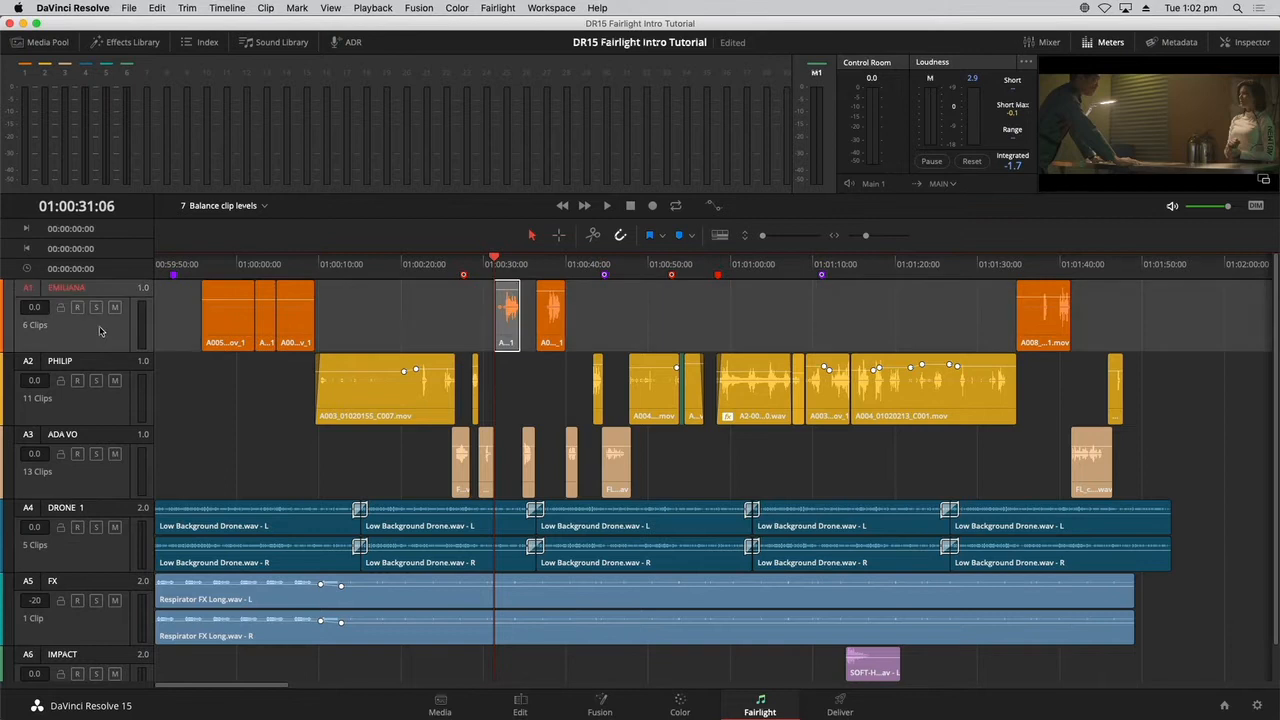
click(103, 403)
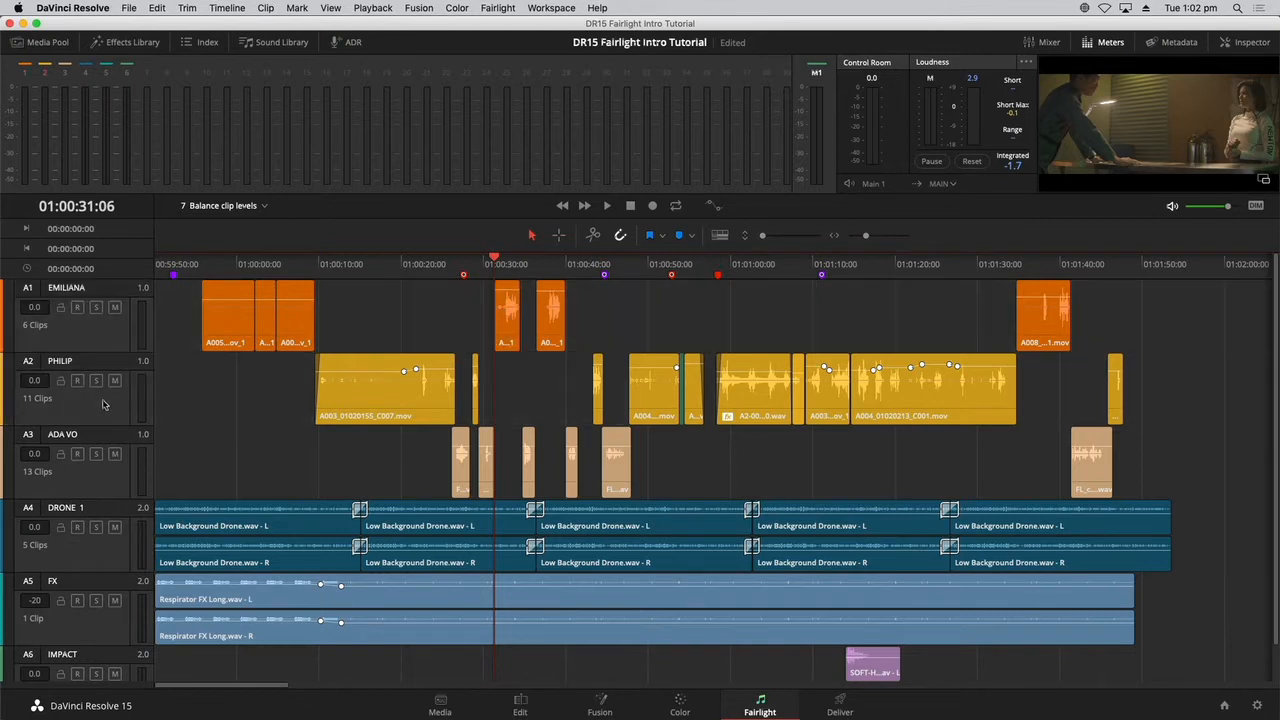
click(102, 479)
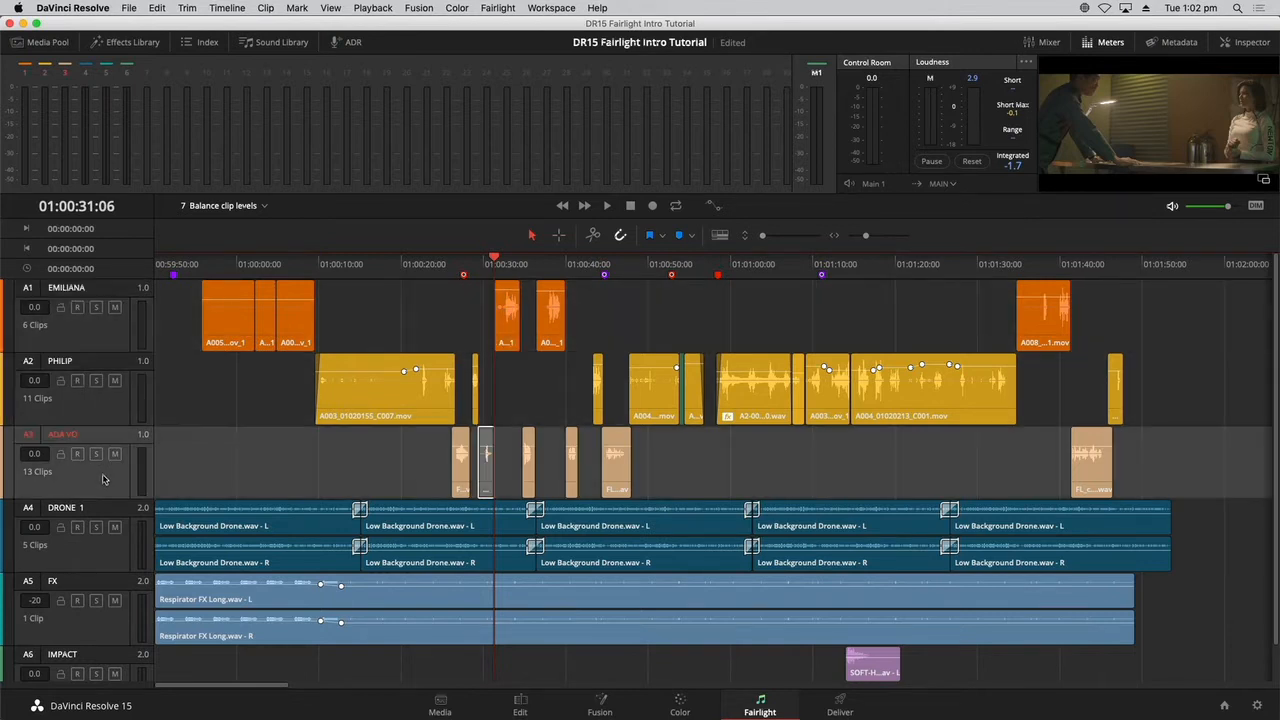
click(112, 344)
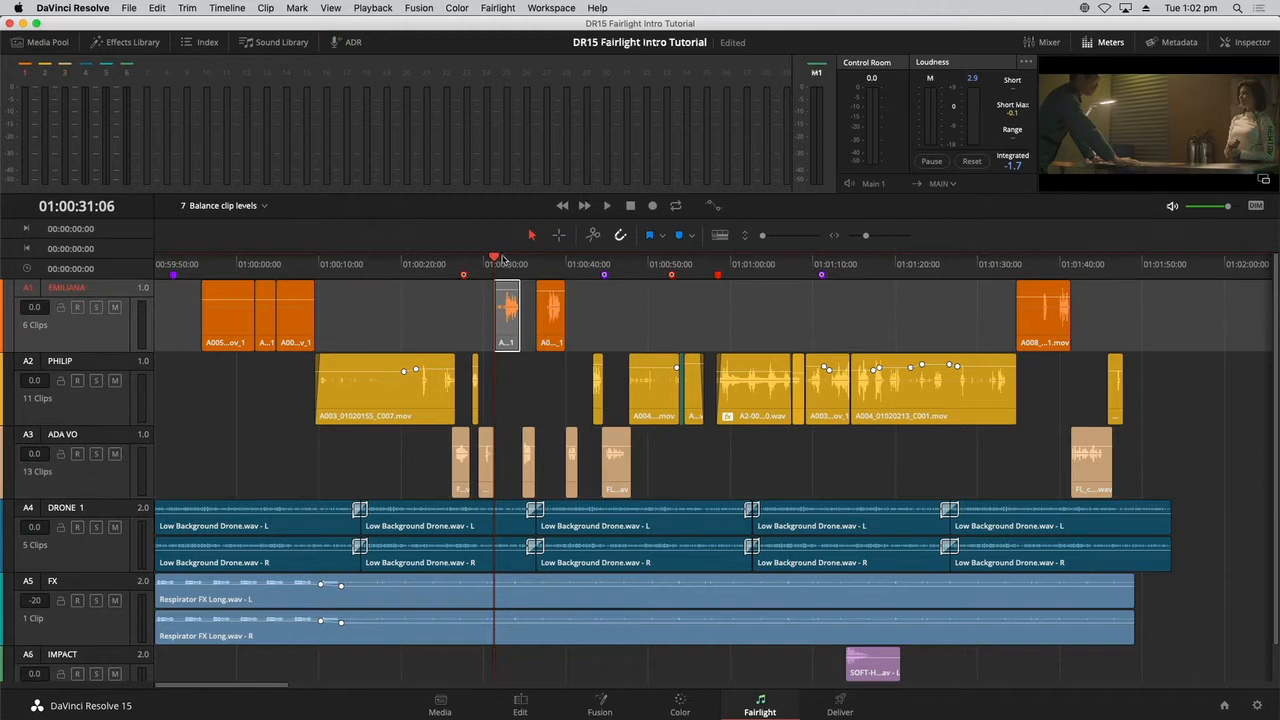
click(481, 305)
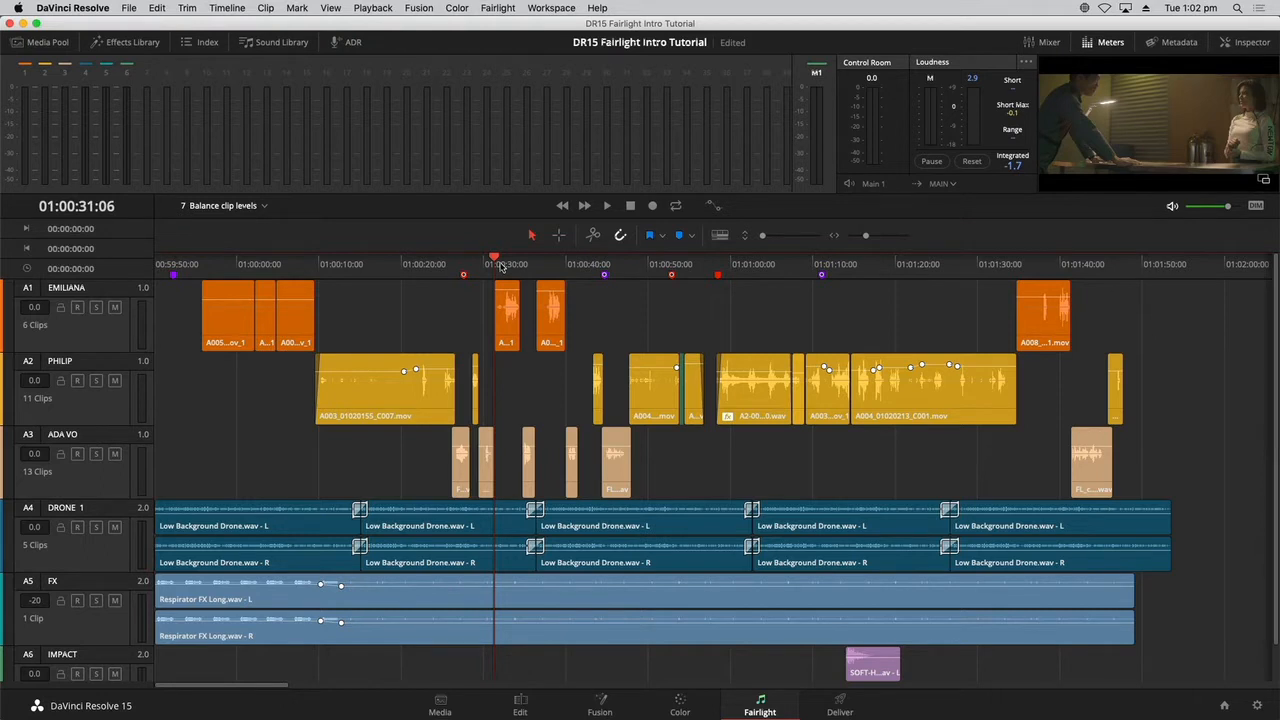
Show the mixer beside the dialogue clips around 01:00:31 and widen it to fit the strips of all six tracks.
key(super+equal)
key(super+equal)
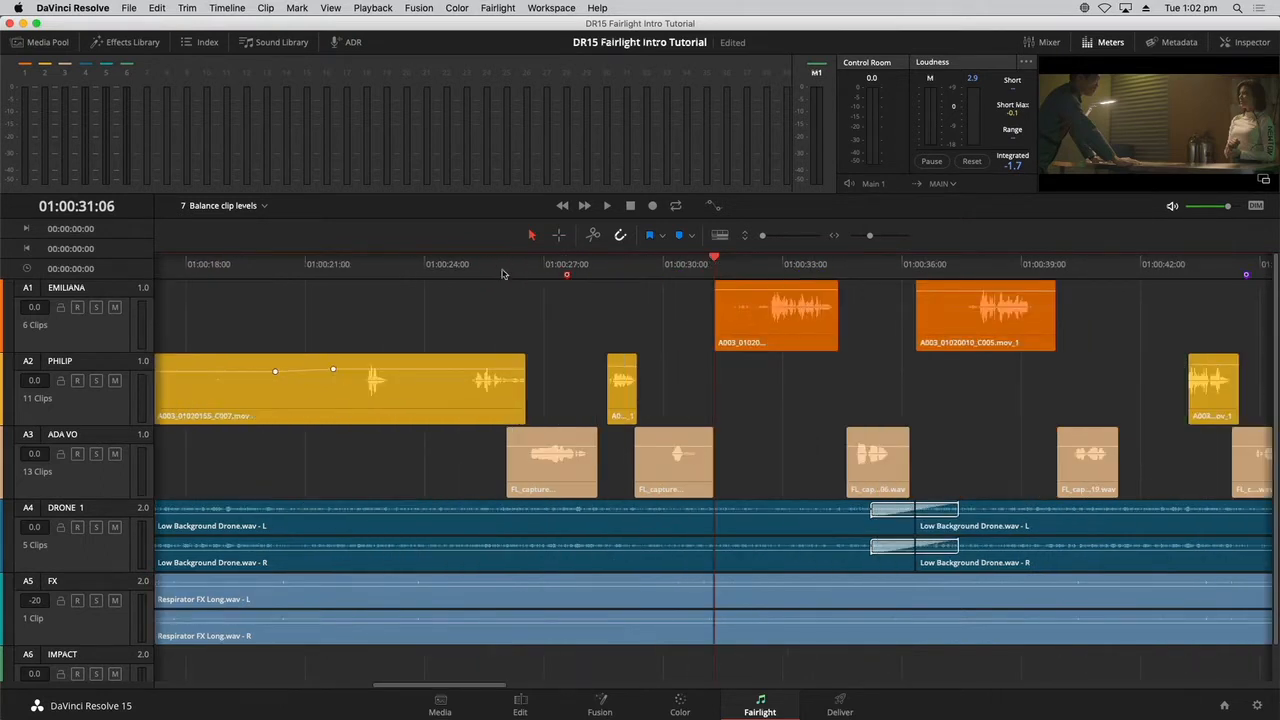
drag(466, 688, 538, 690)
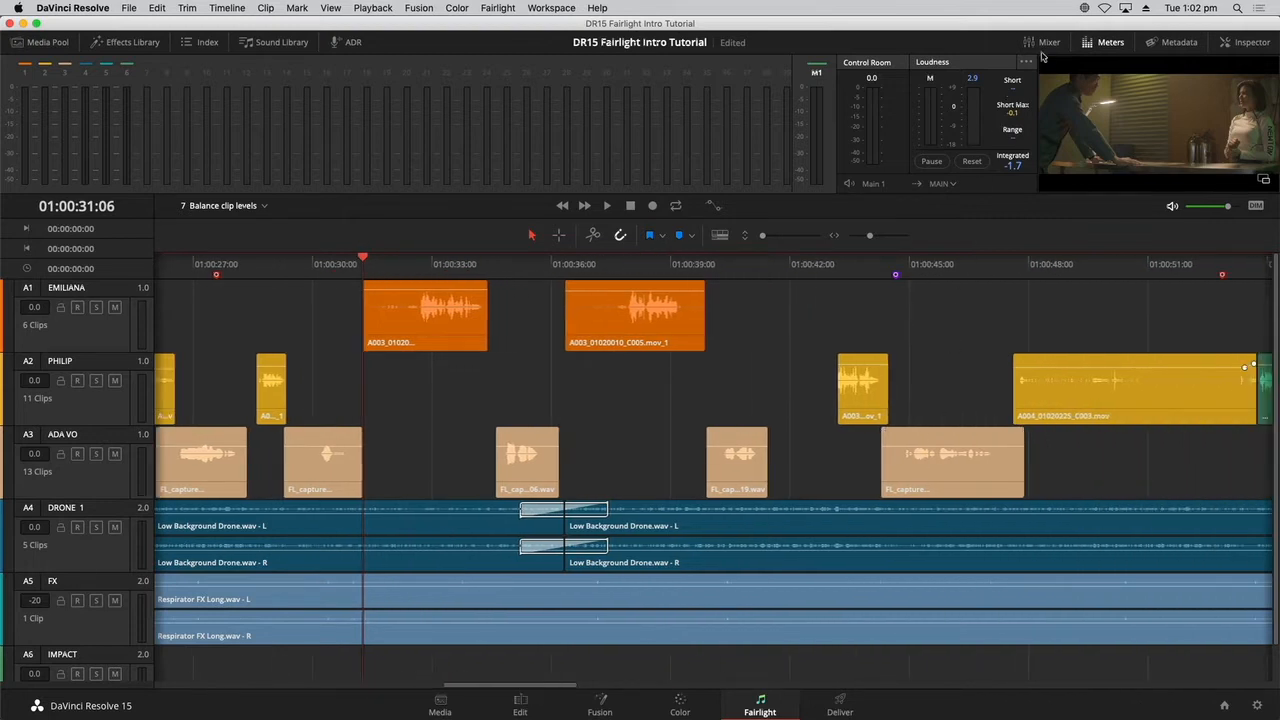
click(1047, 44)
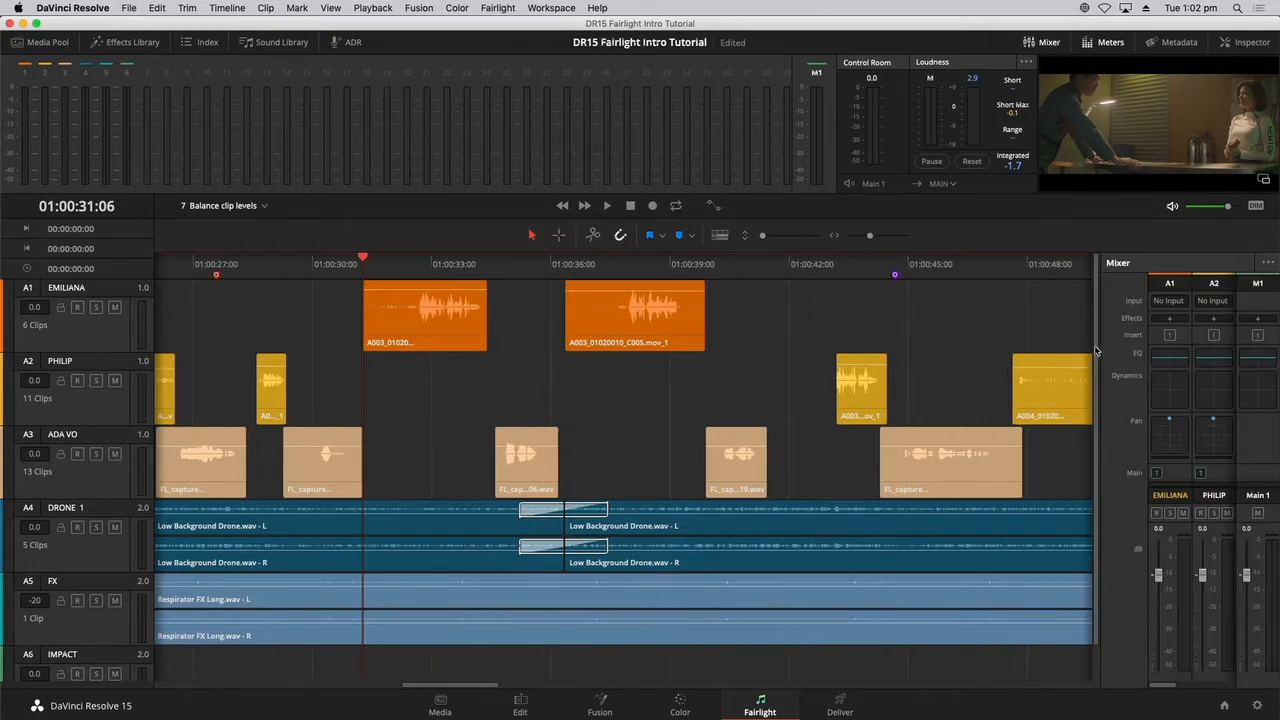
drag(1099, 348, 817, 384)
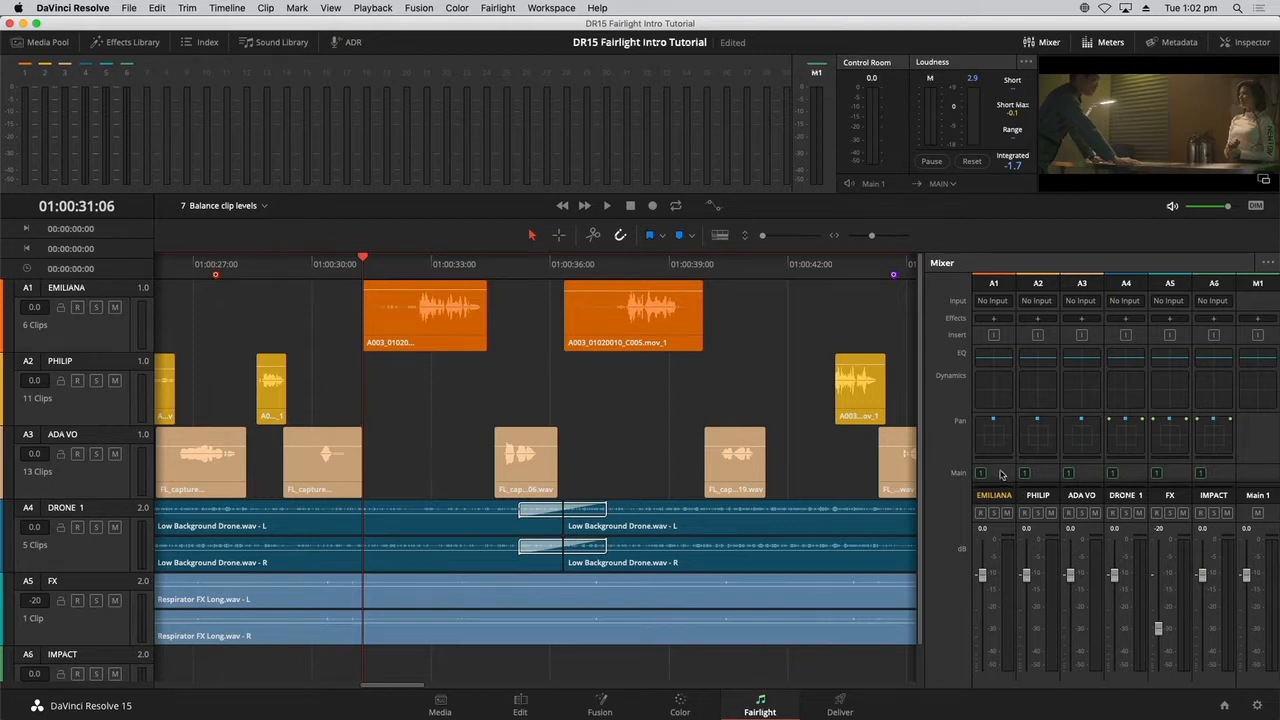
Solo track A1 and play its dialogue from 01:00:31:06 to check the level on the meters.
click(1002, 475)
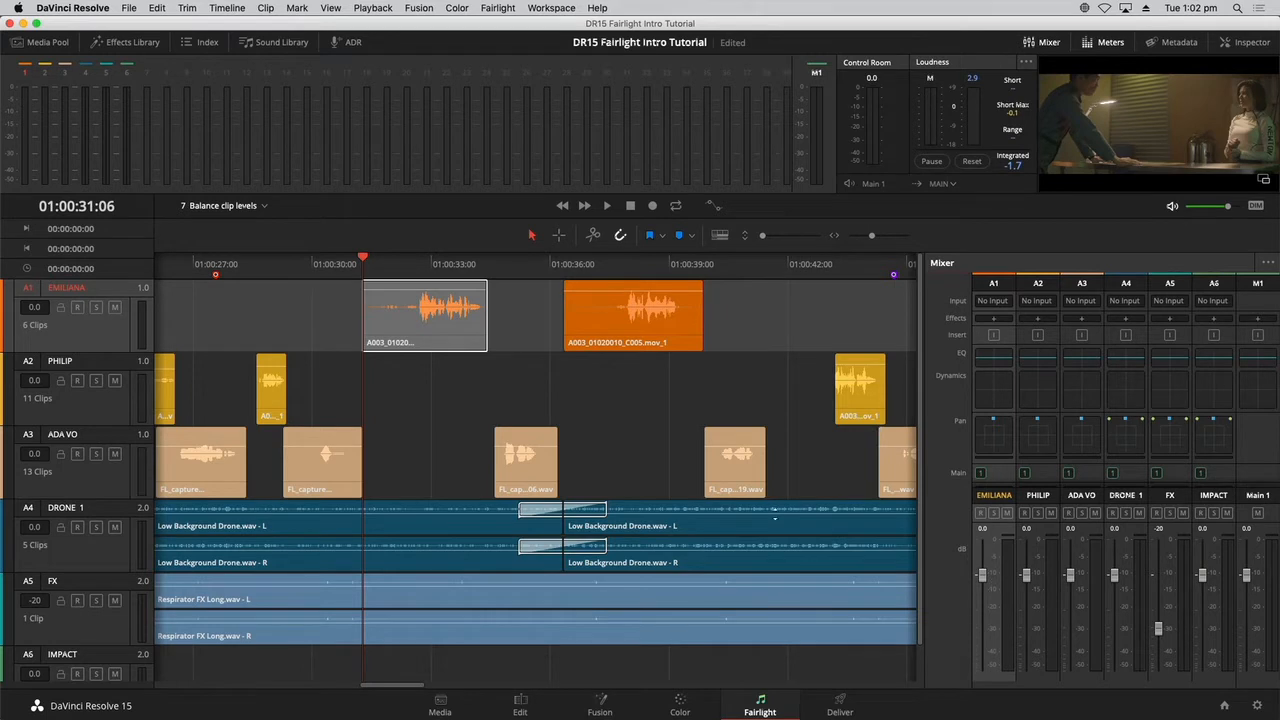
click(98, 308)
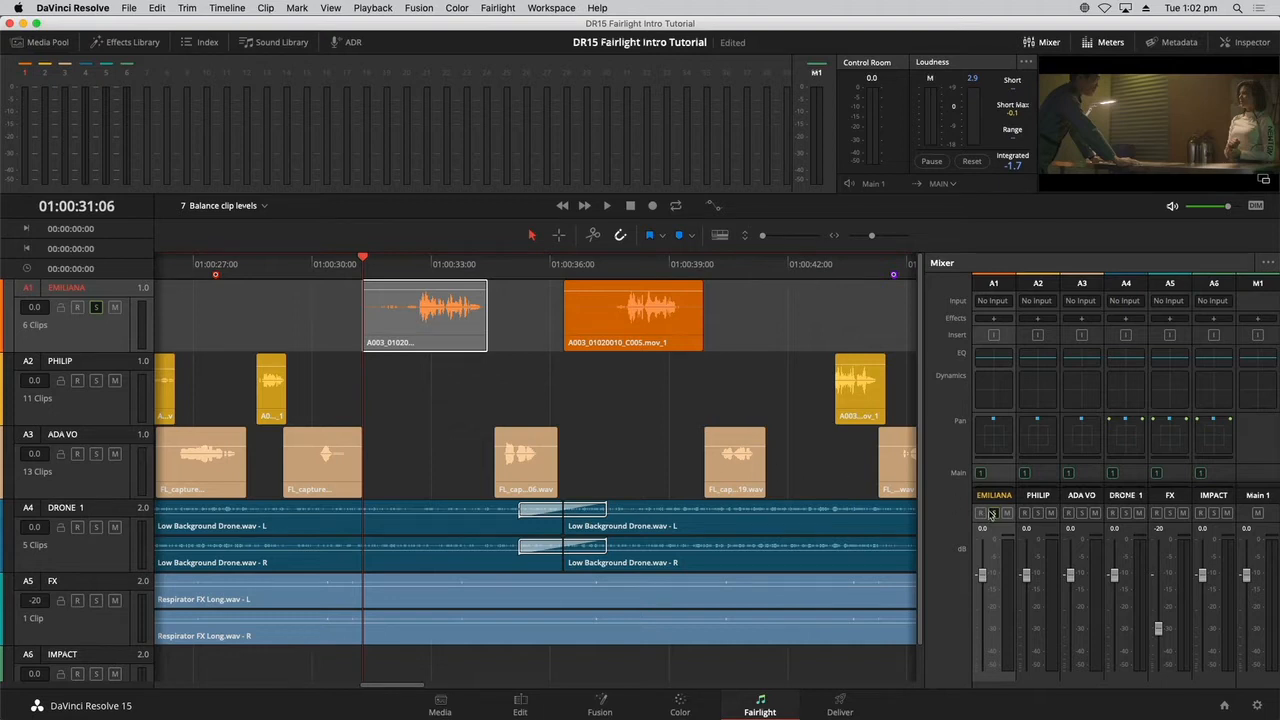
key(space)
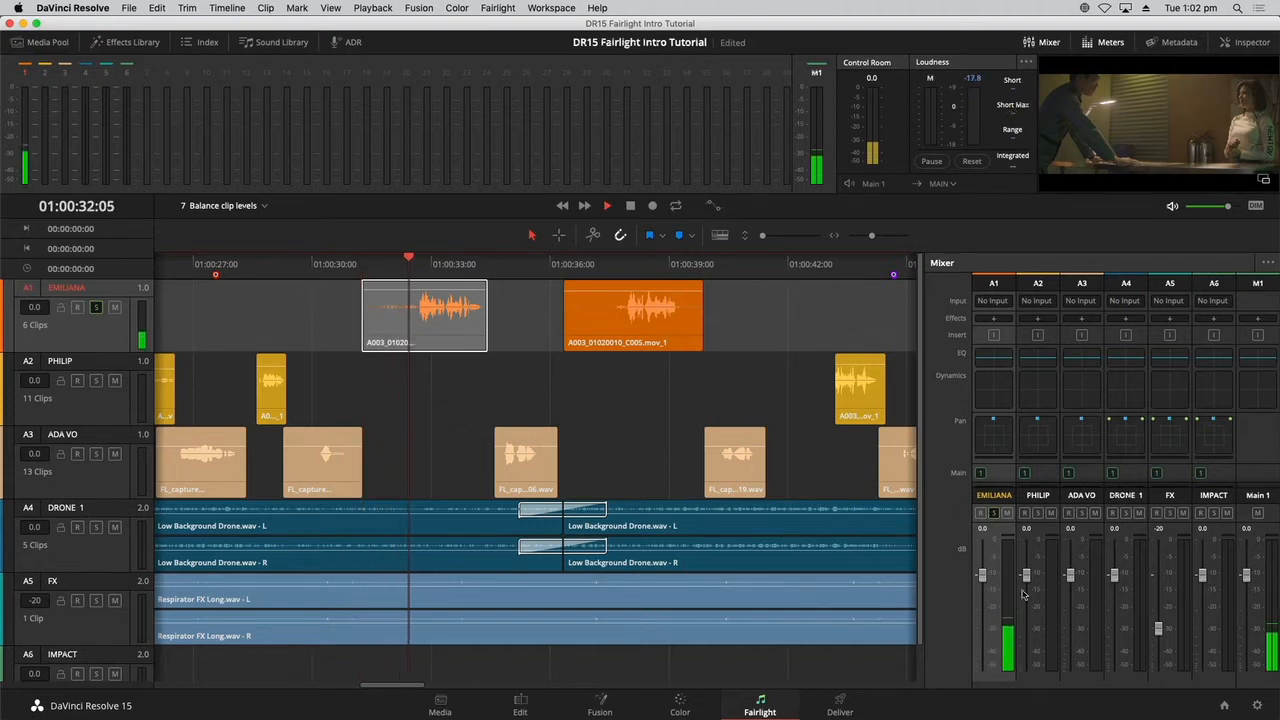
key(space)
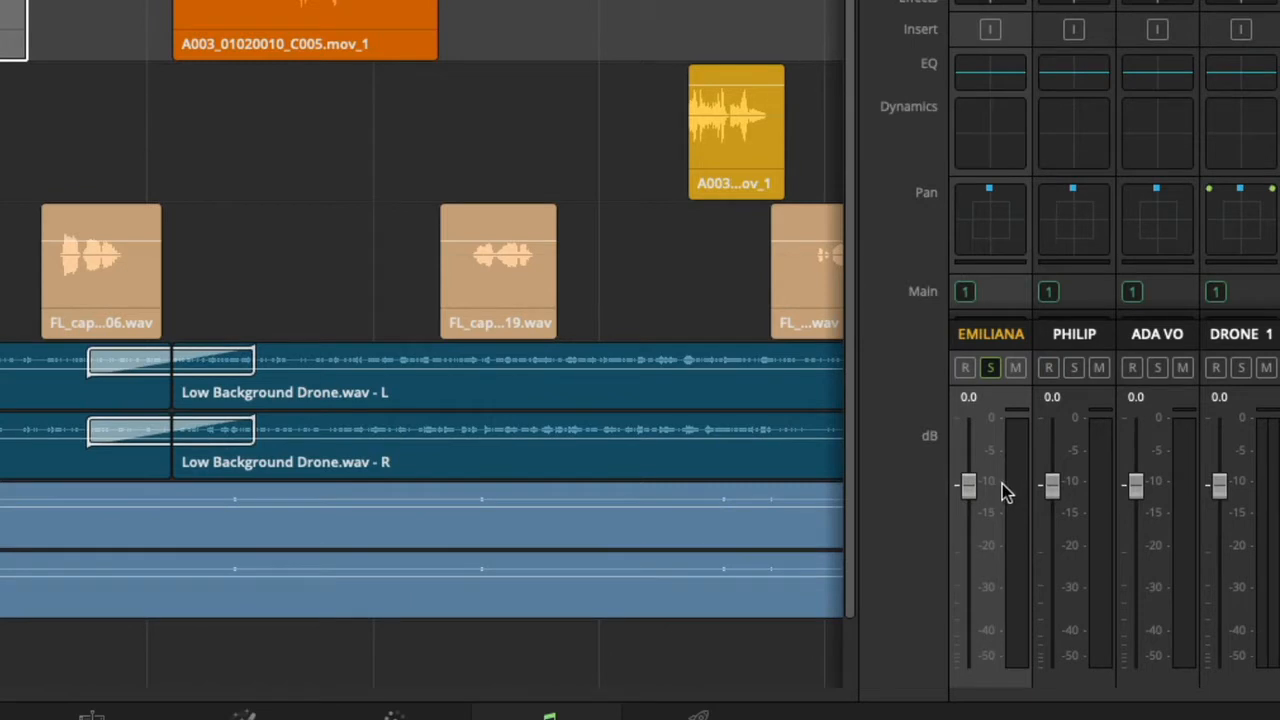
key(space)
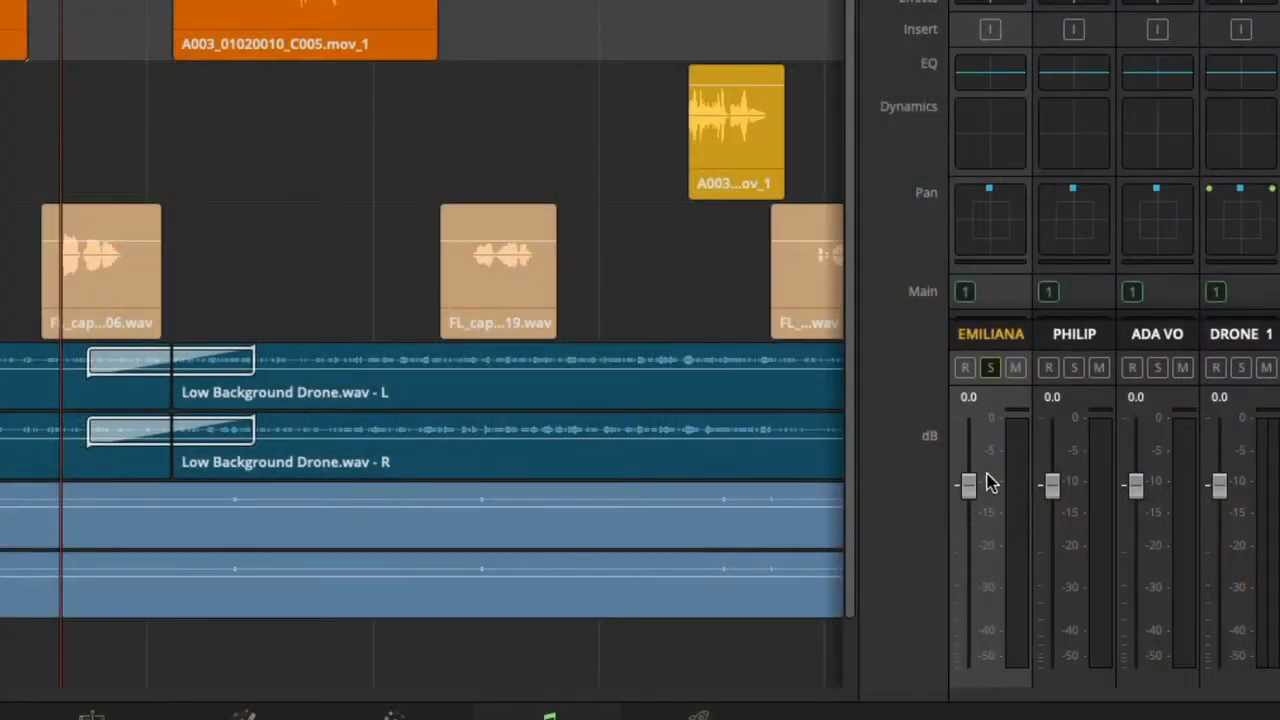
key(space)
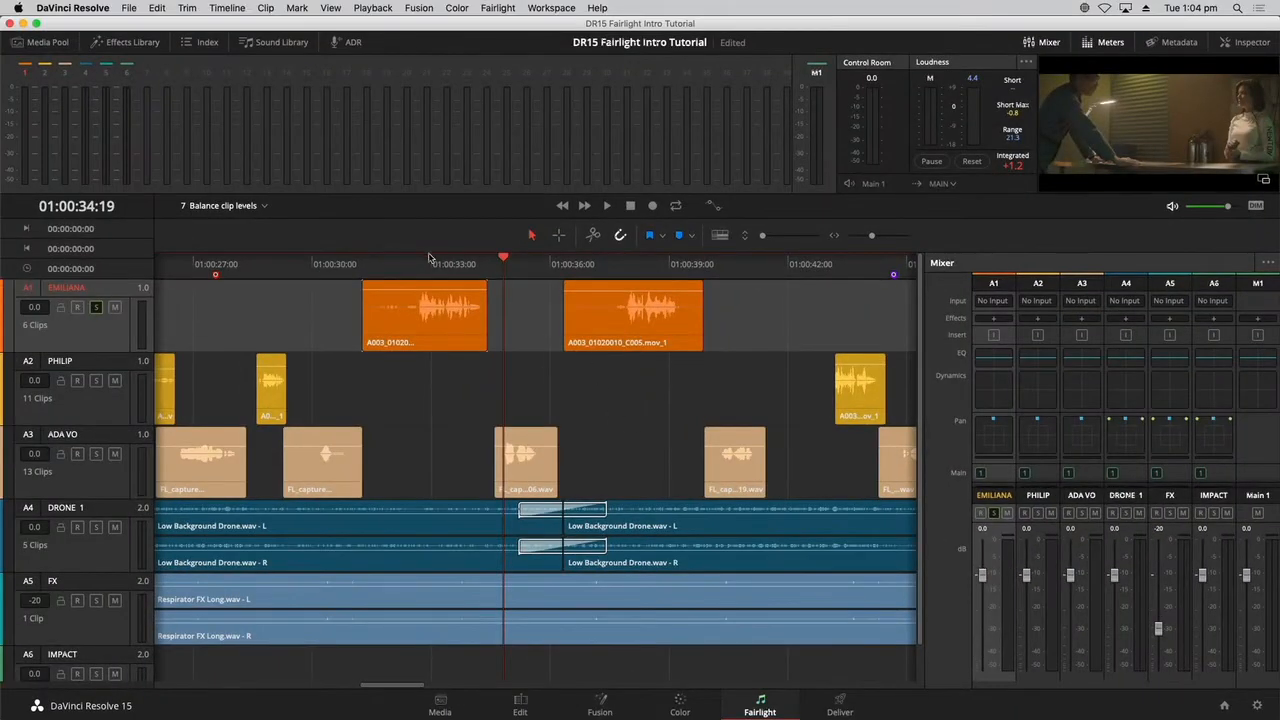
Lower the volume of the A1 clip at 01:00:33:04 to about 13.7 and enlarge the track height.
click(440, 286)
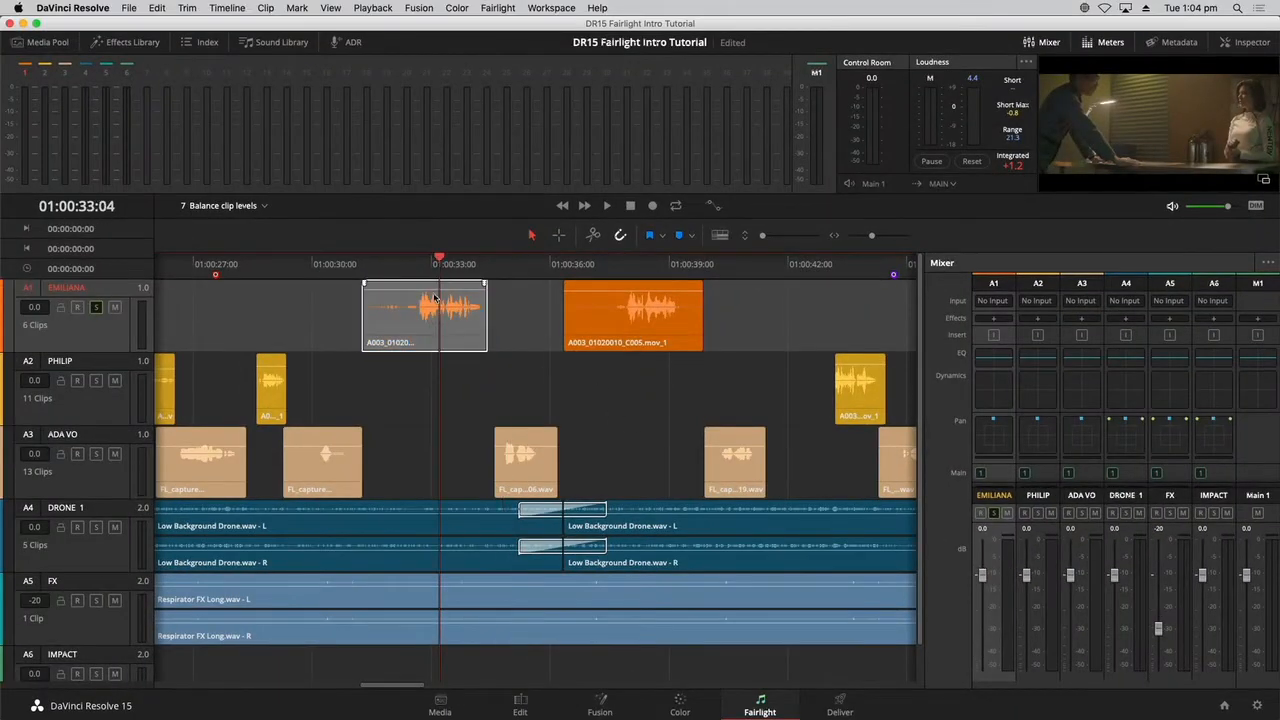
drag(436, 290, 436, 296)
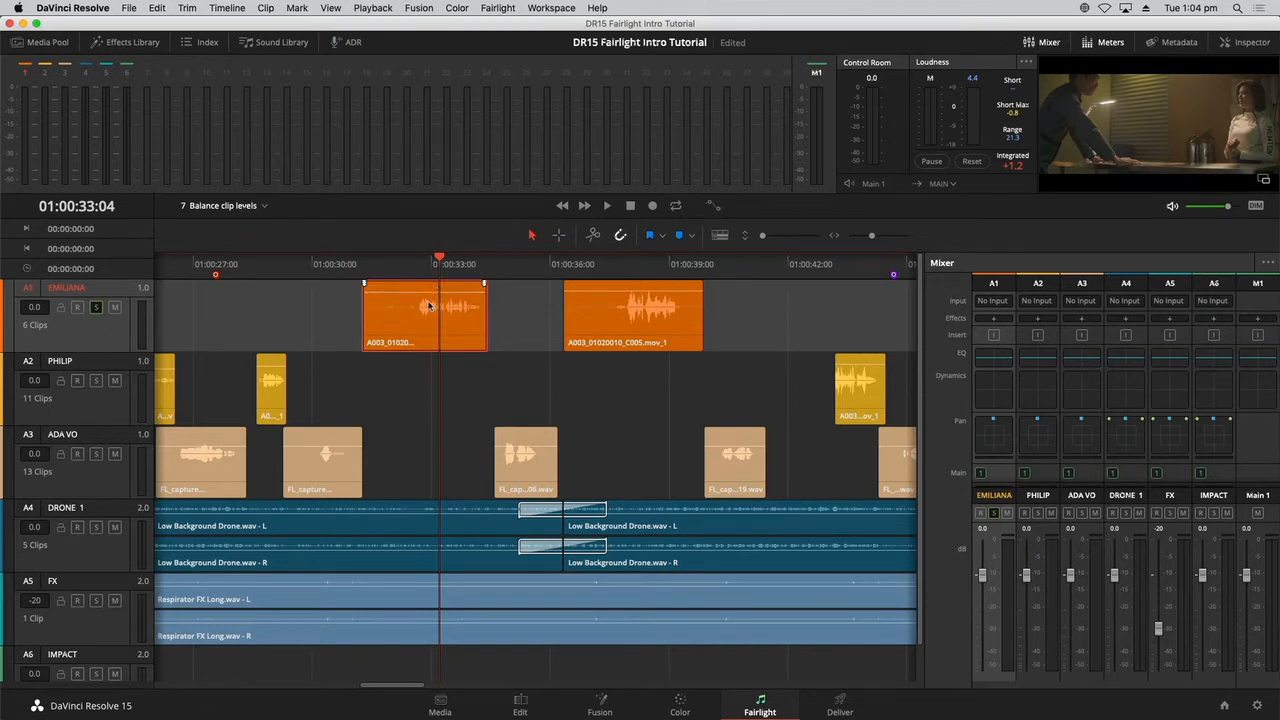
key(super+equal)
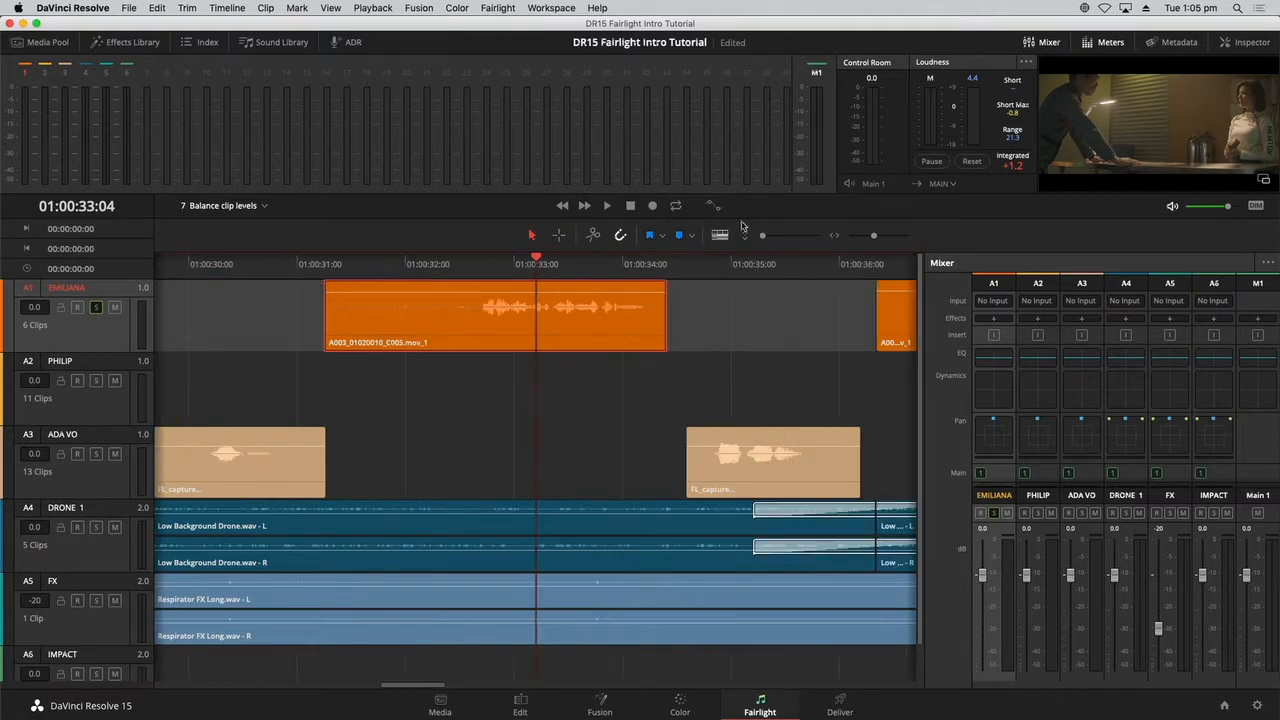
drag(764, 237, 779, 237)
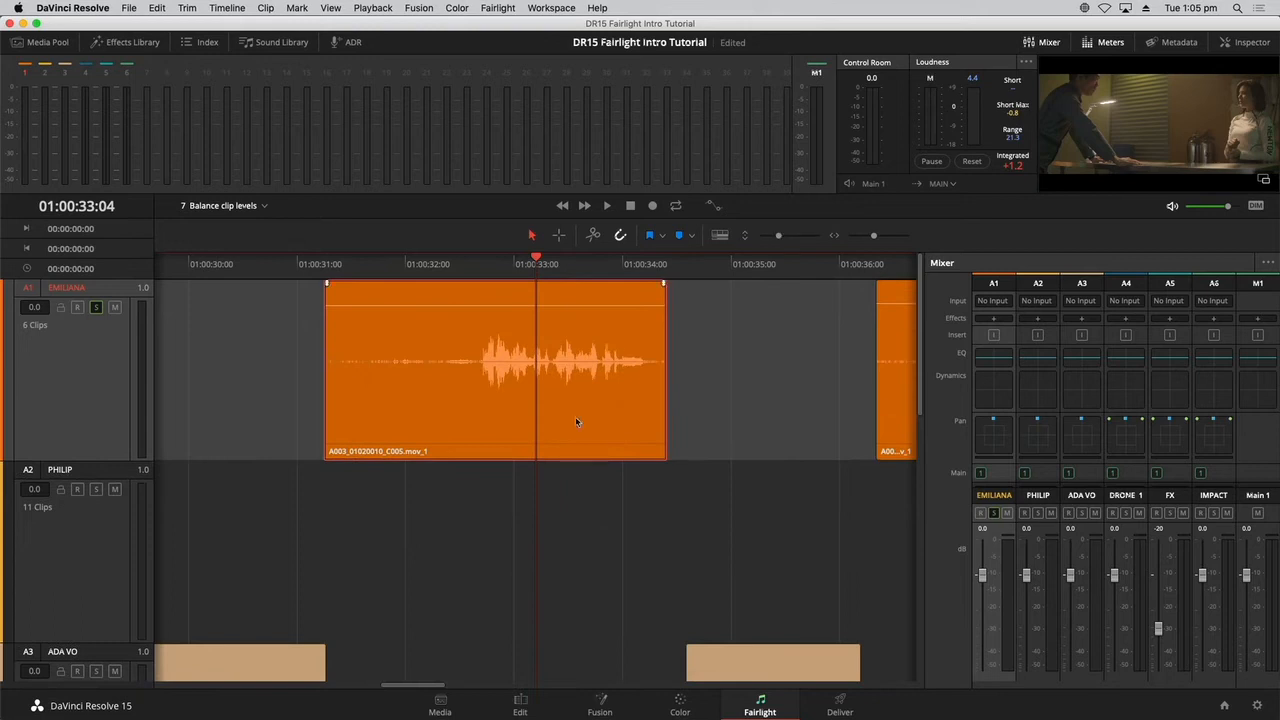
Play the lowered A1 clip from about 01:00:32:15 to check its level against the meters.
click(473, 265)
key(space)
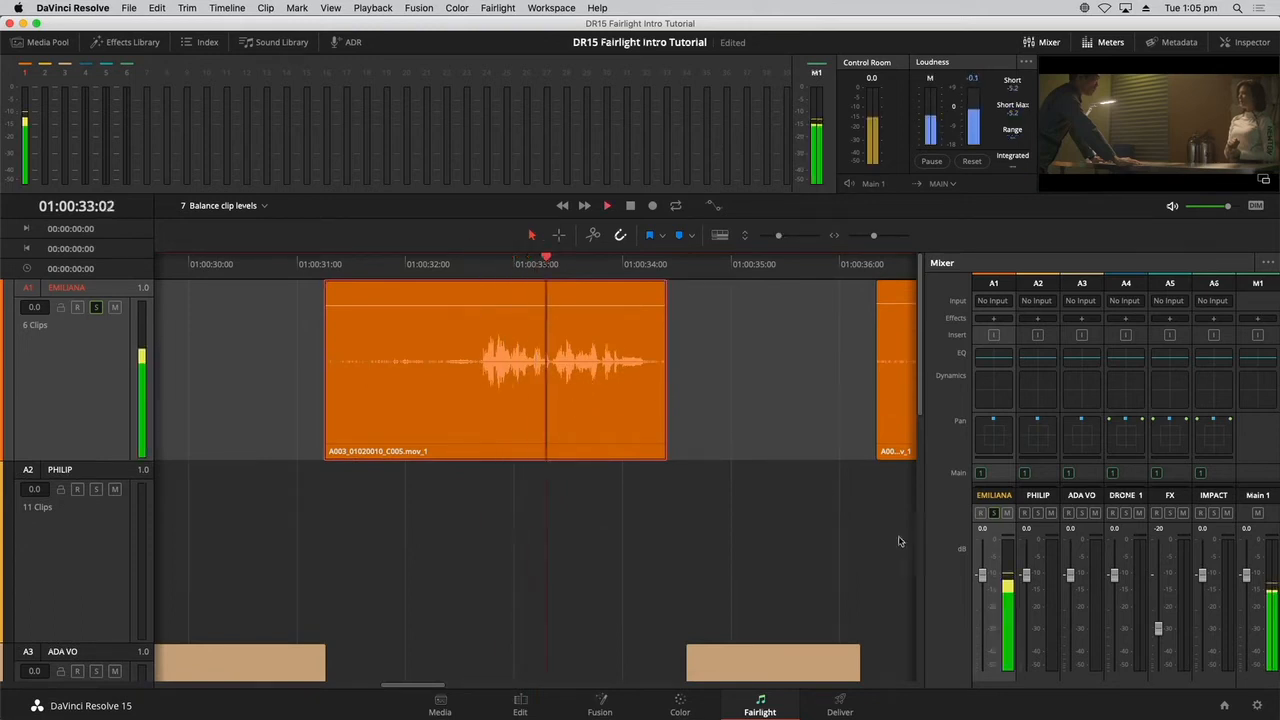
key(space)
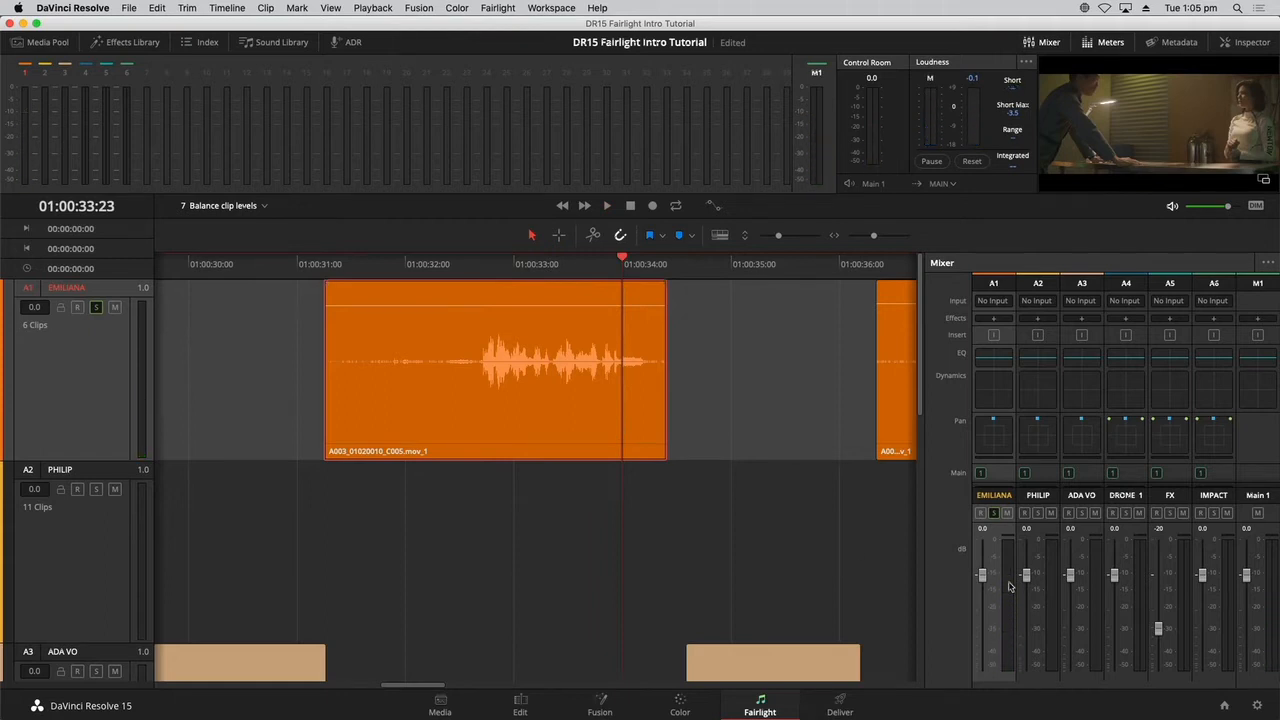
Show the properties of the A1 clip A003_01020010_C005.mov in the Inspector and move the playhead to 01:00:32:12.
click(1245, 42)
click(544, 384)
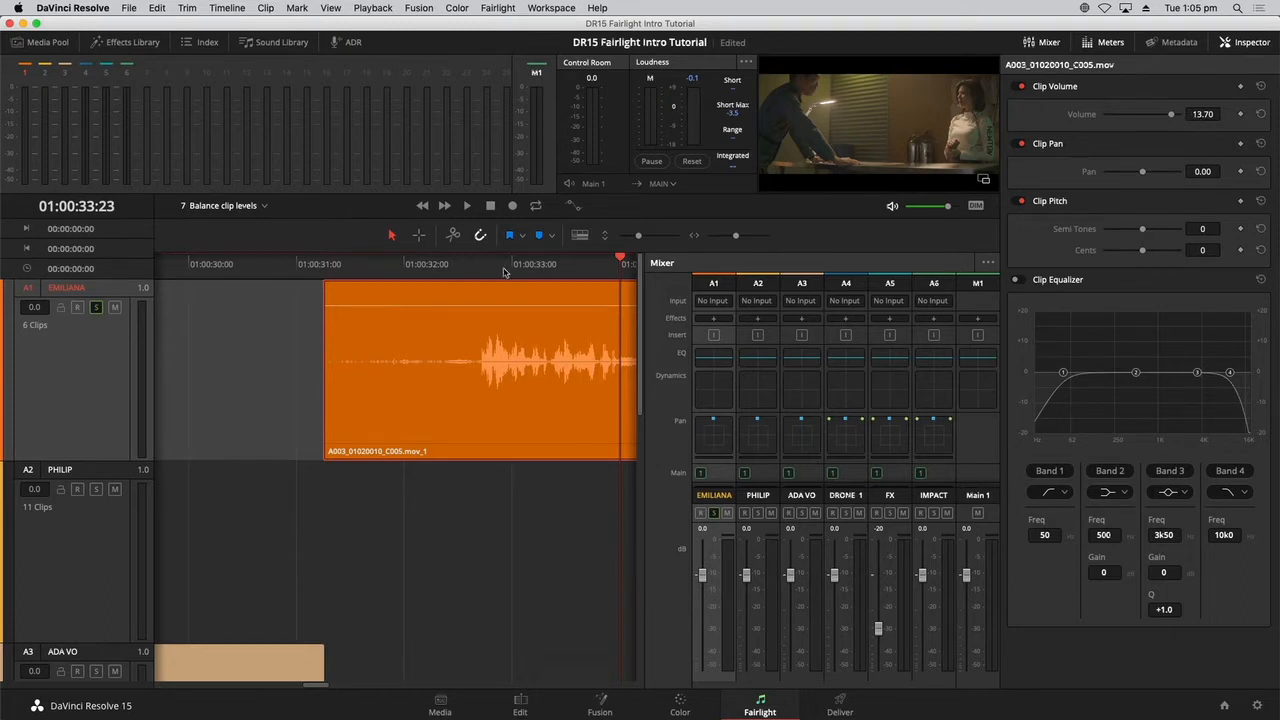
drag(503, 269, 459, 270)
Reset the clip's volume, raise its level line to about 13.4, and play the clip back.
double_click(501, 305)
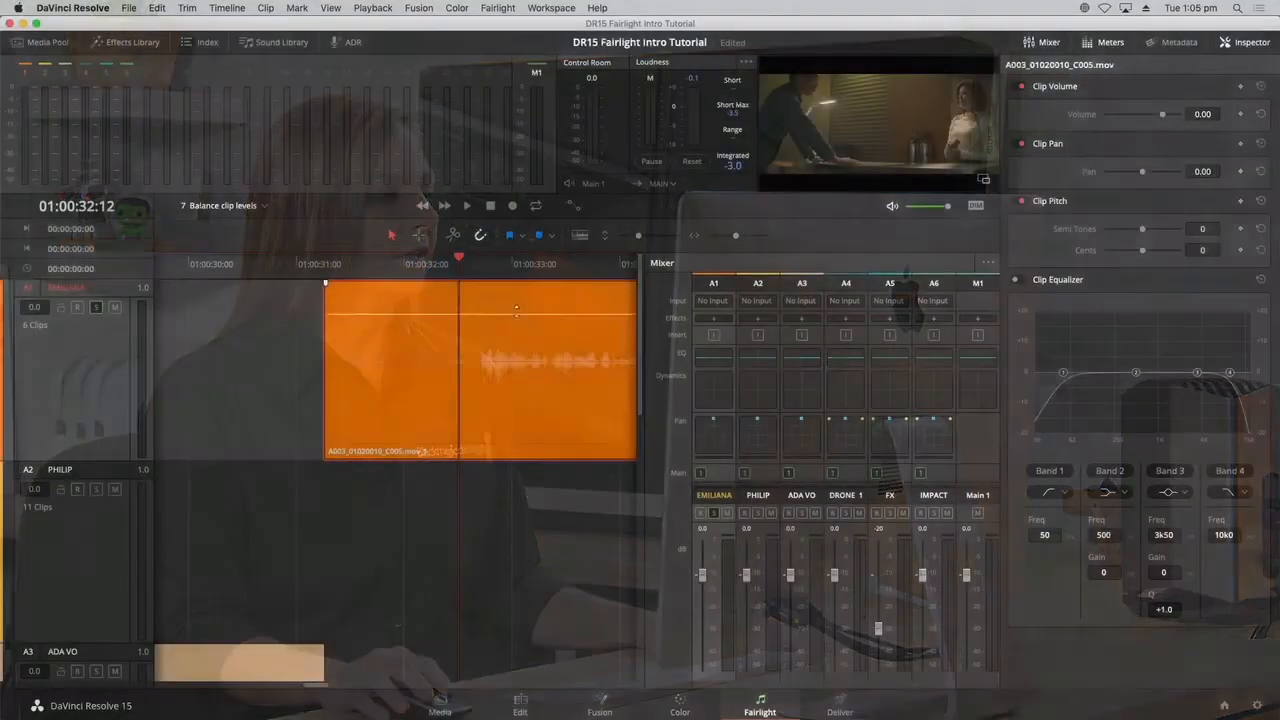
drag(517, 314, 517, 307)
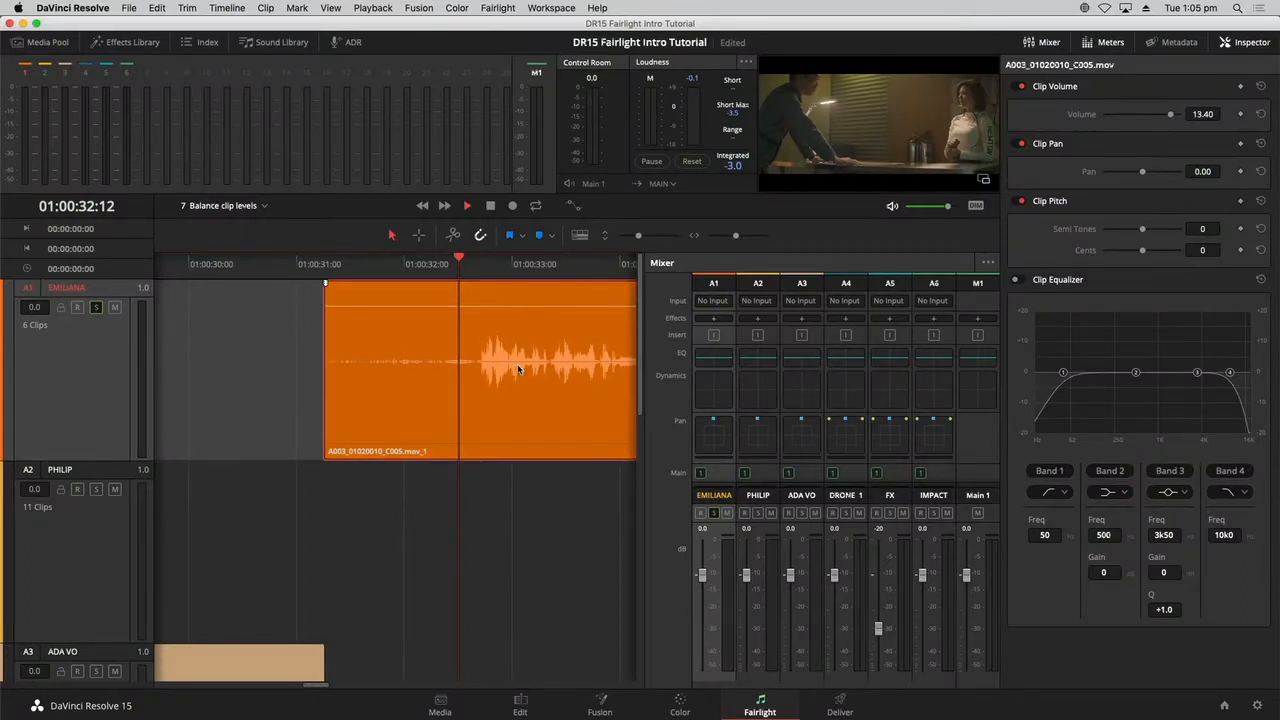
key(space)
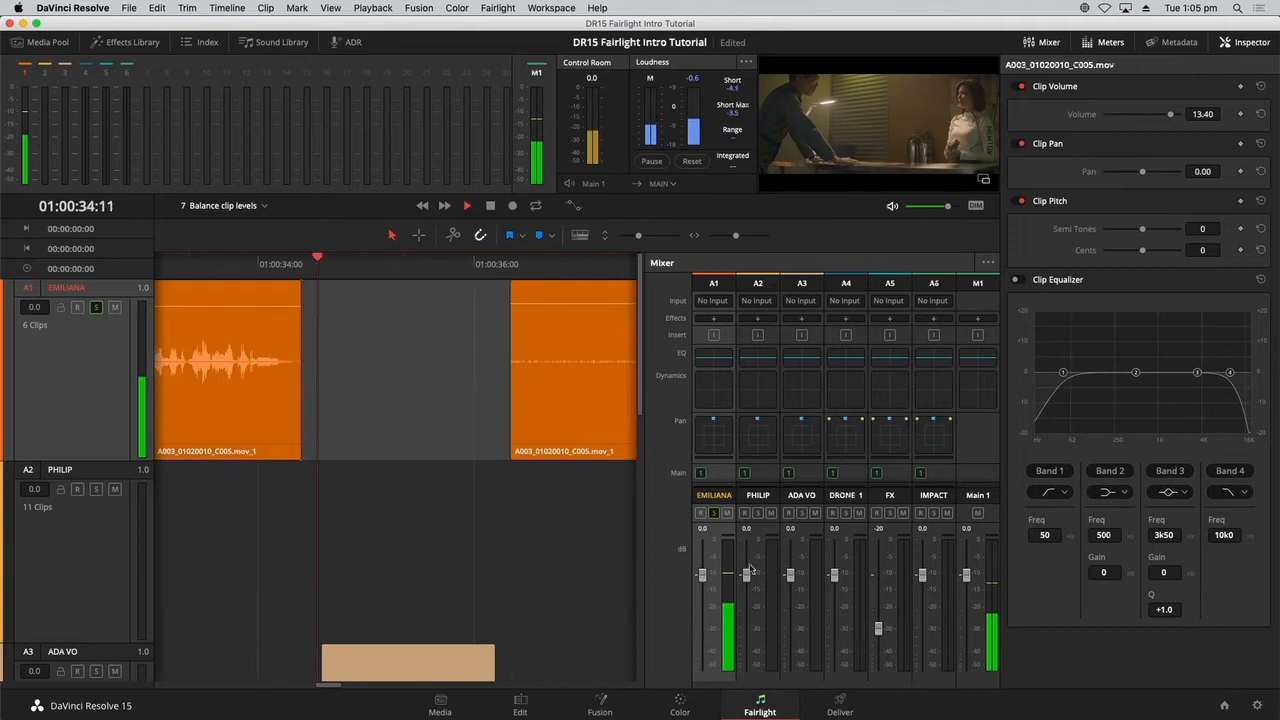
key(space)
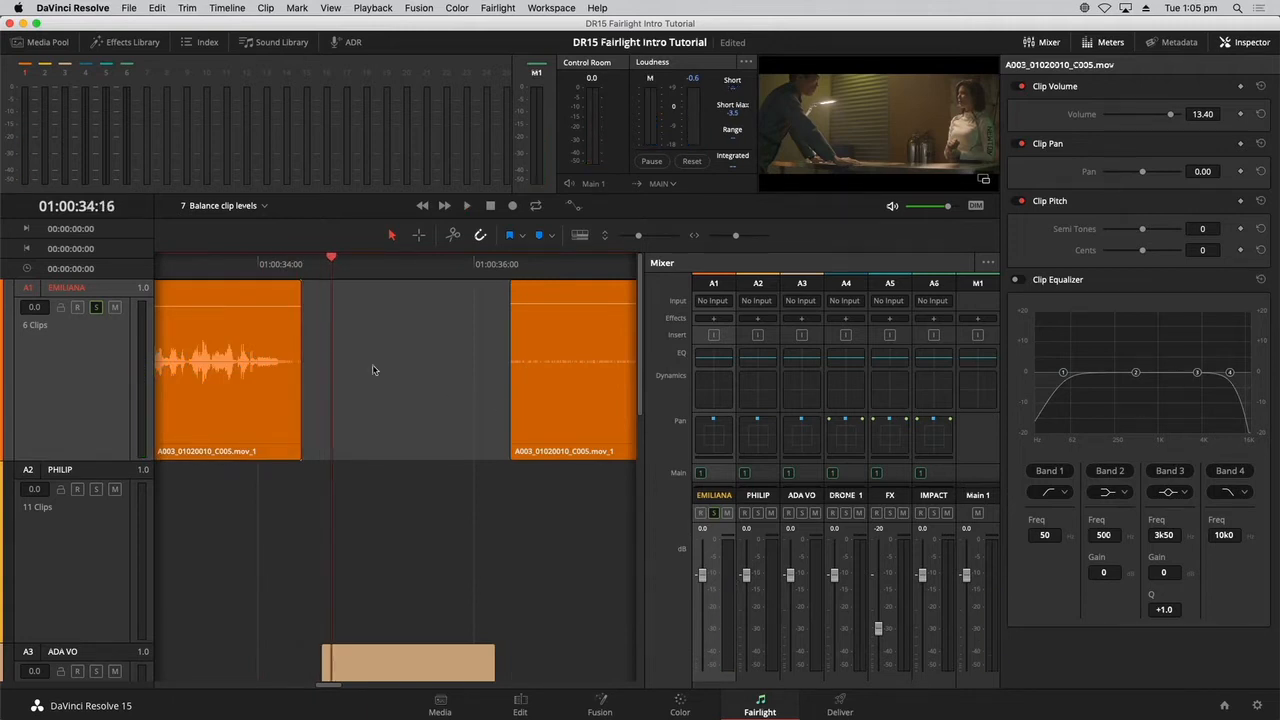
Lower the volume line of the next A1 clip and play it from 01:00:37:21.
key(super+minus)
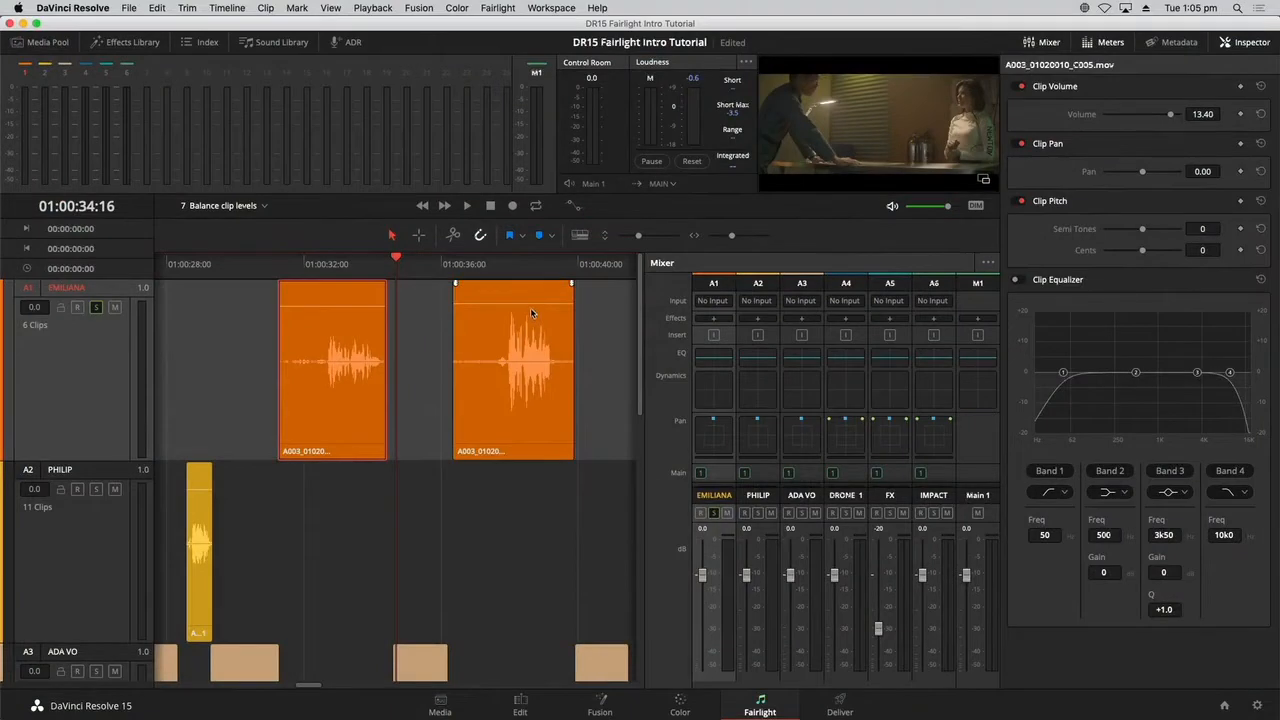
drag(534, 300, 534, 312)
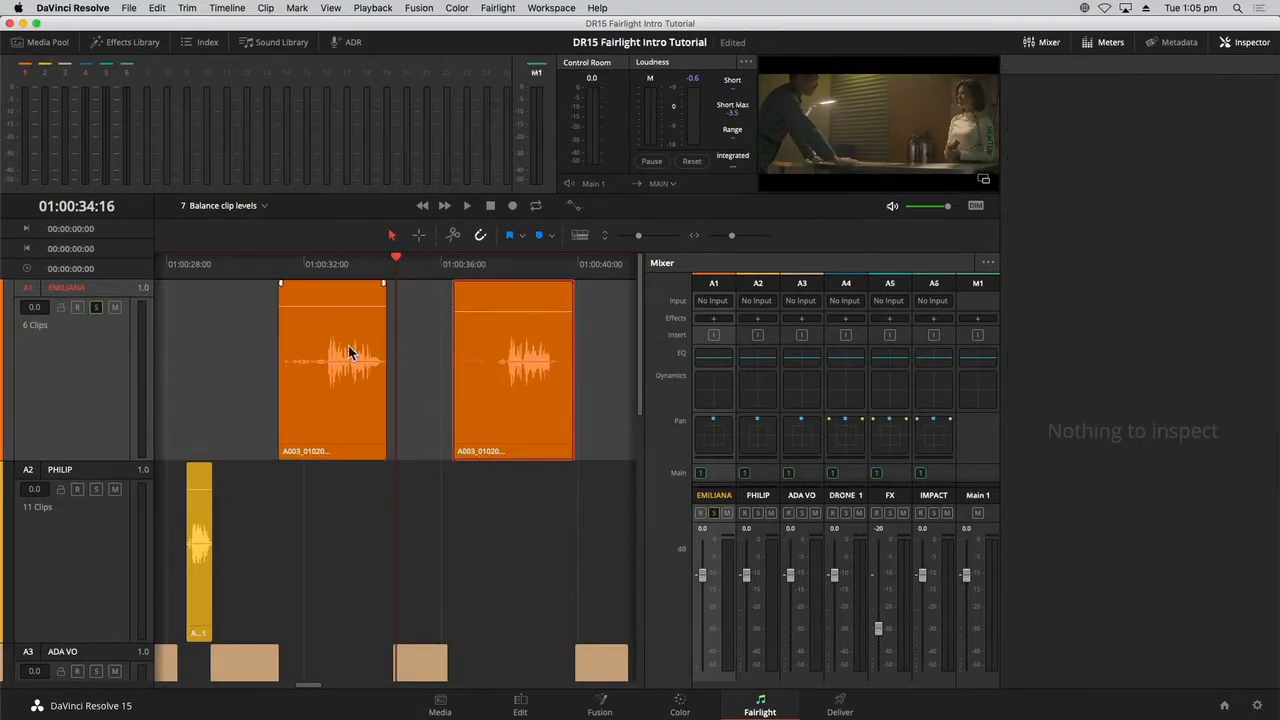
click(507, 266)
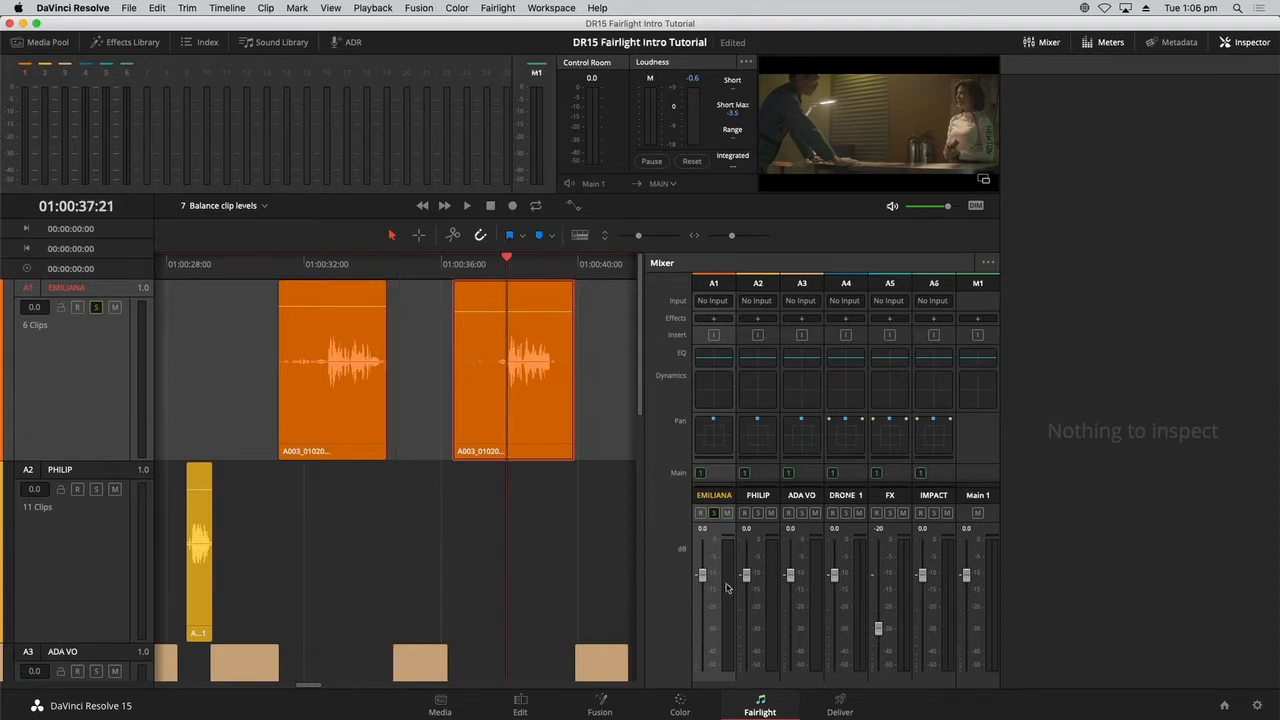
key(space)
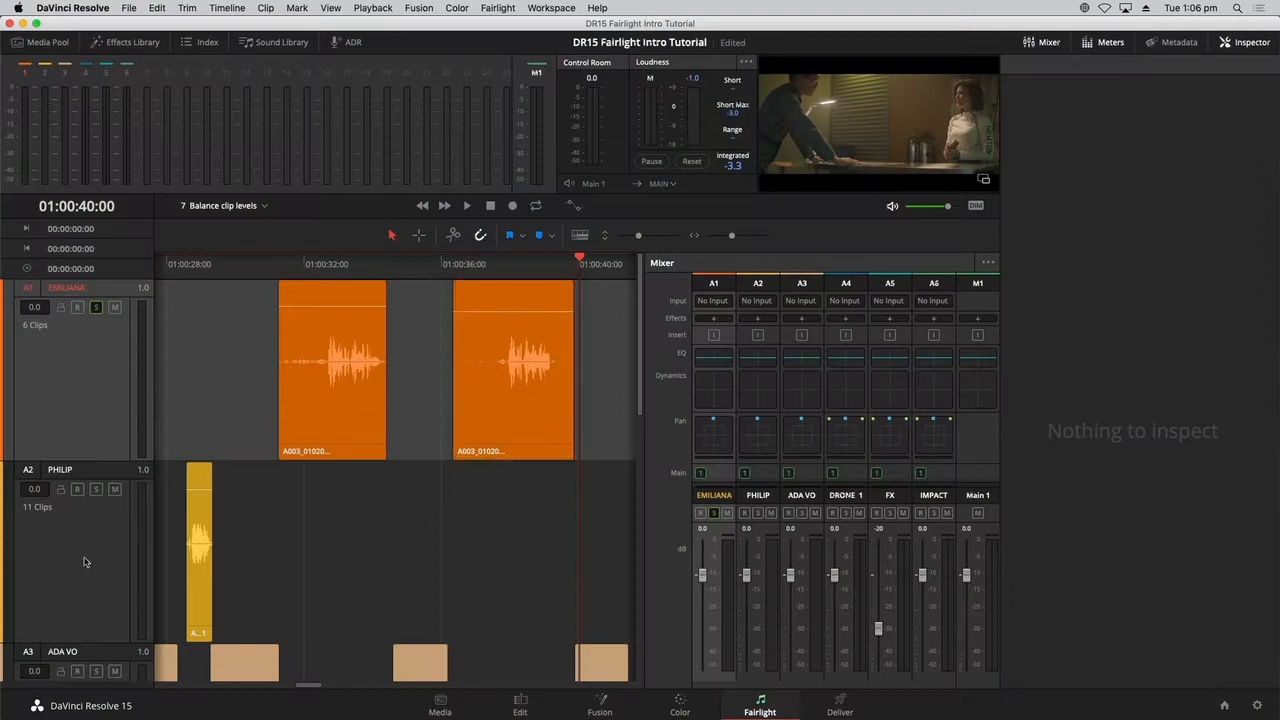
Select track A2 and move the playhead to the start of its clip at 01:01:09:04.
click(360, 528)
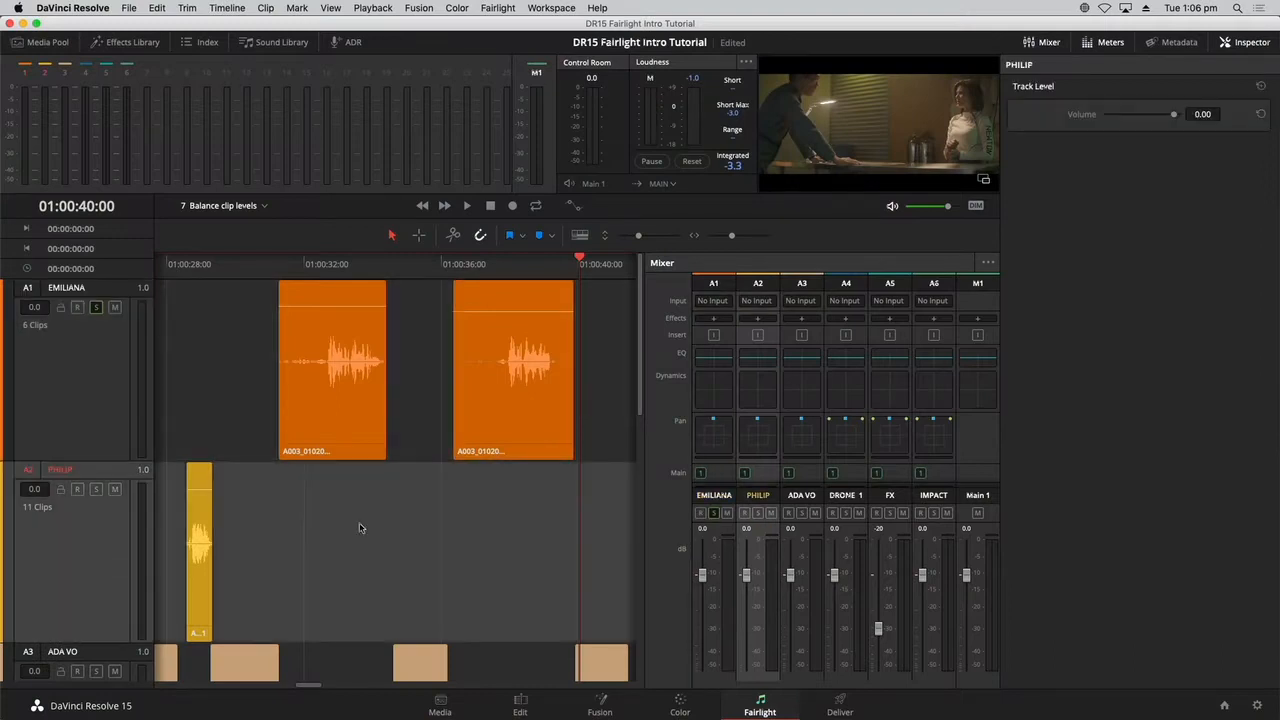
key(shift+z)
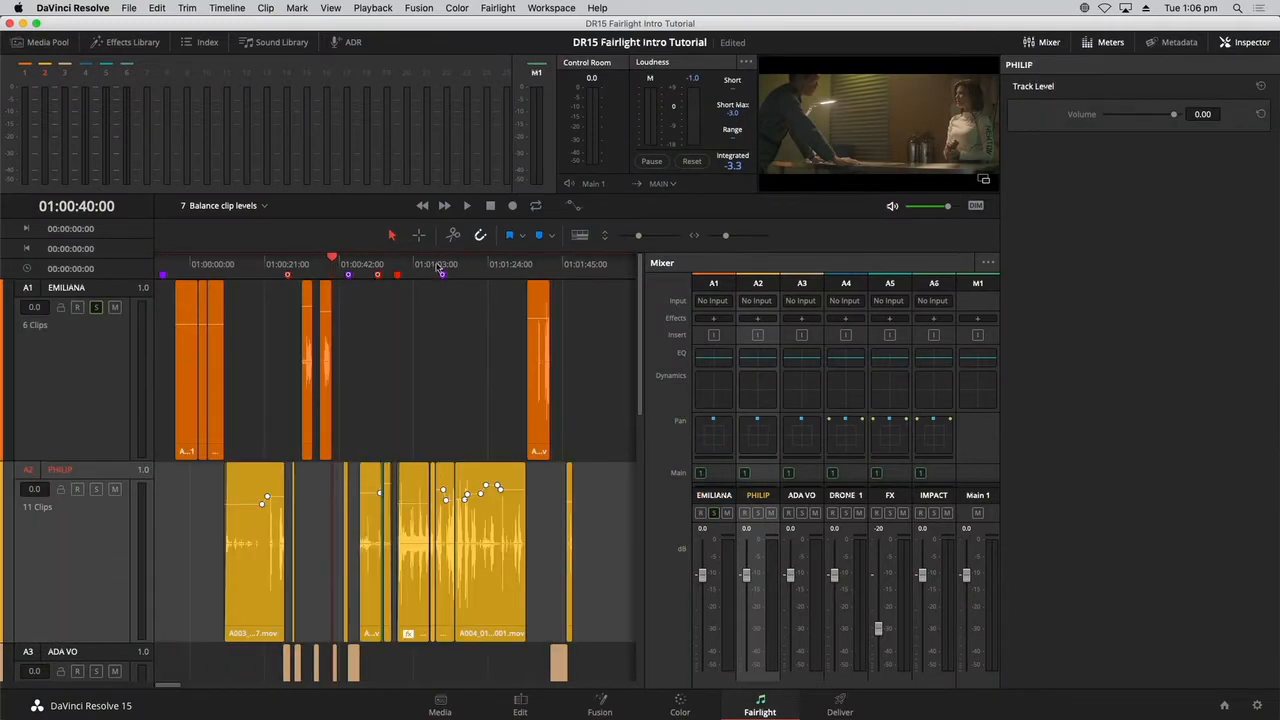
mouse_move(440, 268)
mouse_down()
mouse_move(422, 268)
mouse_move(433, 268)
mouse_up()
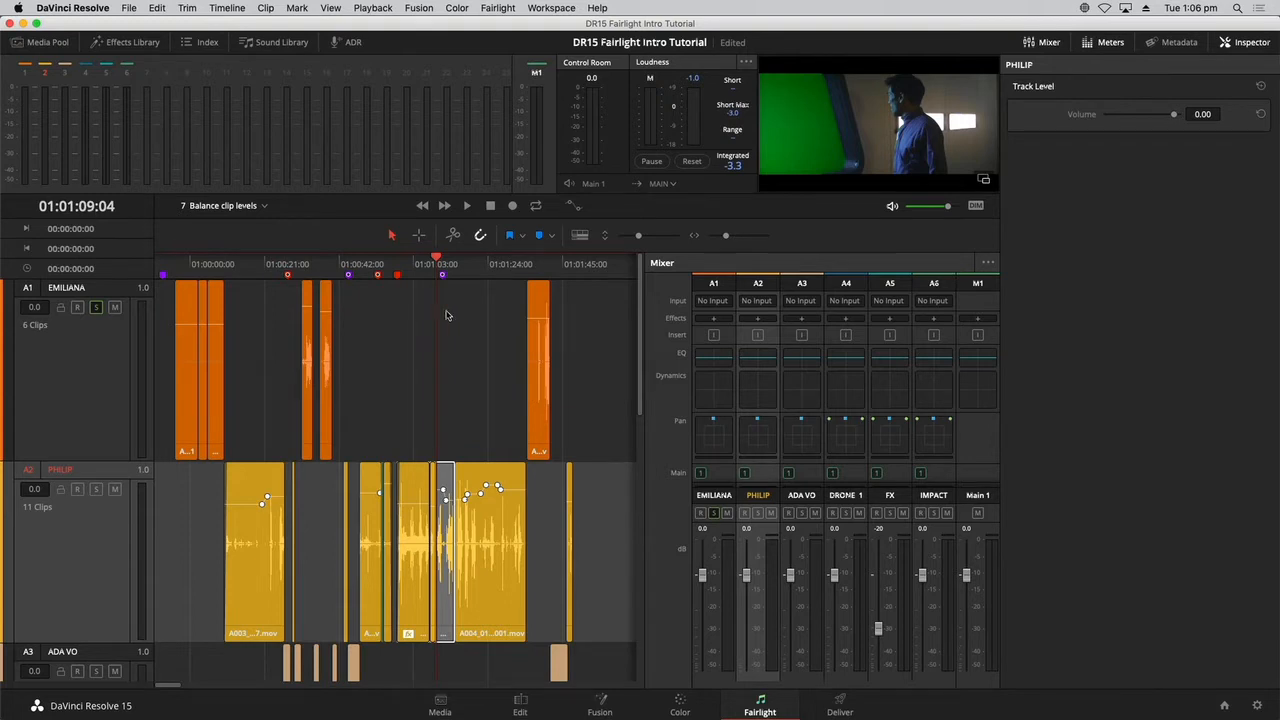
scroll(447, 316, up, 5)
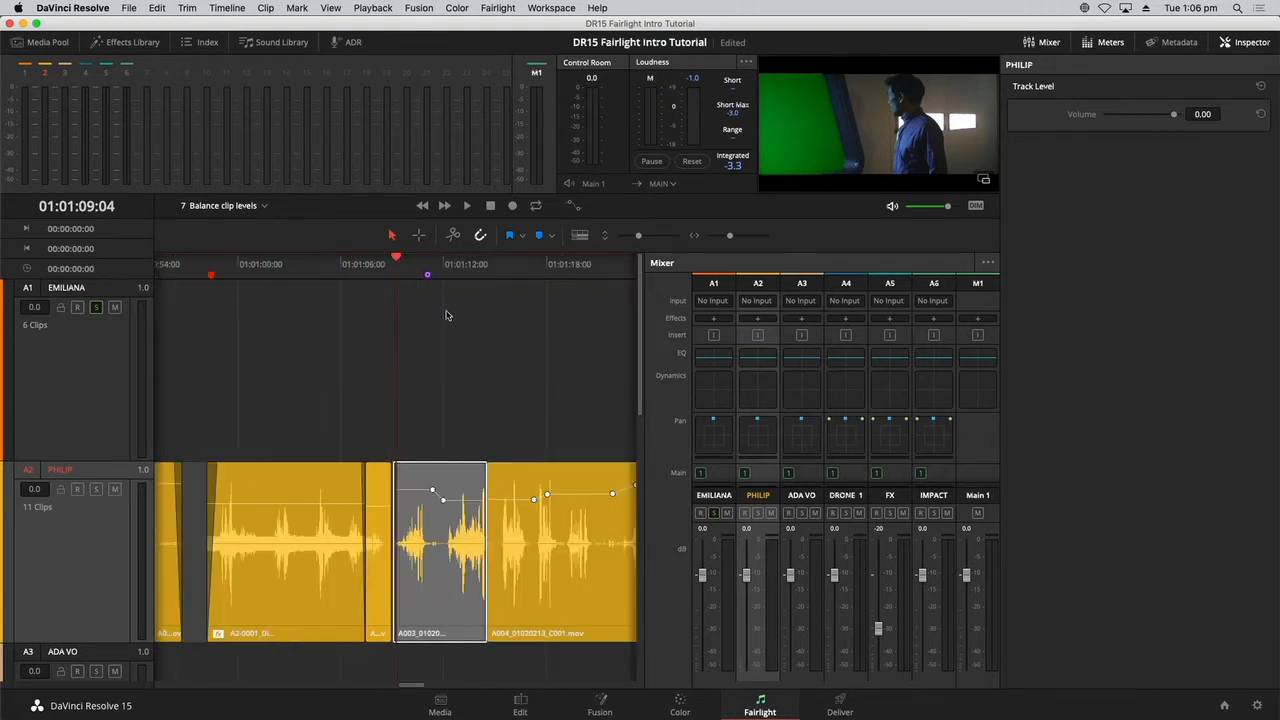
Hide the Inspector and move the playhead to the A2 clip's volume keyframe at 01:01:11:22.
click(1252, 42)
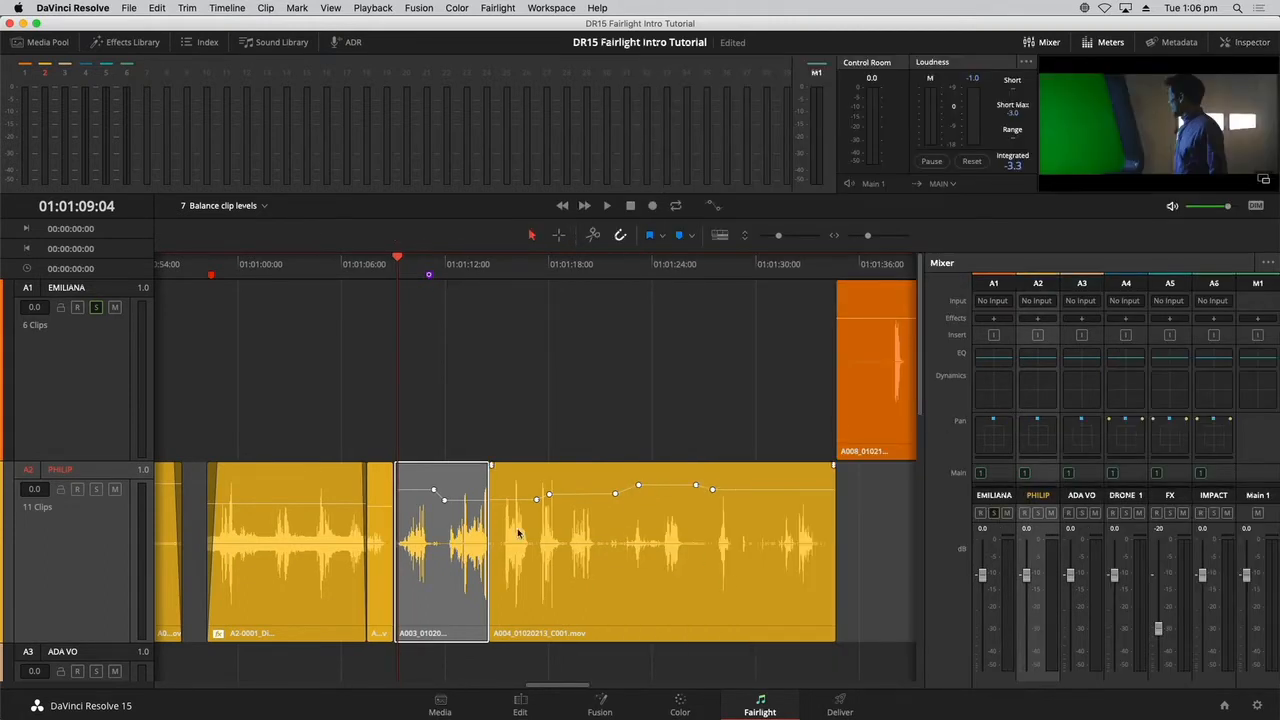
click(470, 329)
drag(404, 272, 445, 275)
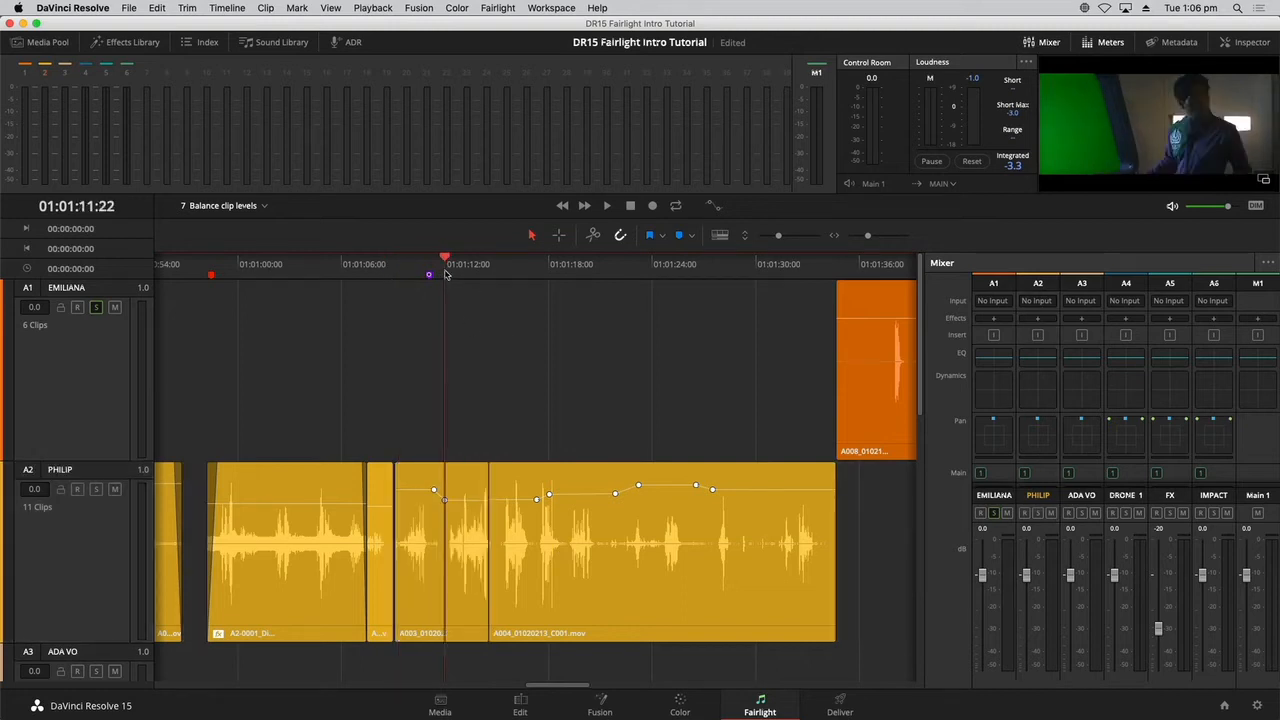
Reset the Clip Volume of the A2 clip A003_01020155_C007_V1-0001.mov in the Inspector and hide the Inspector again.
key(super+equal)
key(super+equal)
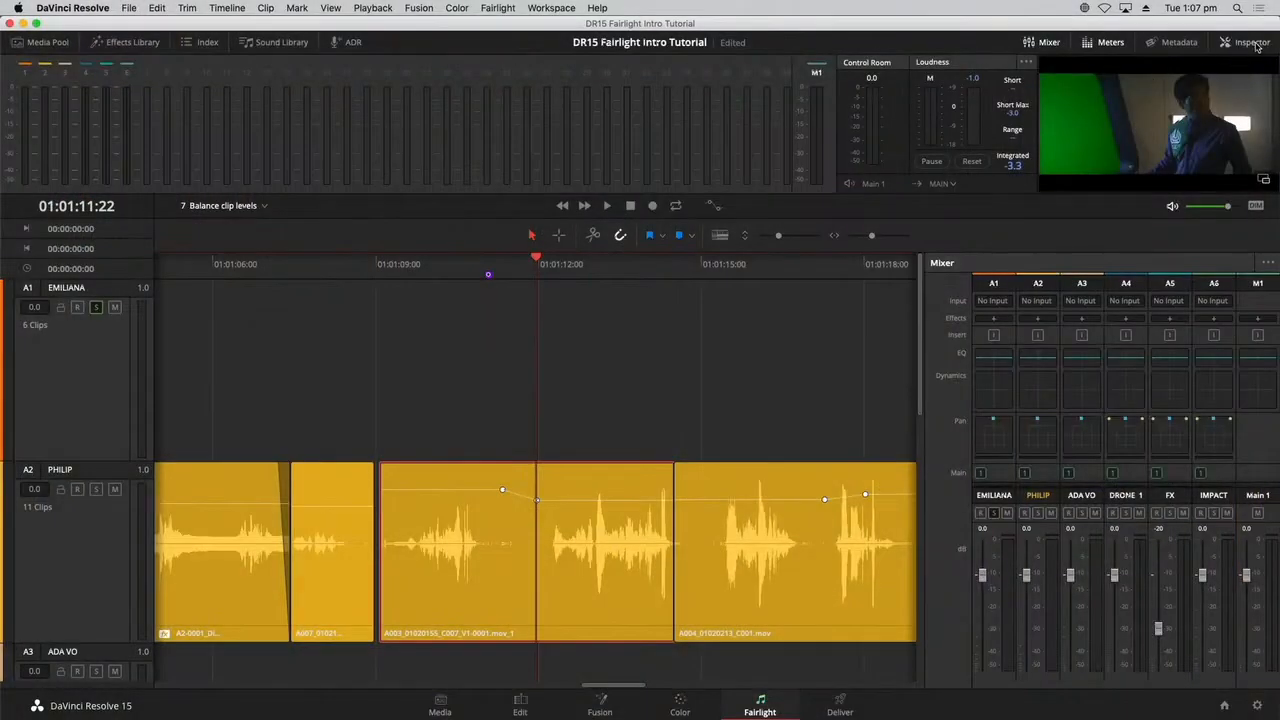
click(1250, 42)
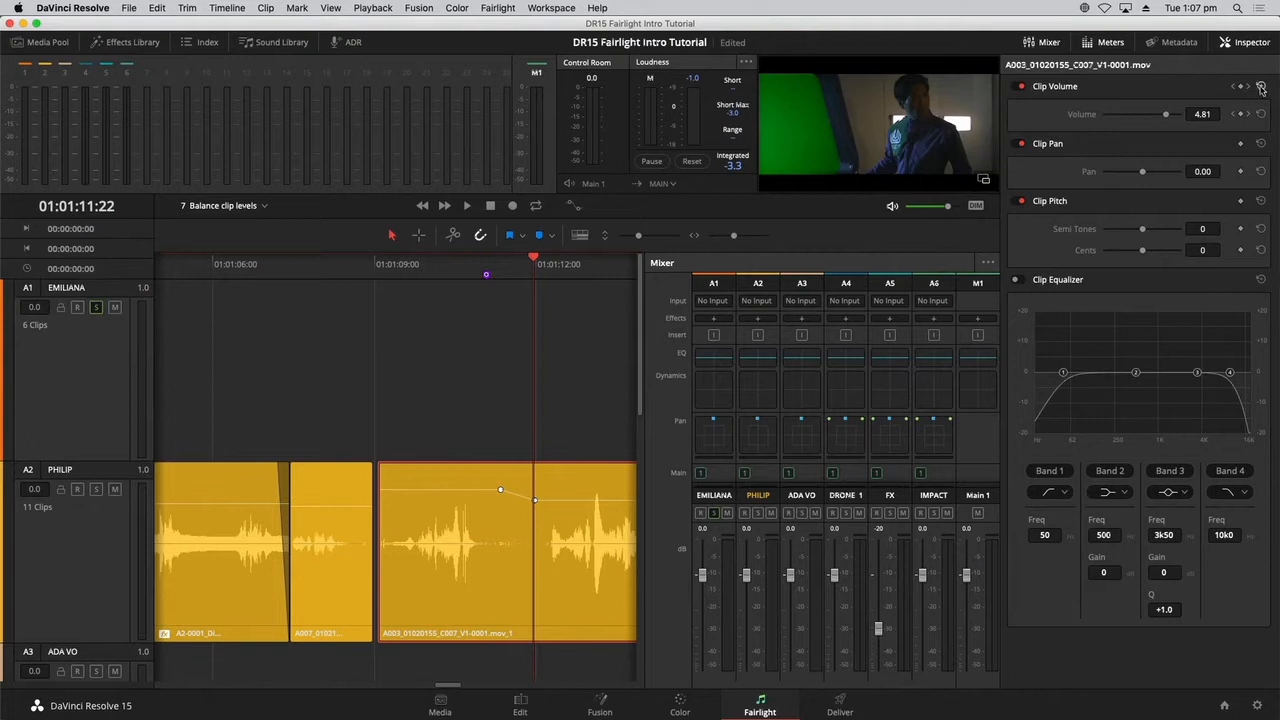
click(1261, 87)
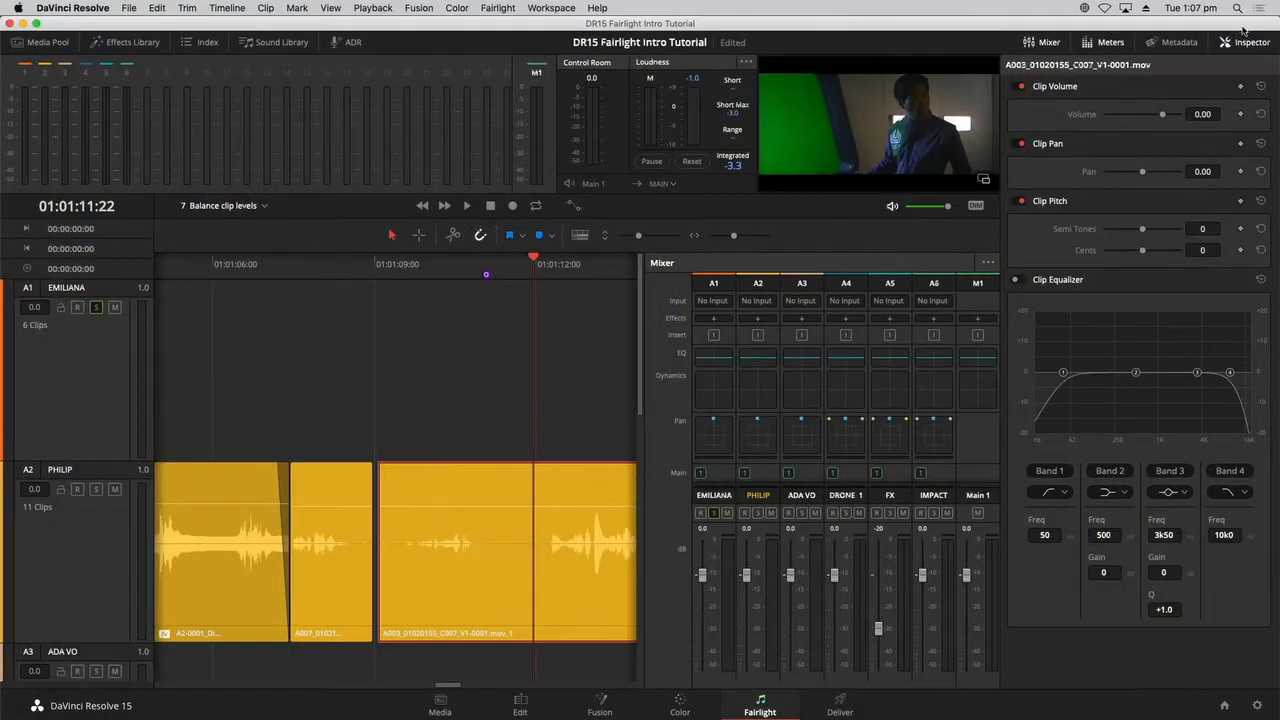
click(1244, 40)
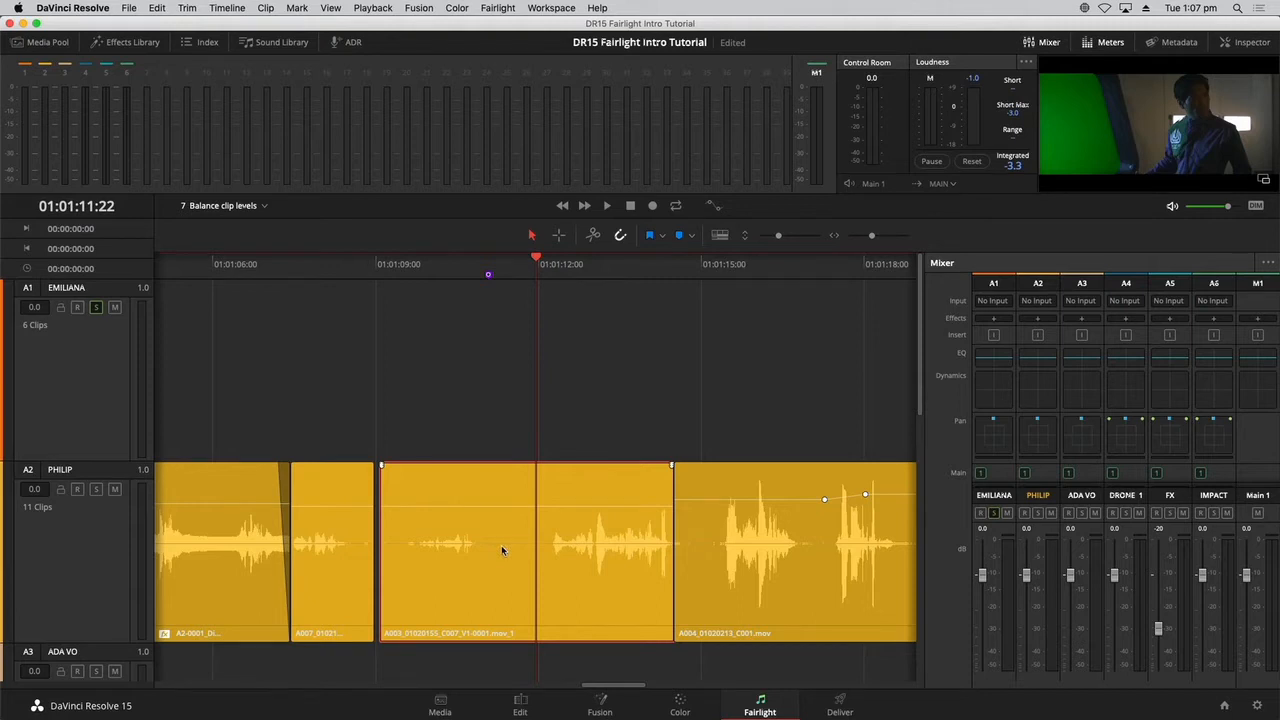
Add two volume keyframes in the quiet gap between the clip's two phrases and raise the level line before them.
scroll(503, 548, down, 3)
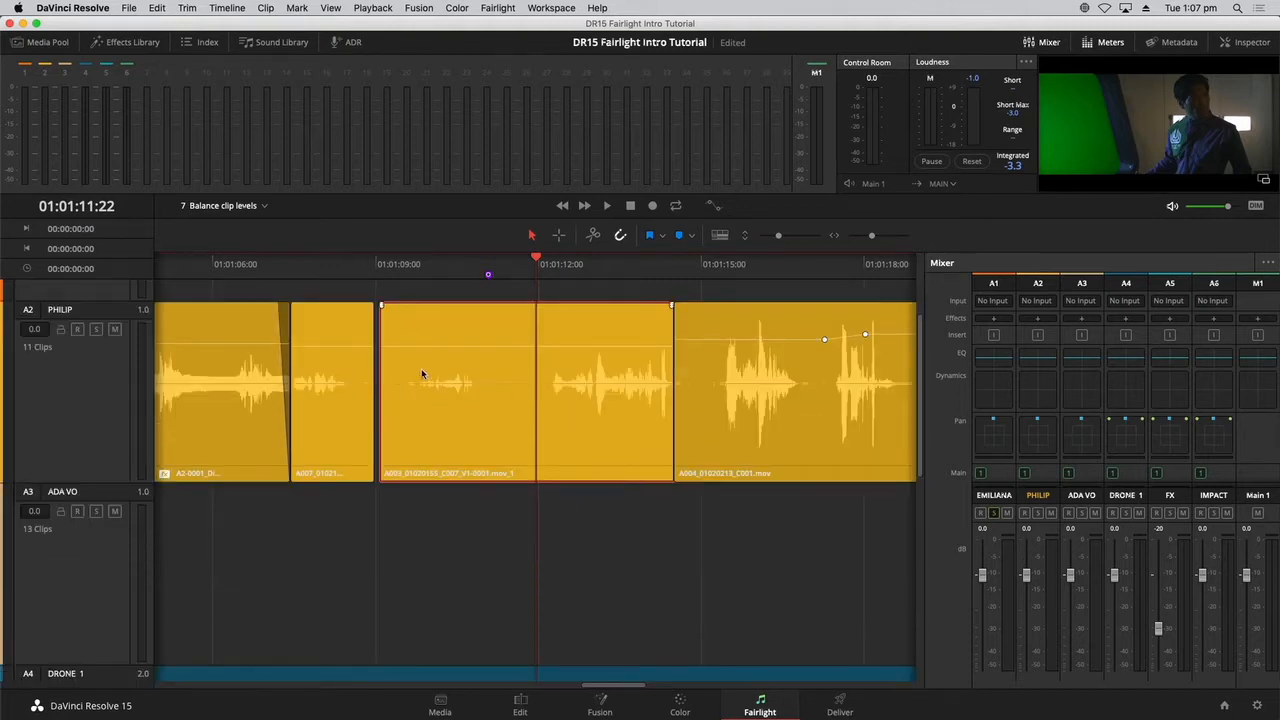
click(410, 281)
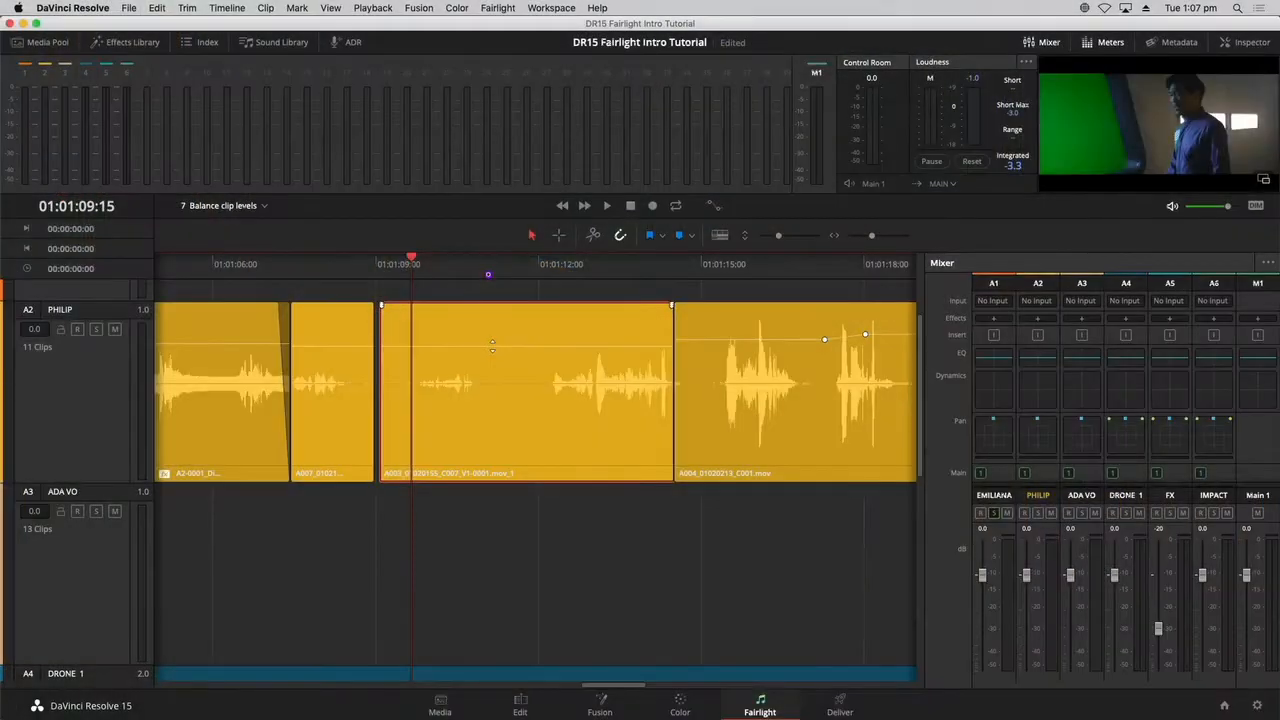
alt+click(492, 347)
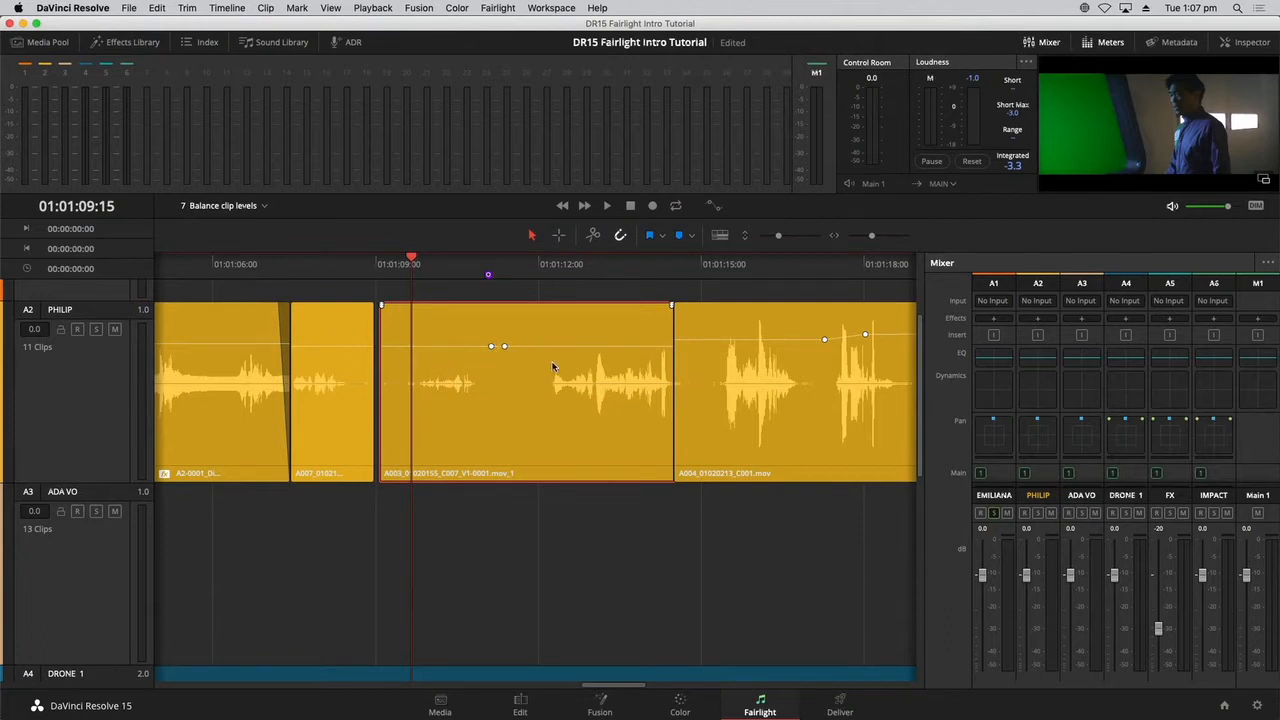
drag(456, 346, 456, 328)
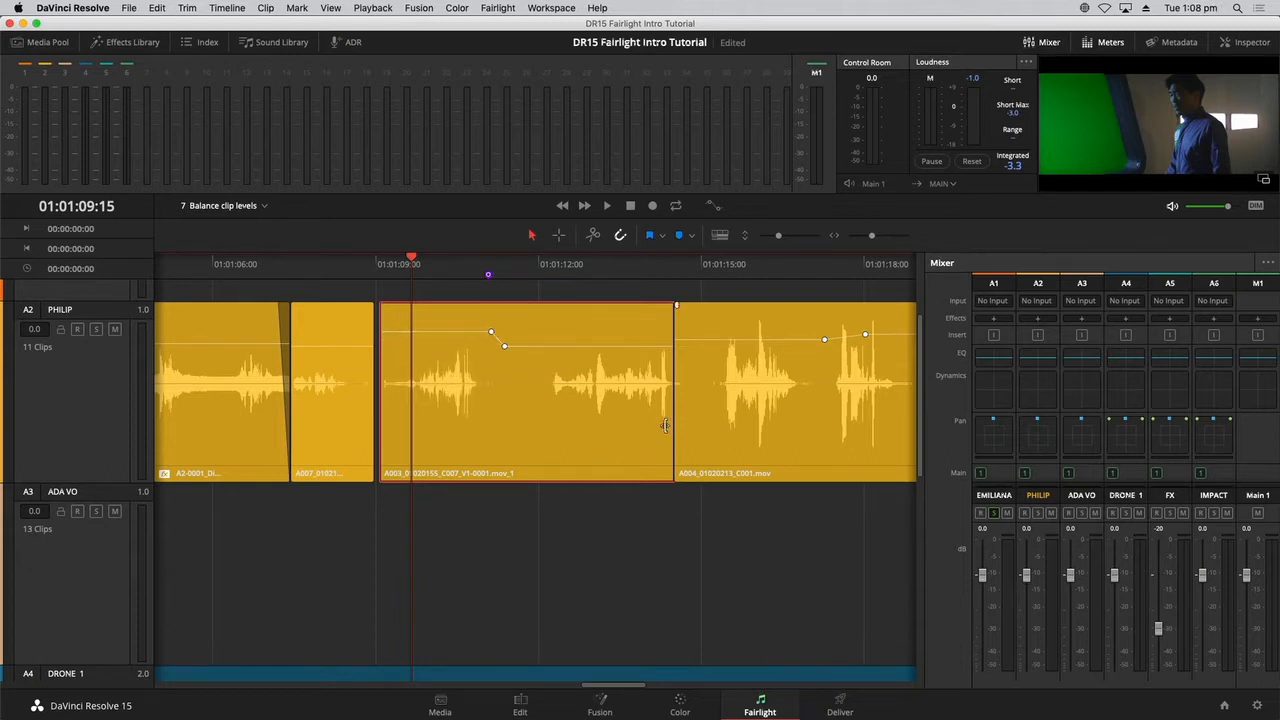
Briefly play the start of the adjusted clip, and solo track A2 instead of track A1.
click(384, 270)
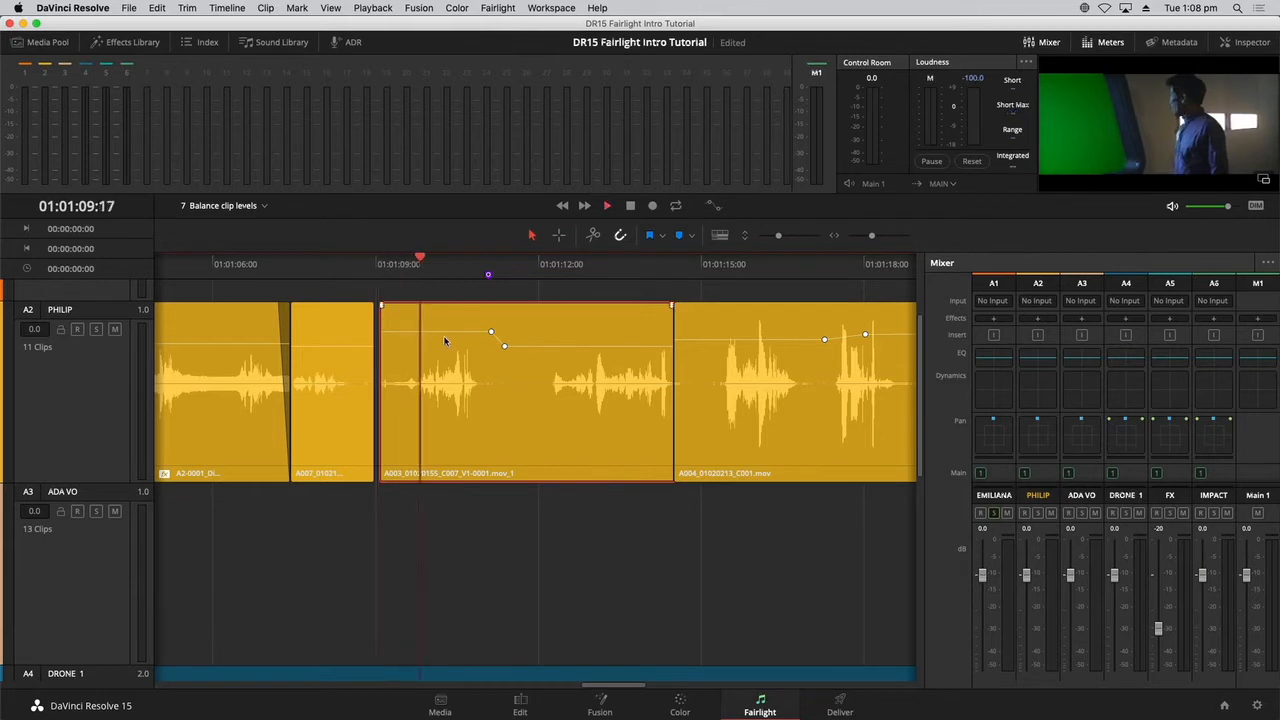
key(space)
click(418, 272)
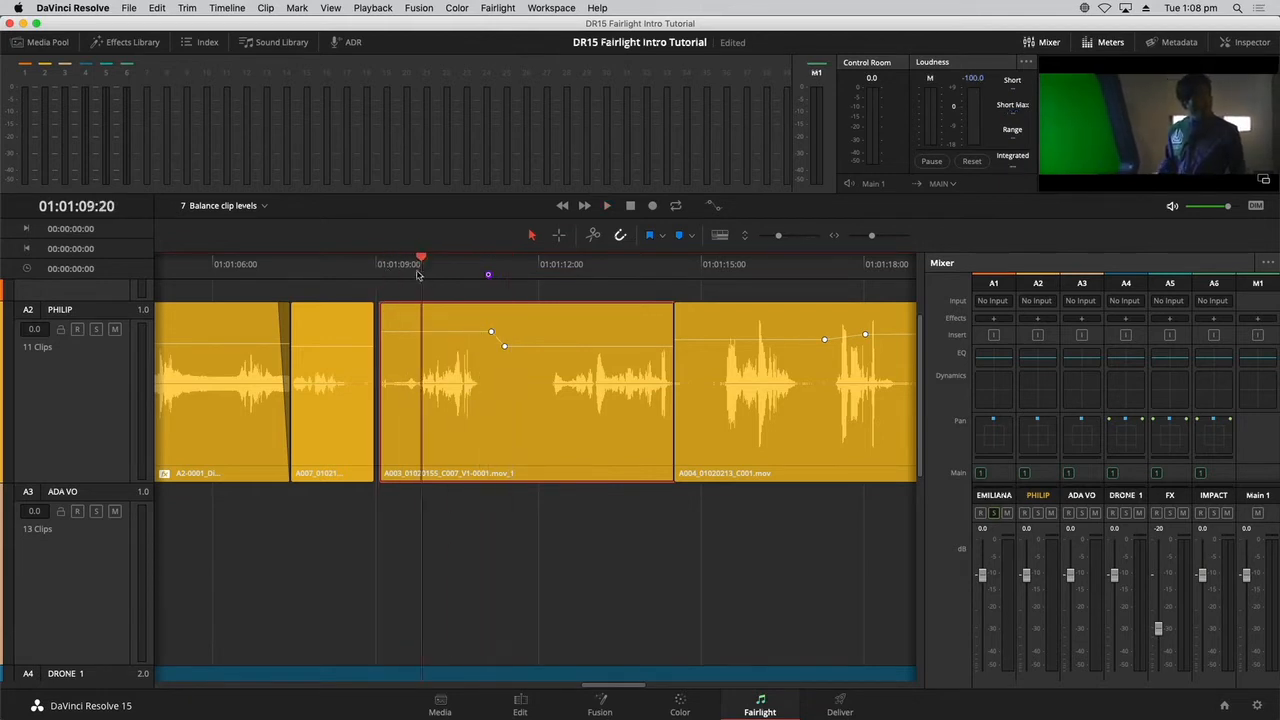
click(87, 325)
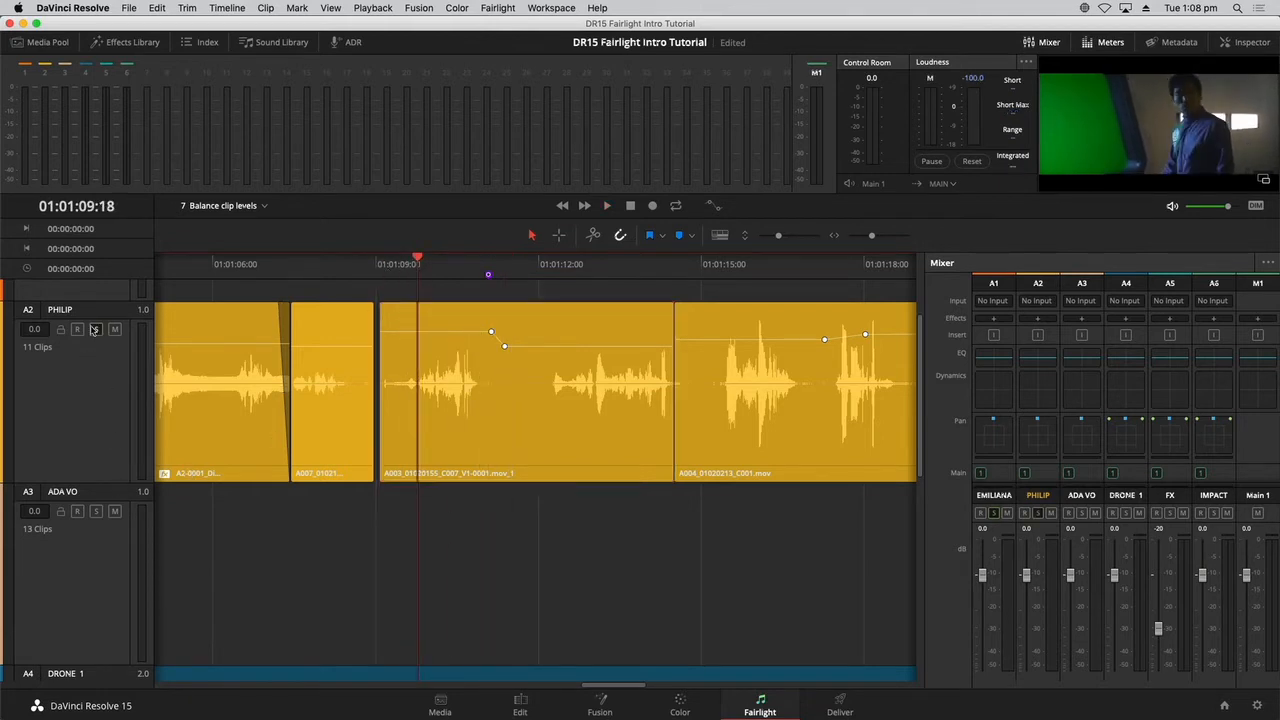
scroll(93, 330, down, 5)
scroll(95, 333, up, 3)
scroll(98, 336, down, 3)
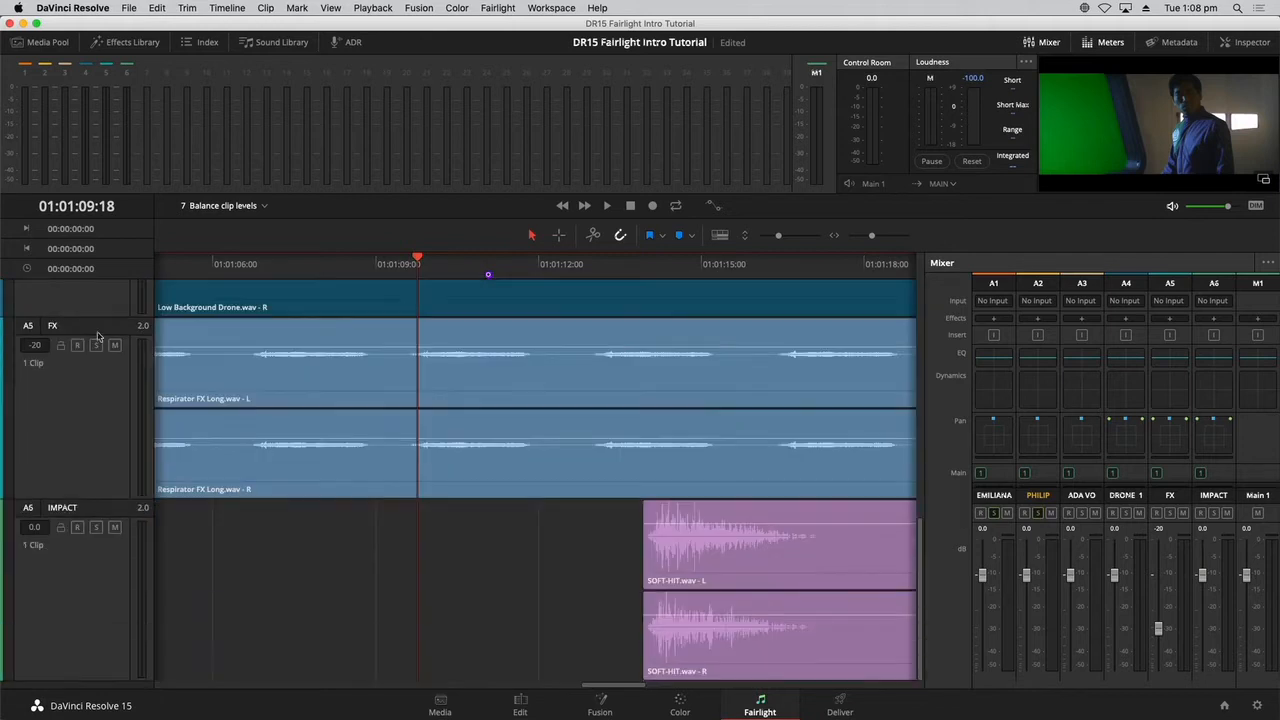
scroll(97, 338, up, 6)
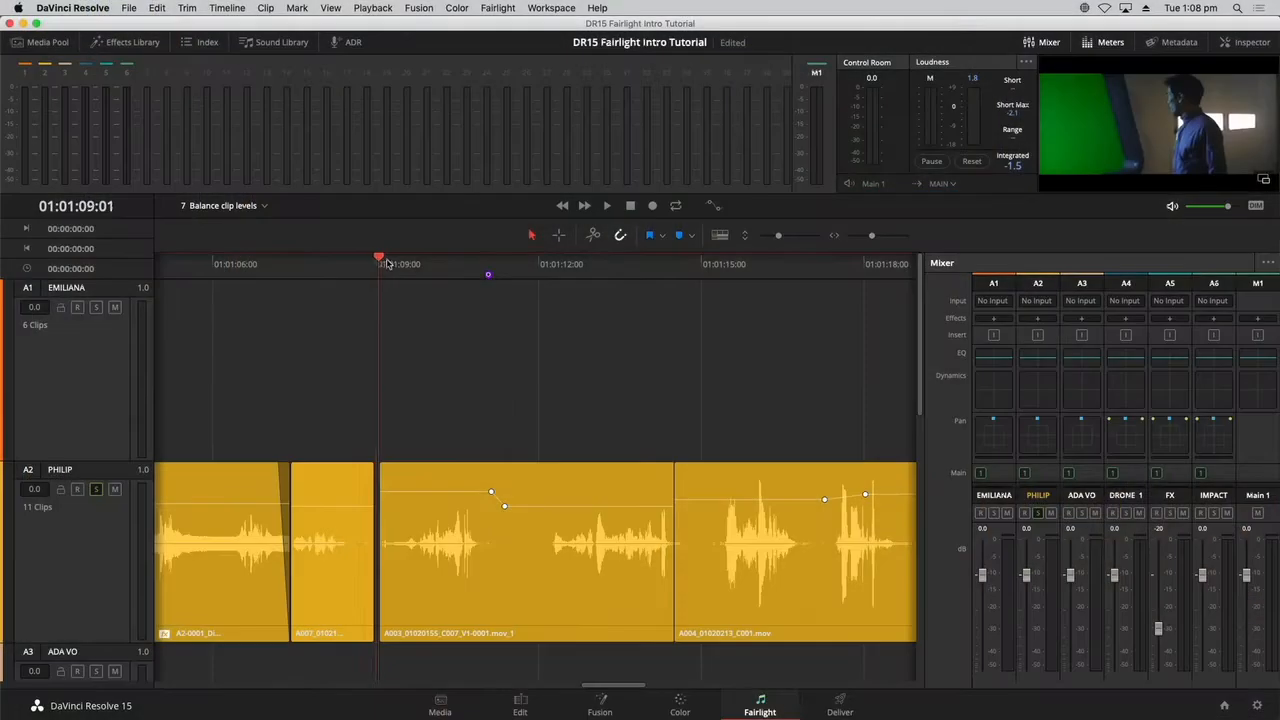
Move the playhead to the clip's start at 01:01:09:02 and audition the clip with the Play Again command.
drag(376, 264, 392, 264)
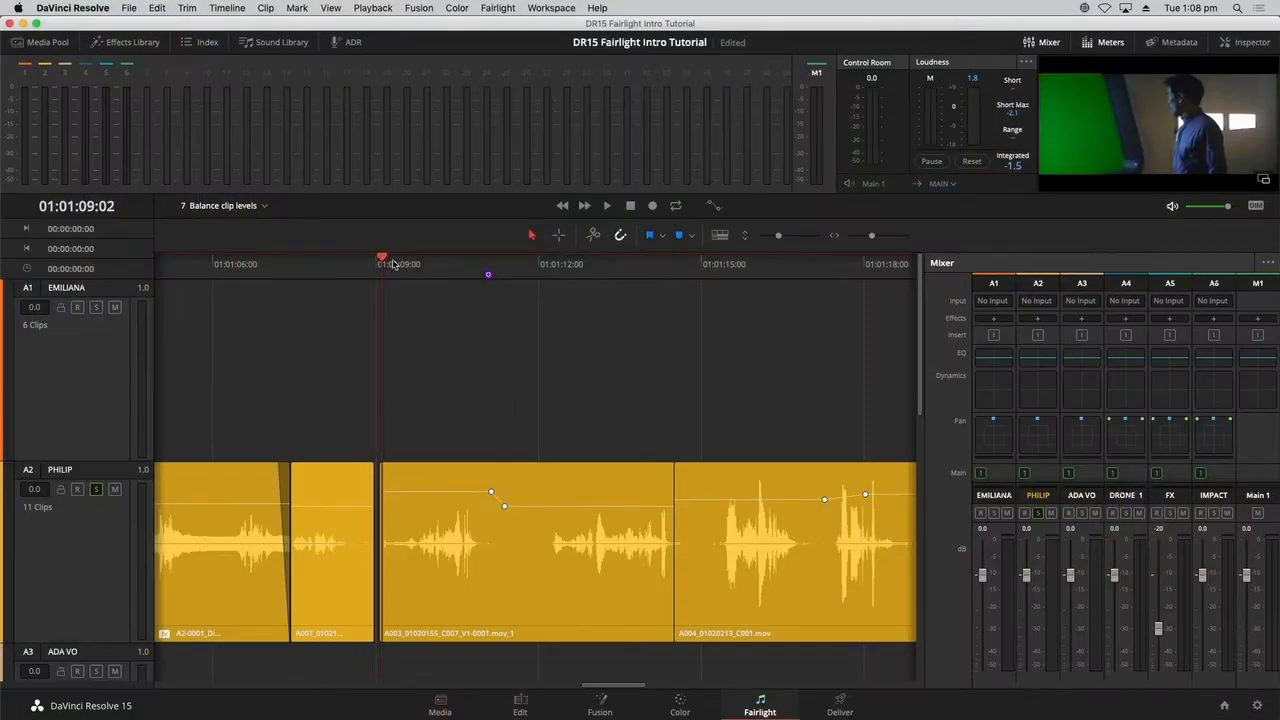
click(374, 8)
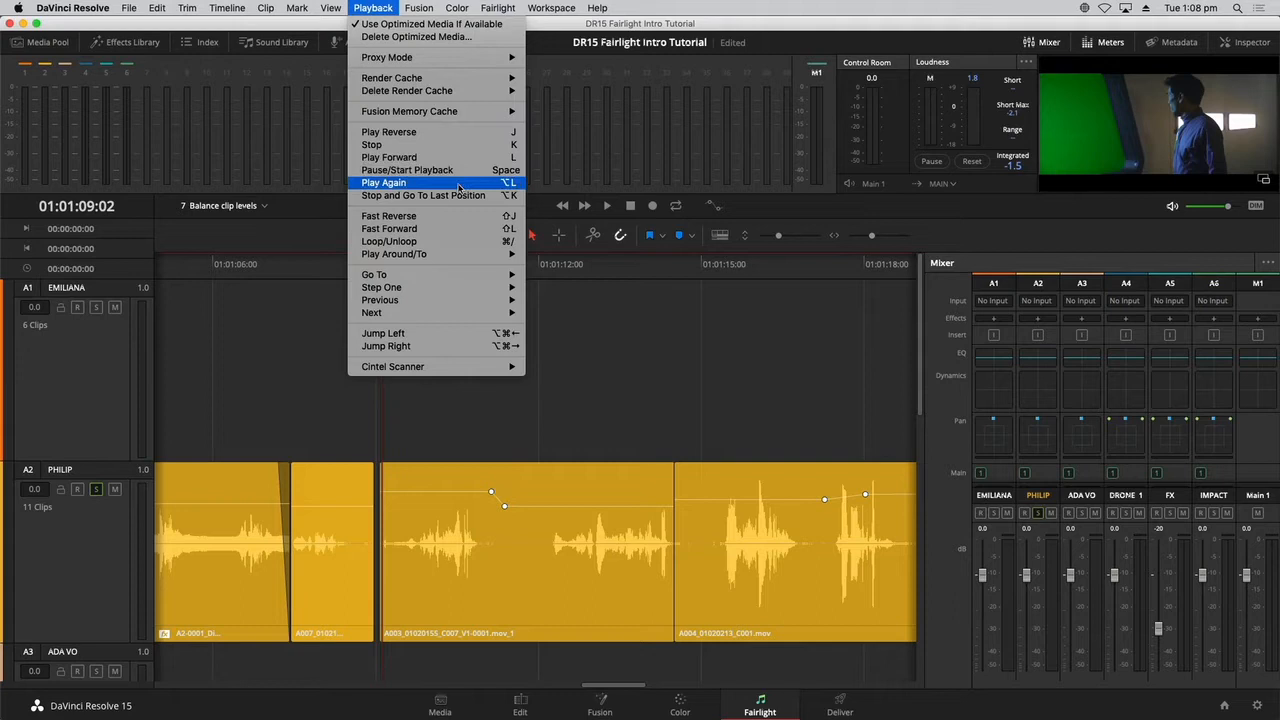
key(alt+l)
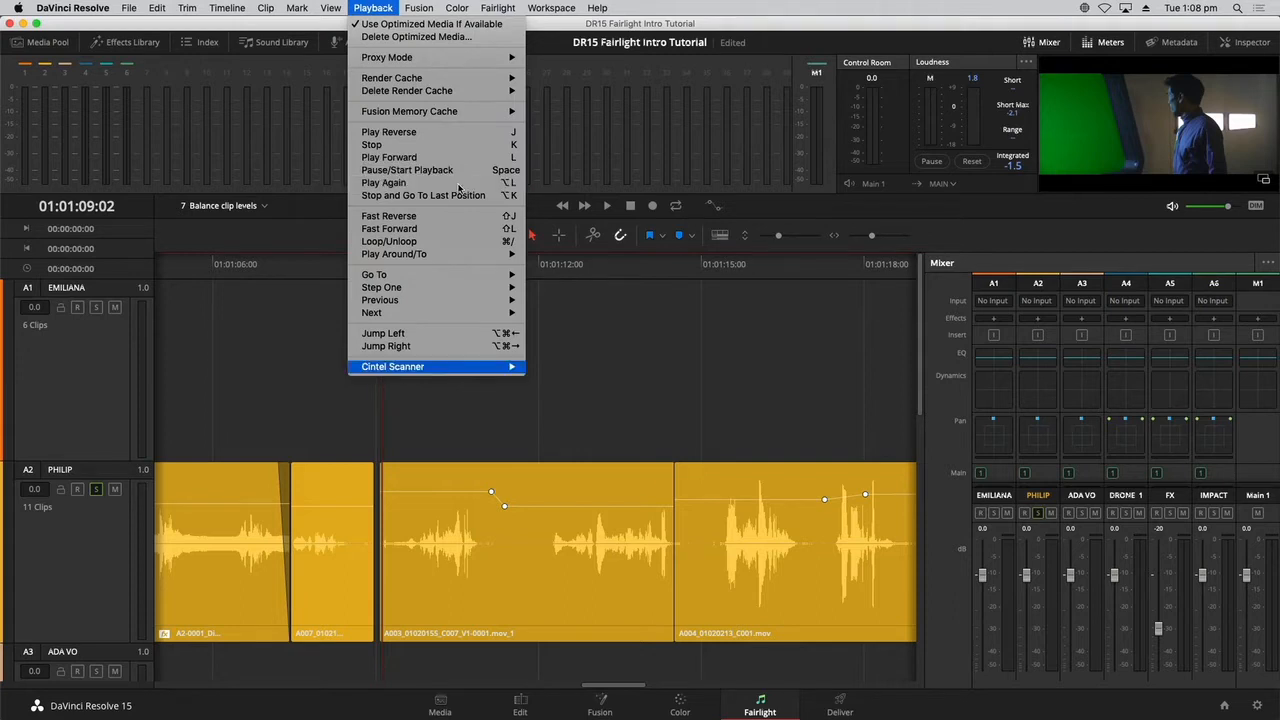
click(458, 188)
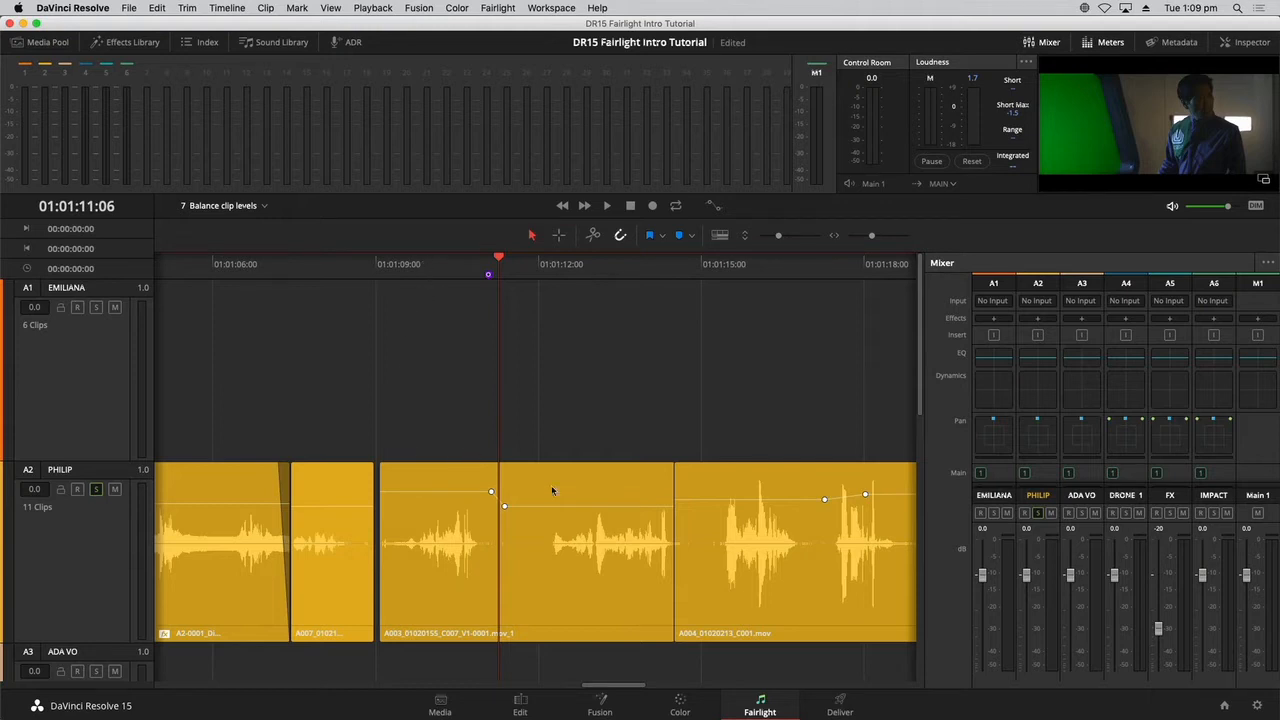
Slightly lower the level line before the clip's first keyframe and replay the clip from its start.
click(448, 492)
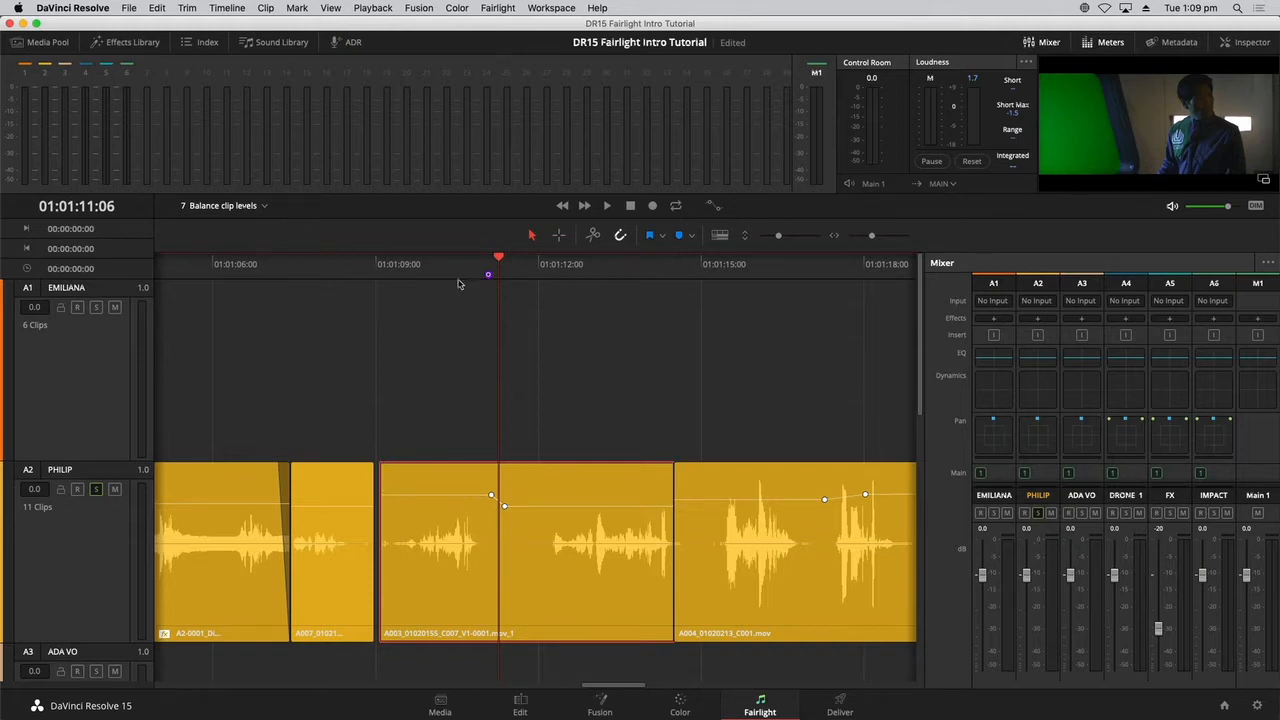
key(space)
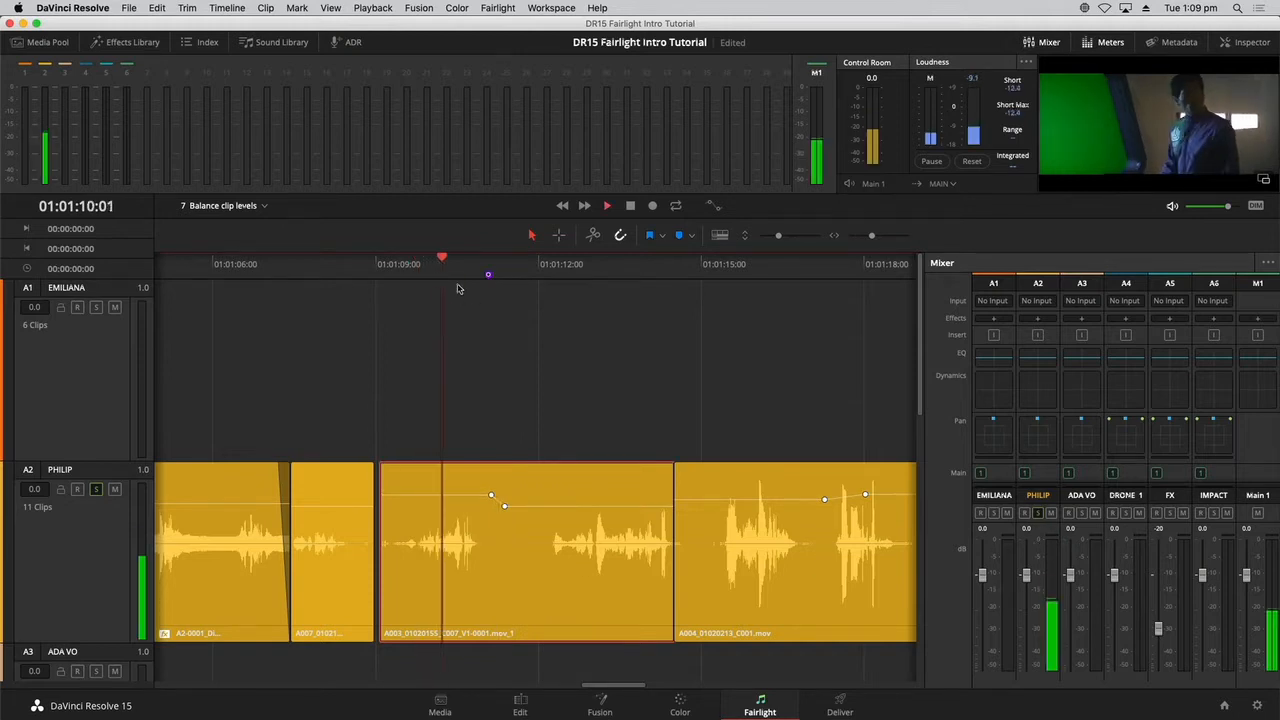
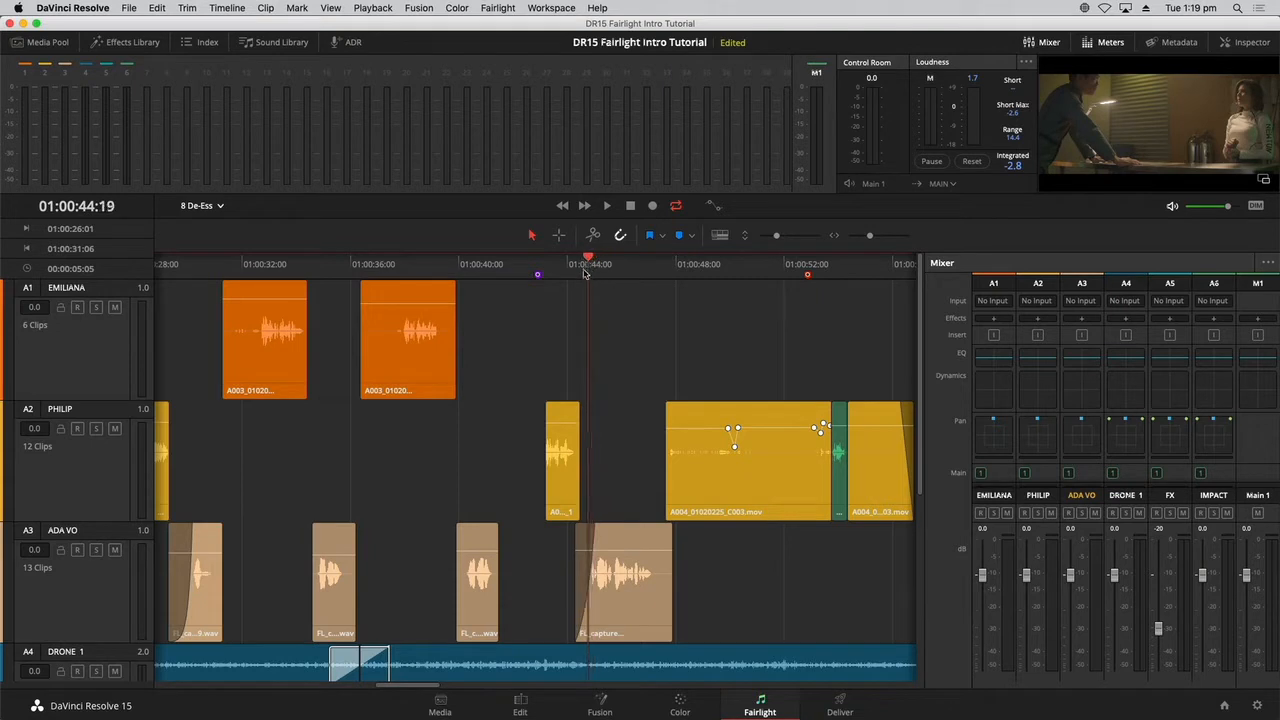
Select the track A3 clip starting at 01:00:44:06, solo that track and audition the clip.
click(628, 598)
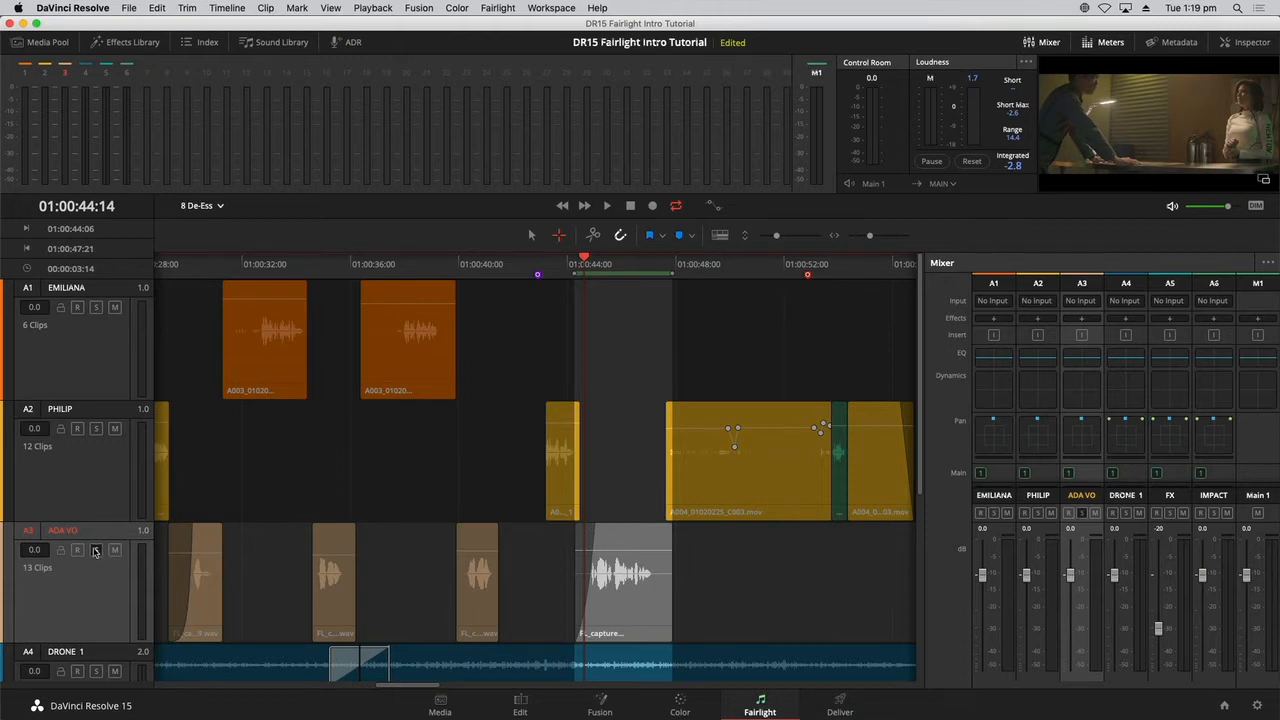
key(space)
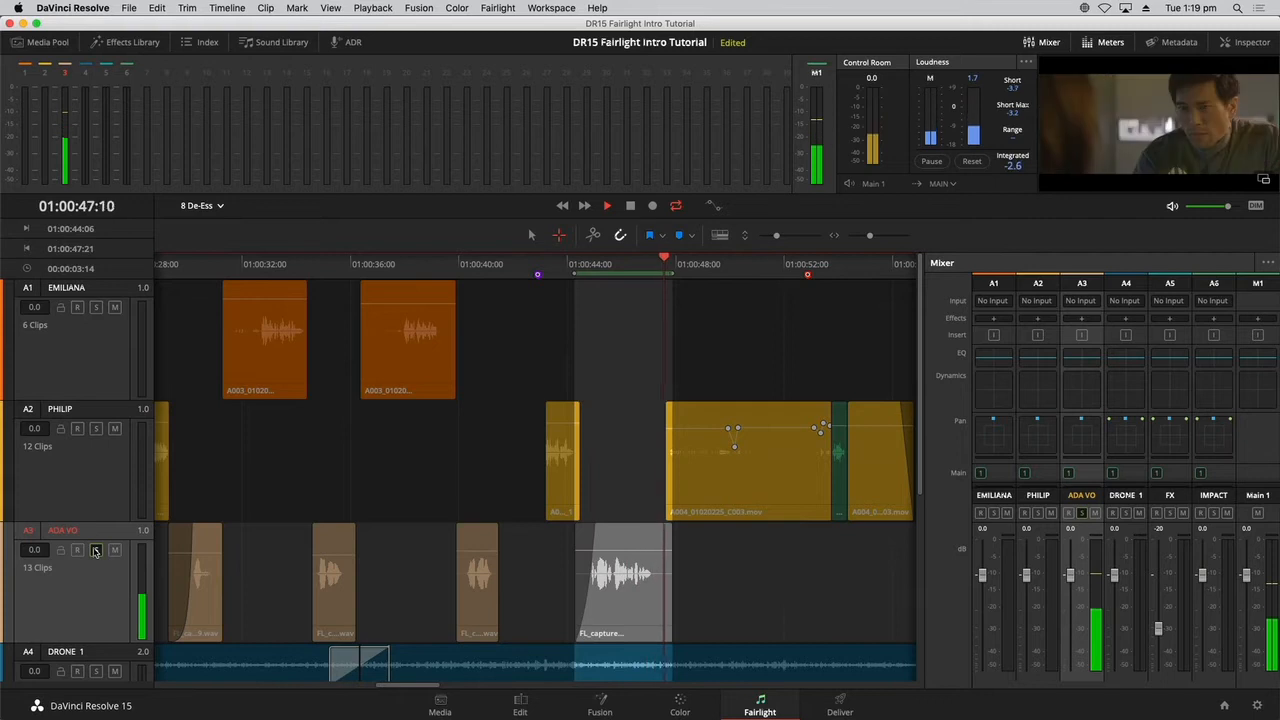
key(space)
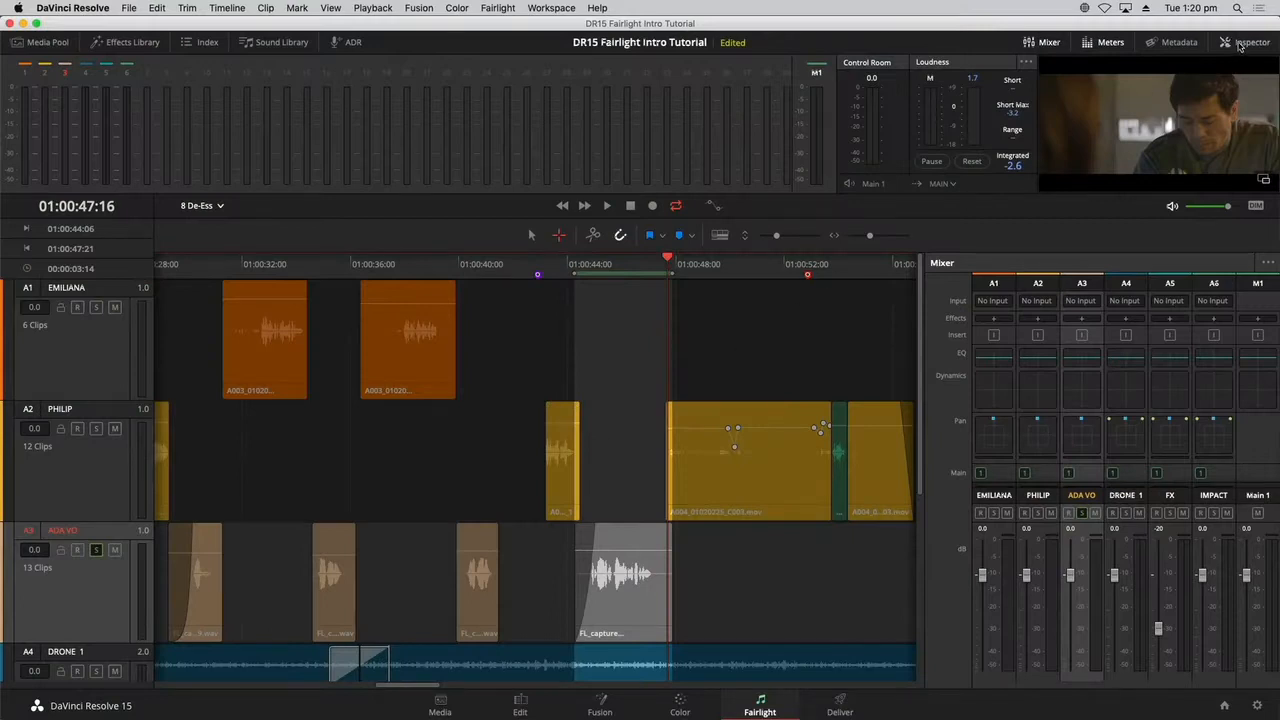
Show the ADA VO clip's properties in the Inspector and enable its Clip Equalizer.
click(1248, 42)
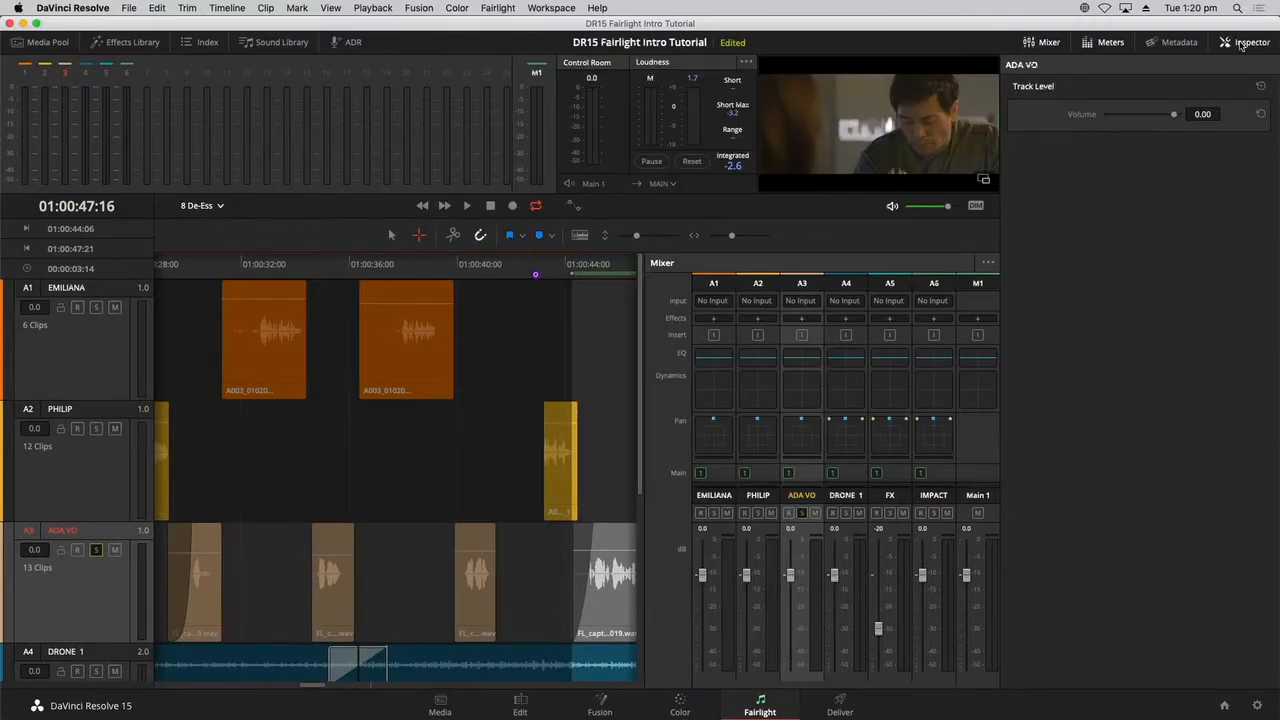
click(605, 610)
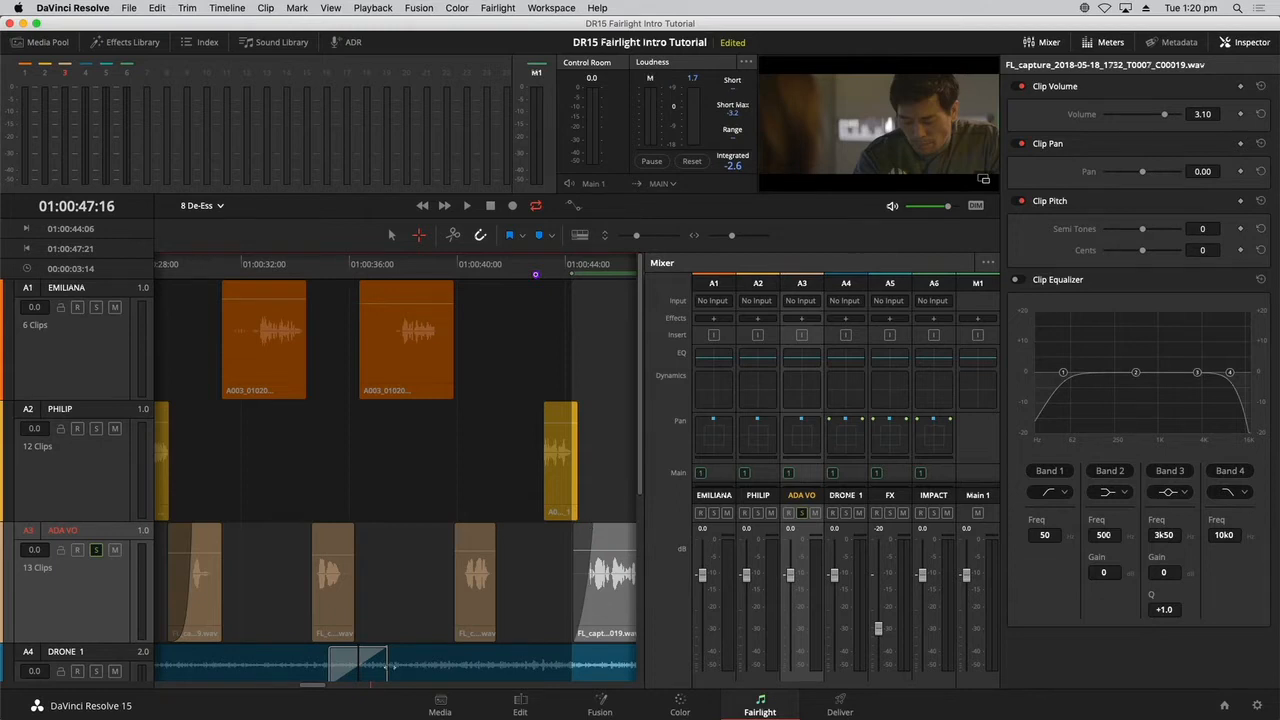
drag(313, 685, 325, 685)
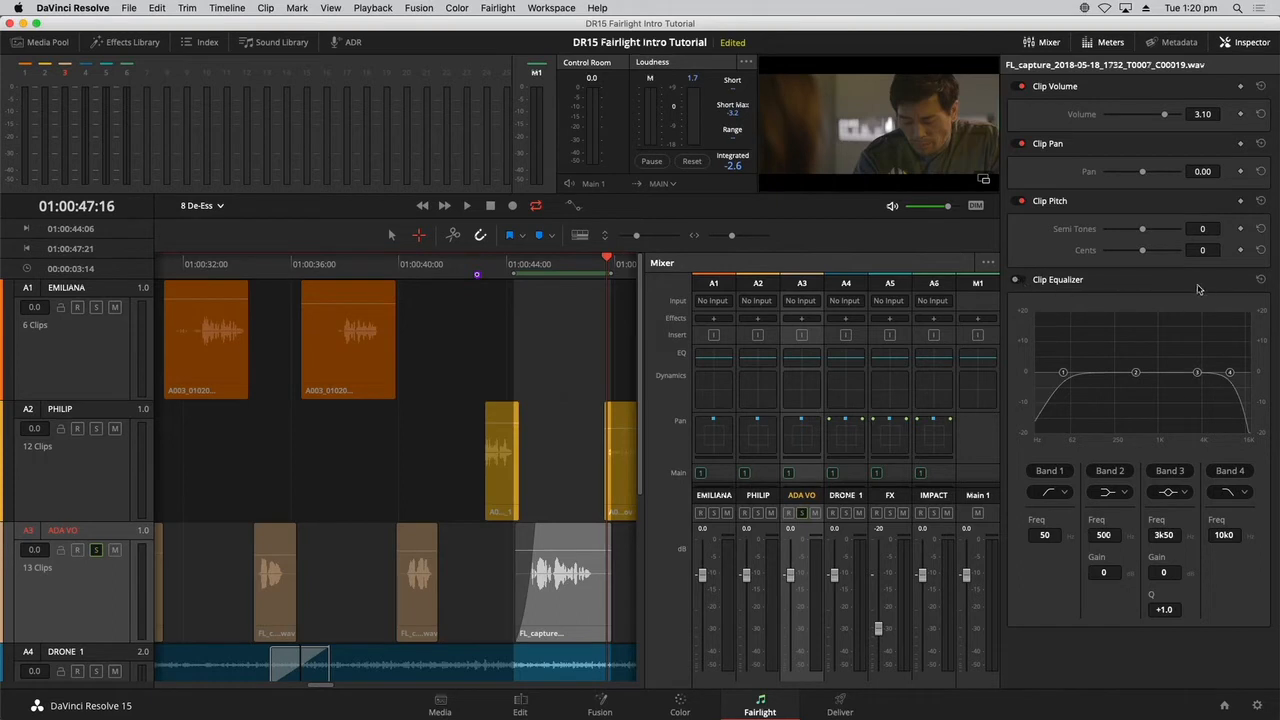
click(1017, 280)
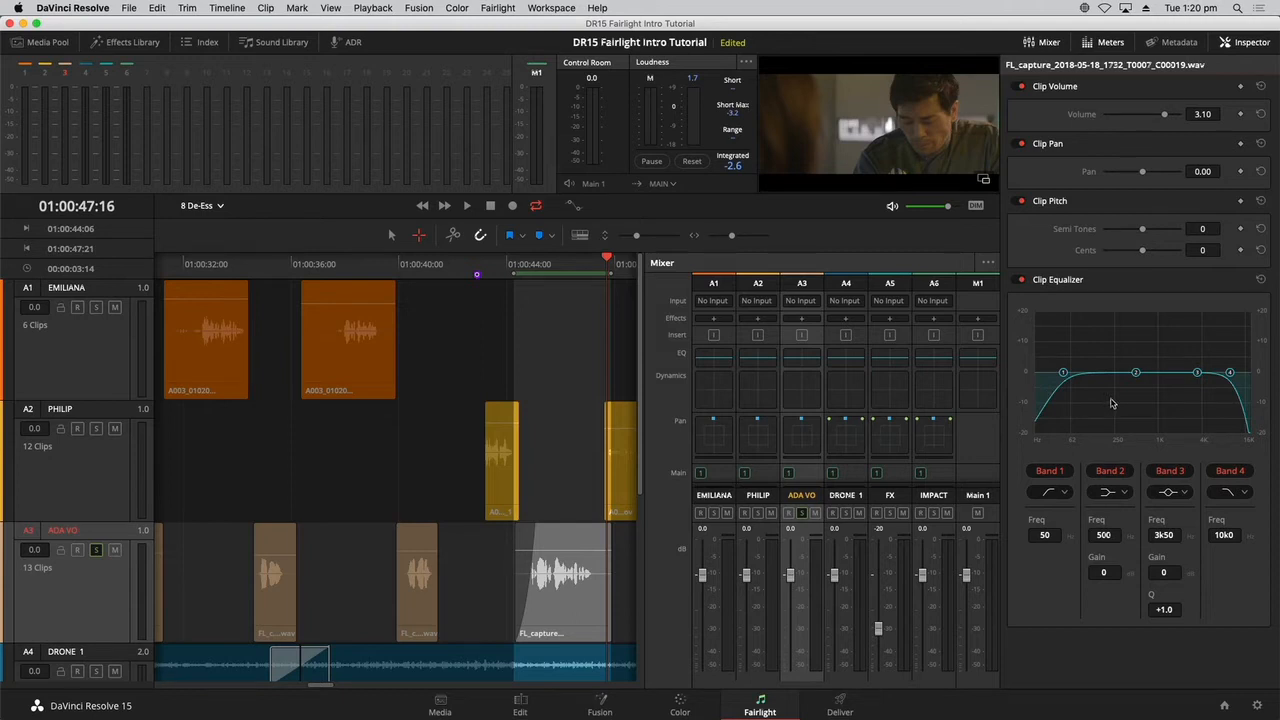
Check the Clip Equalizer of the PHILIP clip at 01:00:43:04 for comparison and return to the ADA VO clip.
click(501, 473)
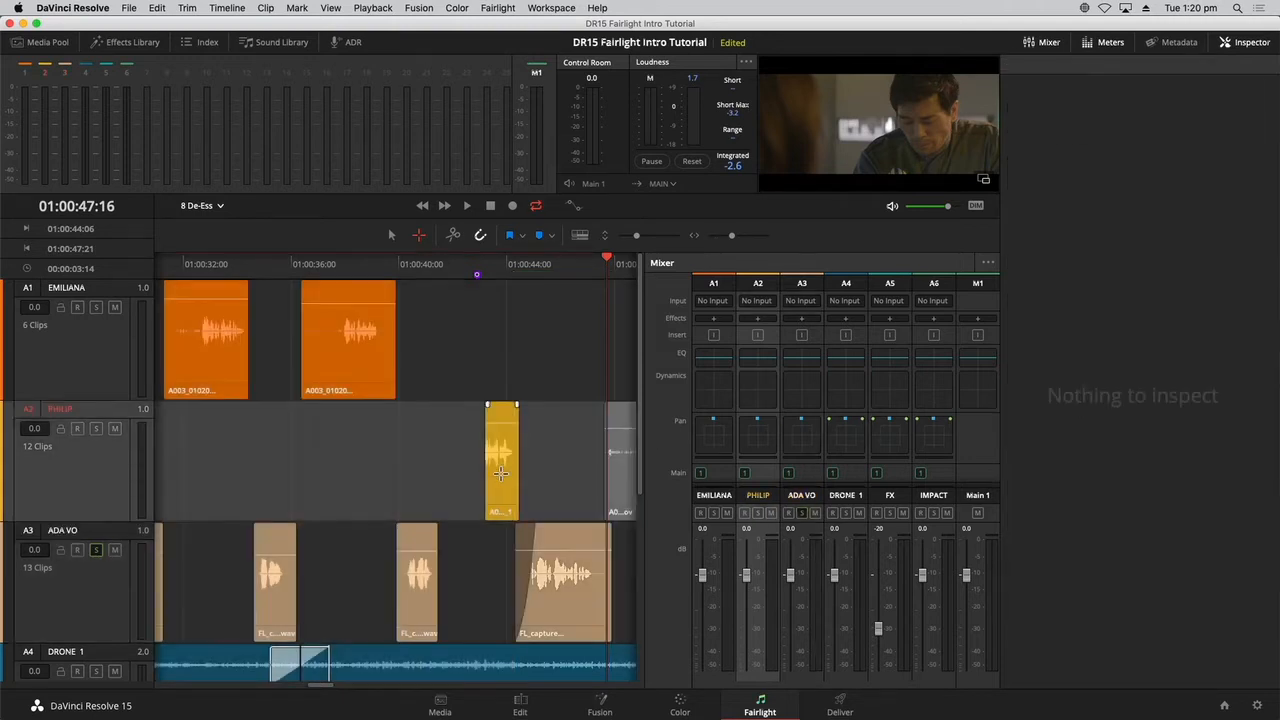
click(501, 474)
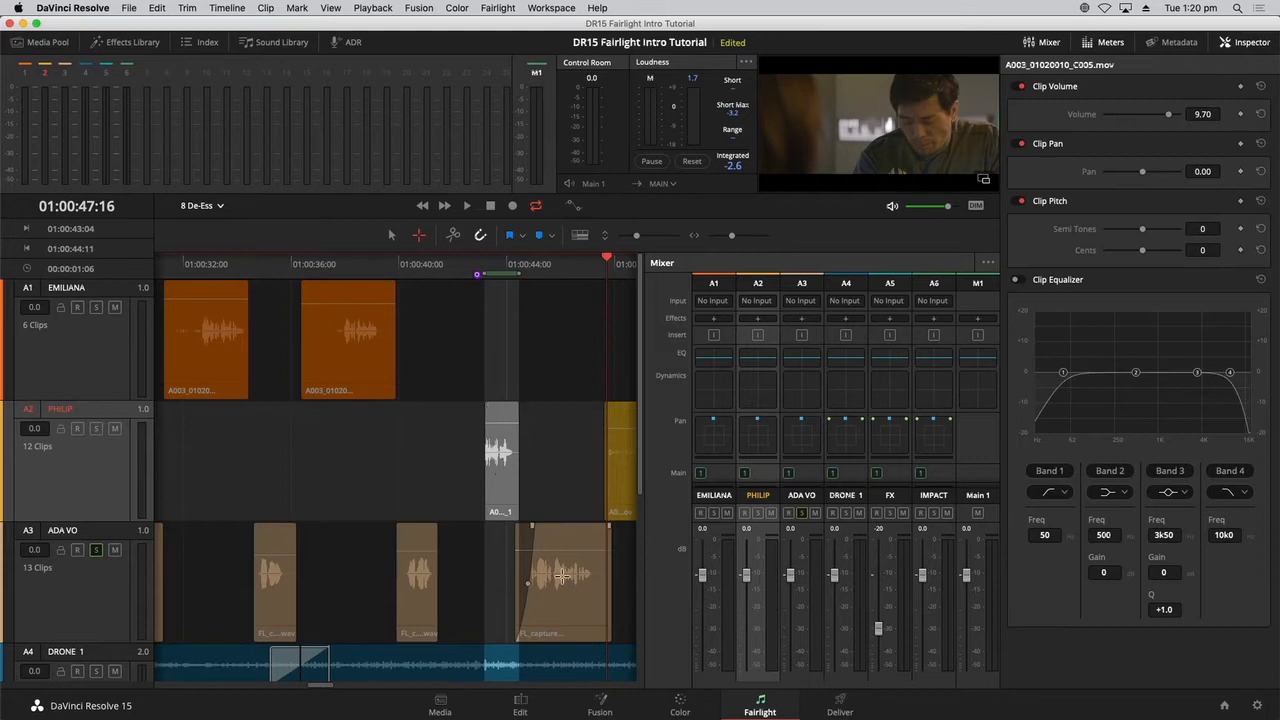
click(560, 572)
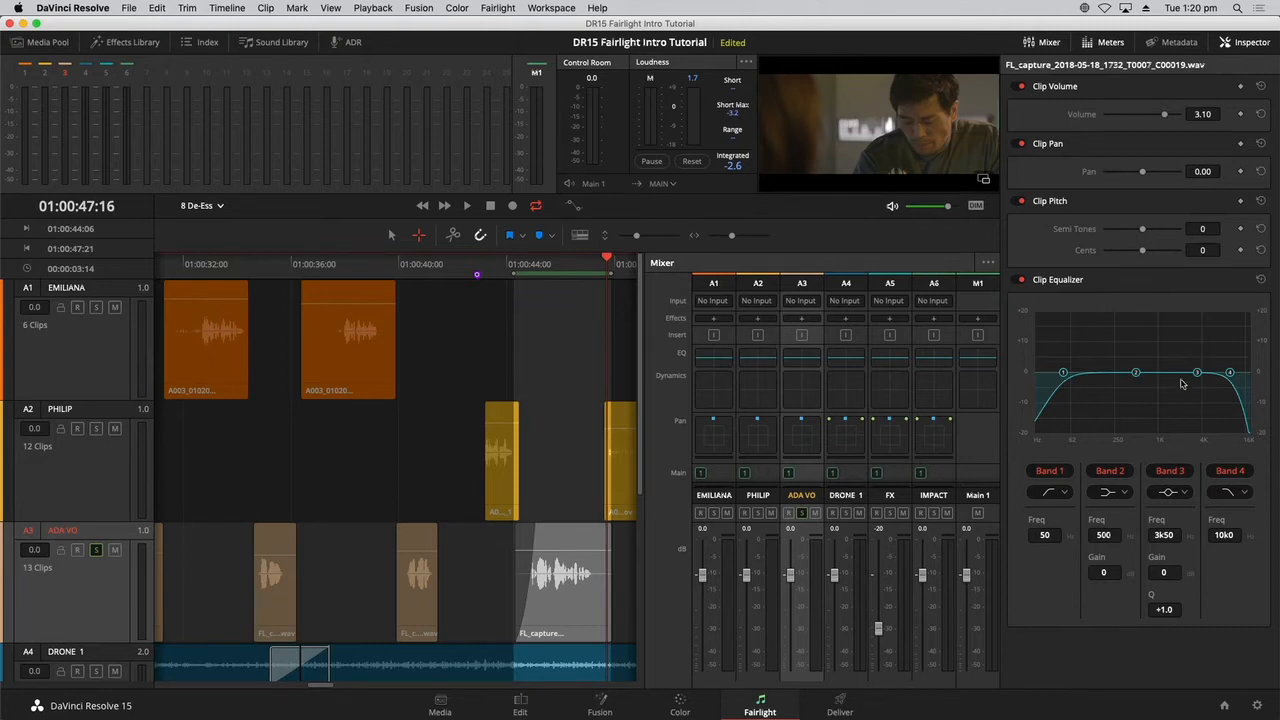
Turn off bands 1, 2 and 4 of the ADA VO clip's equalizer.
click(1050, 471)
click(1112, 471)
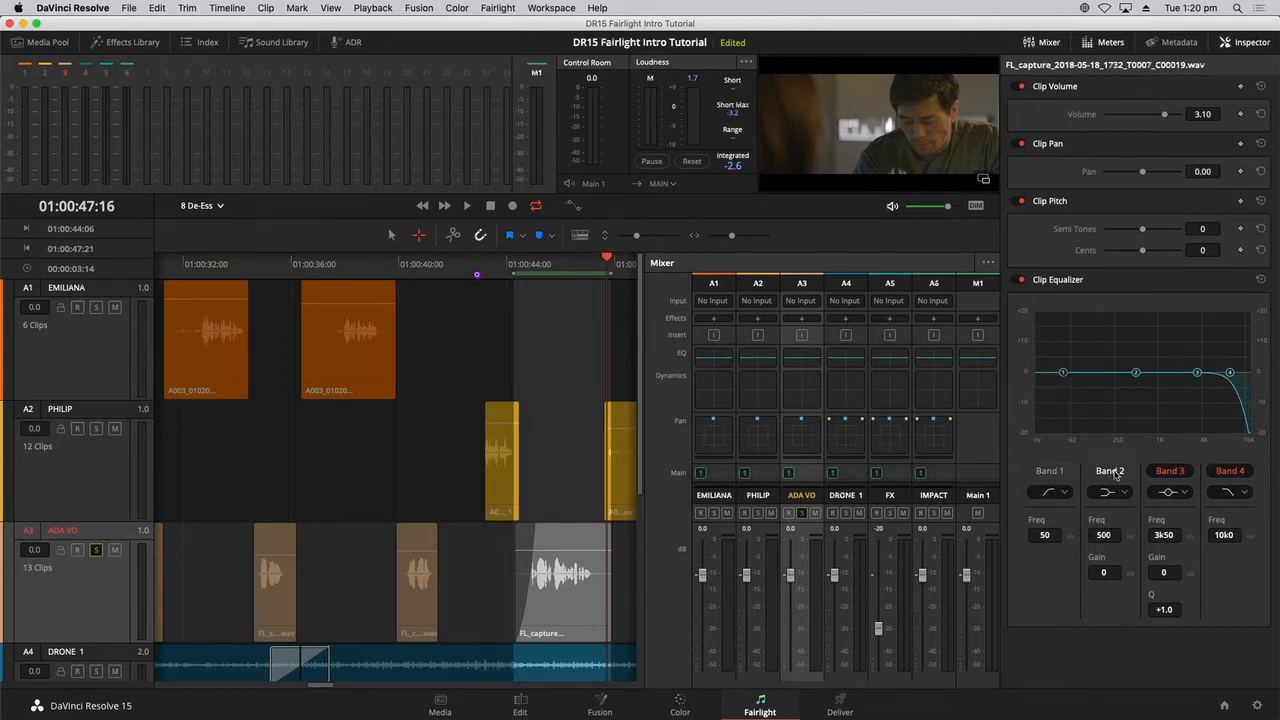
click(1243, 471)
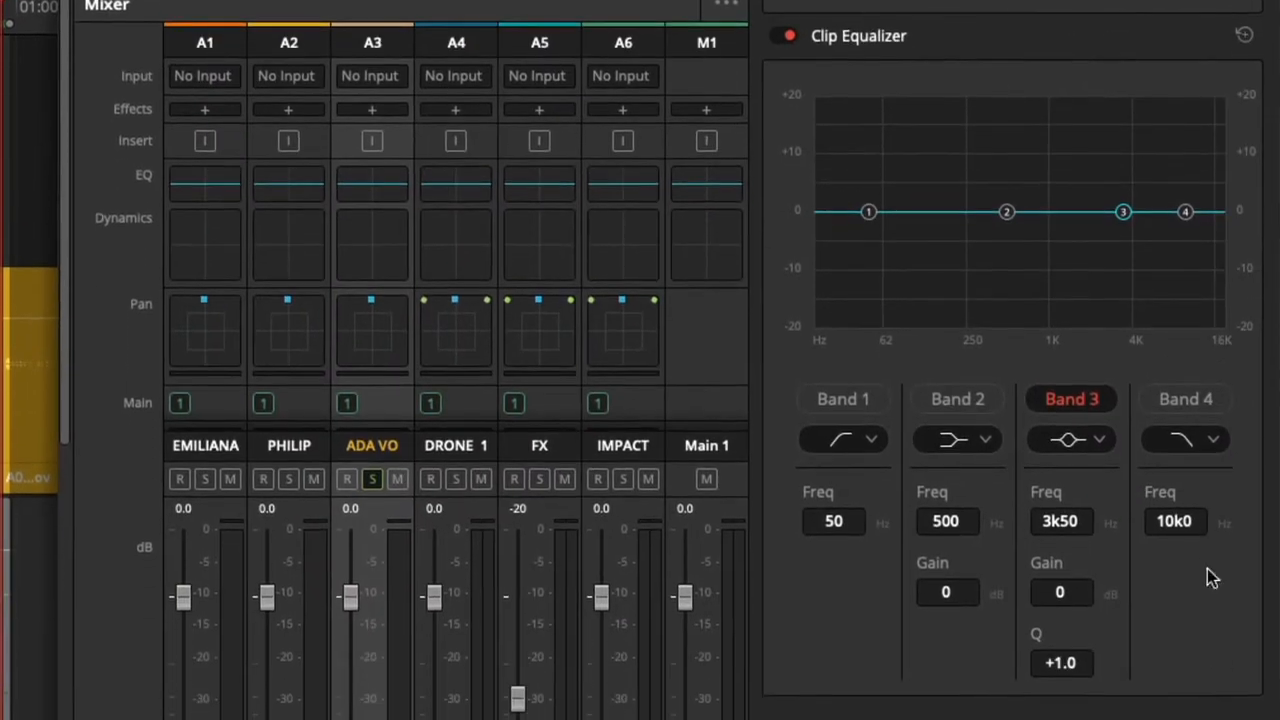
Sweep equalizer band 3 through the high frequencies, ending with a boost of about +12.5 dB at 5k93 Hz.
drag(1127, 213, 1134, 165)
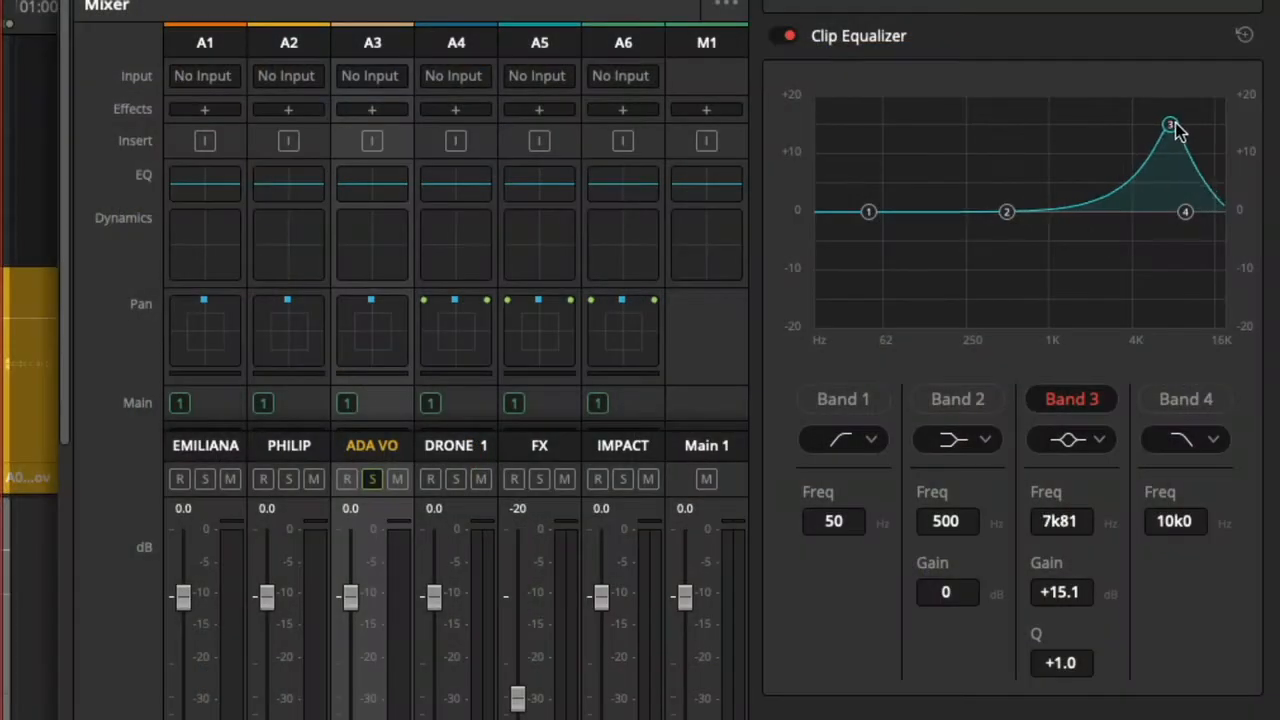
drag(1177, 131, 1144, 128)
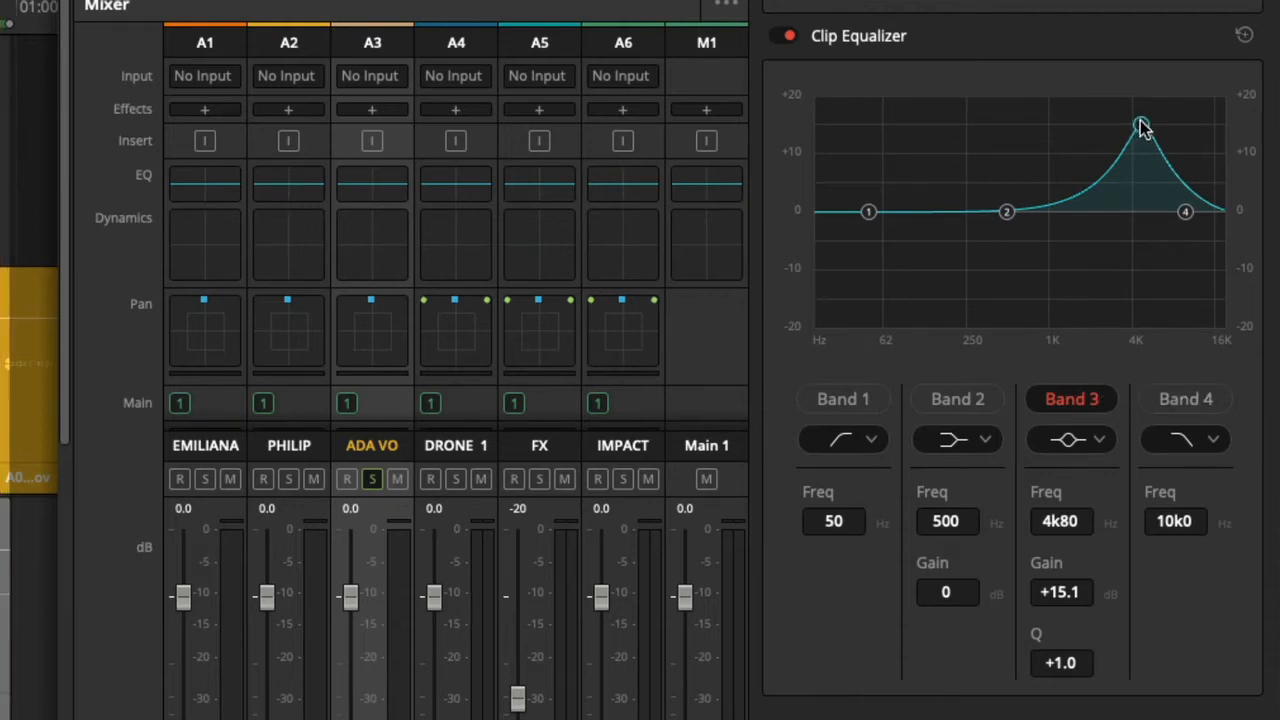
drag(1143, 127, 1158, 203)
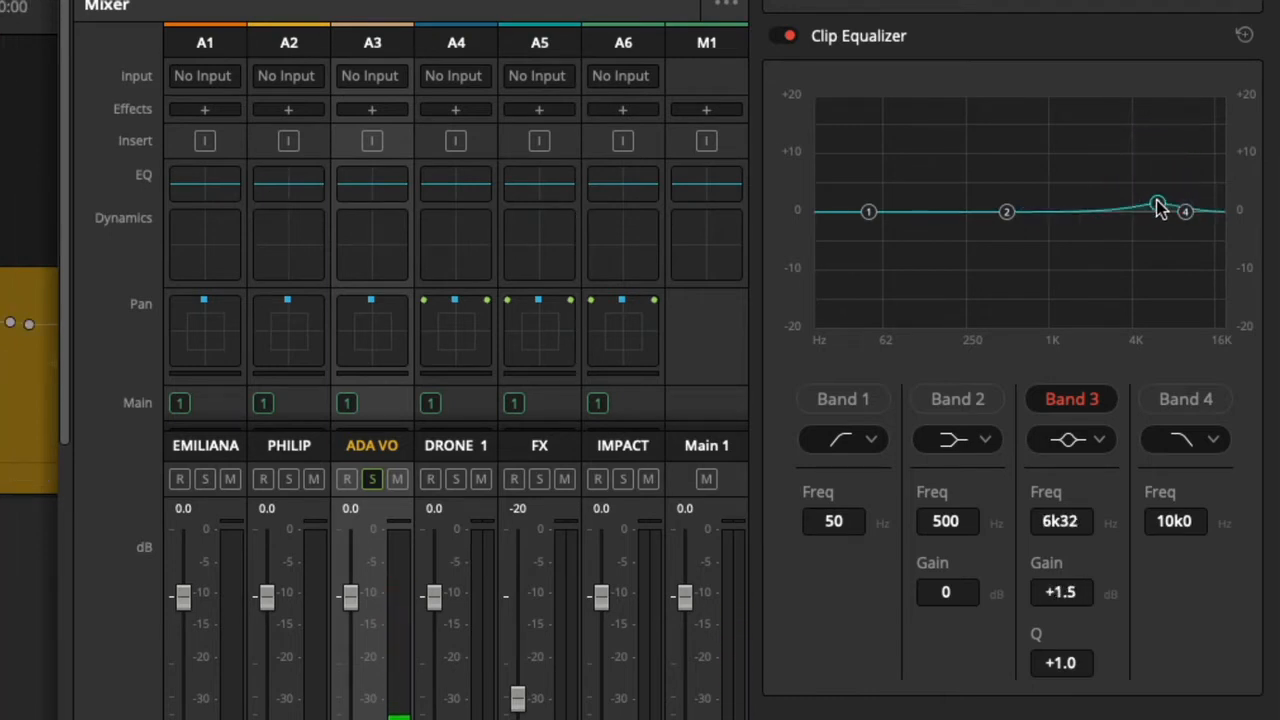
drag(1158, 205, 1155, 145)
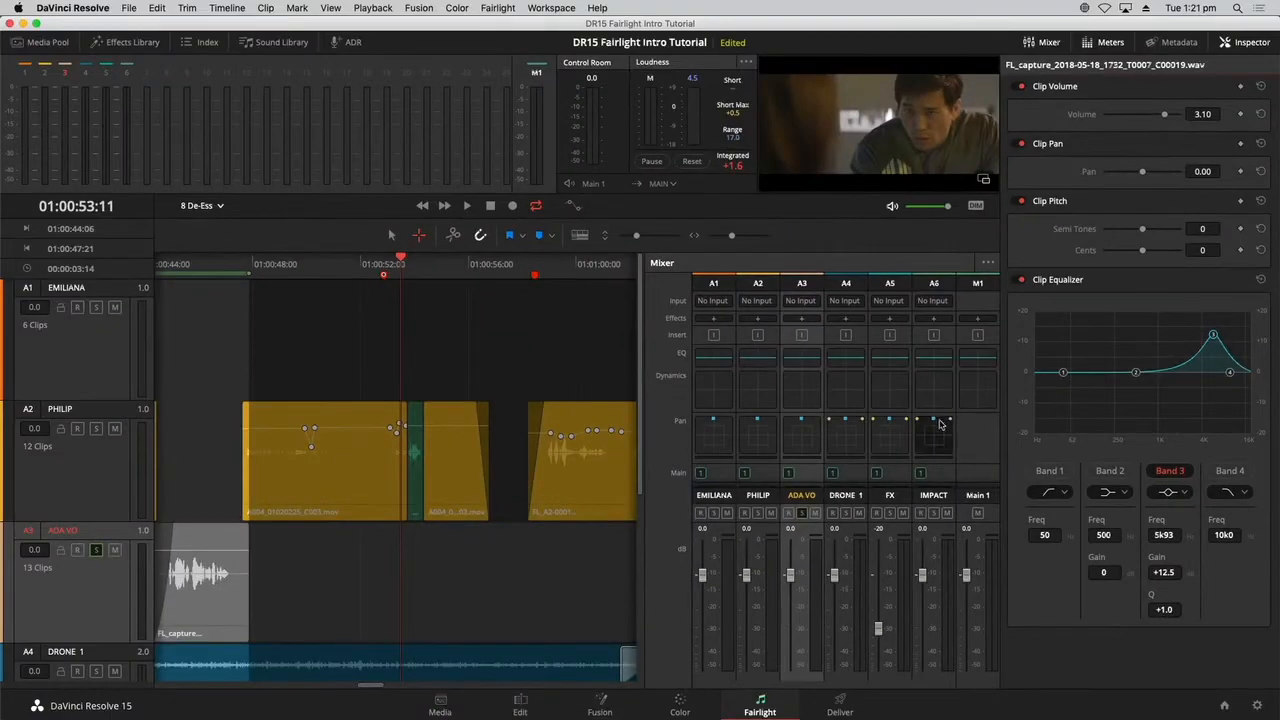
Replay the ADA VO clip while sweeping band 3 with a stronger boost, ending at about +18.4 dB and 7k17 Hz.
click(204, 262)
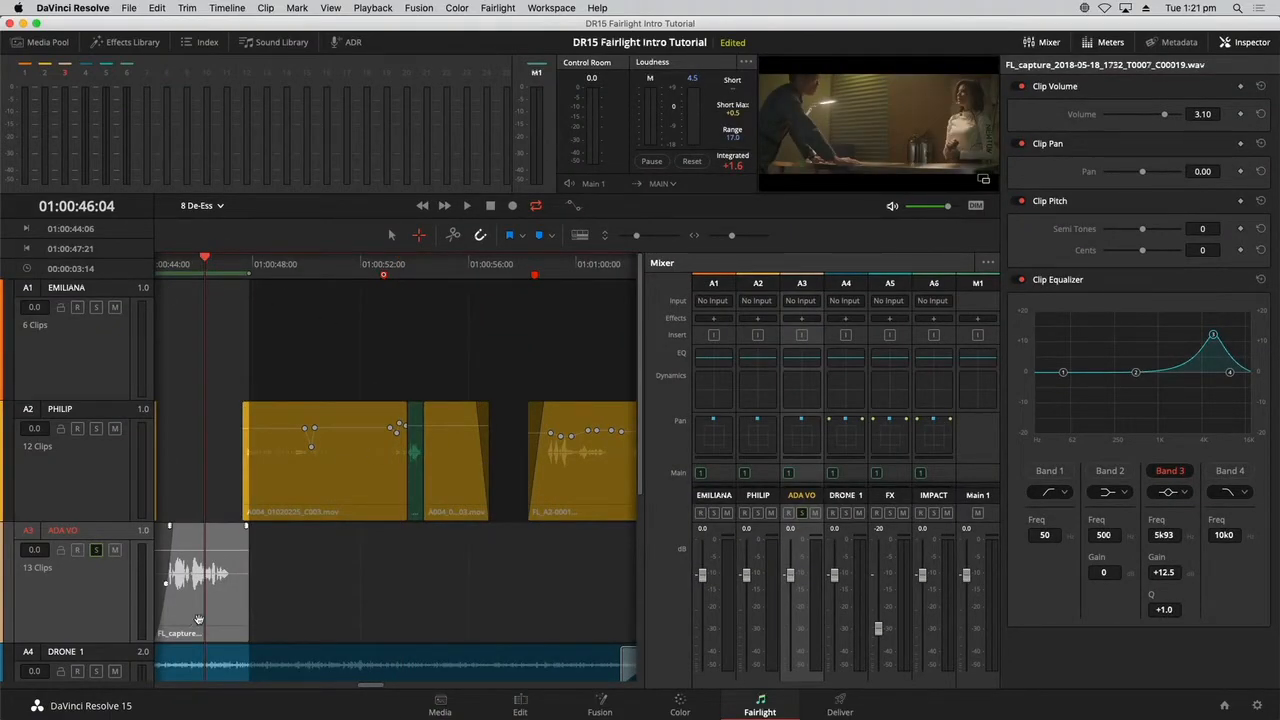
key(space)
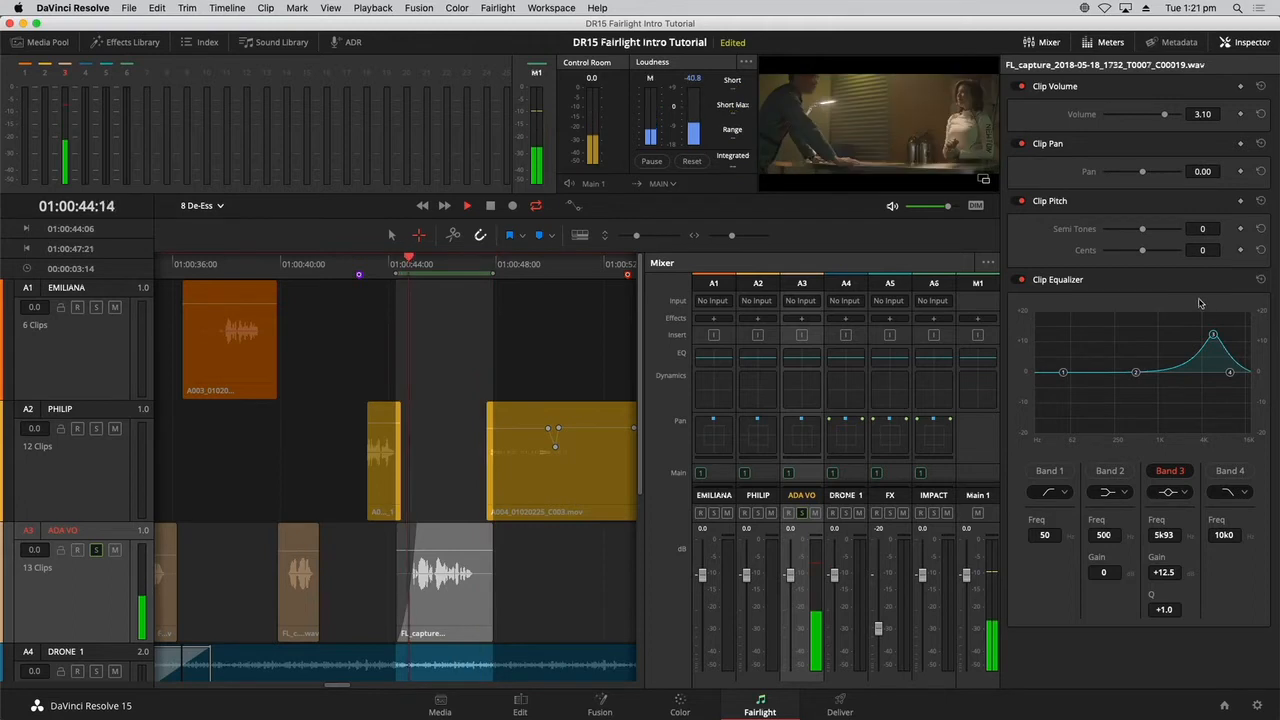
mouse_move(1213, 334)
mouse_down()
mouse_move(1215, 373)
mouse_move(1224, 323)
mouse_move(1209, 321)
mouse_up()
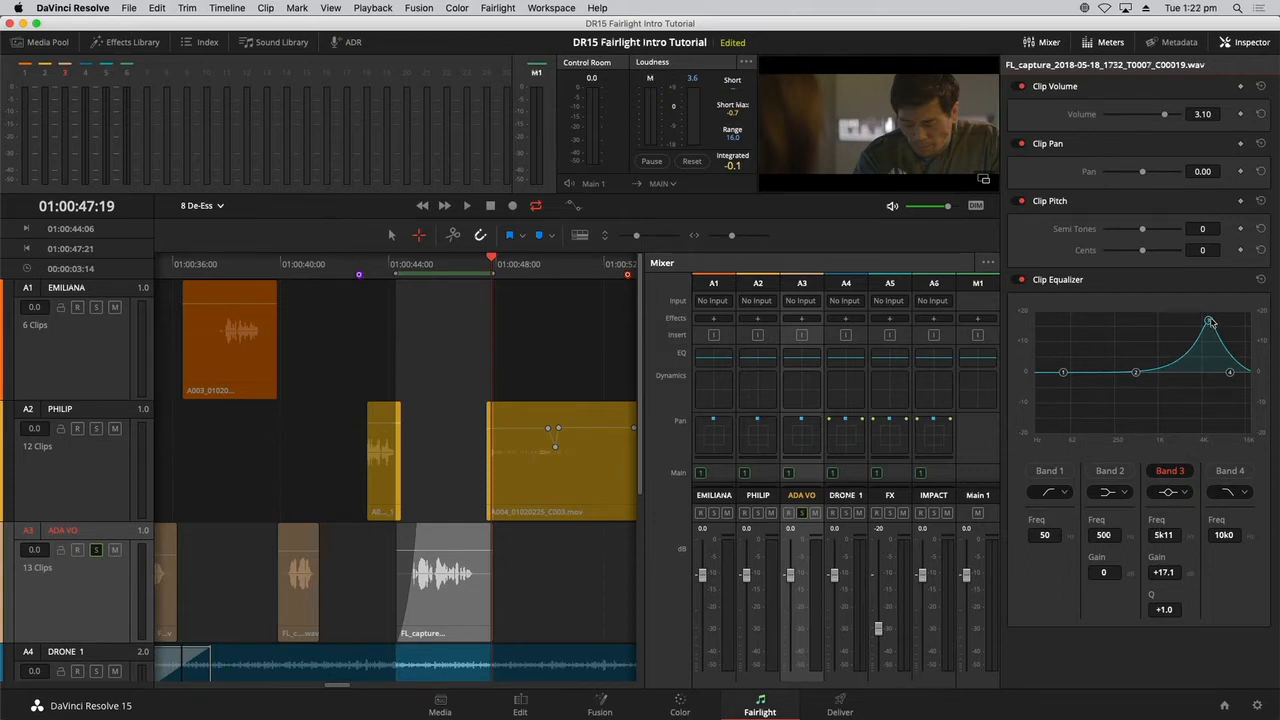
drag(1209, 322, 1211, 323)
key(space)
drag(1211, 321, 1219, 318)
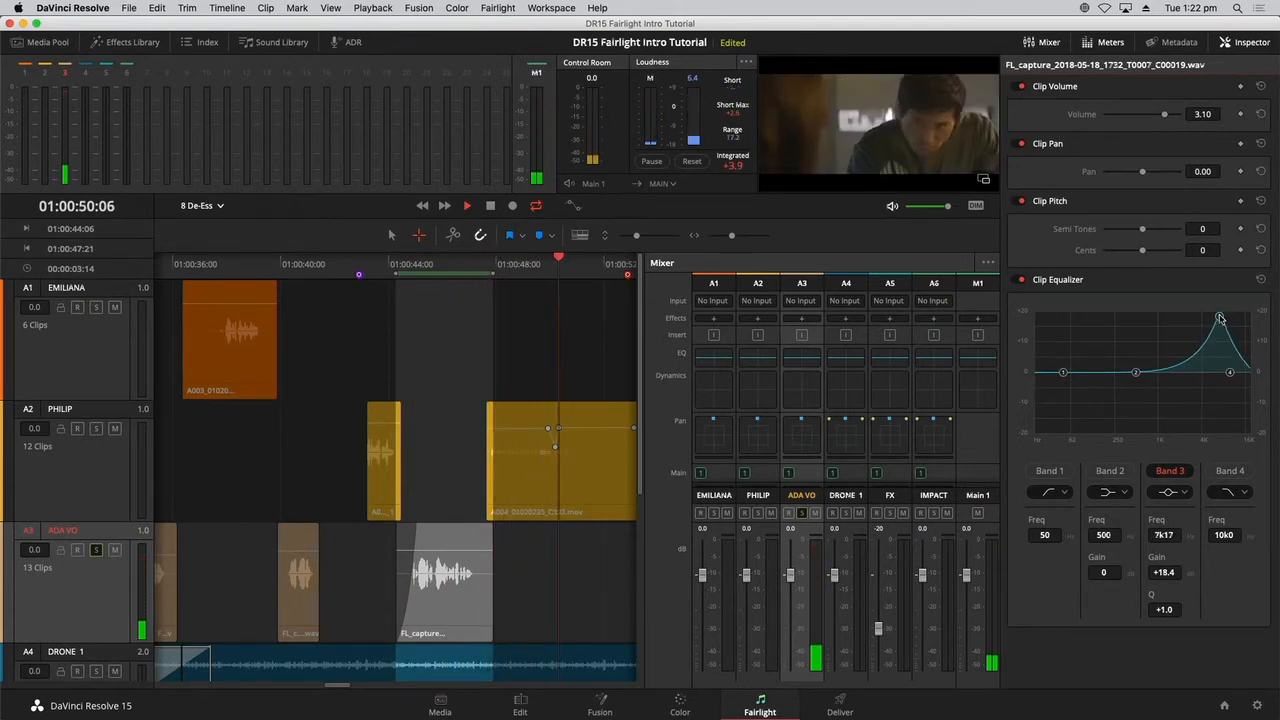
key(space)
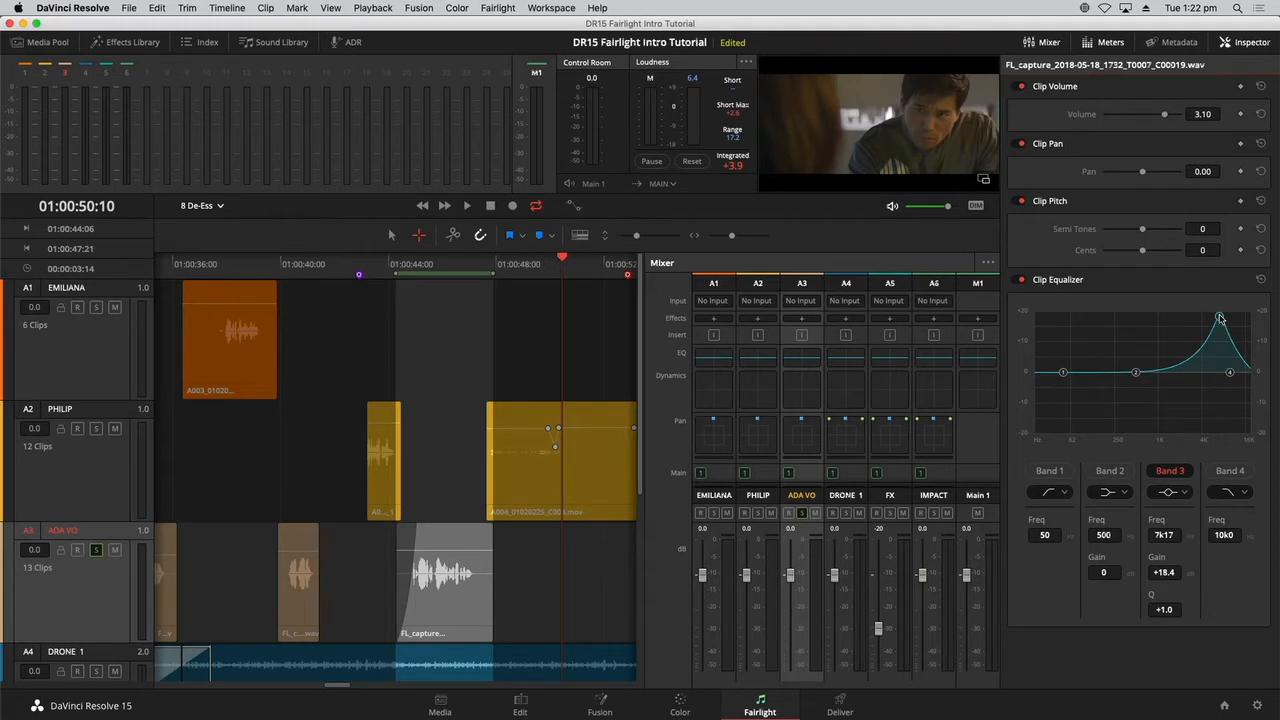
Pull band 3 down to a cut of about -2.4 dB at 6k73 Hz and audition the clip.
drag(1220, 318, 1217, 380)
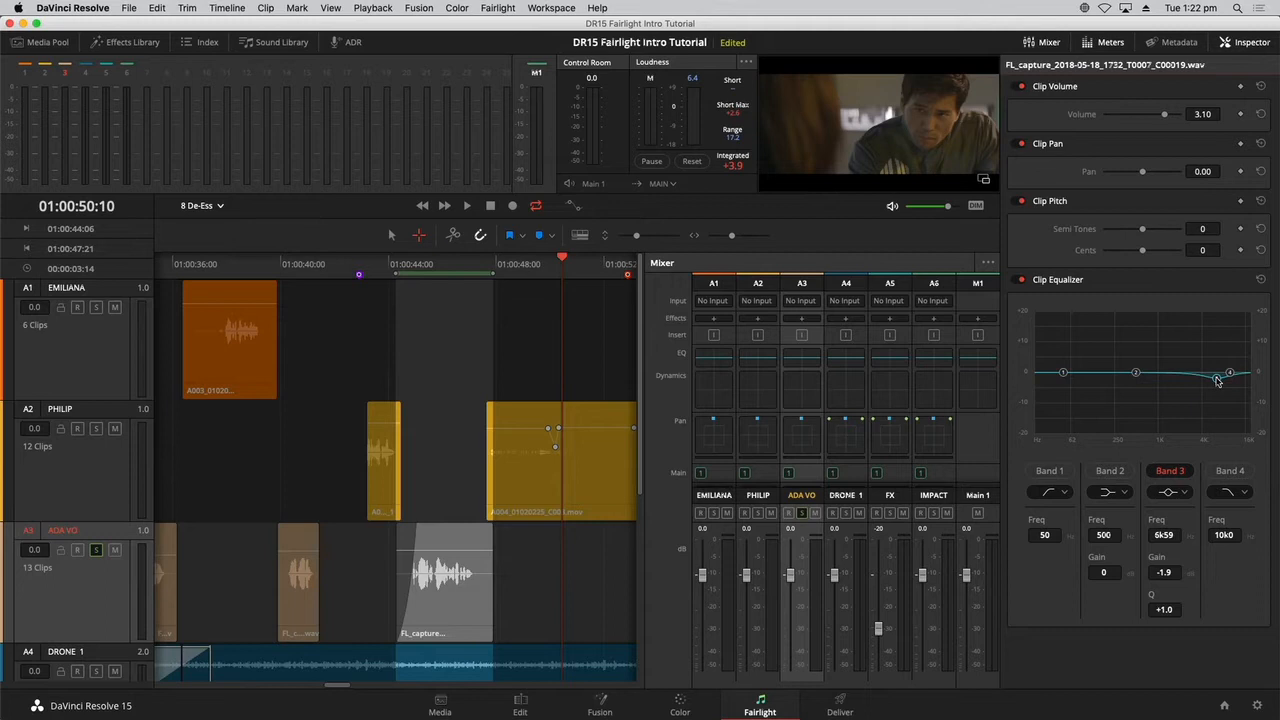
key(space)
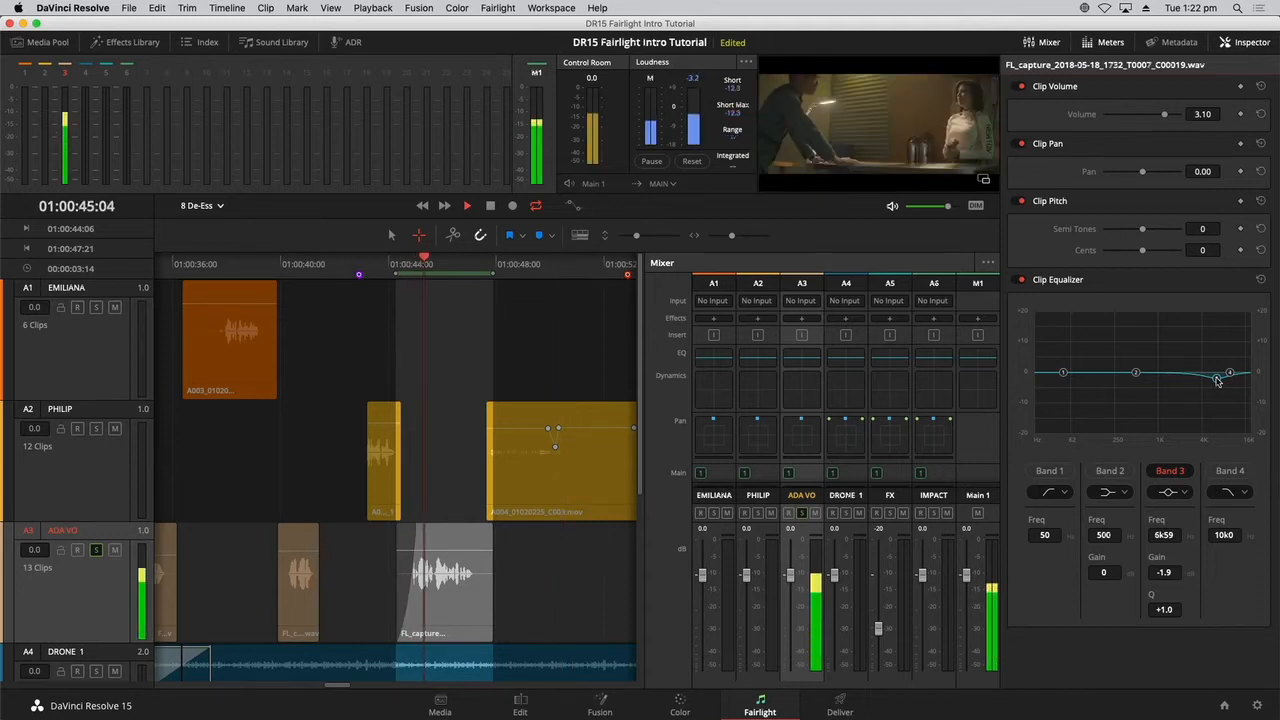
drag(1217, 383, 1218, 383)
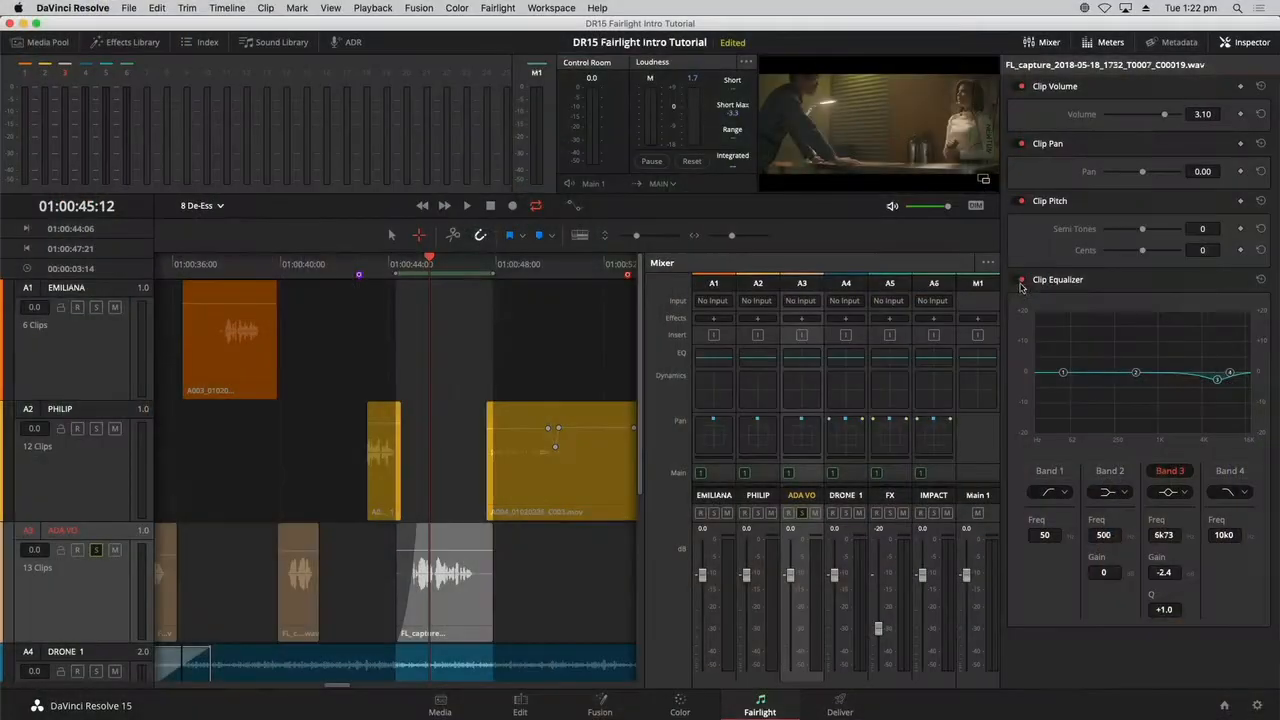
Switch off the clip's equalizer and close the Inspector.
click(1019, 280)
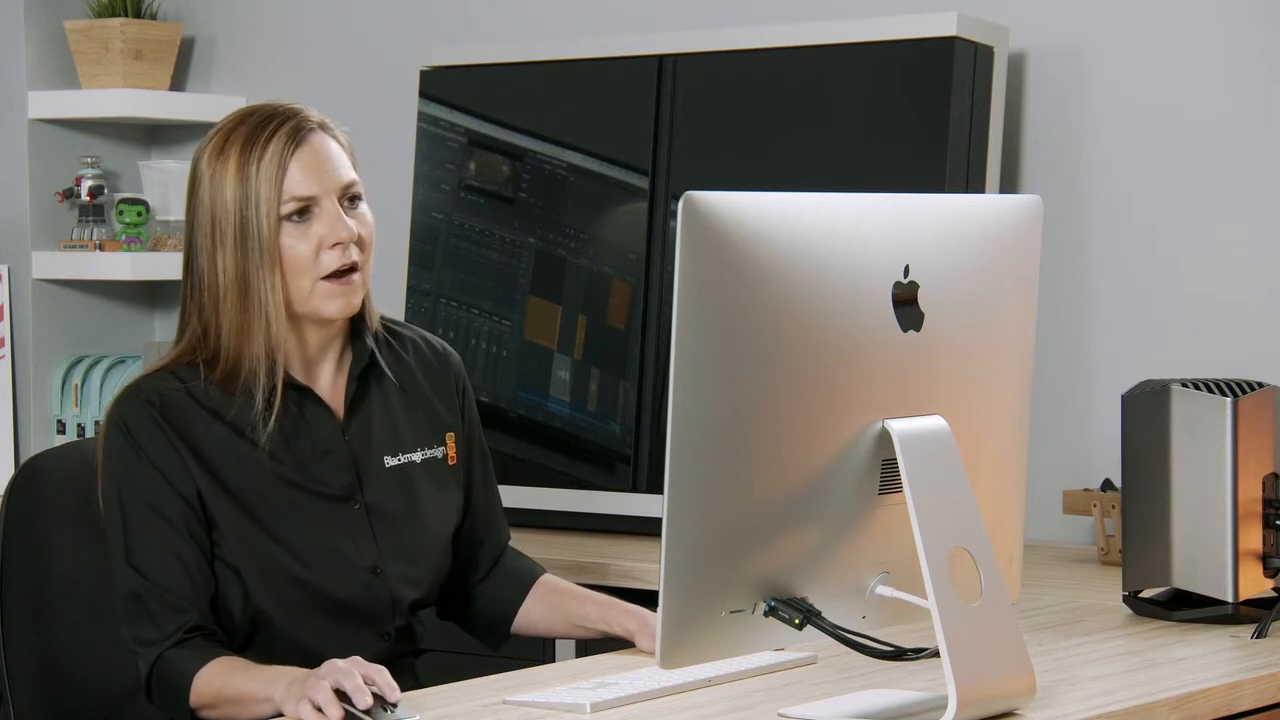
click(1255, 42)
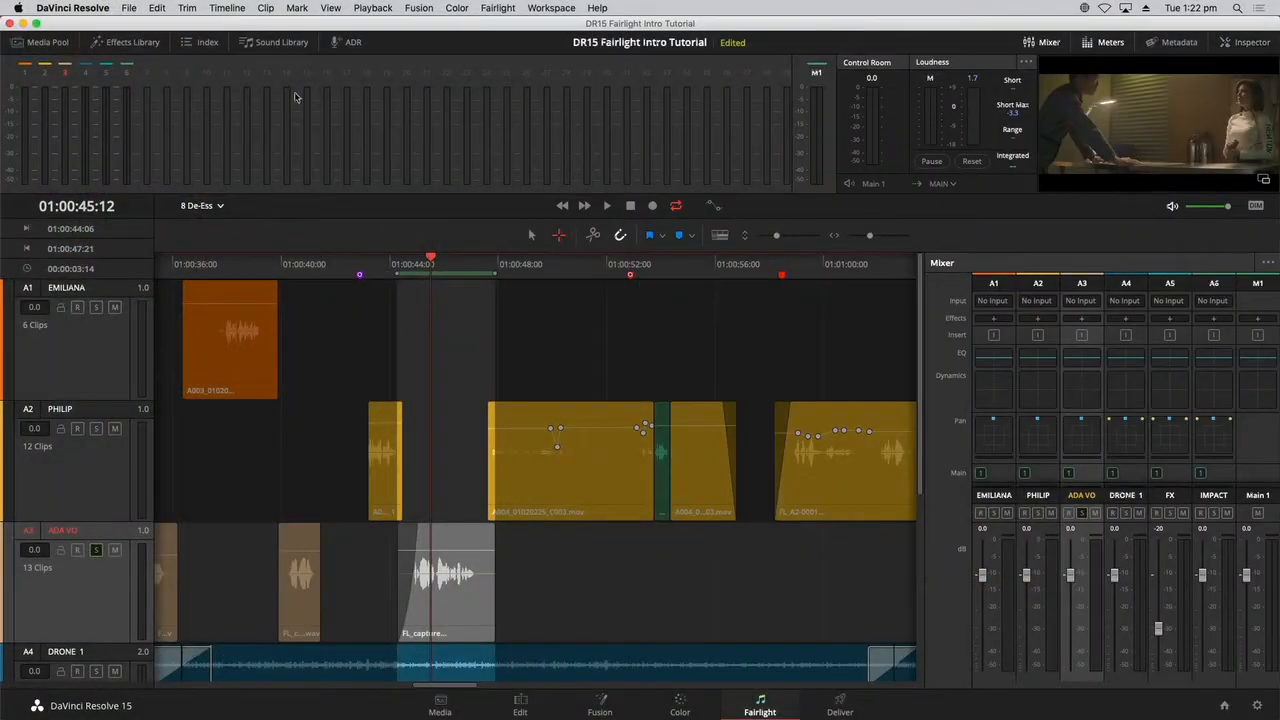
Add the De-Esser from the Effects Library to track A3, hide the library and move the effect window clear of the selected clip.
click(150, 46)
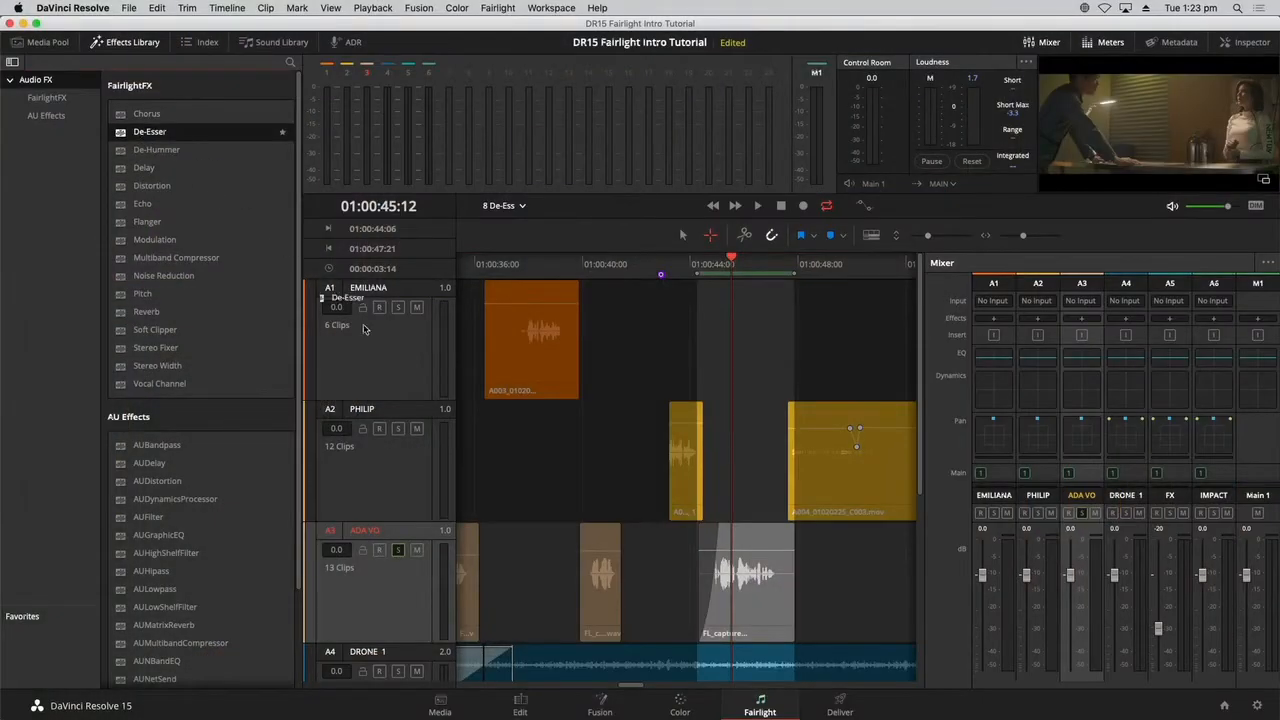
drag(364, 329, 368, 356)
drag(228, 217, 395, 637)
drag(388, 586, 390, 586)
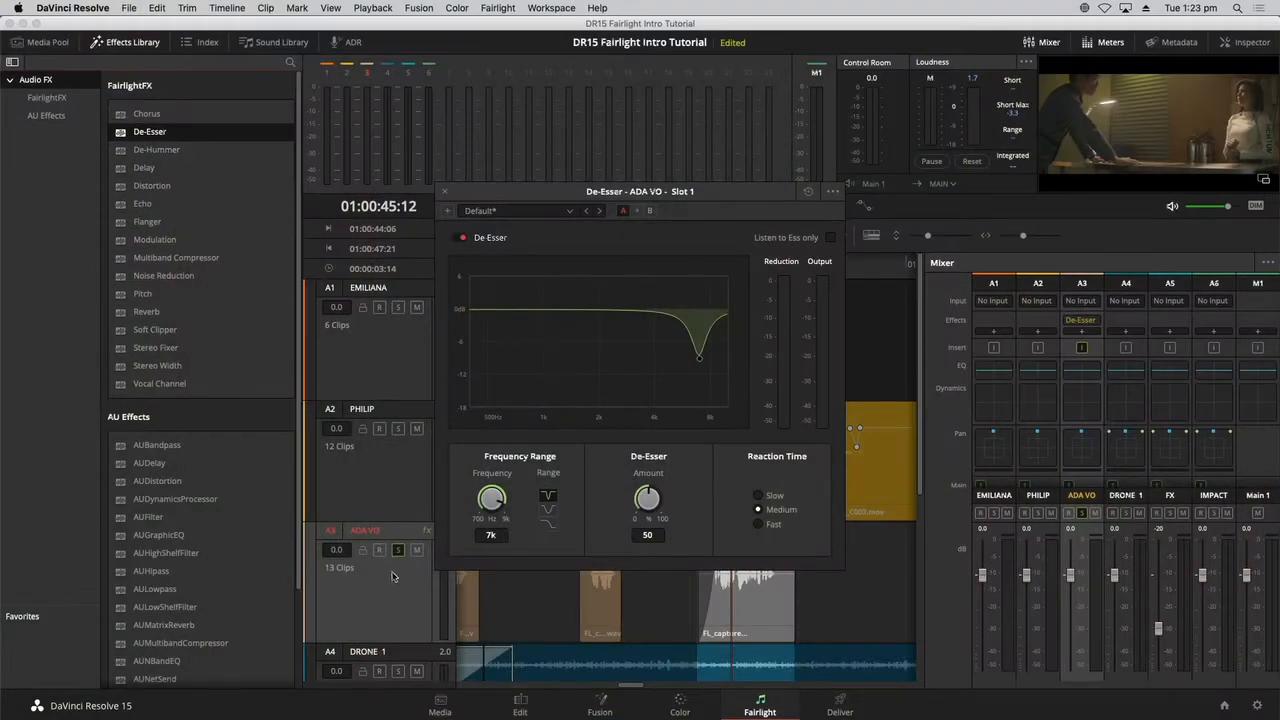
click(148, 44)
drag(507, 195, 111, 112)
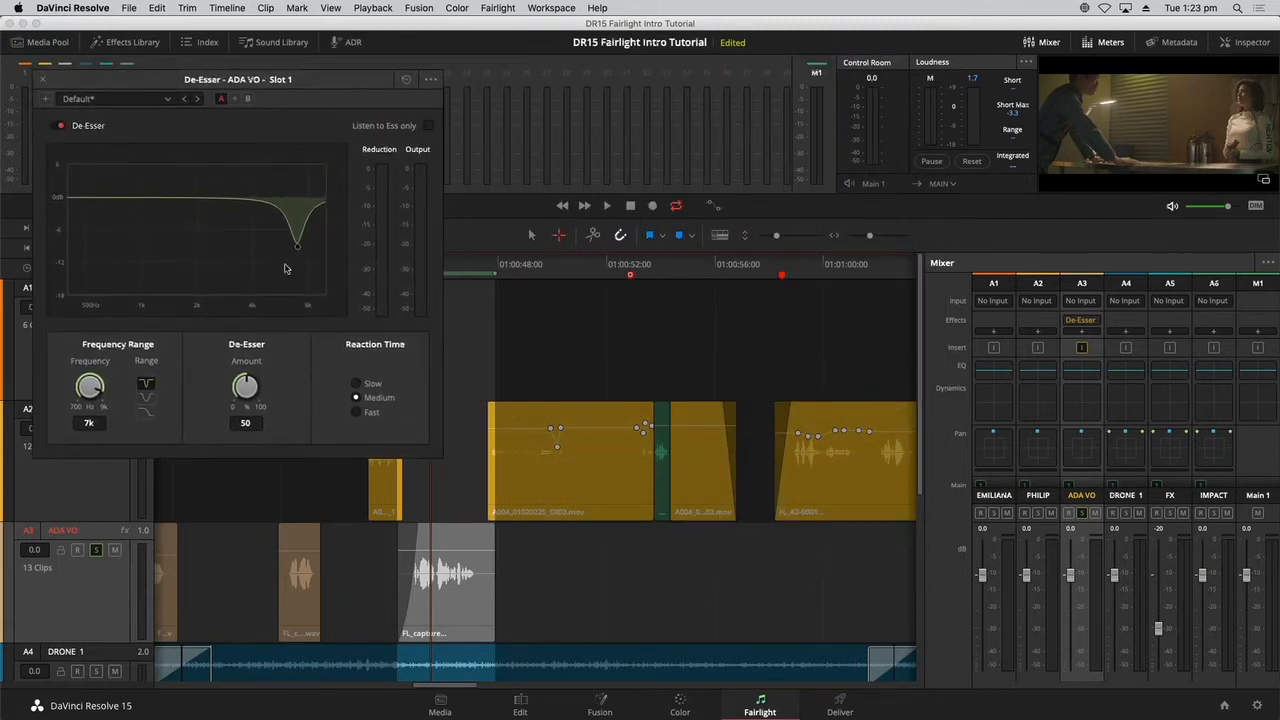
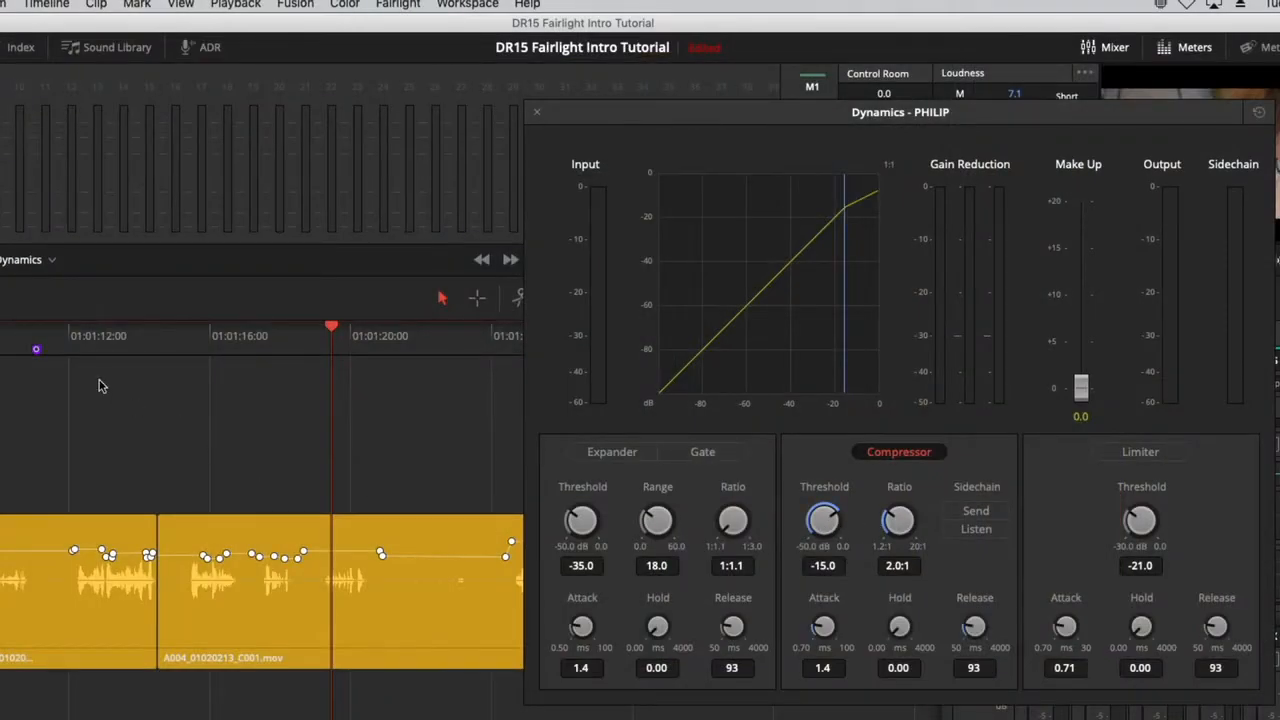
Mark the A004_01020213_C001 clip on track A2 as the playback range with the range selection tool and play it.
click(174, 345)
click(476, 298)
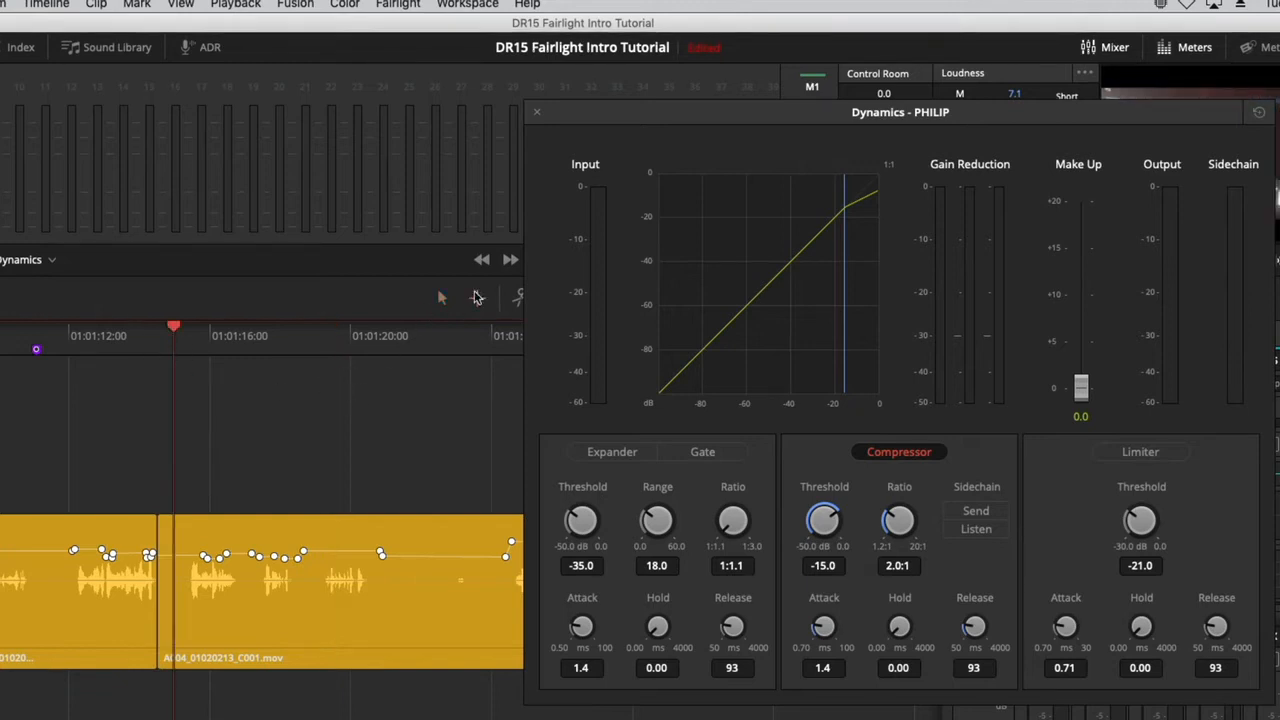
click(381, 597)
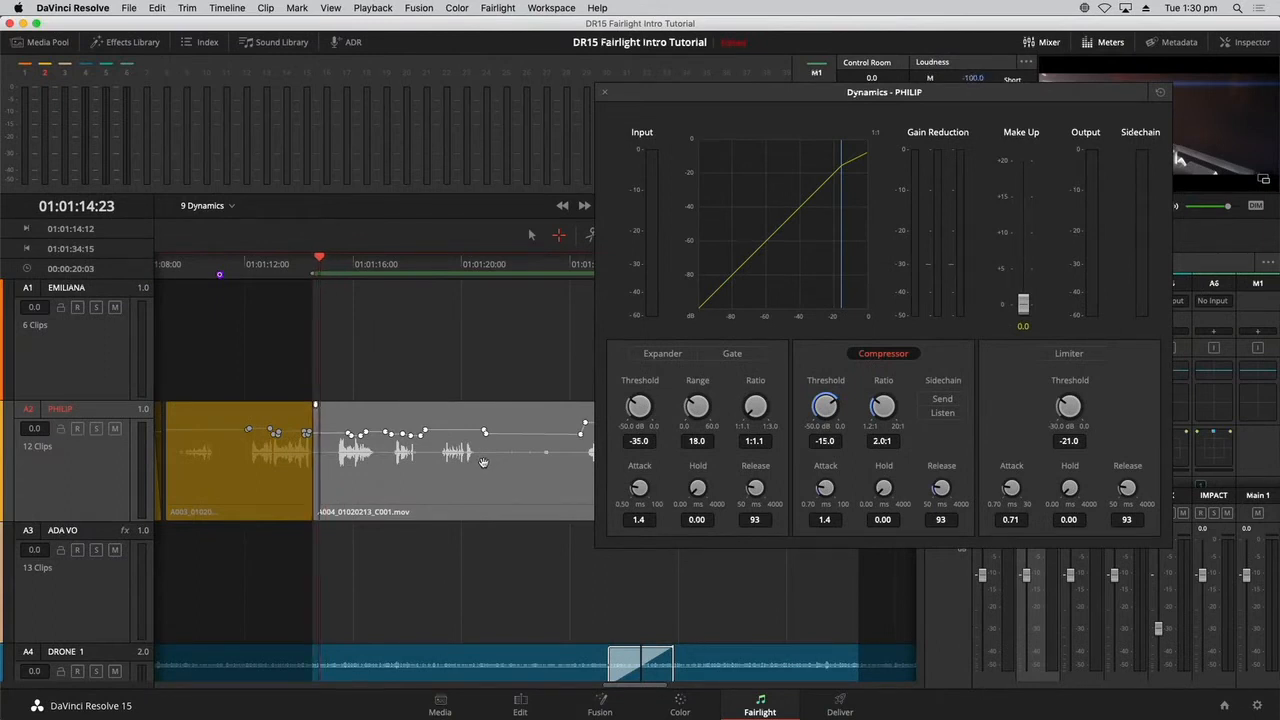
key(space)
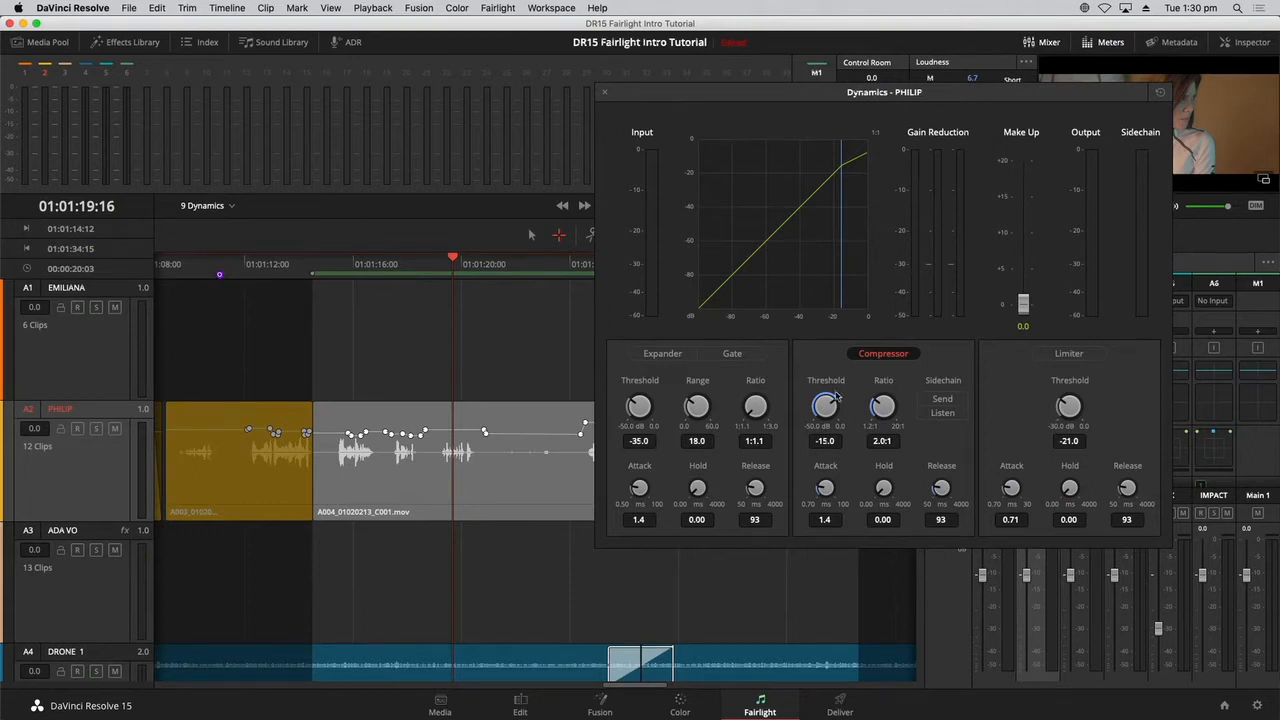
Set track A2's compressor threshold to -20.5 dB and ratio to 3.1:1, uncover the mixer and play the range again.
drag(820, 405, 800, 405)
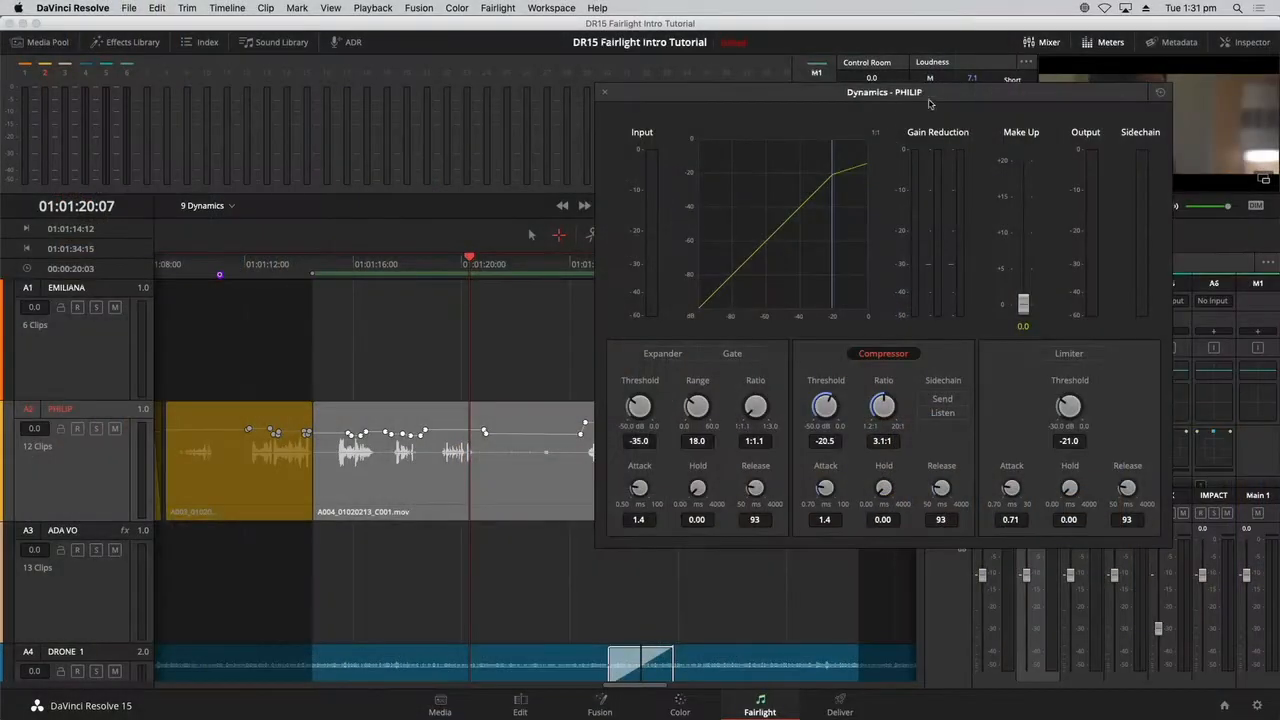
drag(945, 98, 714, 171)
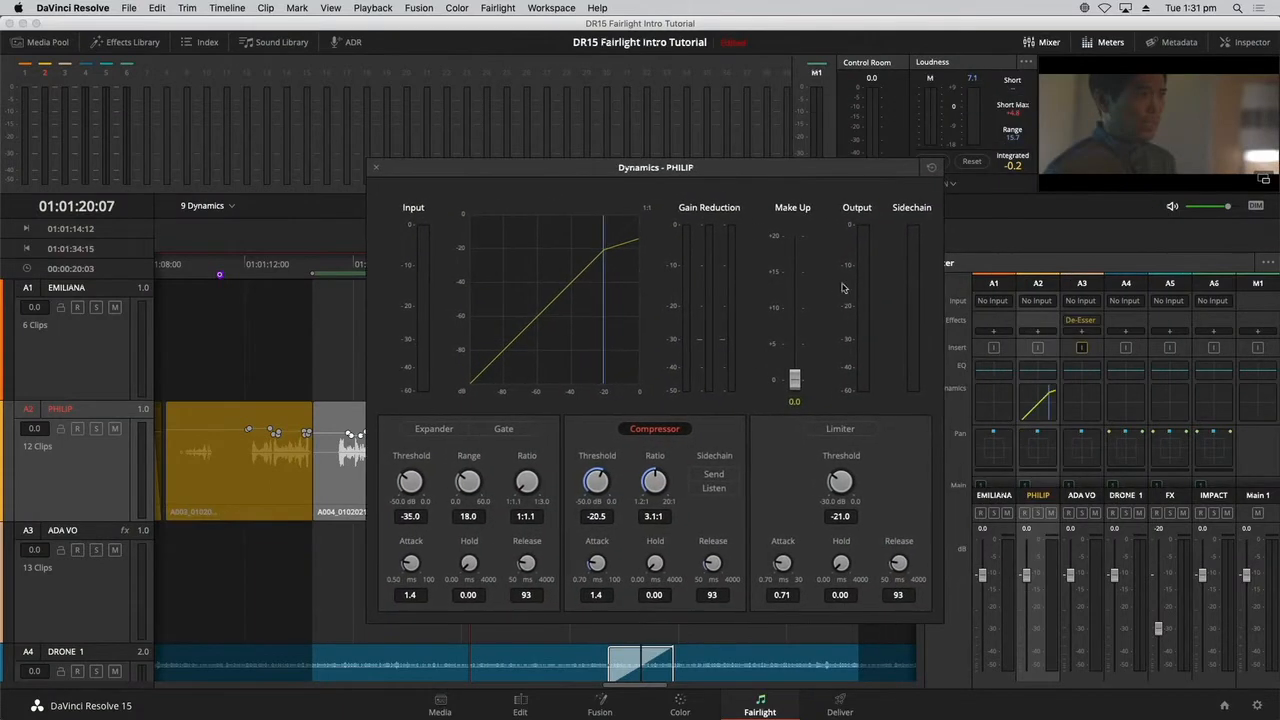
key(space)
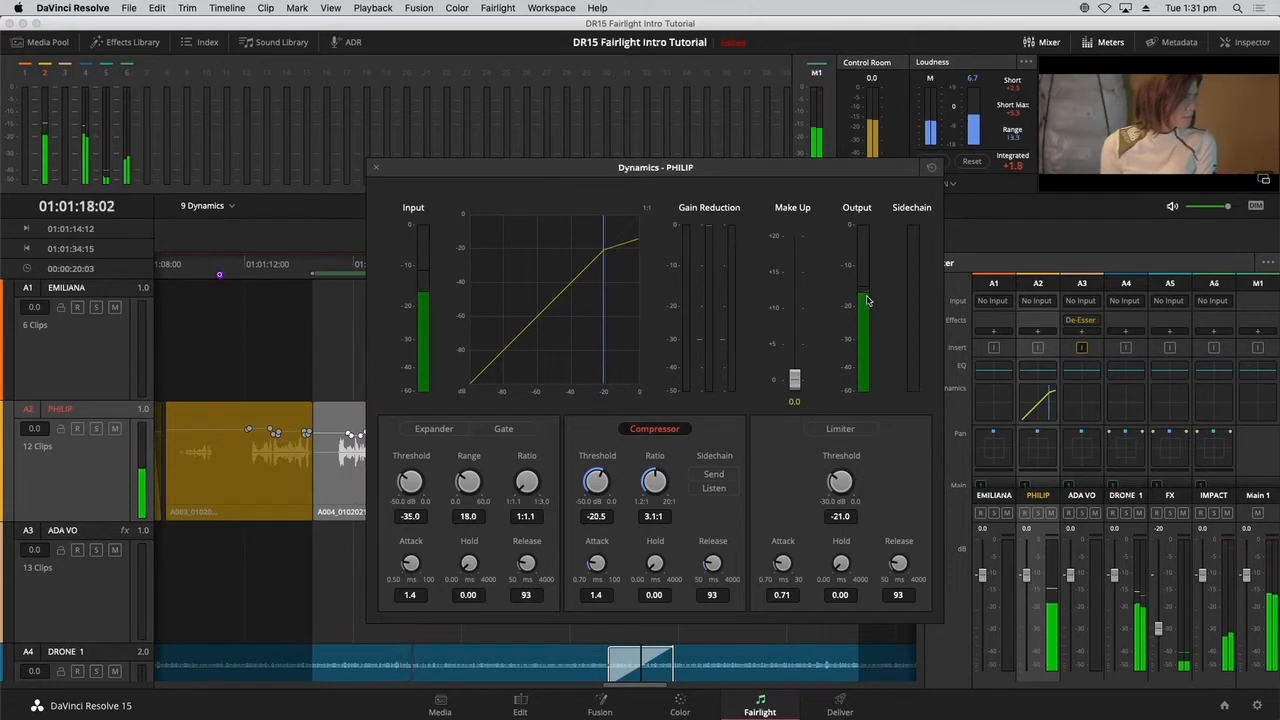
Raise track A2's compressor make-up gain to about 3.3 dB, audition the marked clip and close the Dynamics window.
key(space)
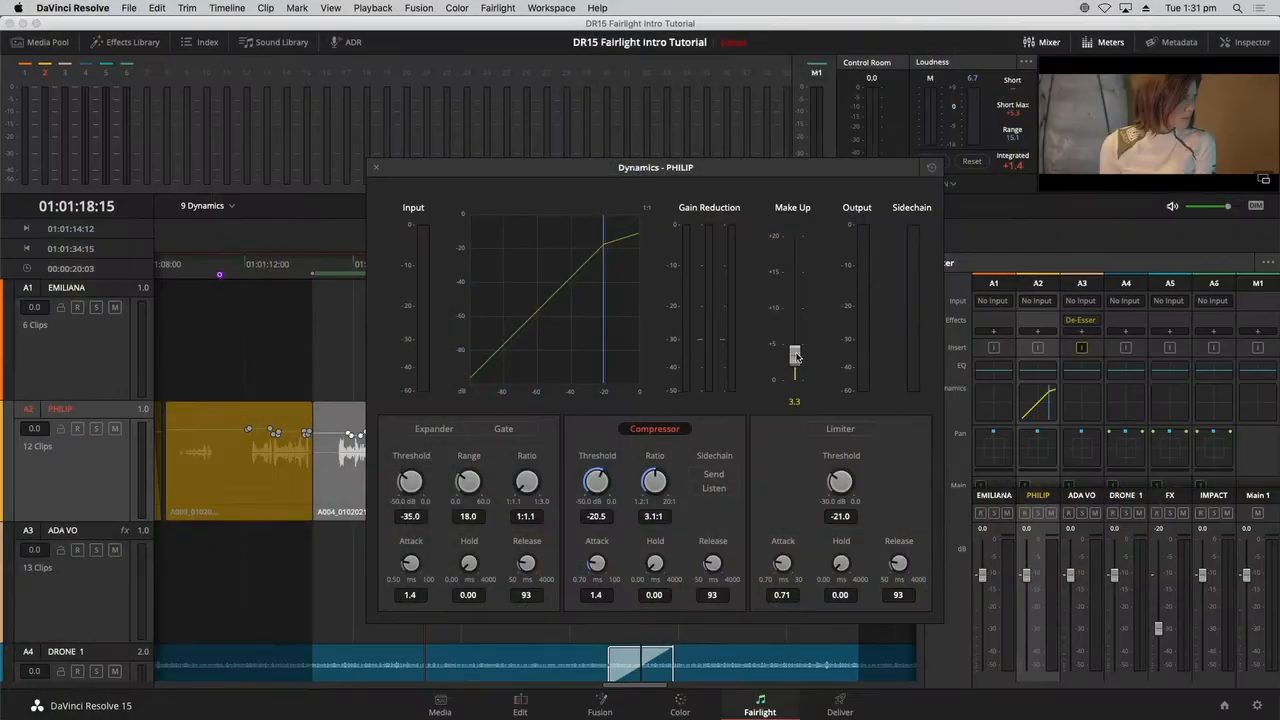
key(space)
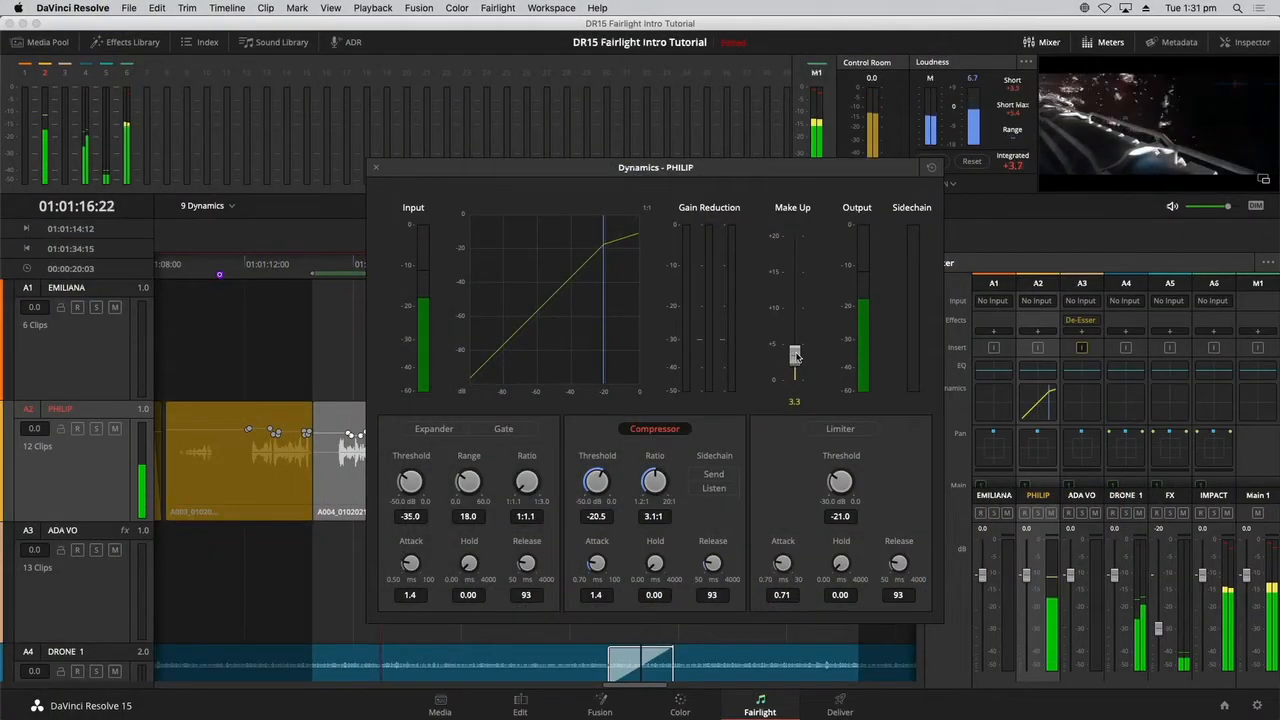
drag(796, 356, 797, 355)
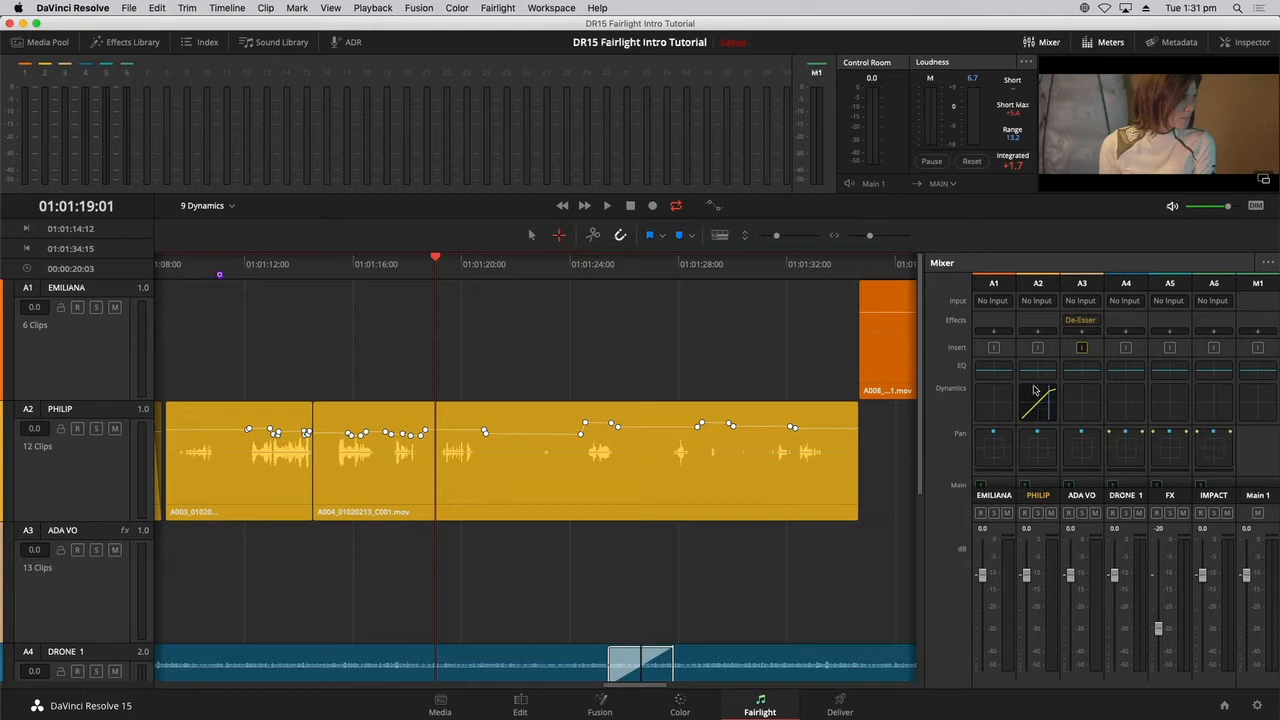
Fit the timeline in view and enable the ADA VO track's compressor with a -25.5 dB threshold and 12:1 ratio.
key(shift+z)
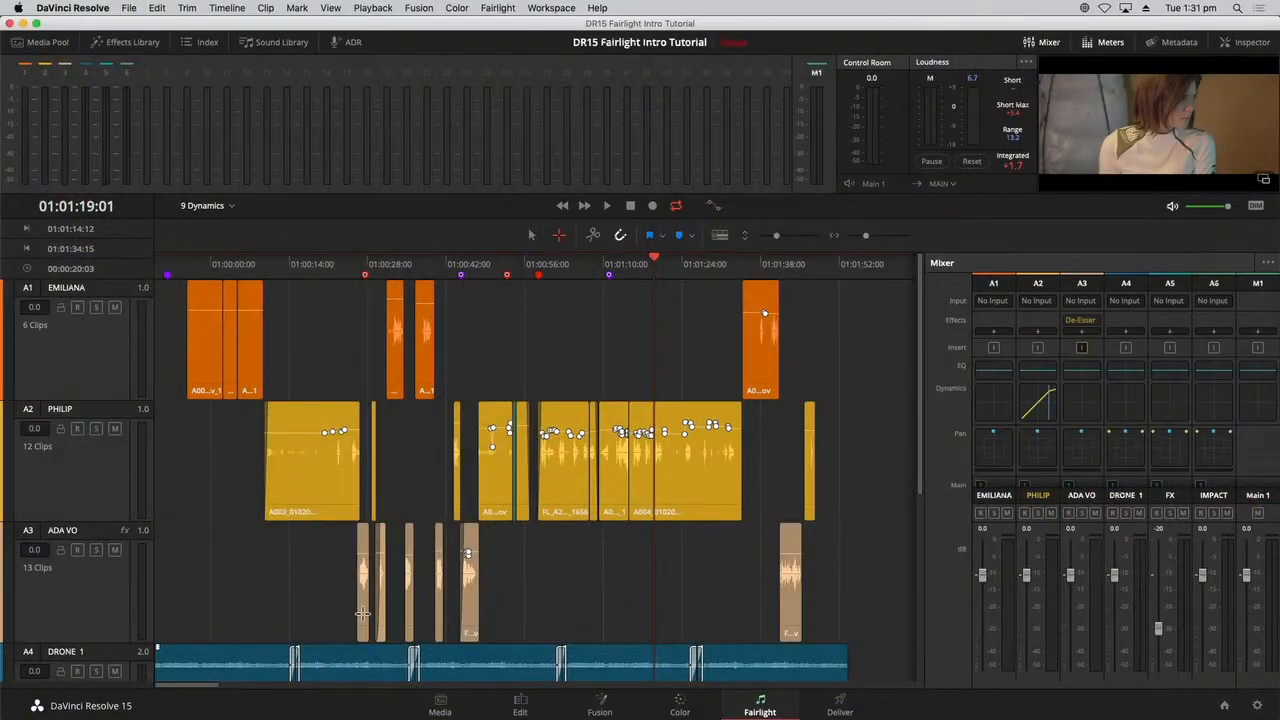
double_click(1080, 400)
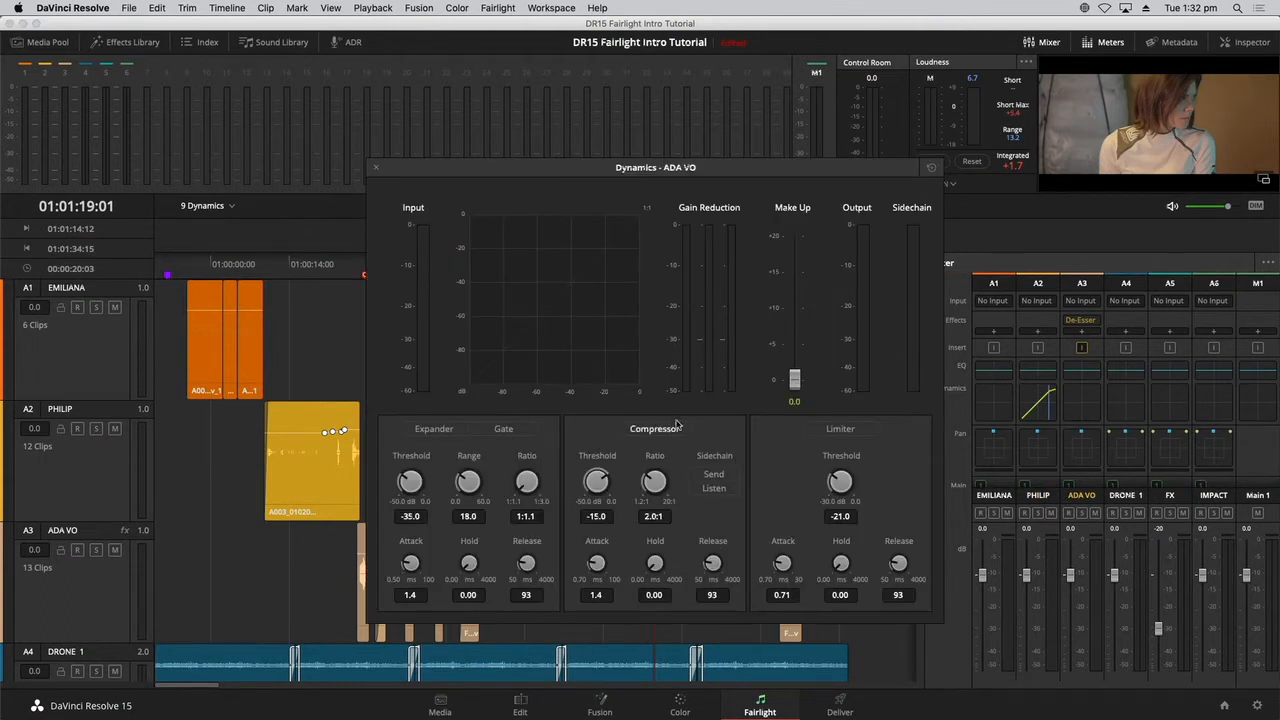
click(655, 429)
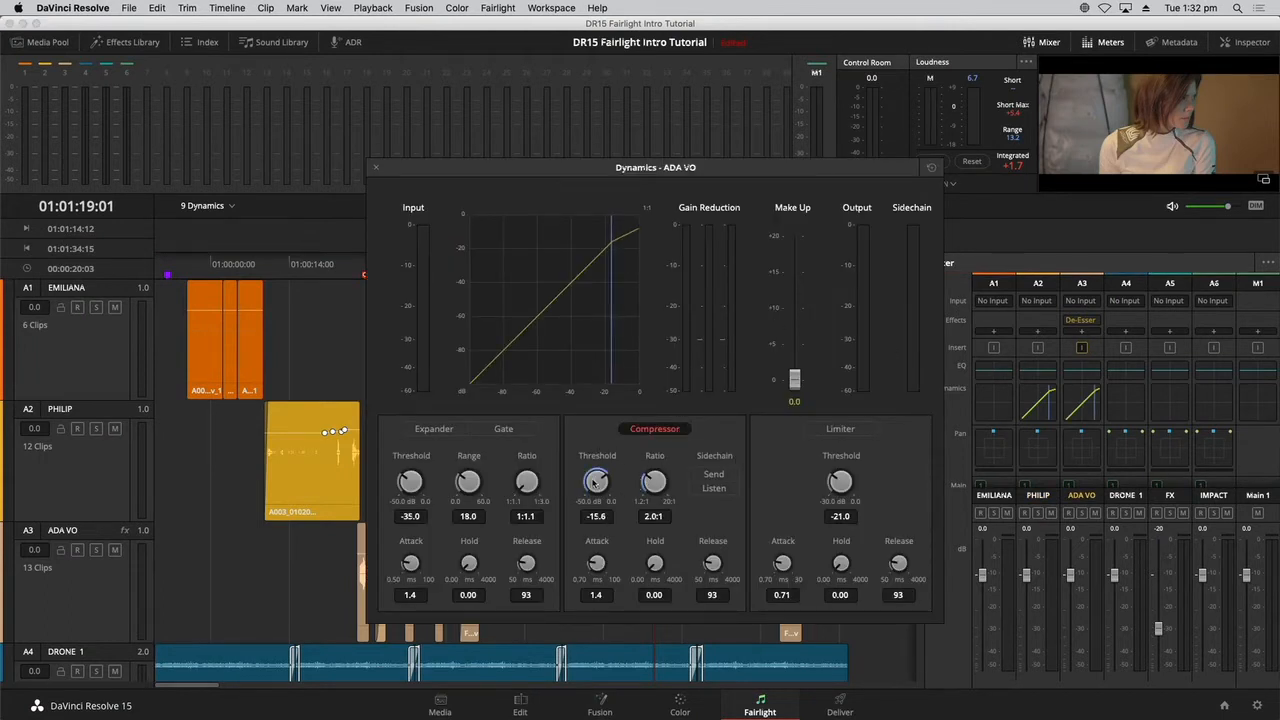
drag(594, 481, 507, 469)
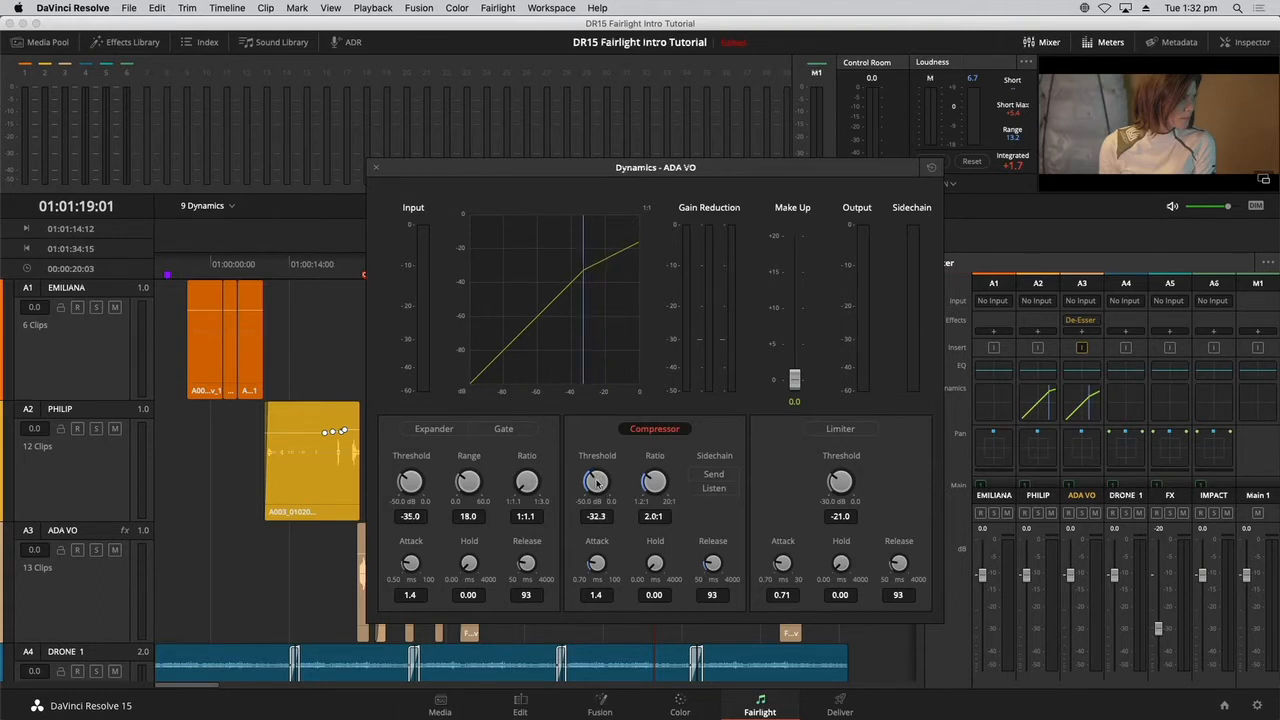
drag(597, 482, 634, 470)
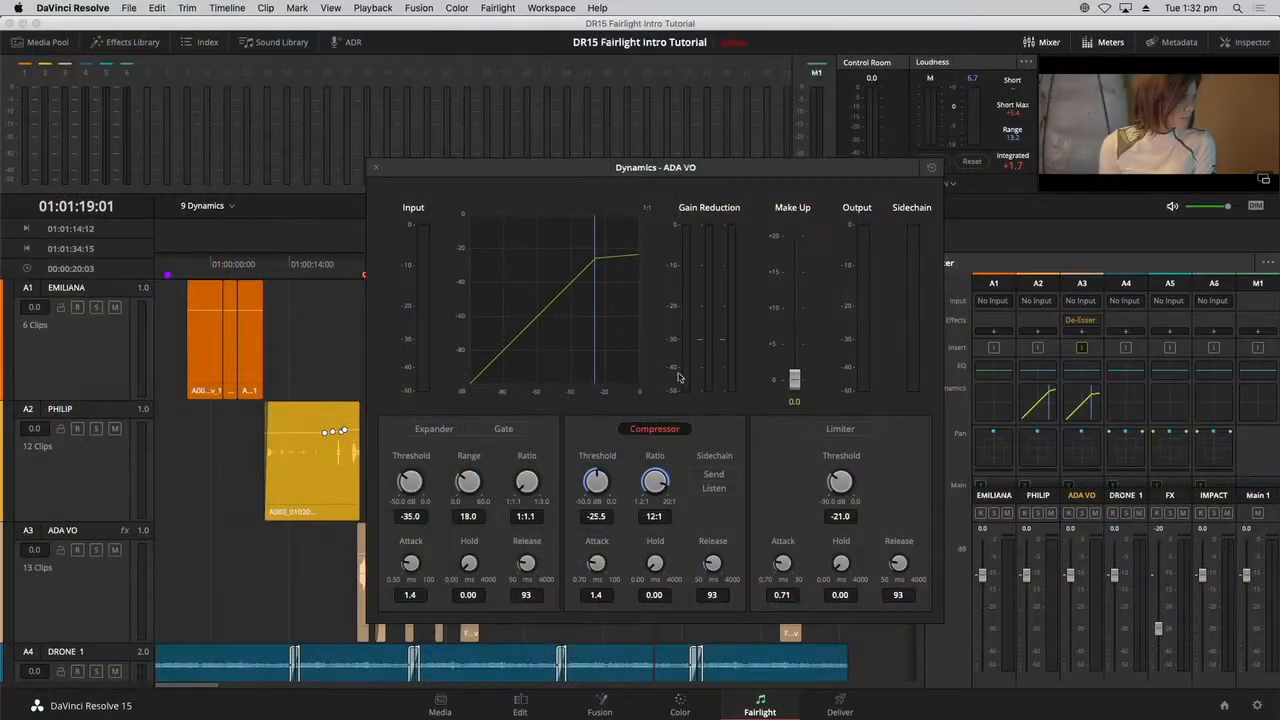
Play track A3 from about 01:00:15:01, set its compressor make-up gain to about 9.1 dB and close the Dynamics window.
click(295, 270)
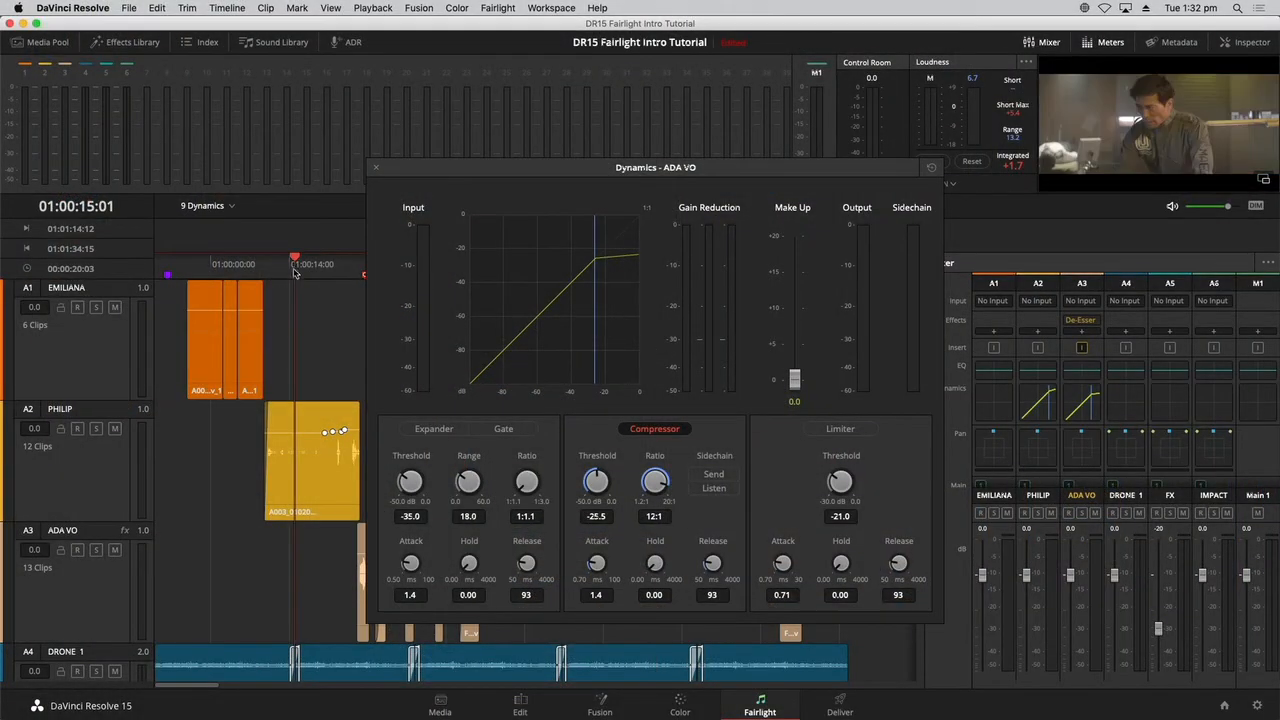
click(105, 601)
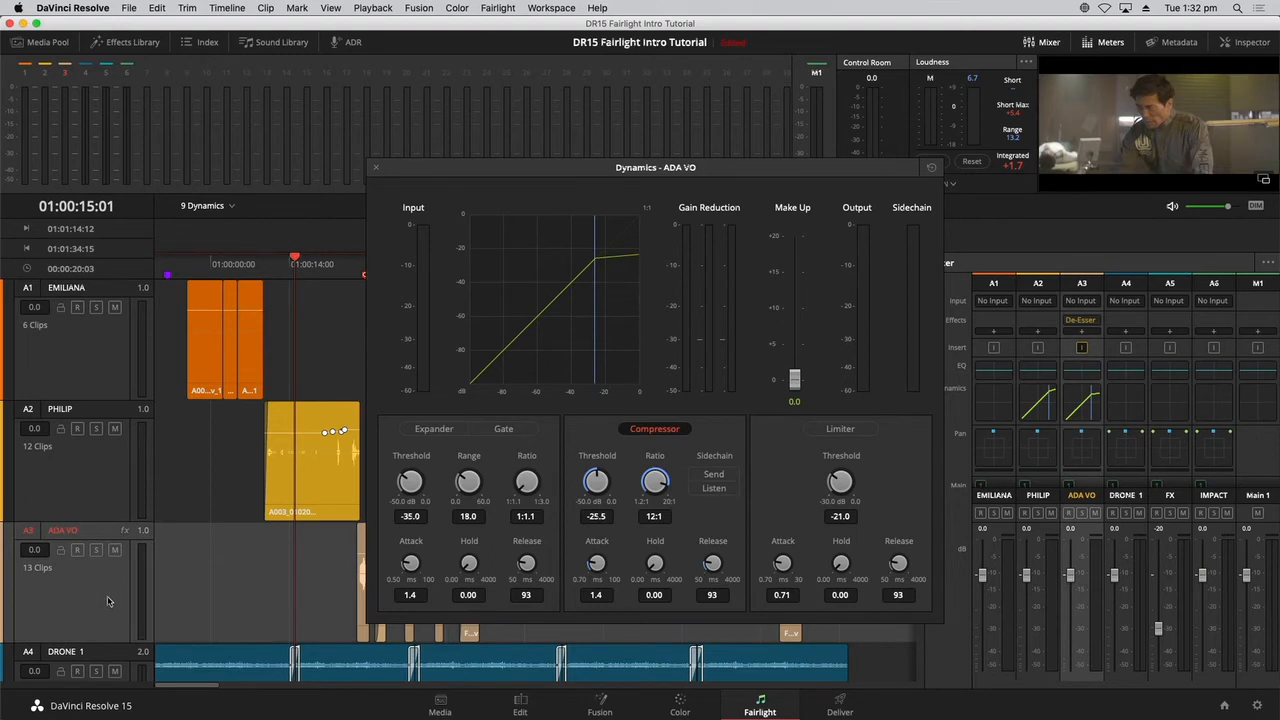
key(space)
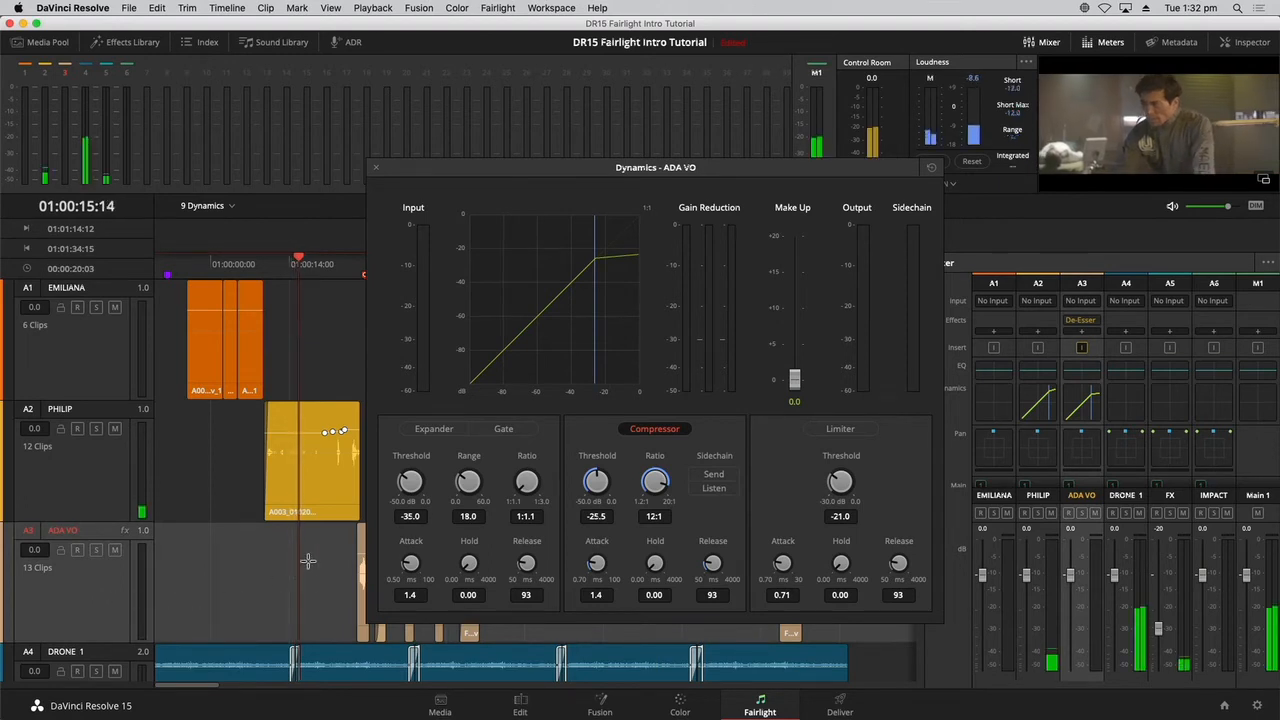
drag(516, 163, 603, 168)
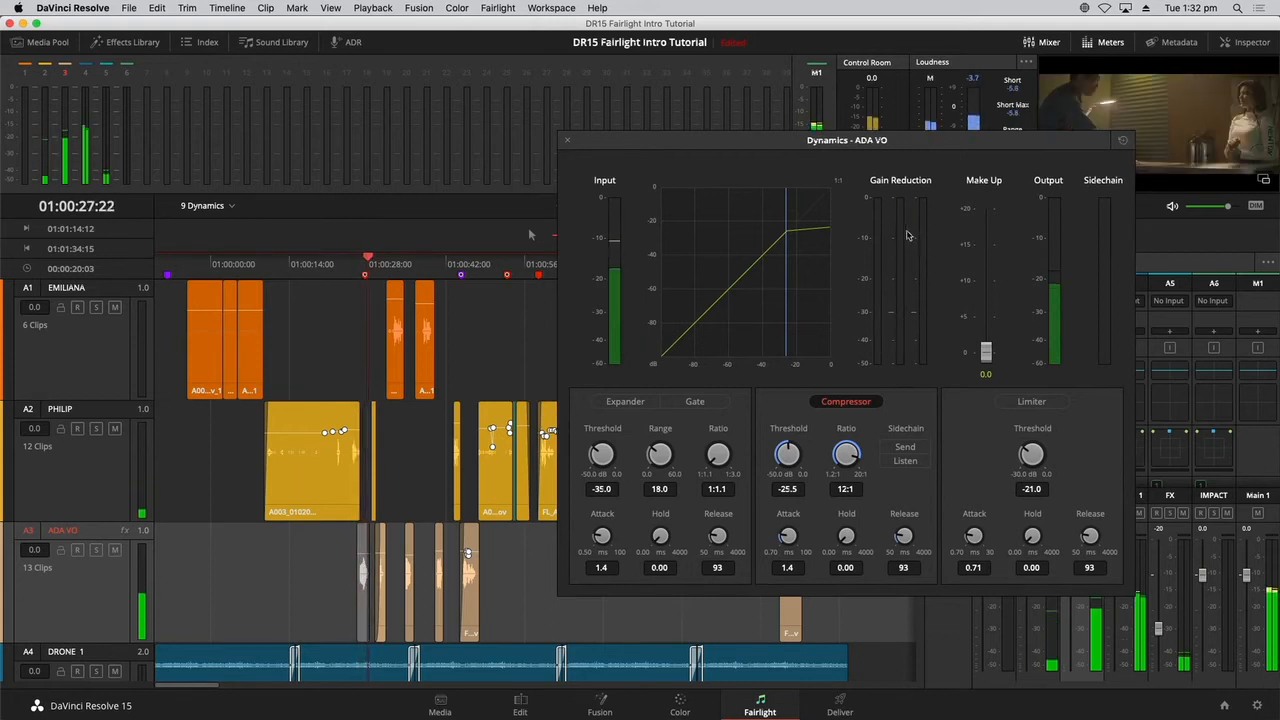
drag(986, 348, 986, 270)
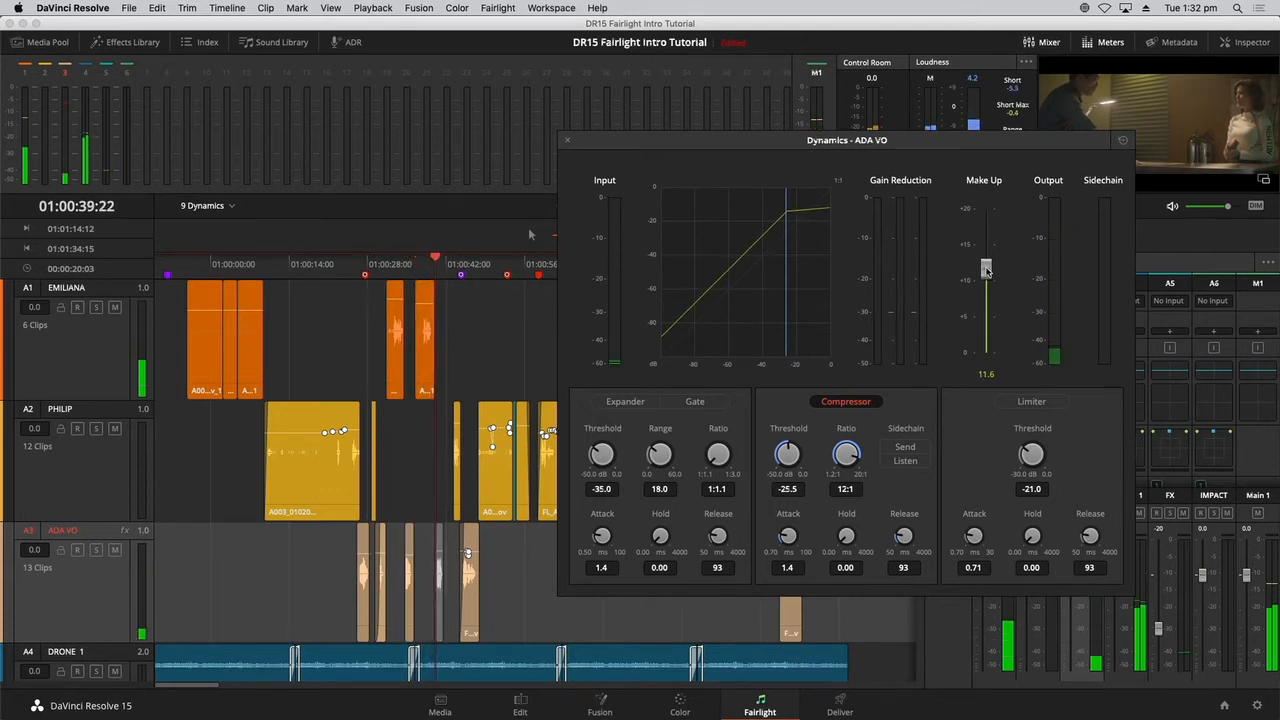
drag(986, 270, 986, 281)
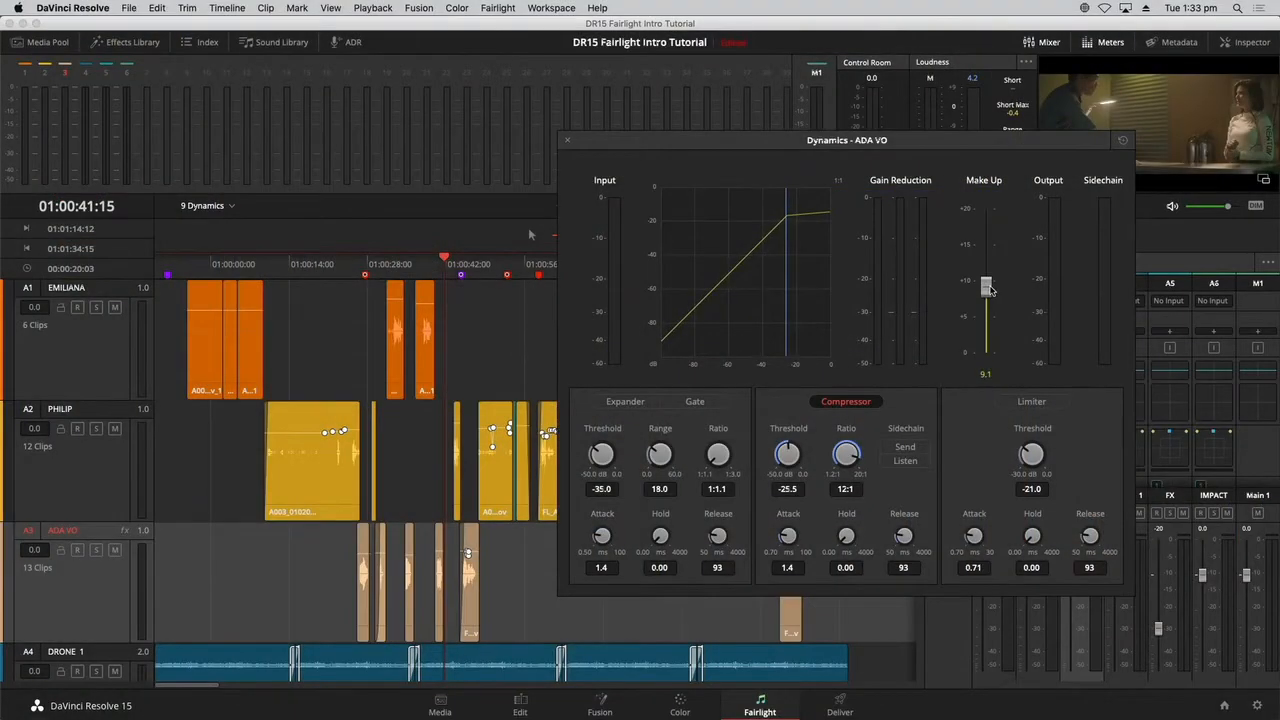
click(568, 142)
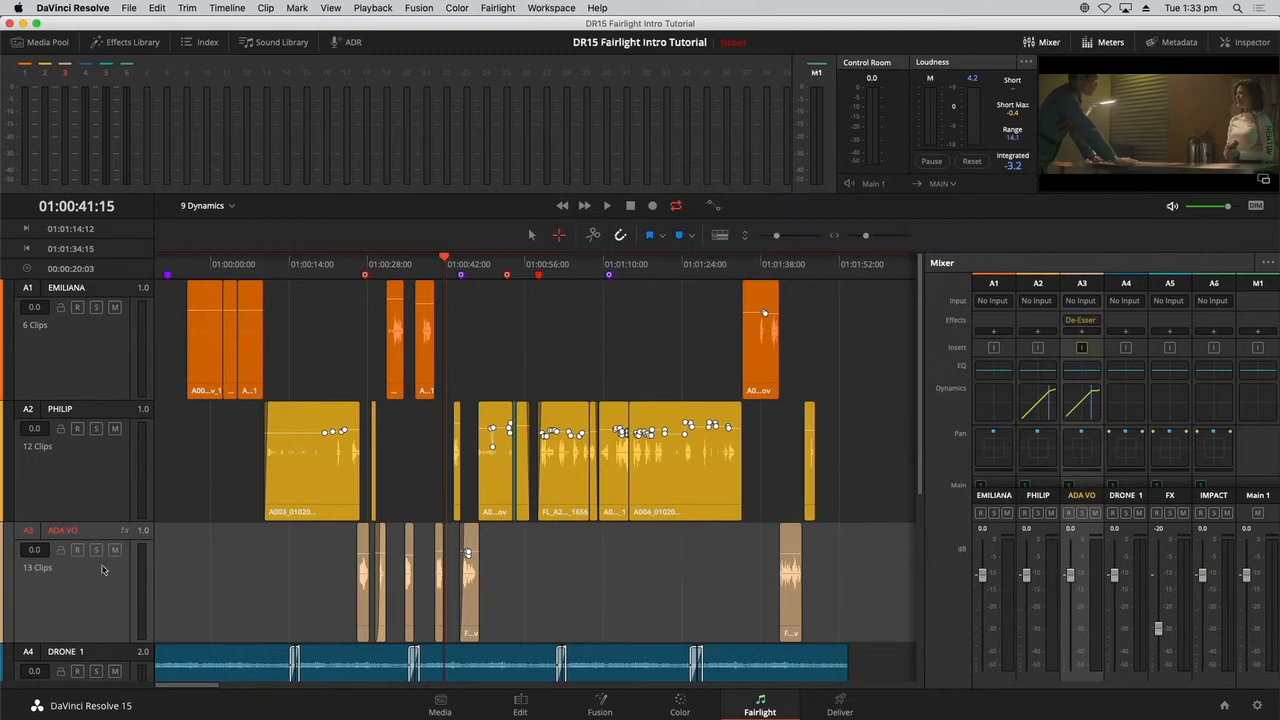
click(607, 603)
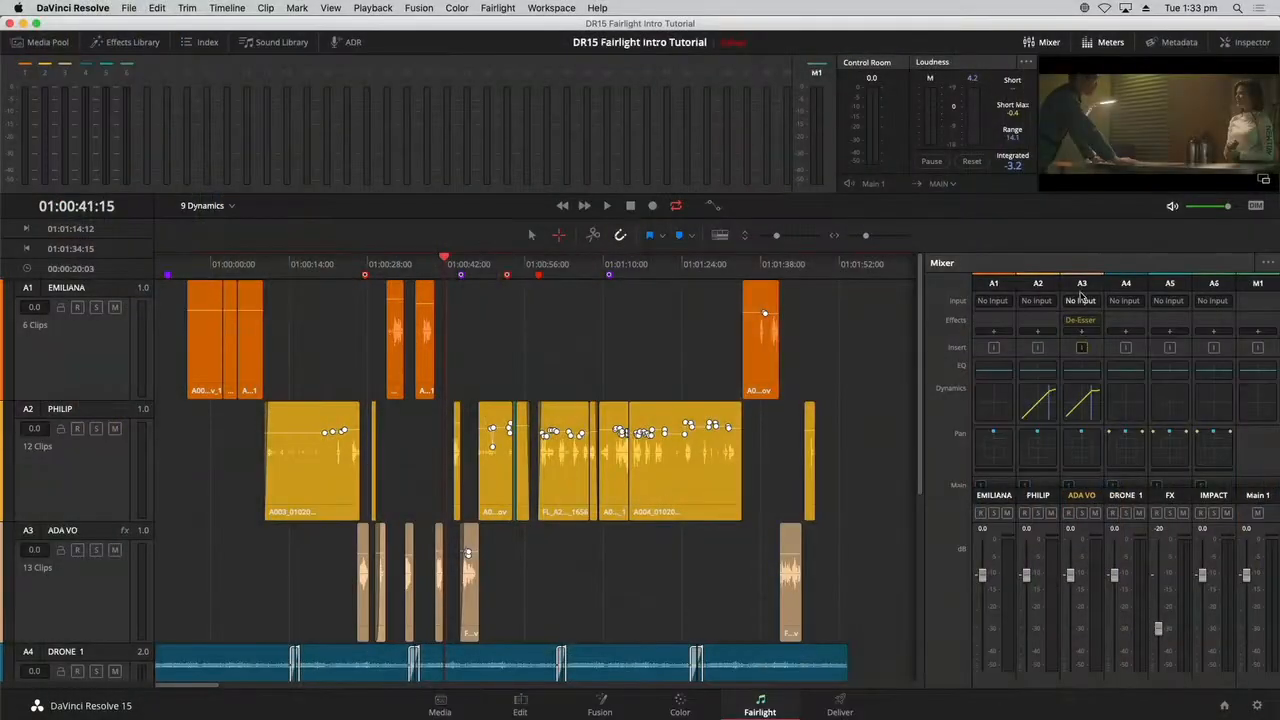
Open the ADA VO track's equalizer and move its window clear of the first ADA VO clips and timeline ruler.
double_click(1090, 370)
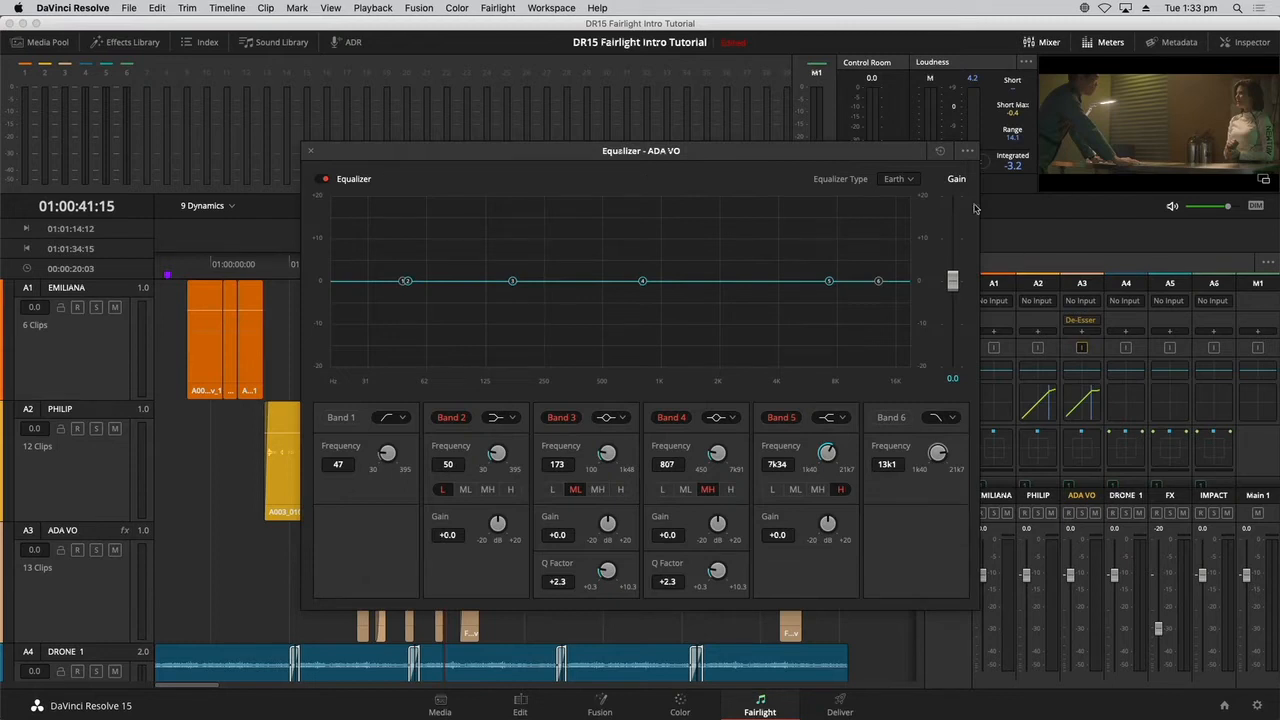
drag(861, 151, 854, 105)
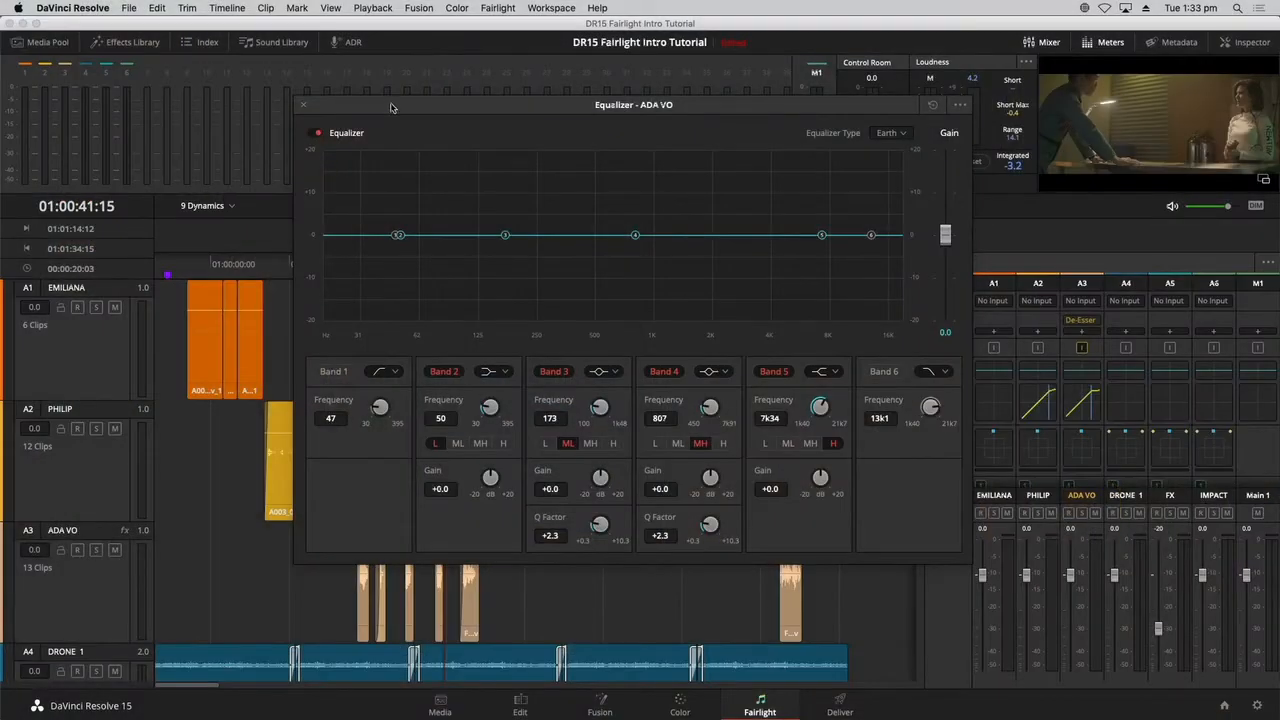
drag(391, 107, 603, 322)
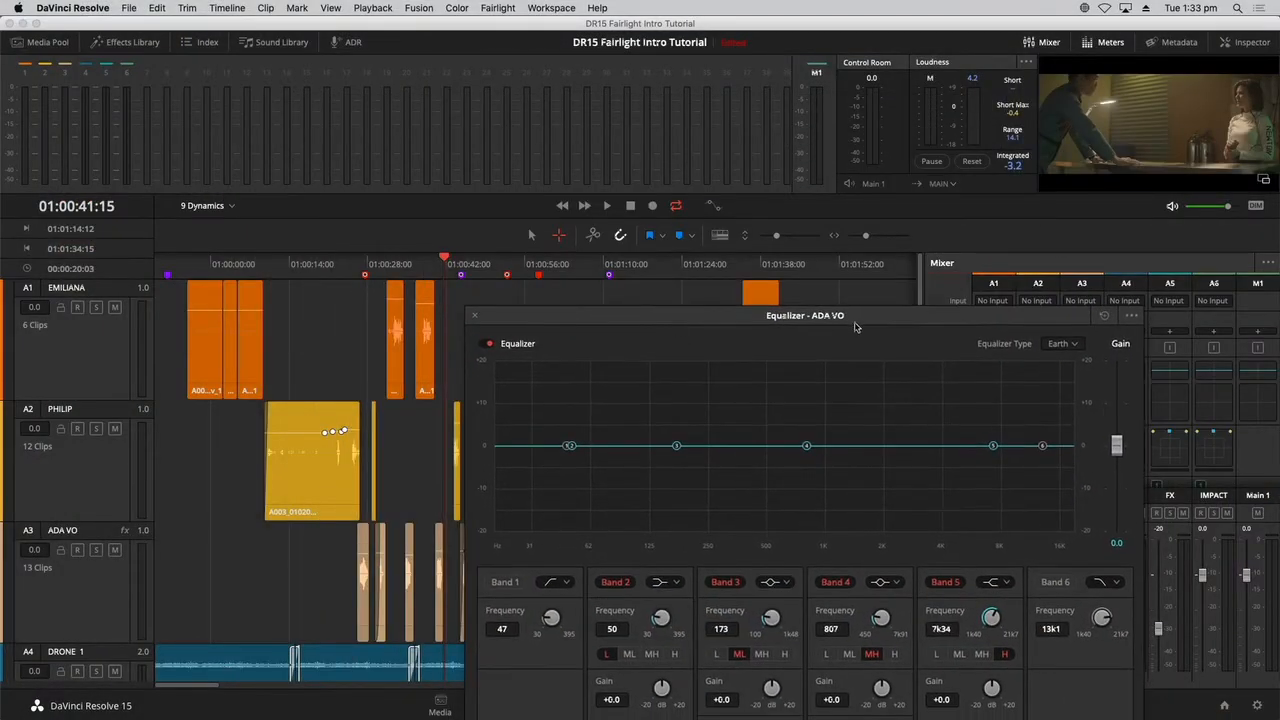
drag(720, 320, 751, 249)
Mark an in point at 01:00:25:17 and an out point at 01:00:31:04 around the first ADA VO clips and play the range.
click(358, 266)
key(space)
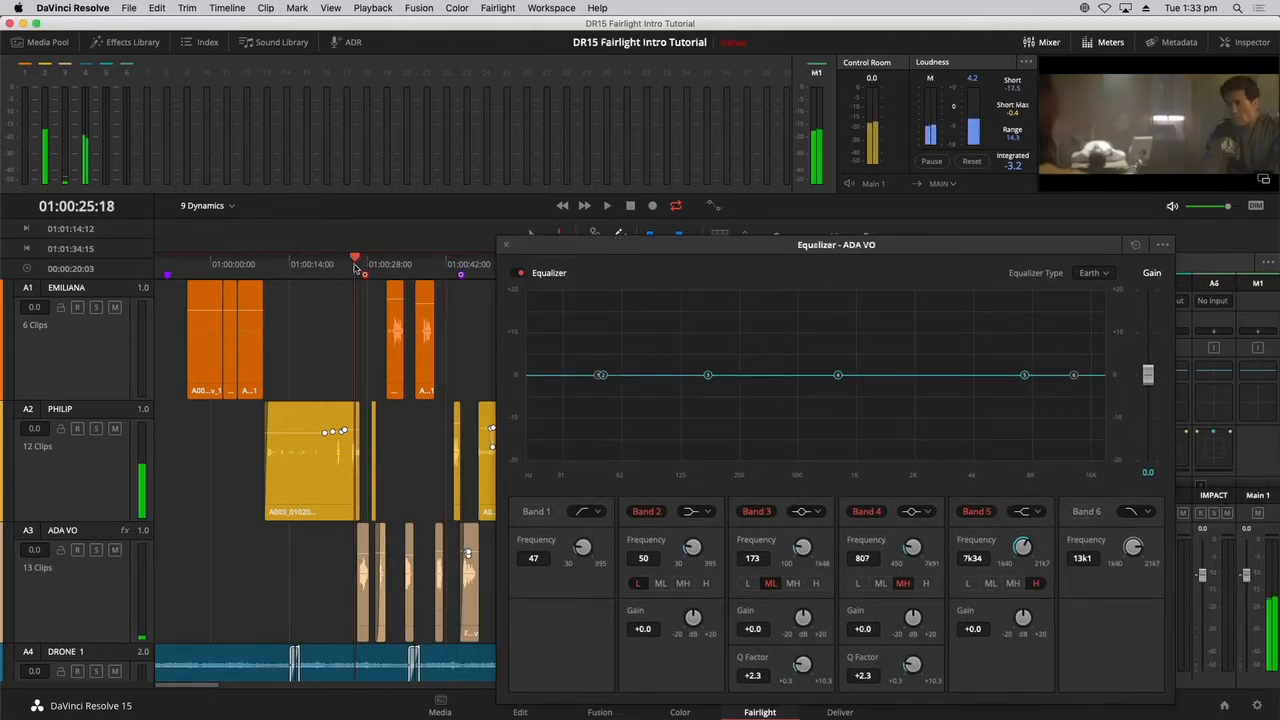
key(i)
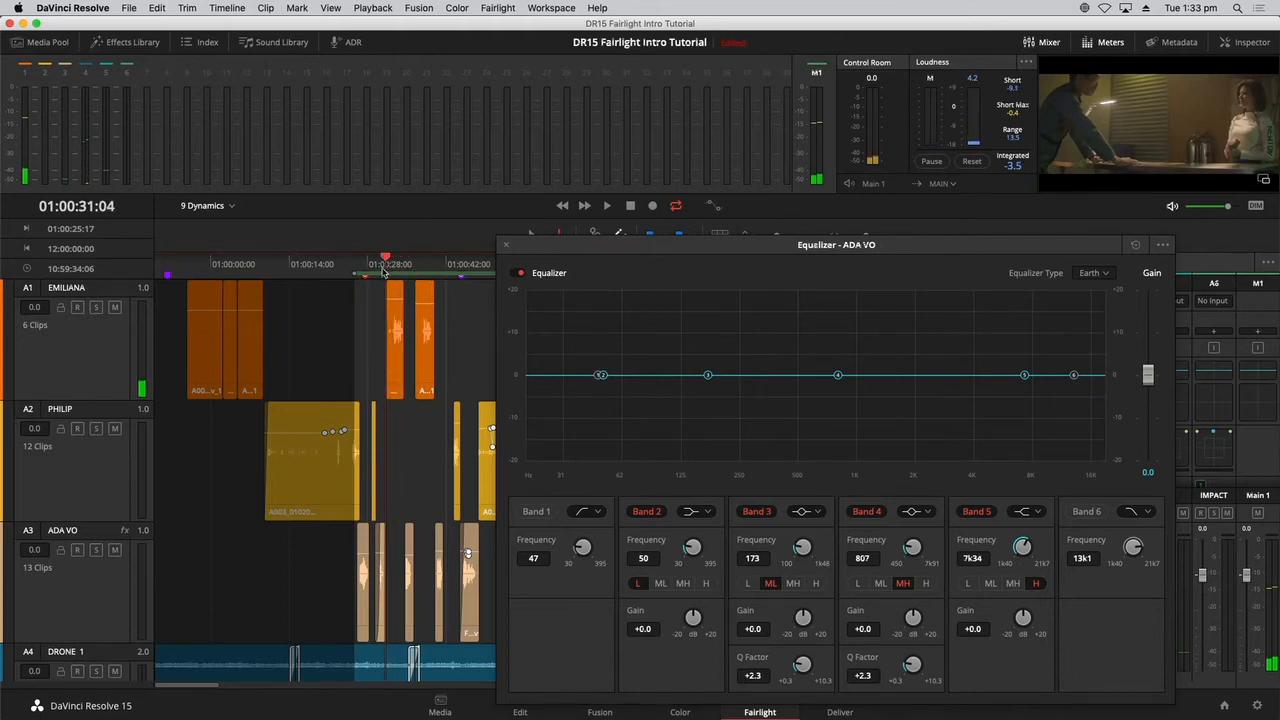
key(o)
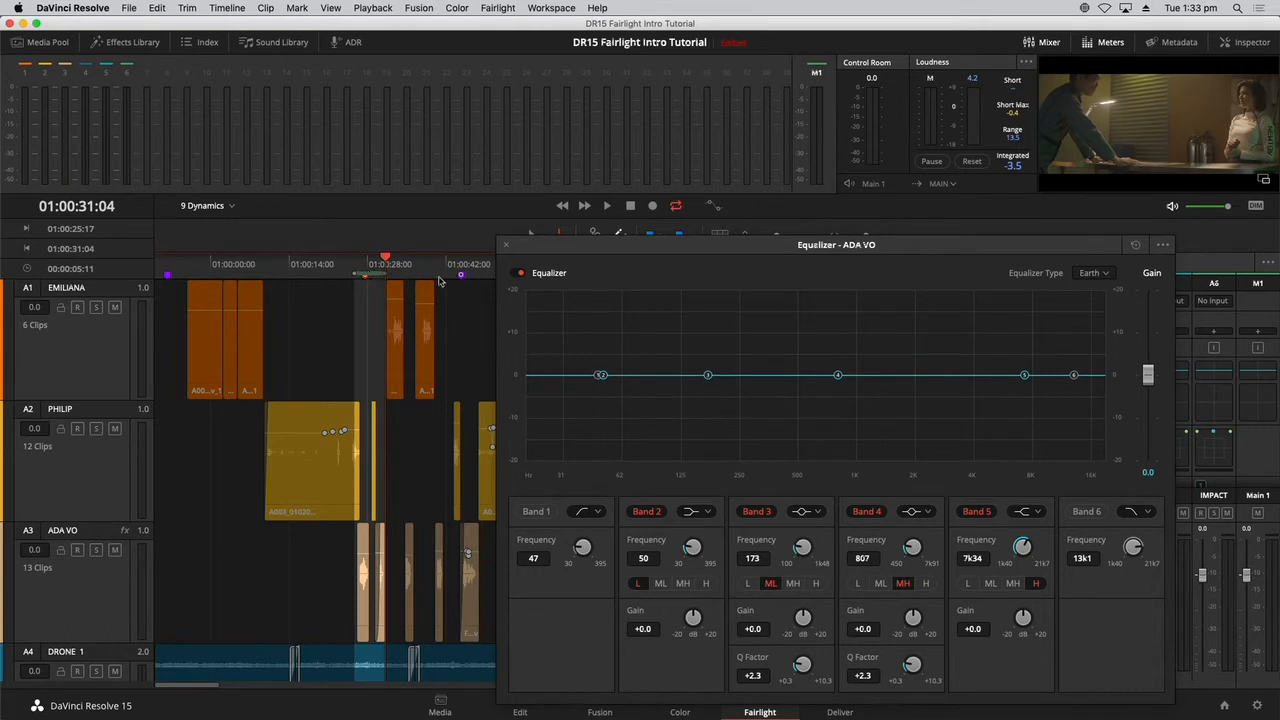
drag(607, 251, 504, 139)
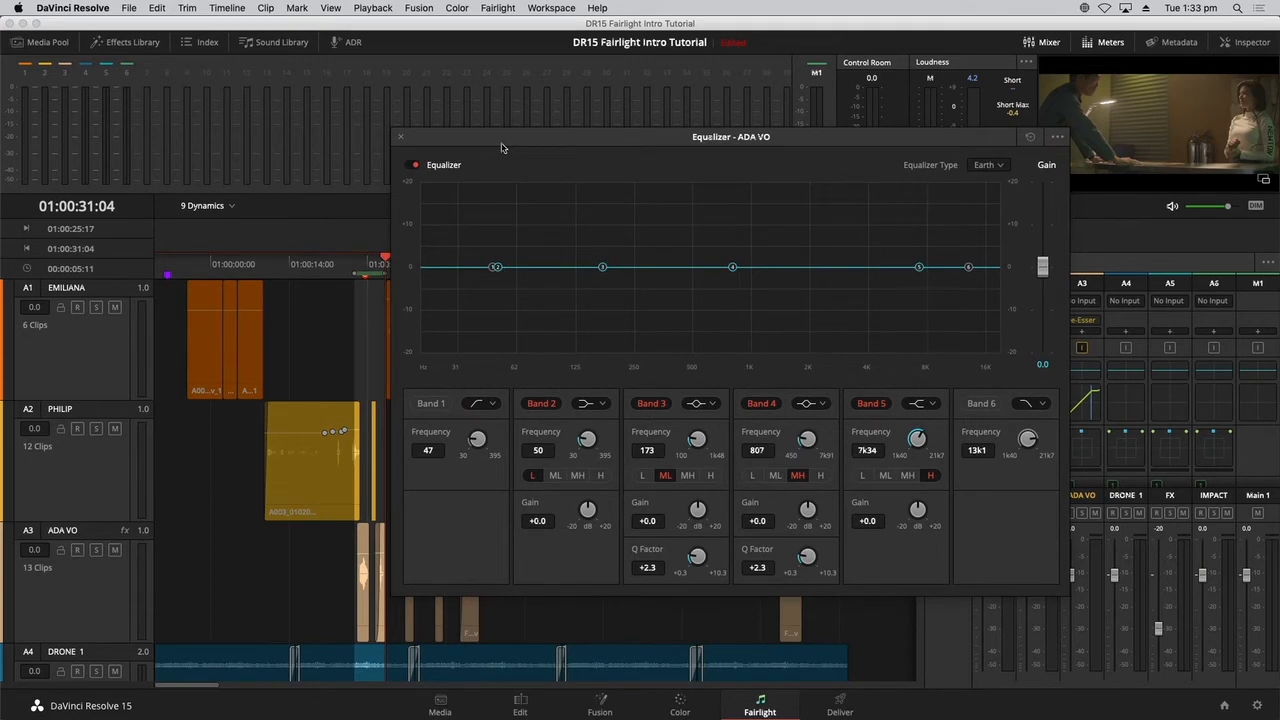
key(space)
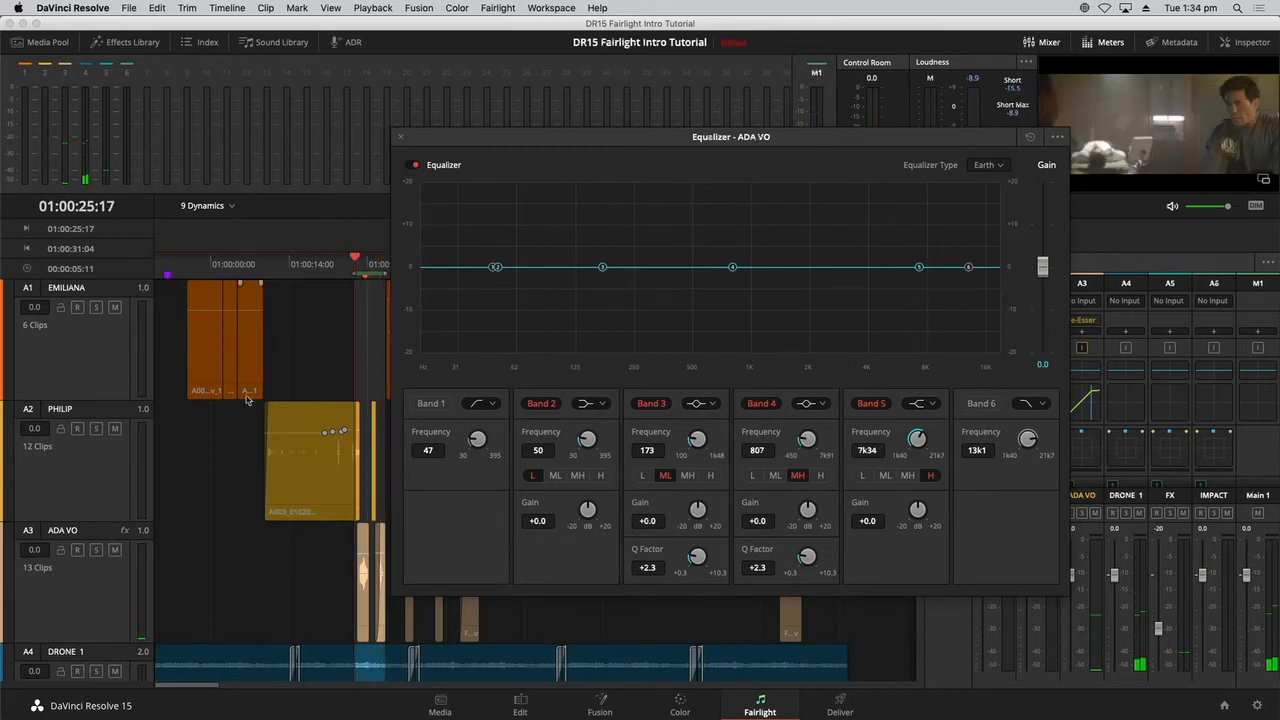
Enable equalizer bands 1 and 6 on ADA VO as low and high cuts, at about 54 Hz and 3k21 Hz.
click(432, 403)
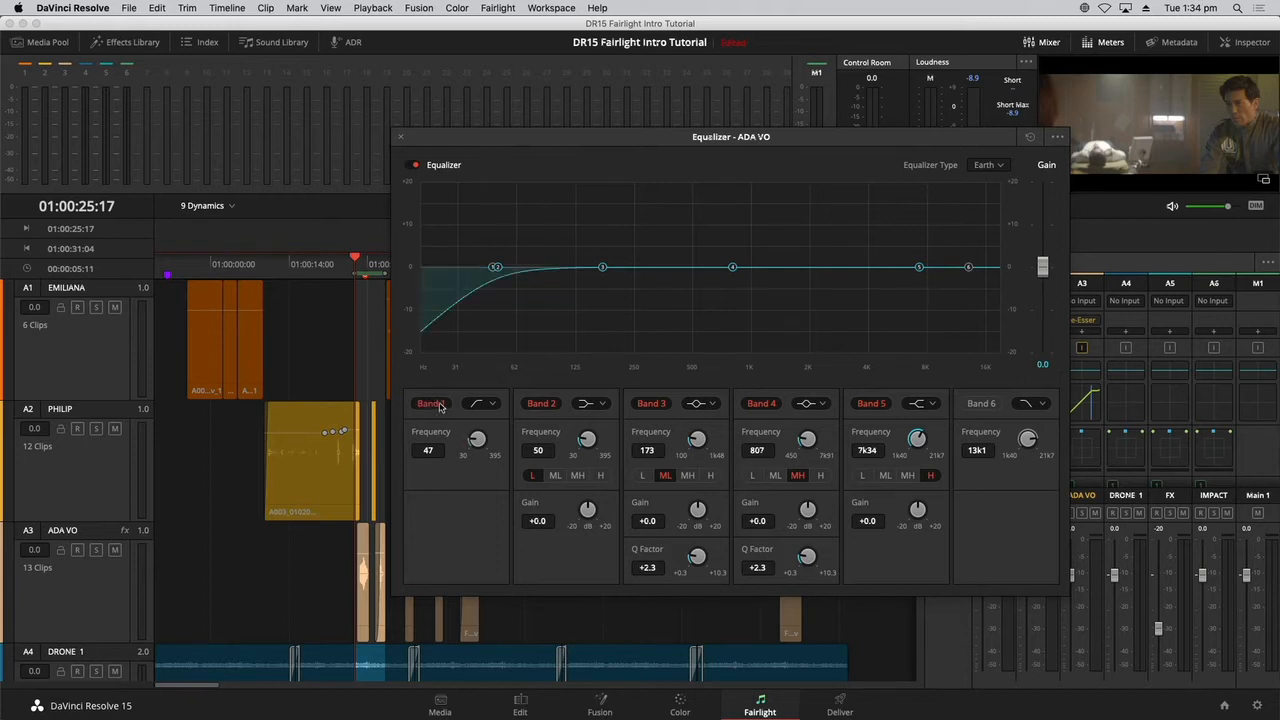
mouse_move(516, 269)
mouse_down()
mouse_move(686, 280)
mouse_move(507, 279)
mouse_up()
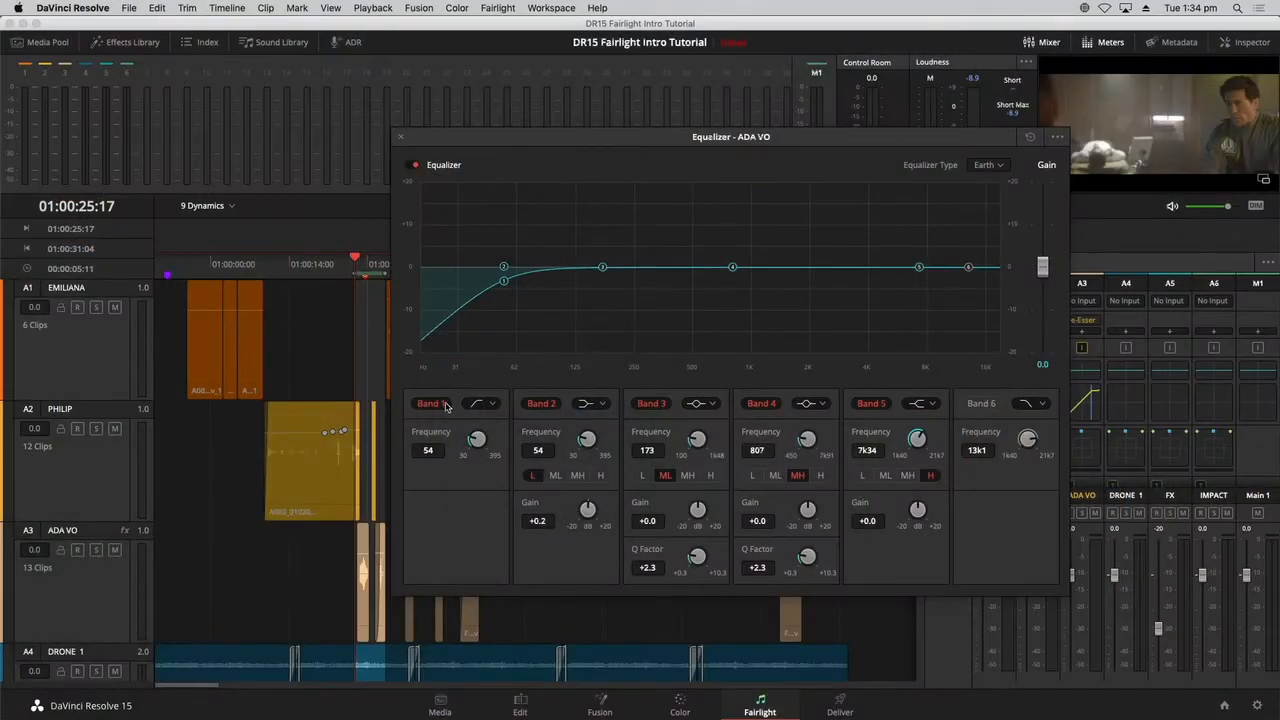
click(977, 405)
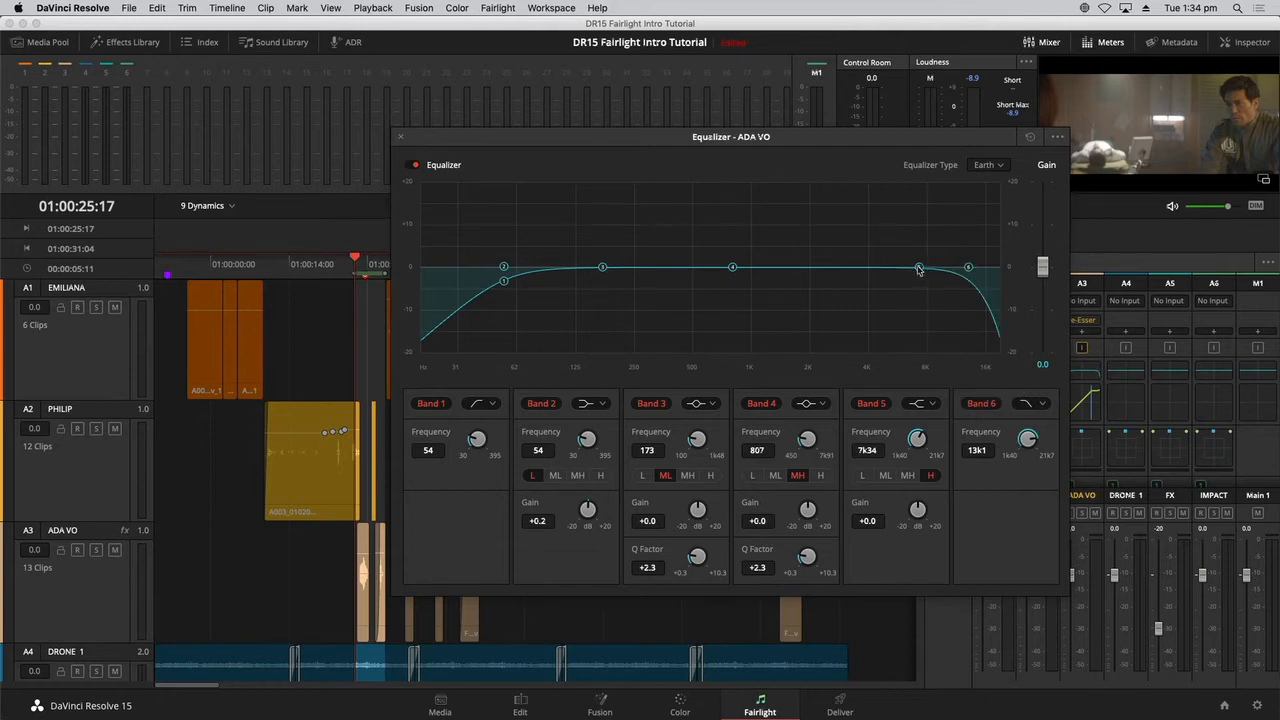
drag(968, 270, 843, 274)
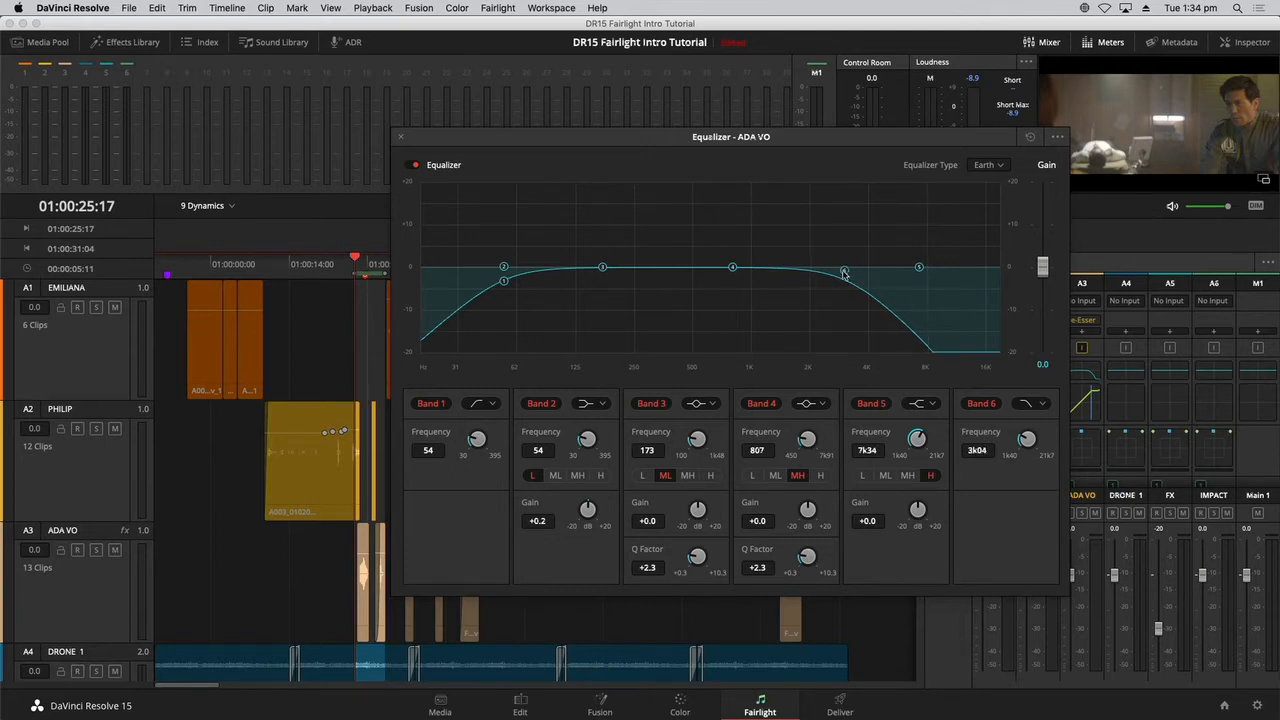
drag(844, 273, 877, 269)
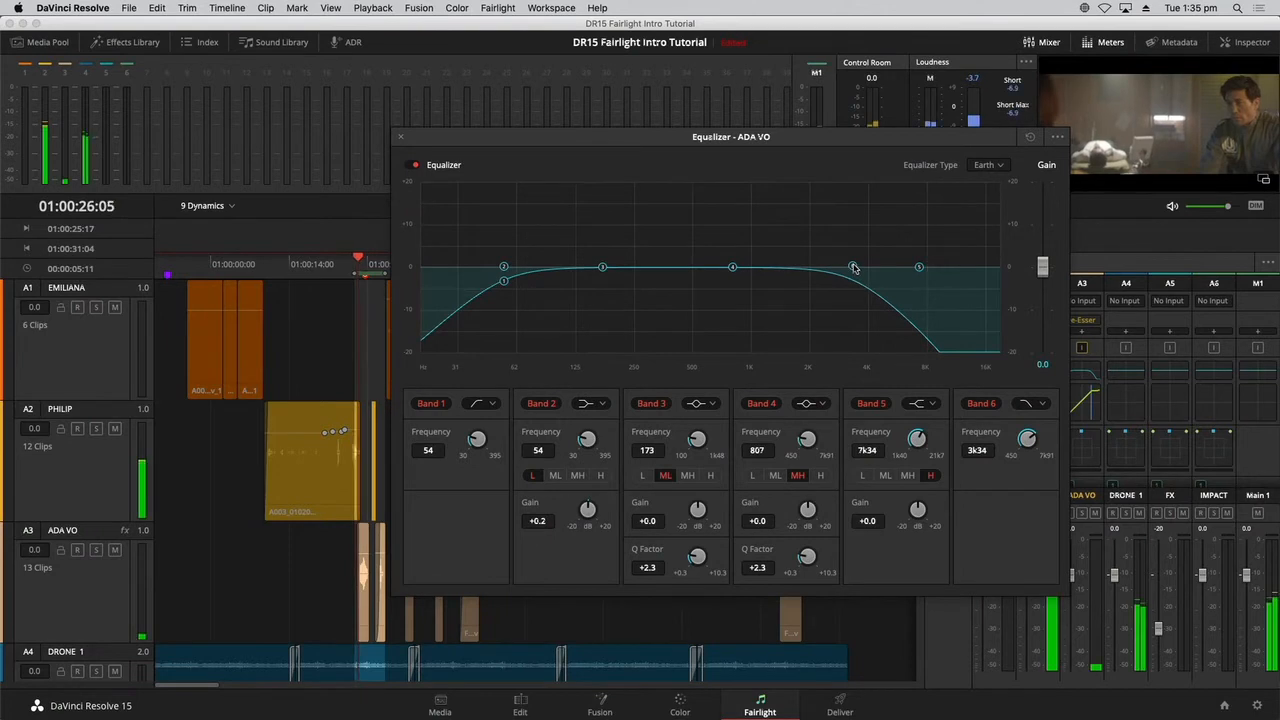
mouse_move(853, 268)
mouse_down()
mouse_move(762, 271)
mouse_move(850, 270)
mouse_up()
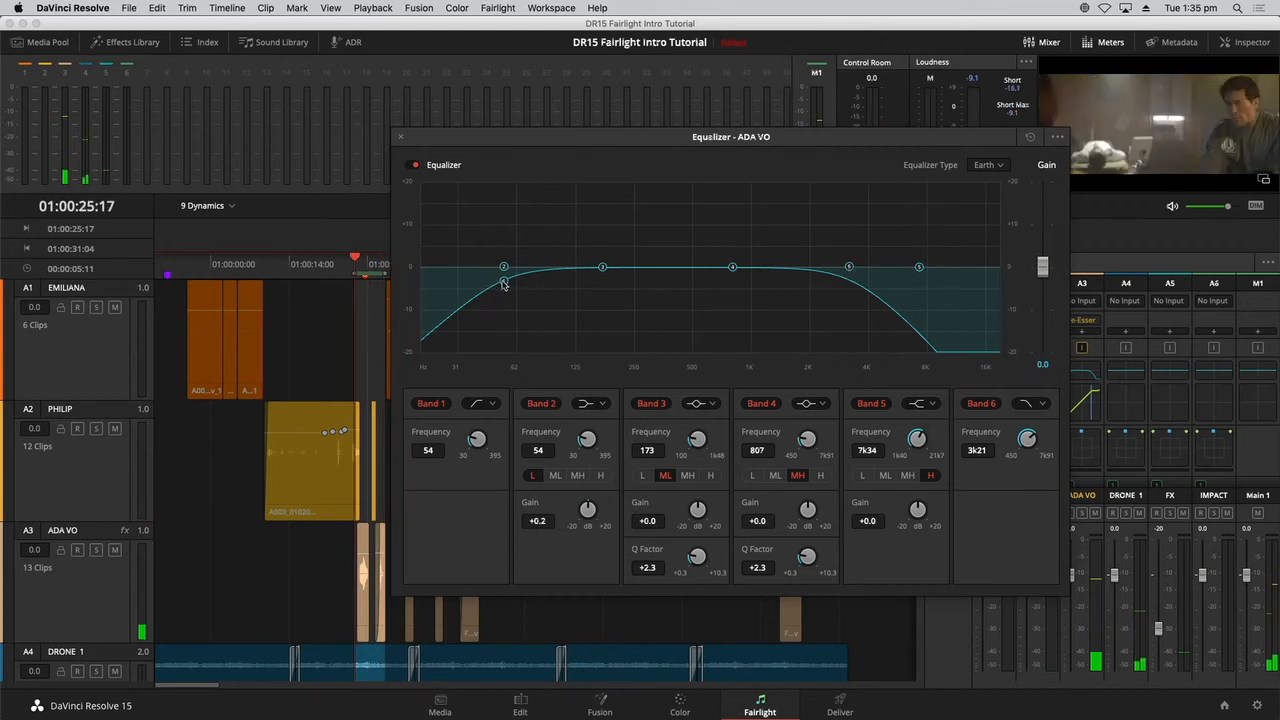
Move band 1 to about 179 Hz, boost band 4 by about 4.9 dB at 691 Hz, and play the range with the equalizer closed.
drag(504, 283, 610, 280)
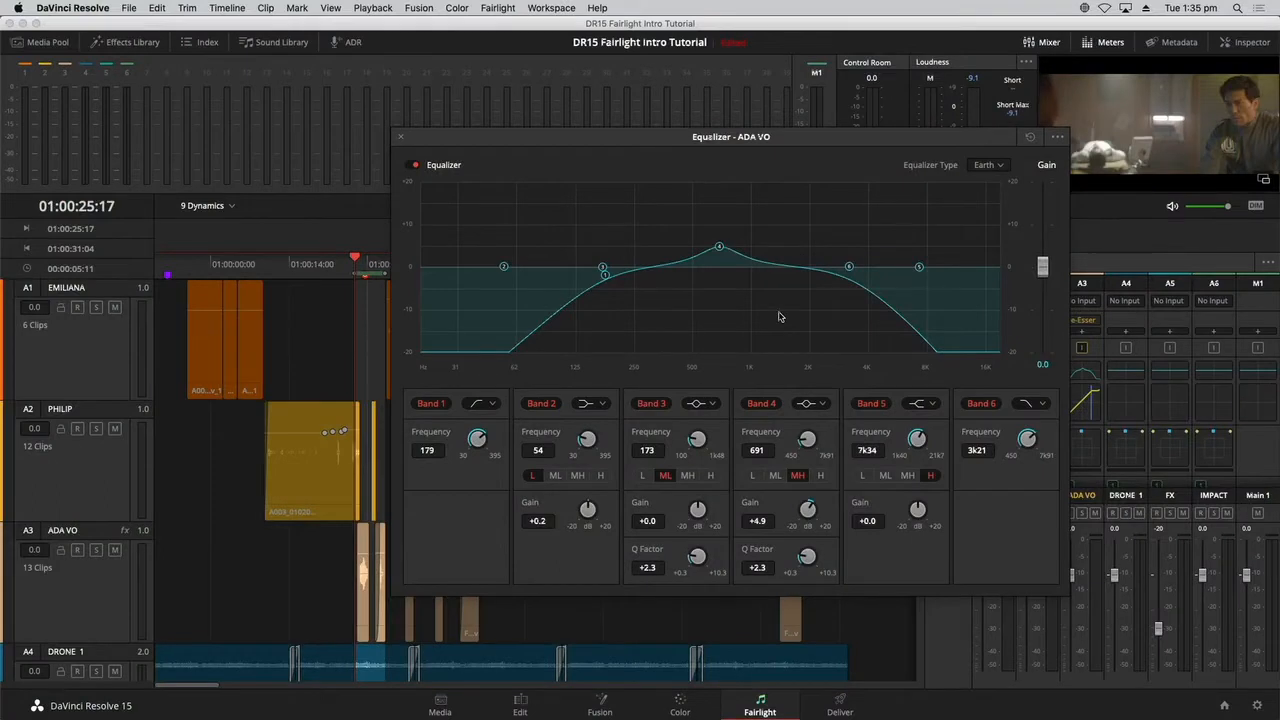
click(401, 137)
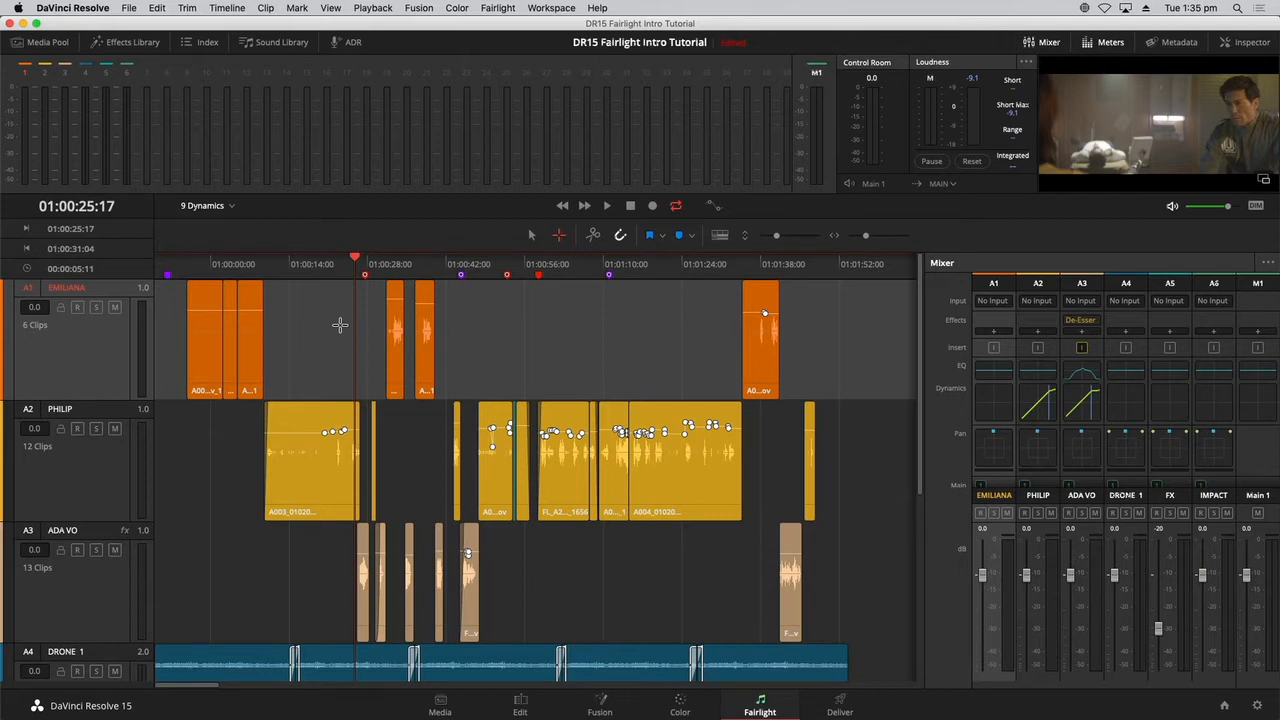
key(space)
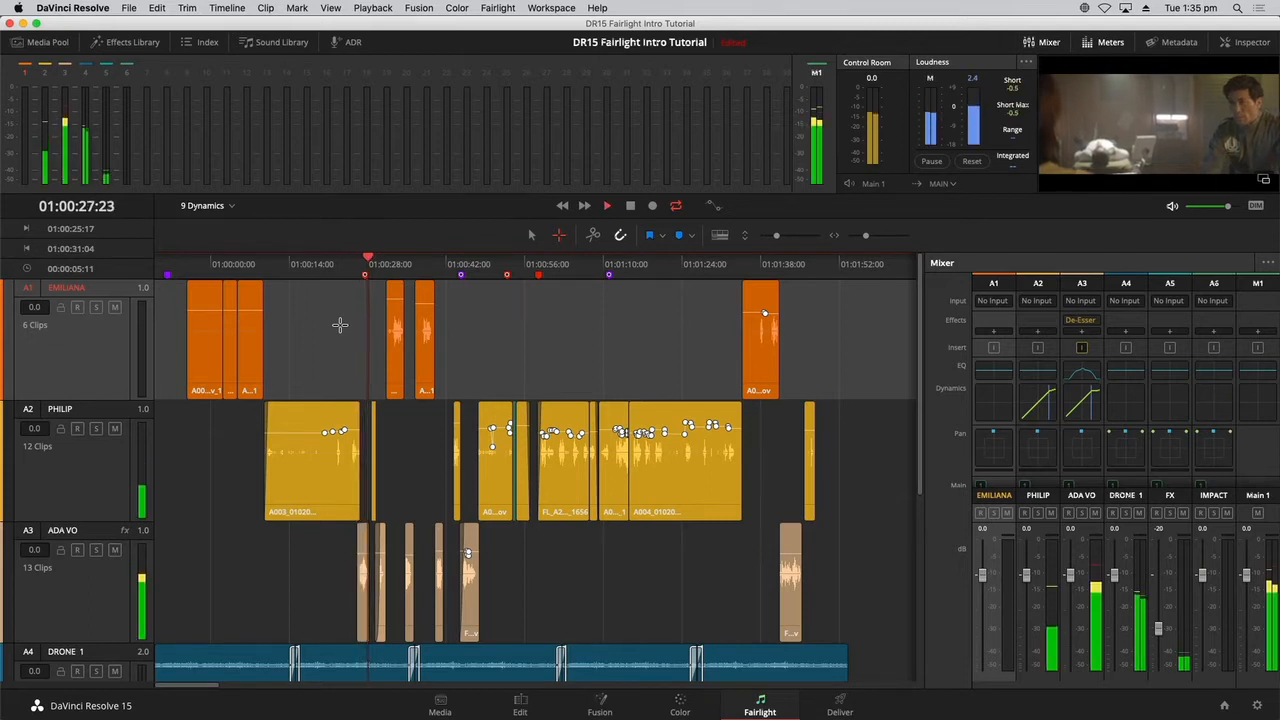
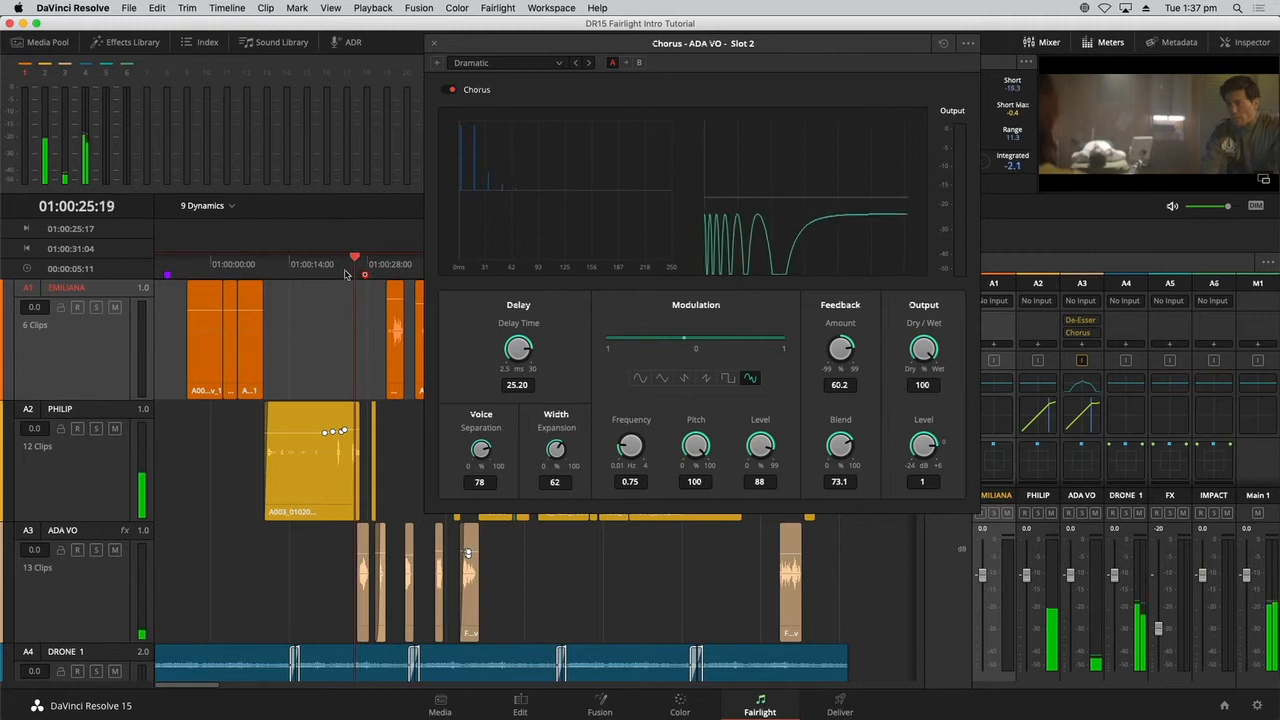
Set the ADA VO Chorus dry/wet output to 79.3, close the effect and return the playhead to the first ADA VO clip.
key(space)
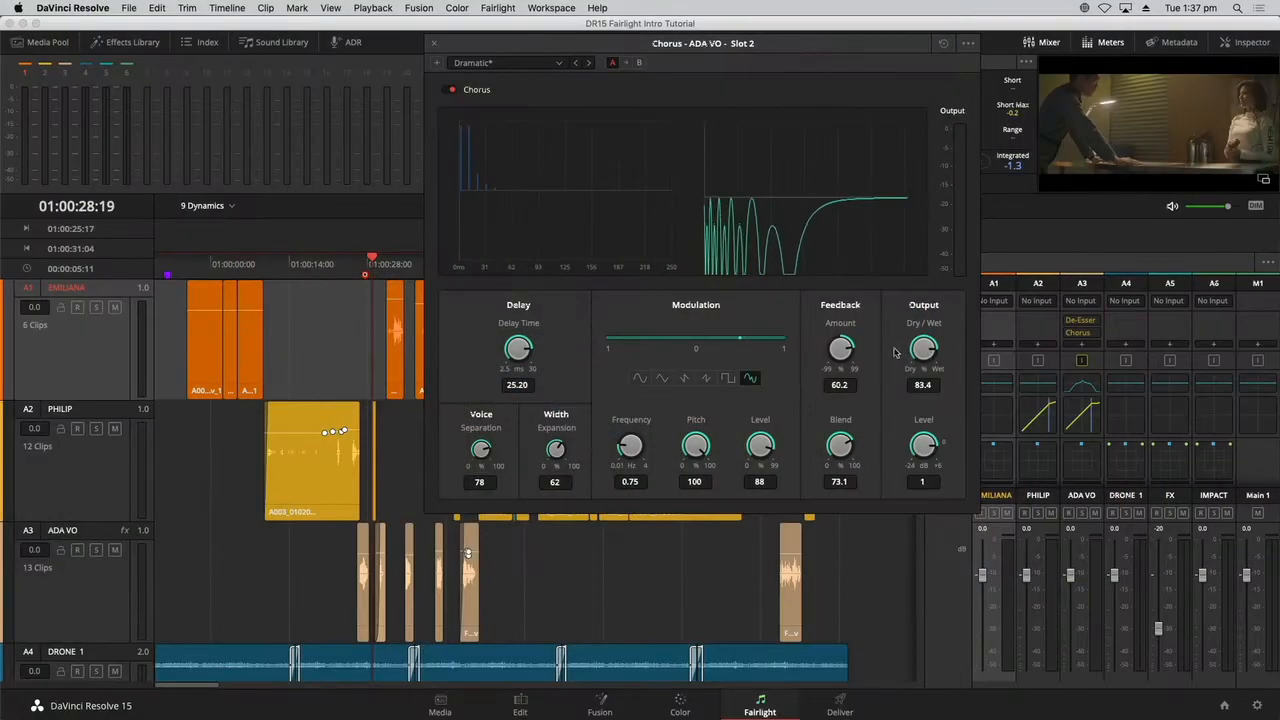
drag(921, 350, 900, 385)
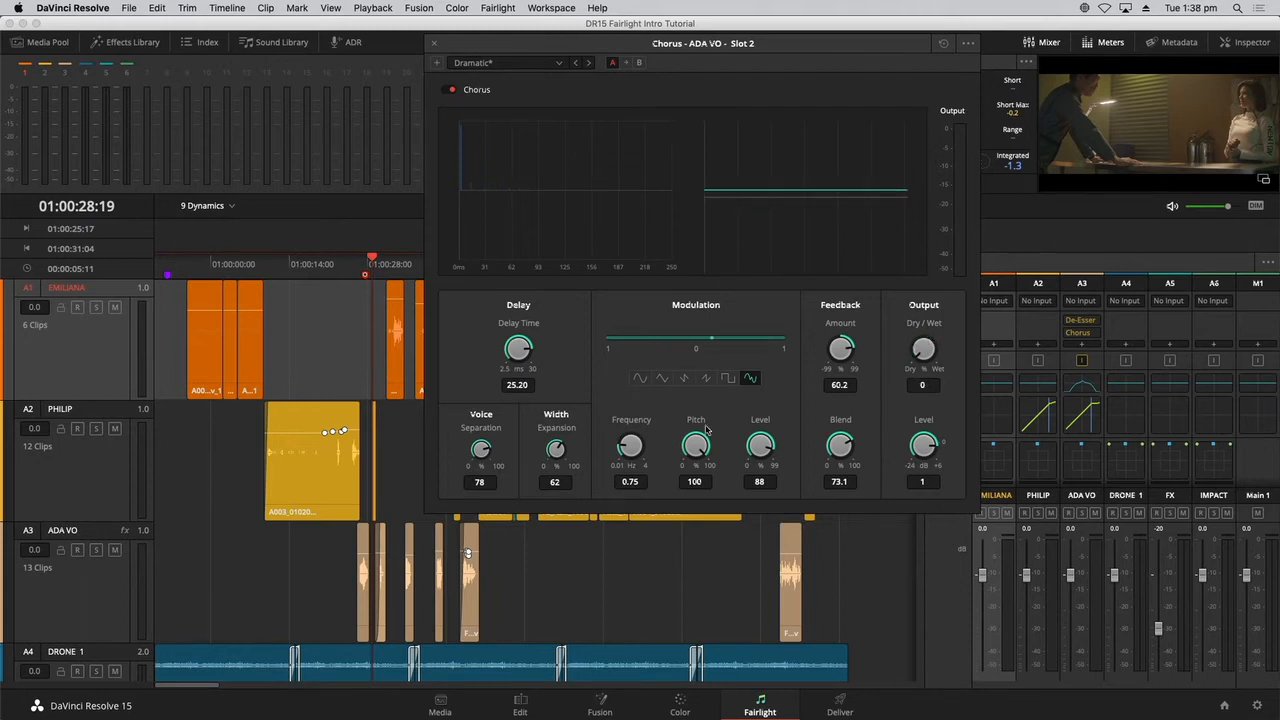
drag(706, 428, 852, 381)
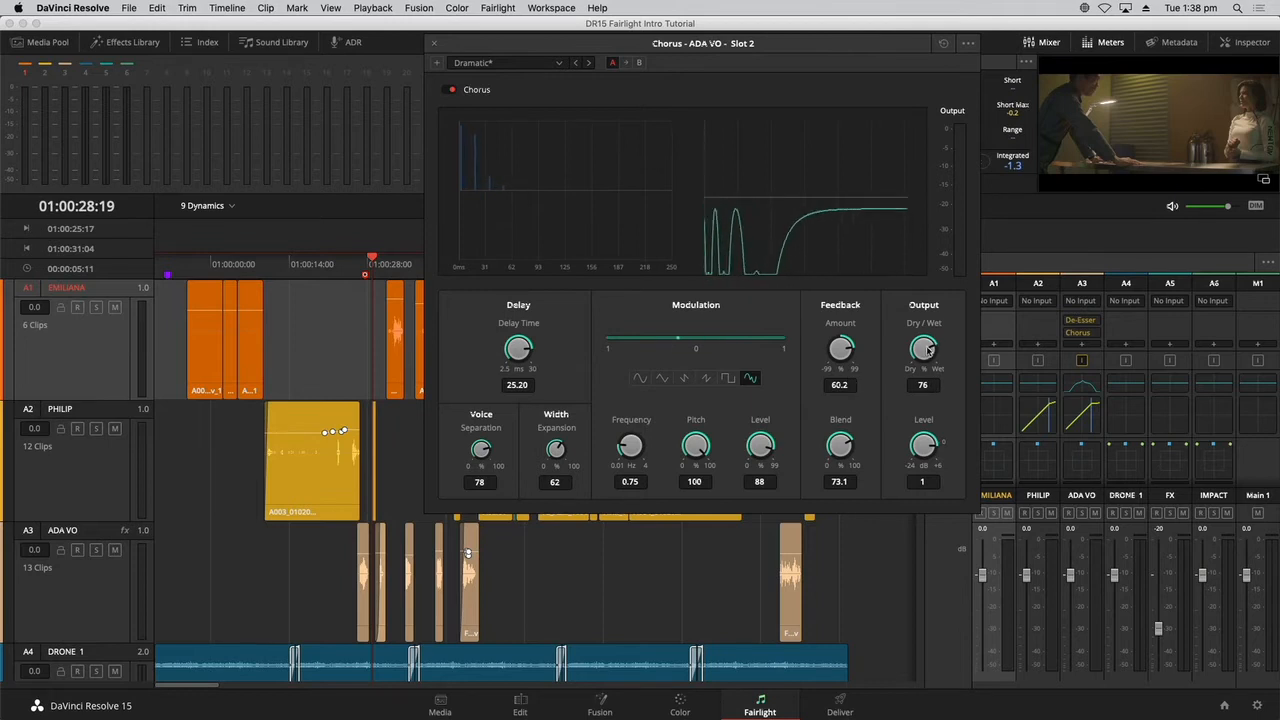
drag(929, 350, 935, 350)
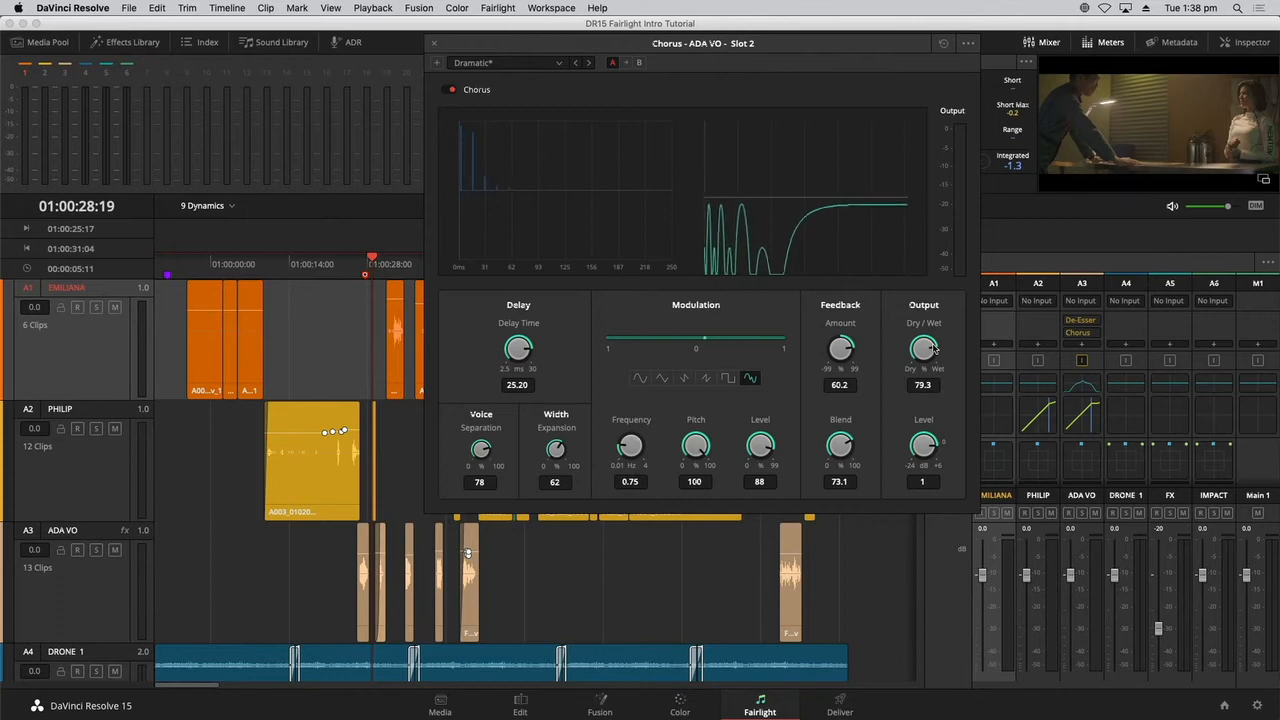
click(433, 46)
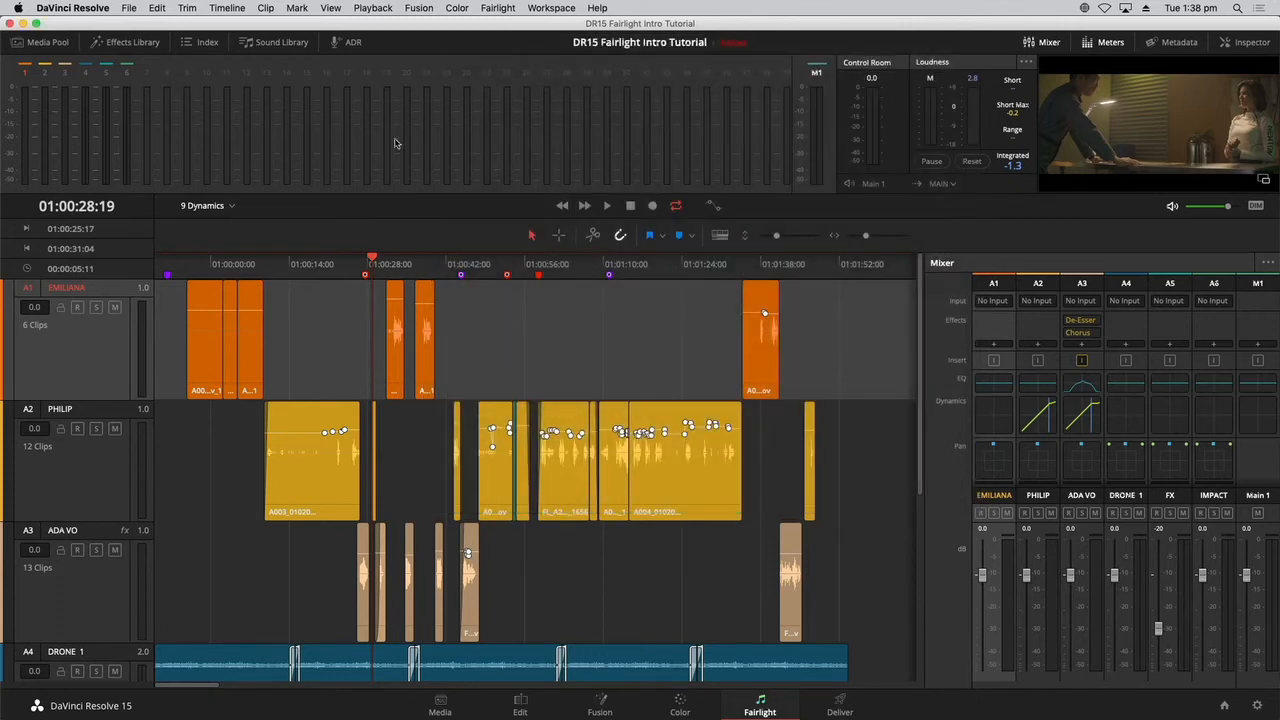
click(353, 272)
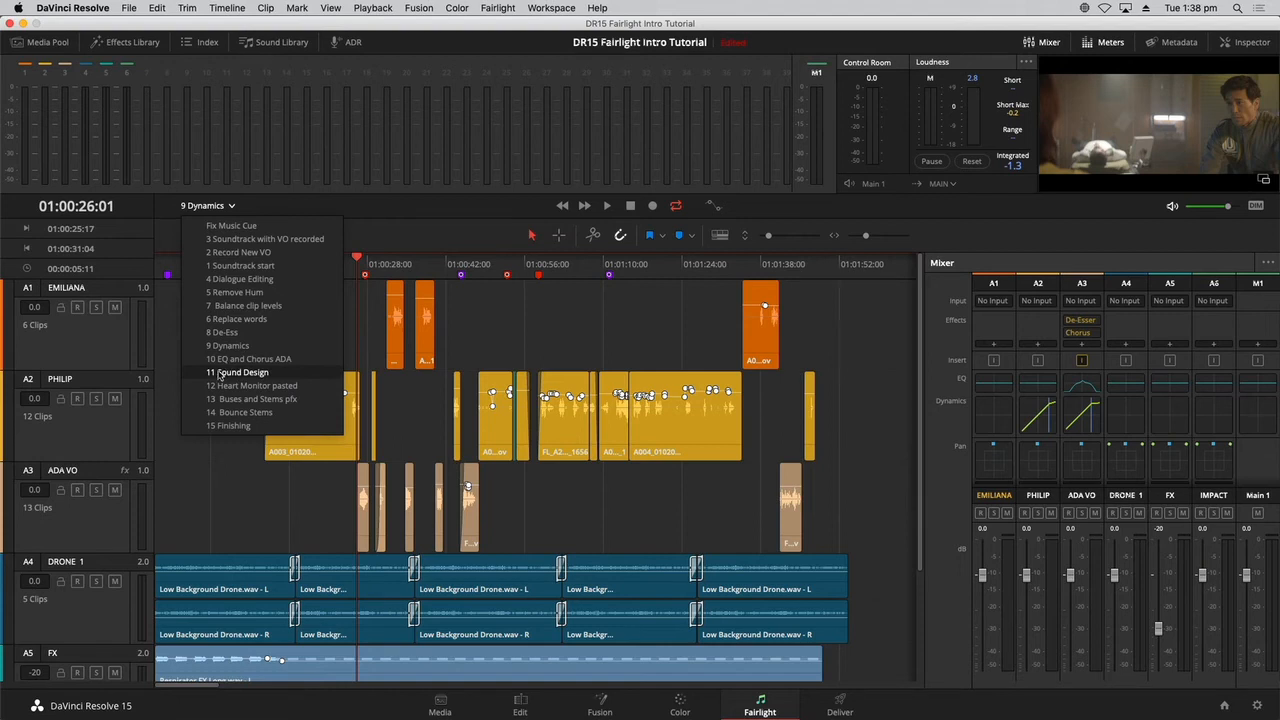
Switch to the 11 Sound Design timeline and check the details of its first purple marker.
click(219, 372)
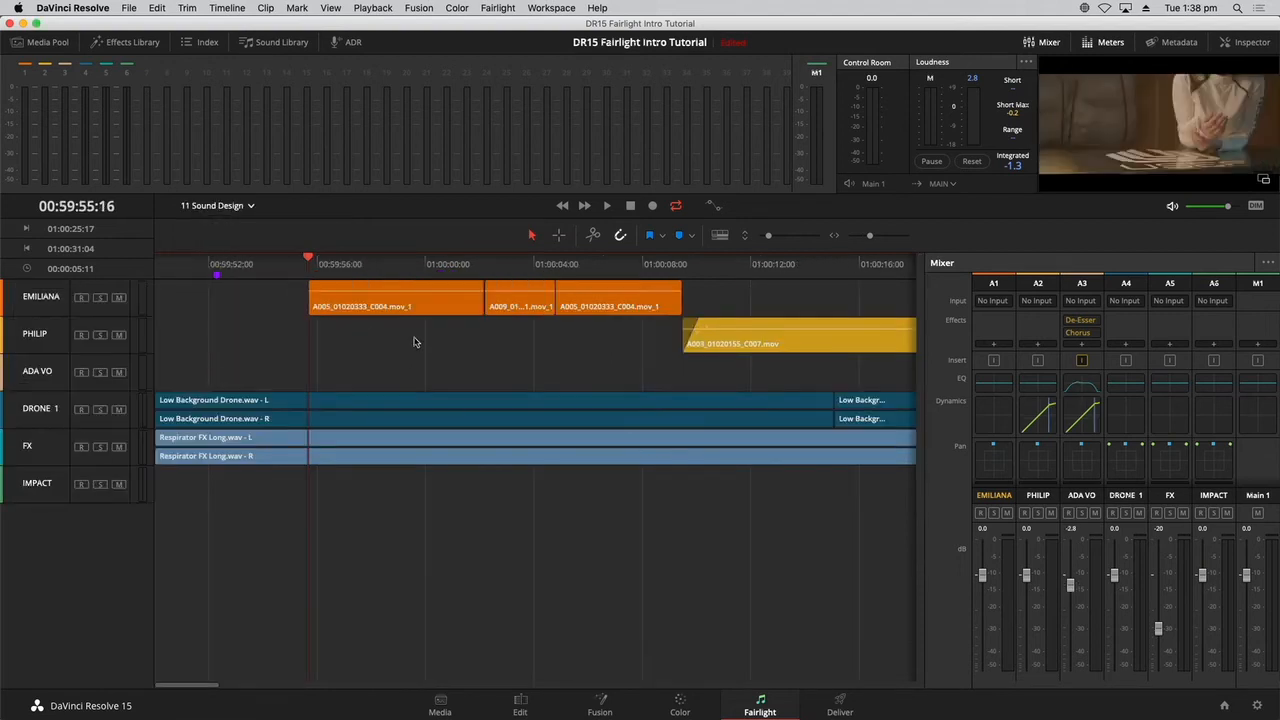
key(shift+z)
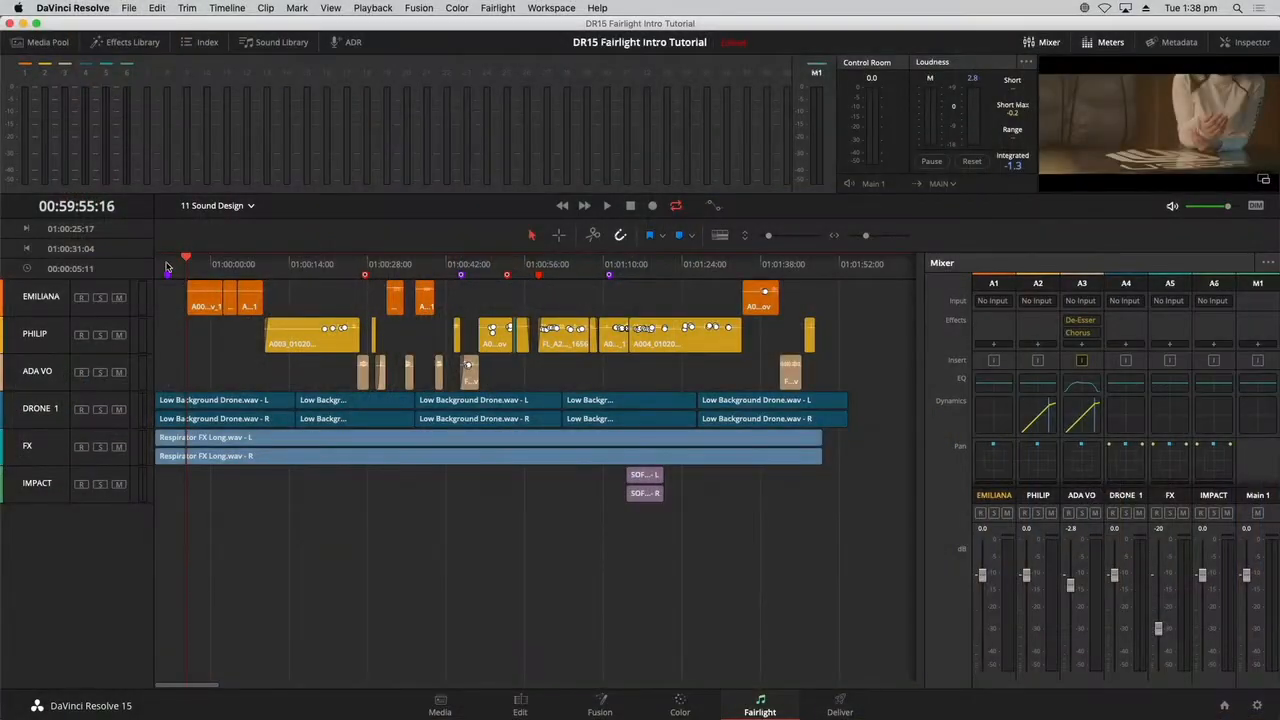
click(168, 264)
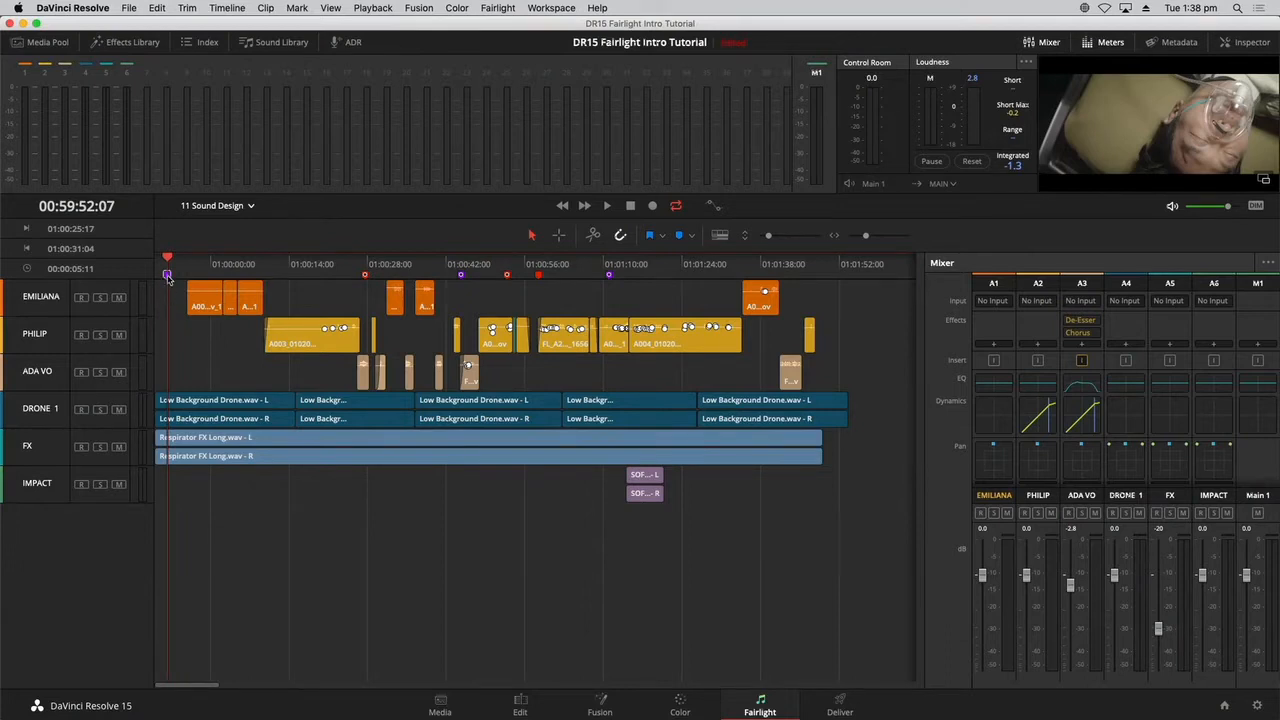
double_click(167, 276)
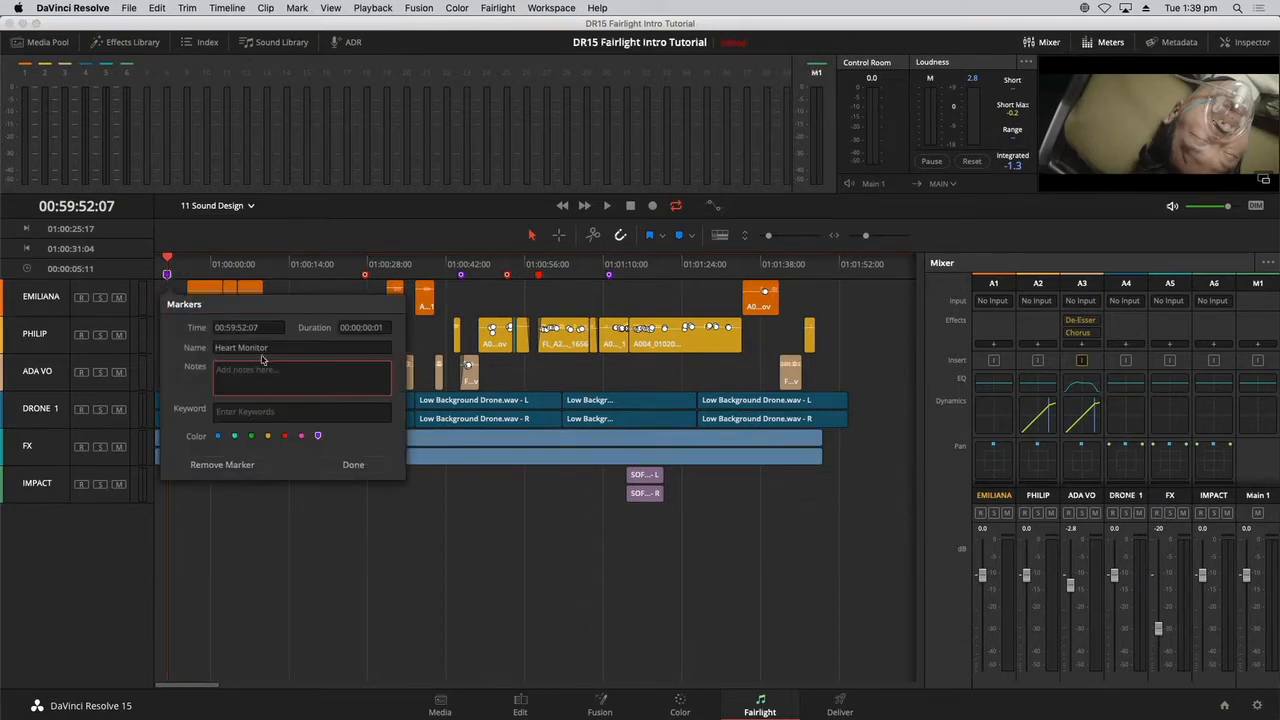
click(380, 579)
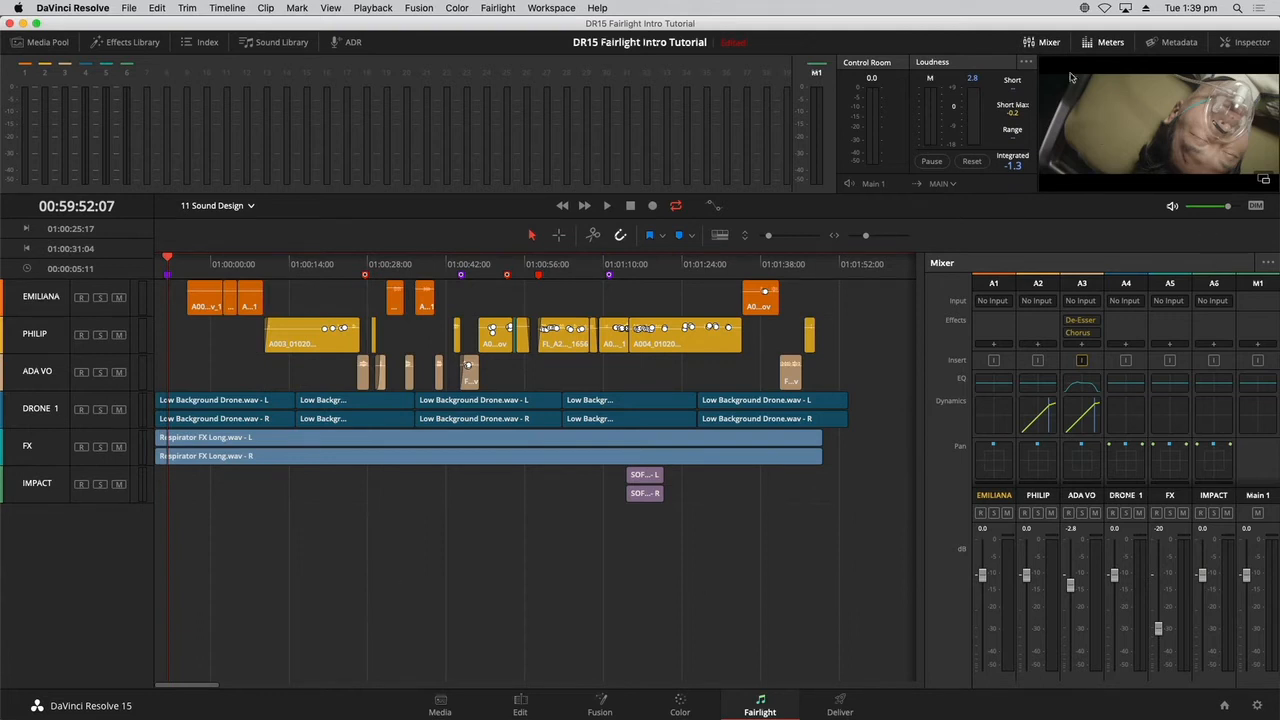
Hide the mixer and meters, and add one stereo audio track below DRONE 1.
click(1045, 42)
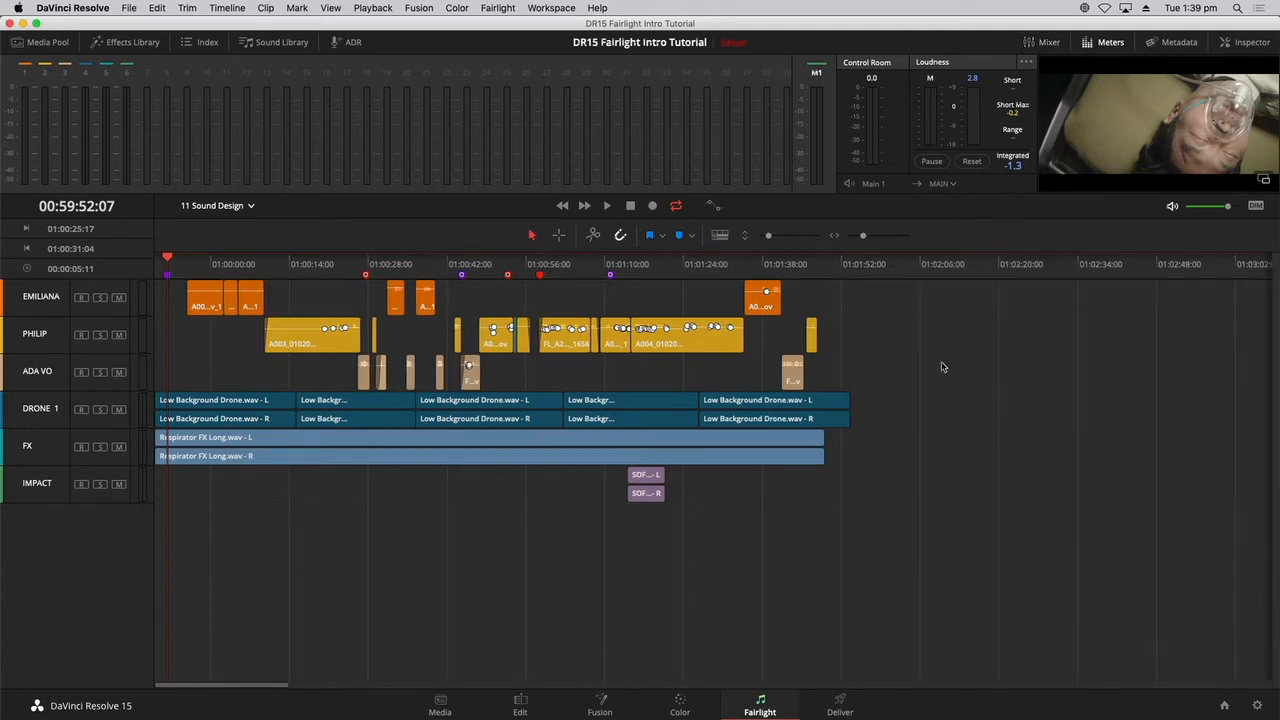
click(1114, 44)
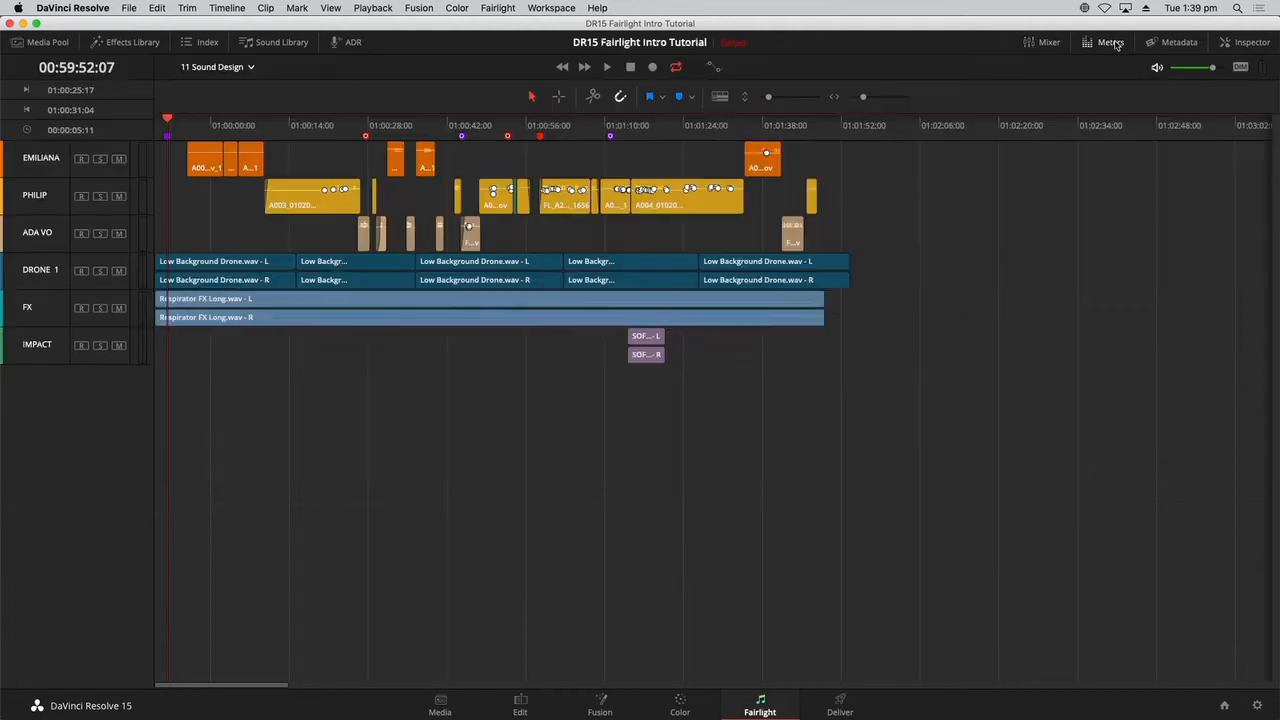
right_click(42, 398)
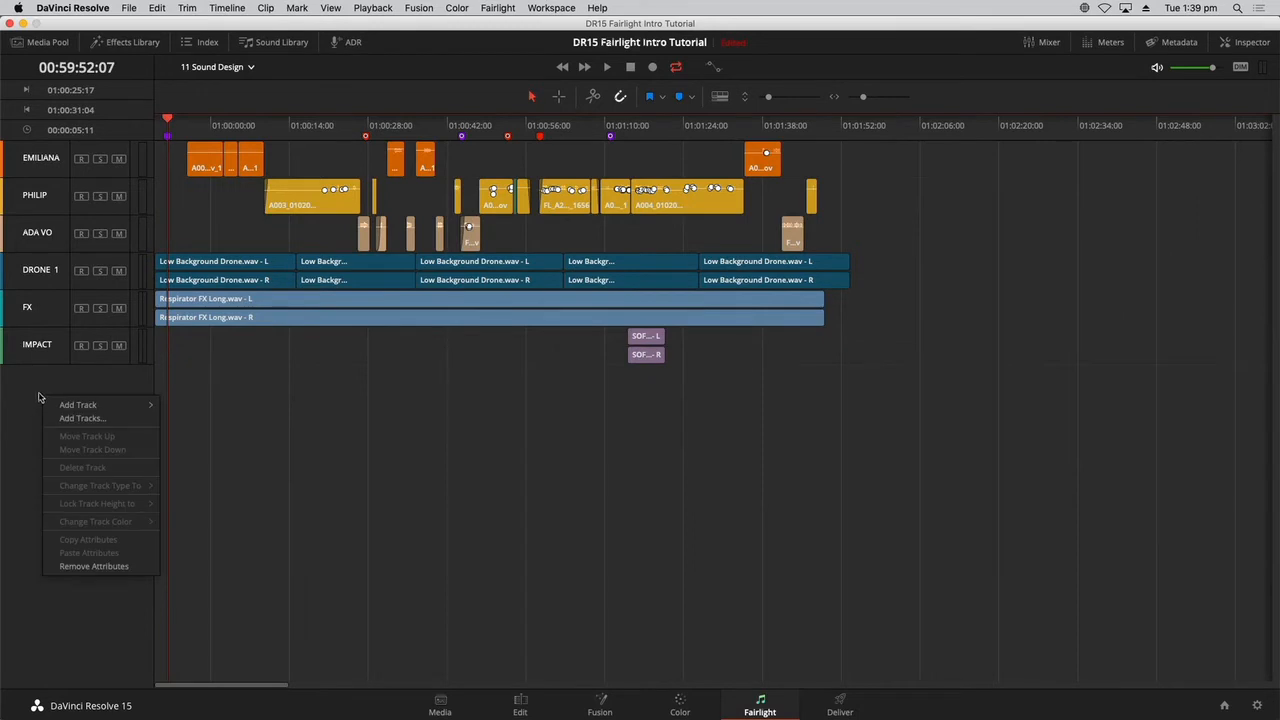
mouse_move(90, 405)
click(88, 382)
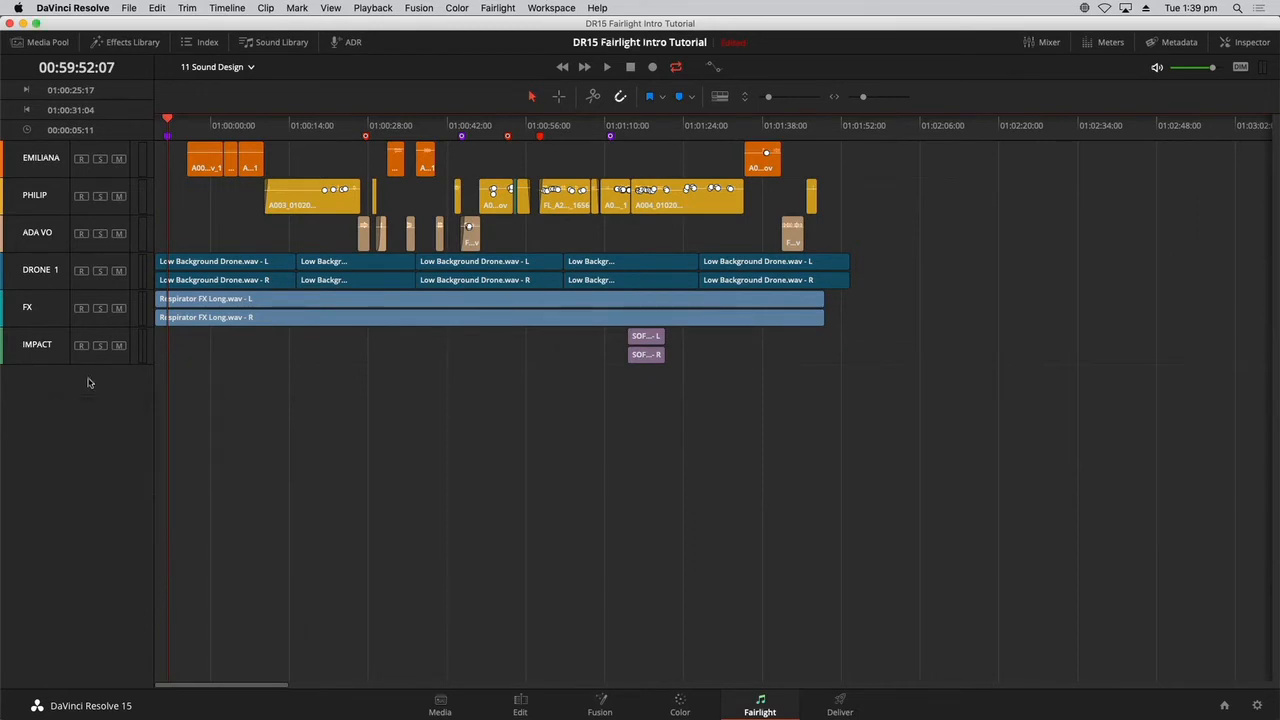
right_click(88, 378)
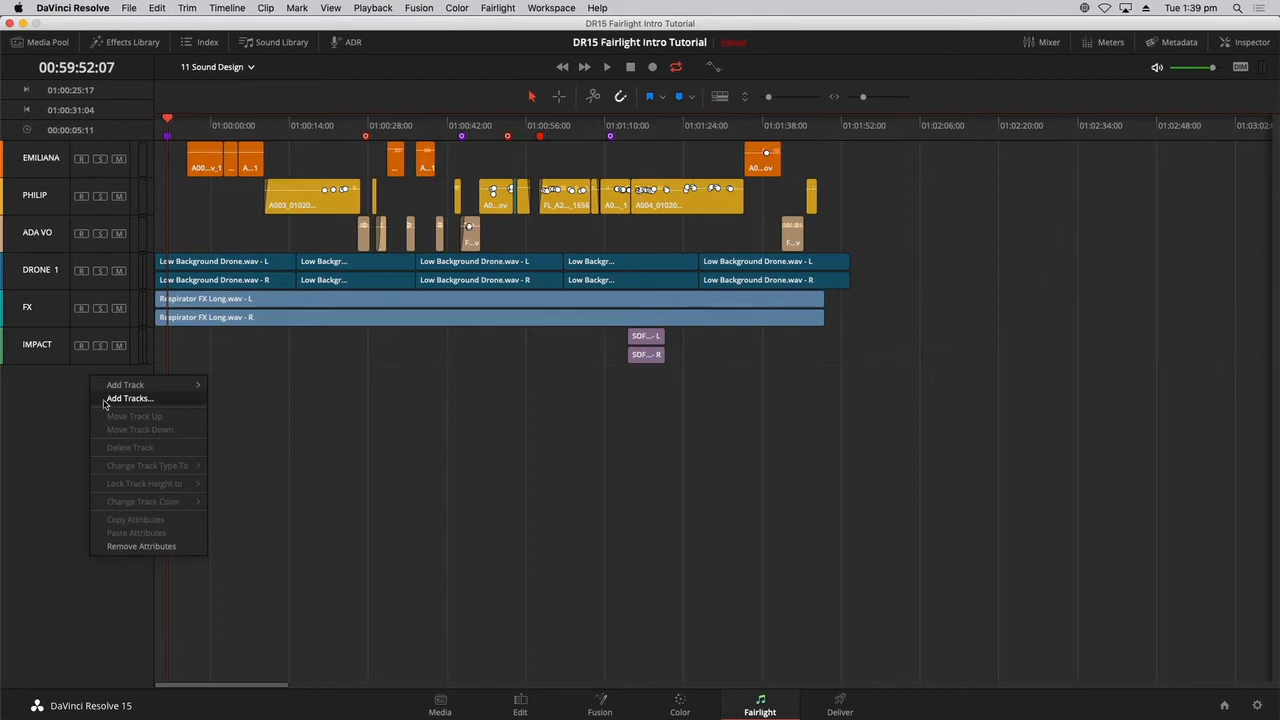
click(110, 399)
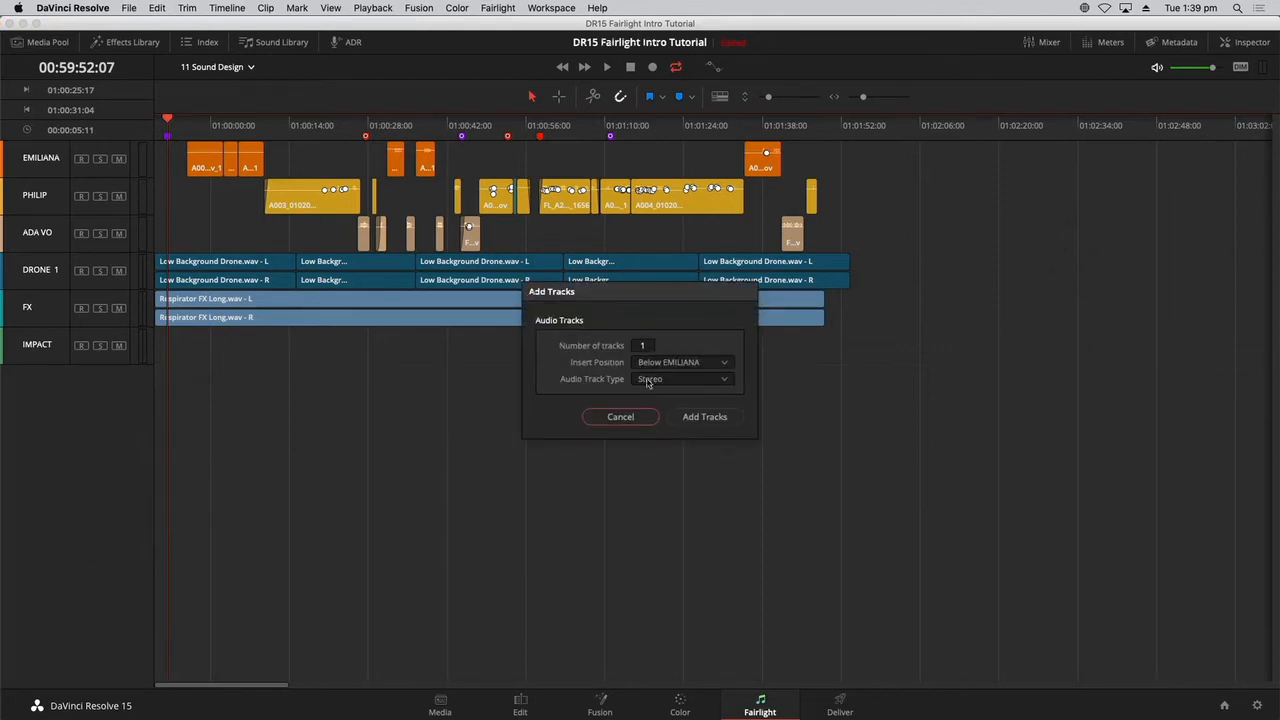
click(699, 364)
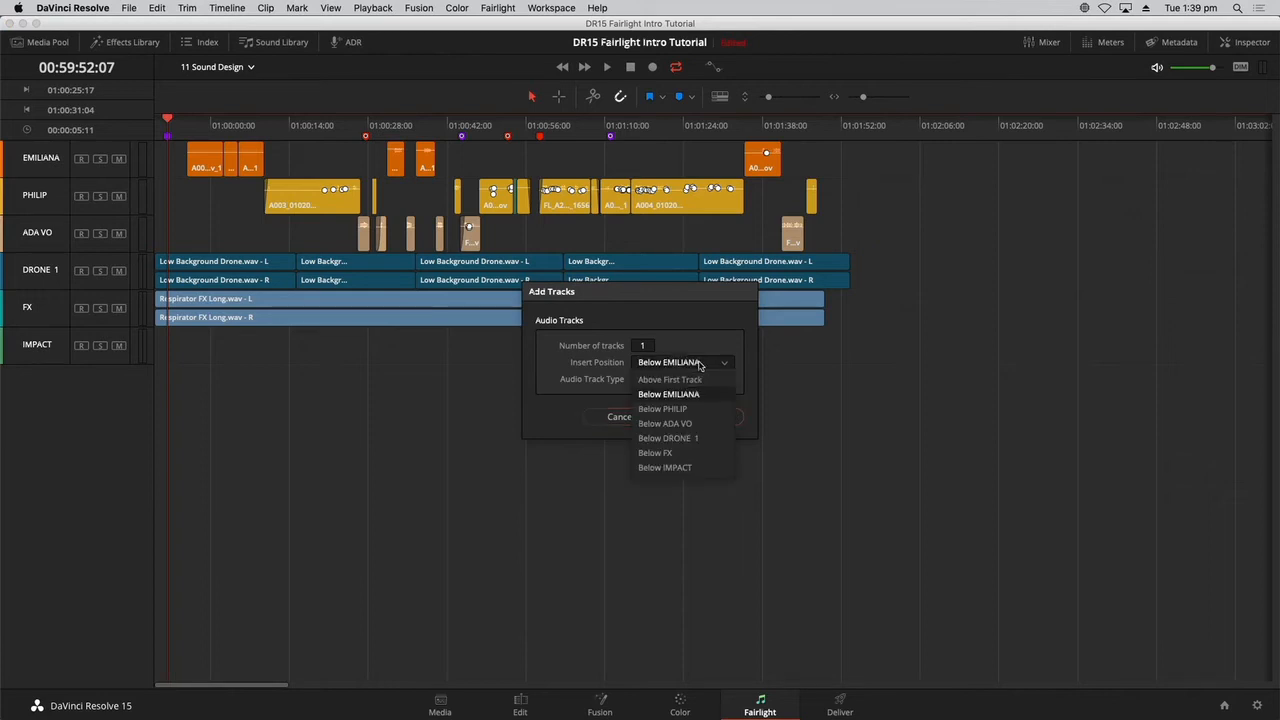
click(702, 440)
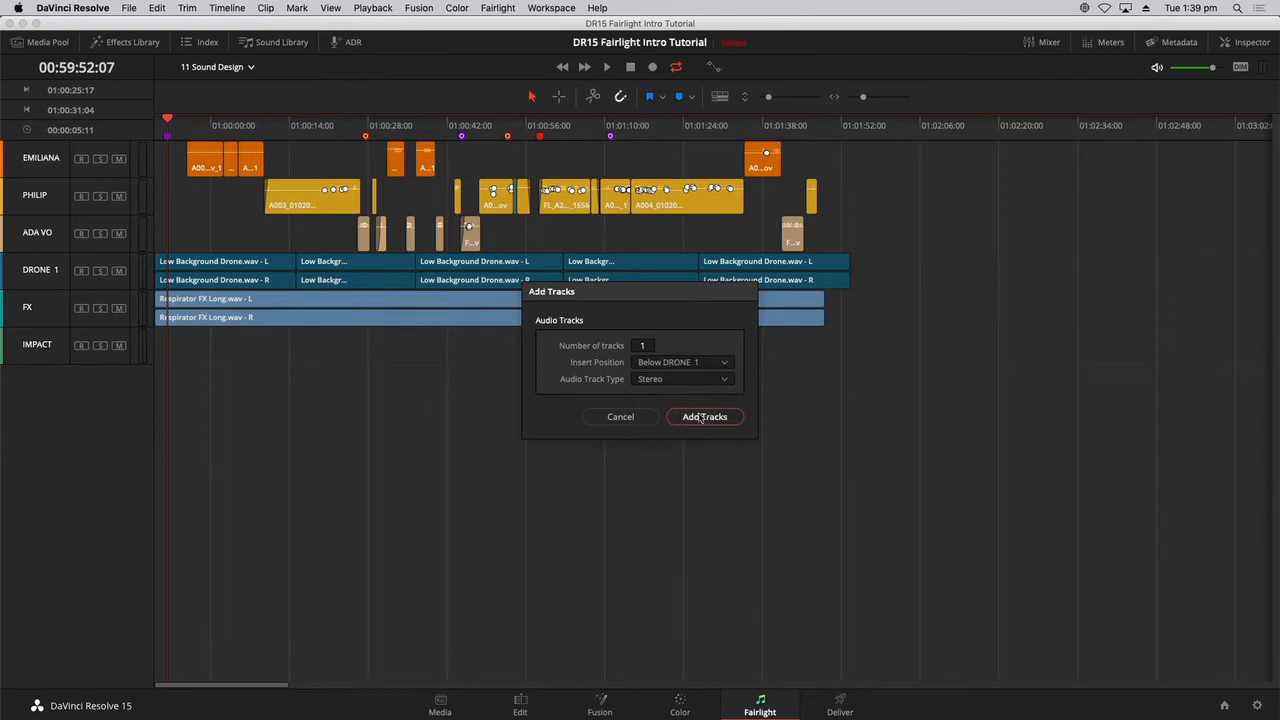
click(702, 417)
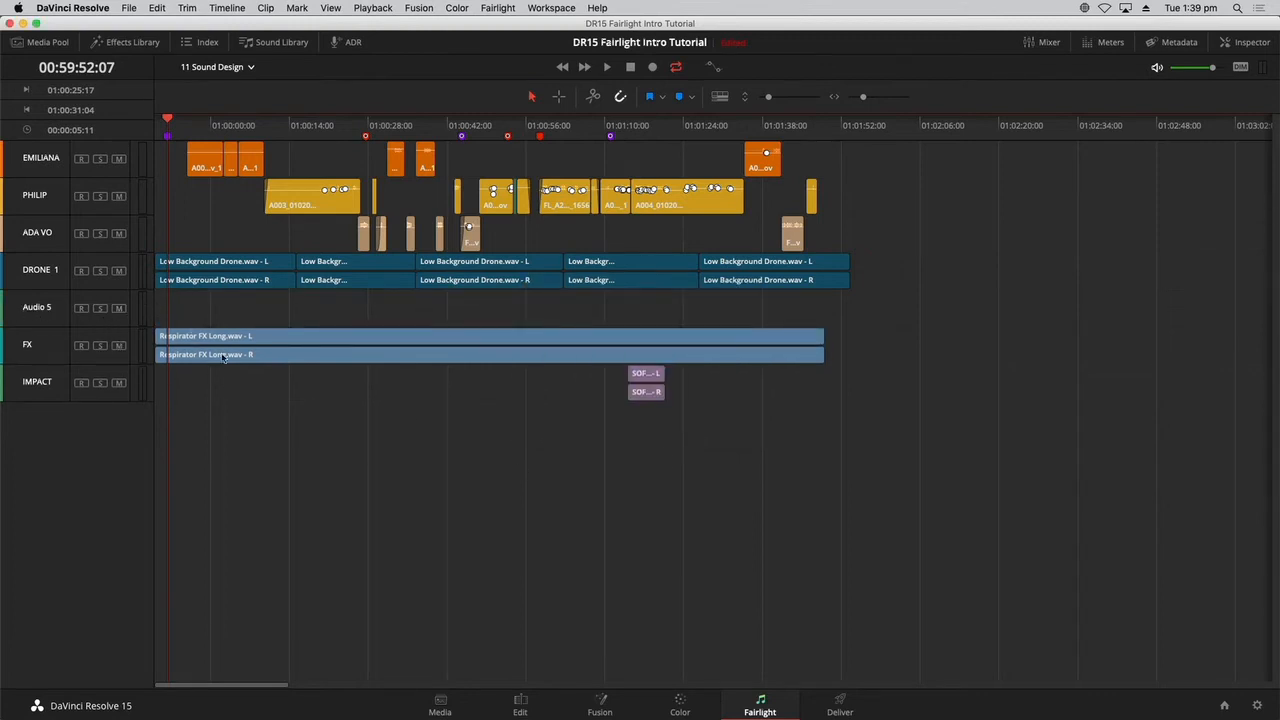
Rename the new audio track below DRONE 1 as HEART MONITOR.
double_click(48, 311)
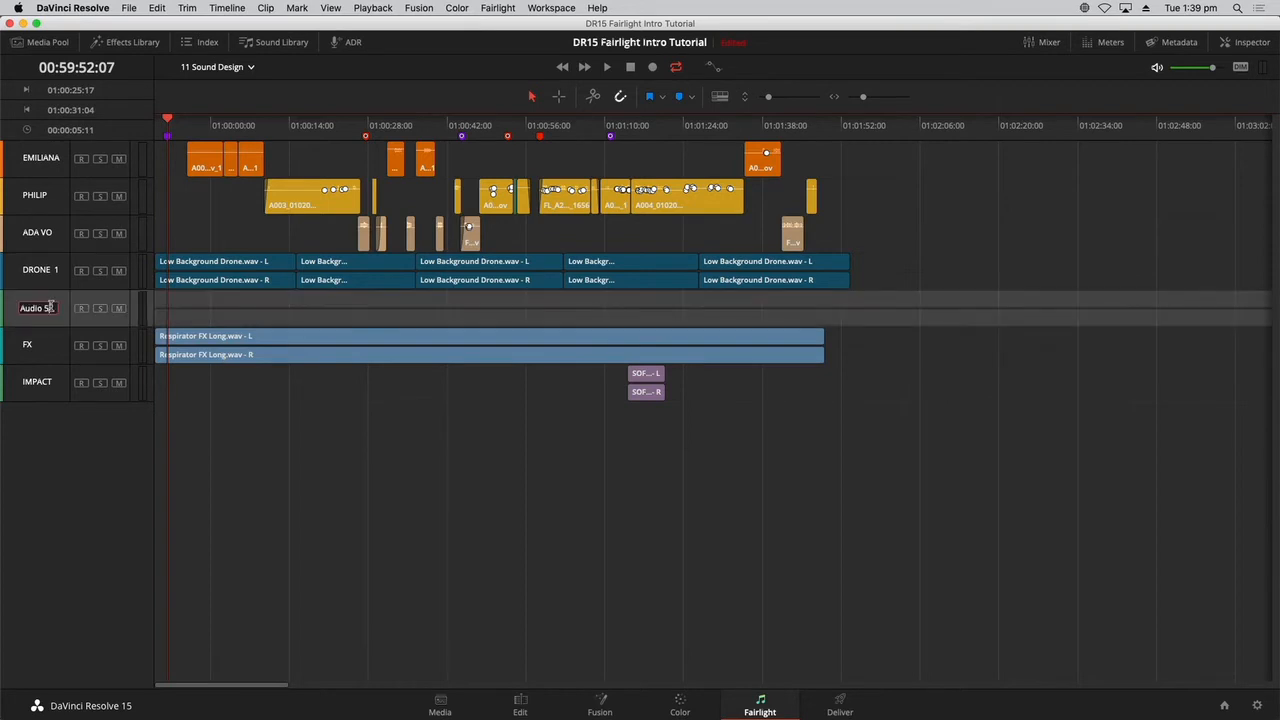
text(HEART MONITOR)
click(236, 419)
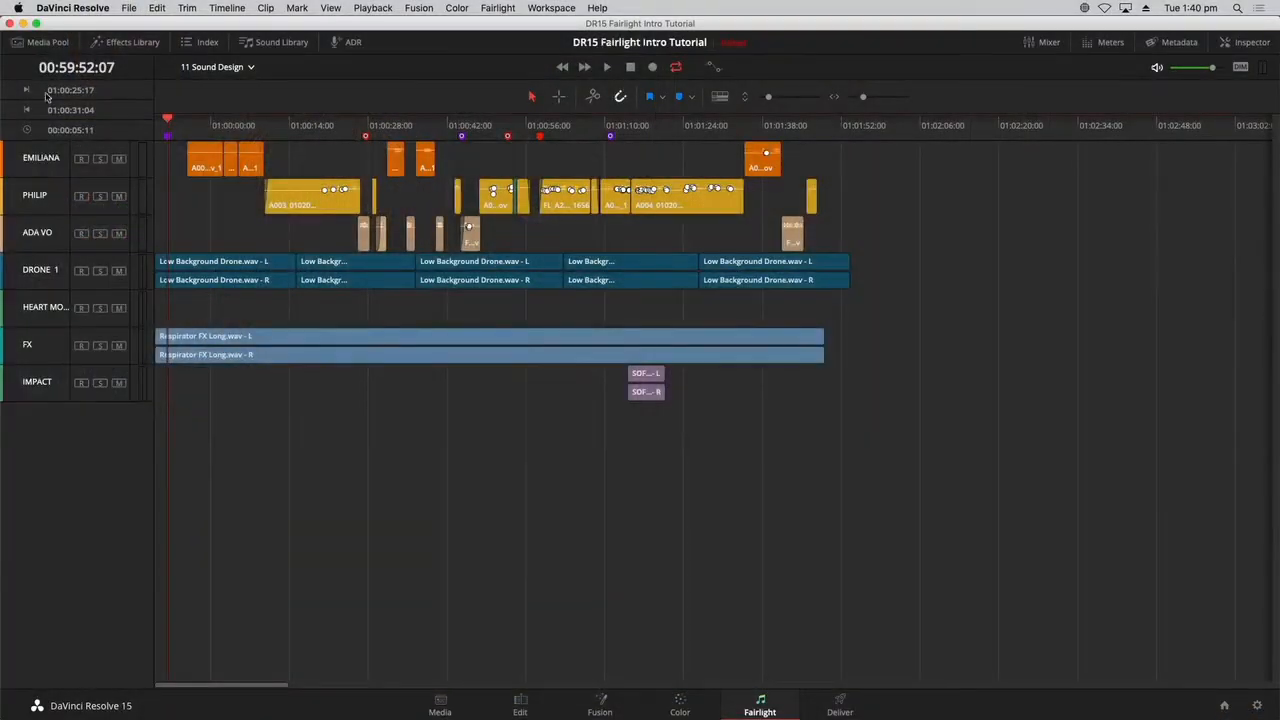
Show the Media Pool, widen its bin list and open the Tutorial Timelines bin.
click(48, 43)
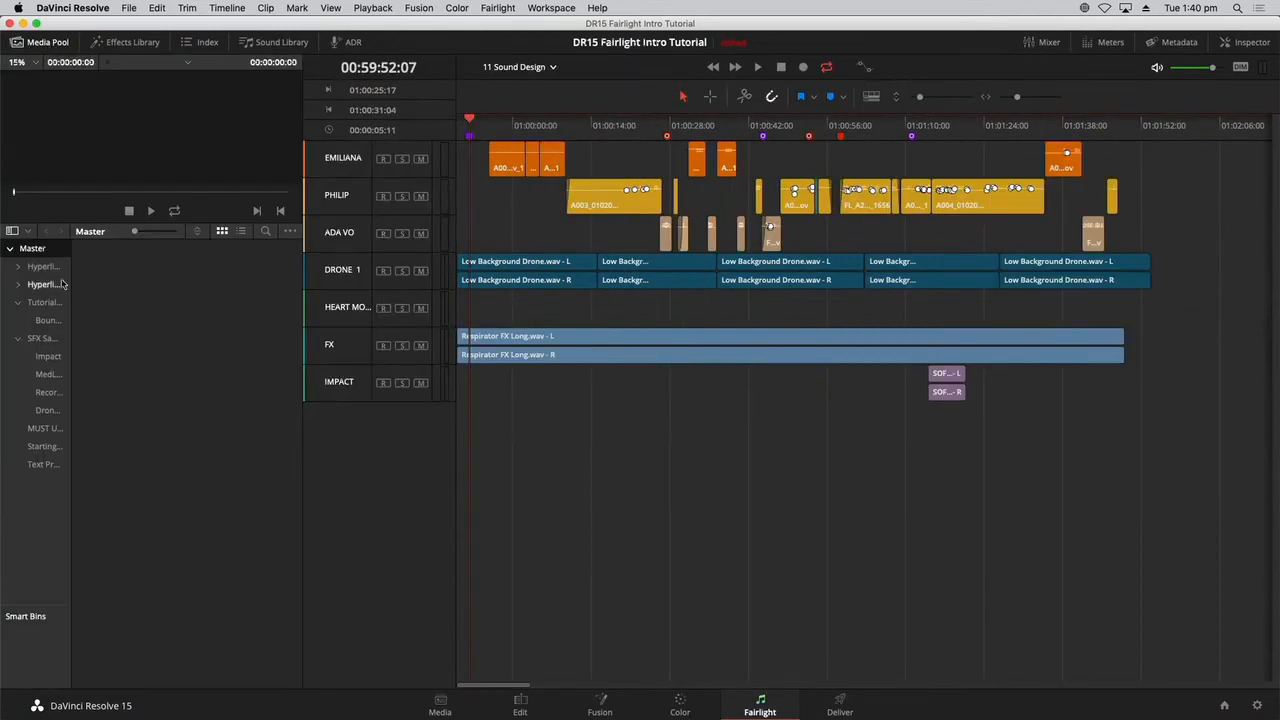
drag(71, 312, 143, 312)
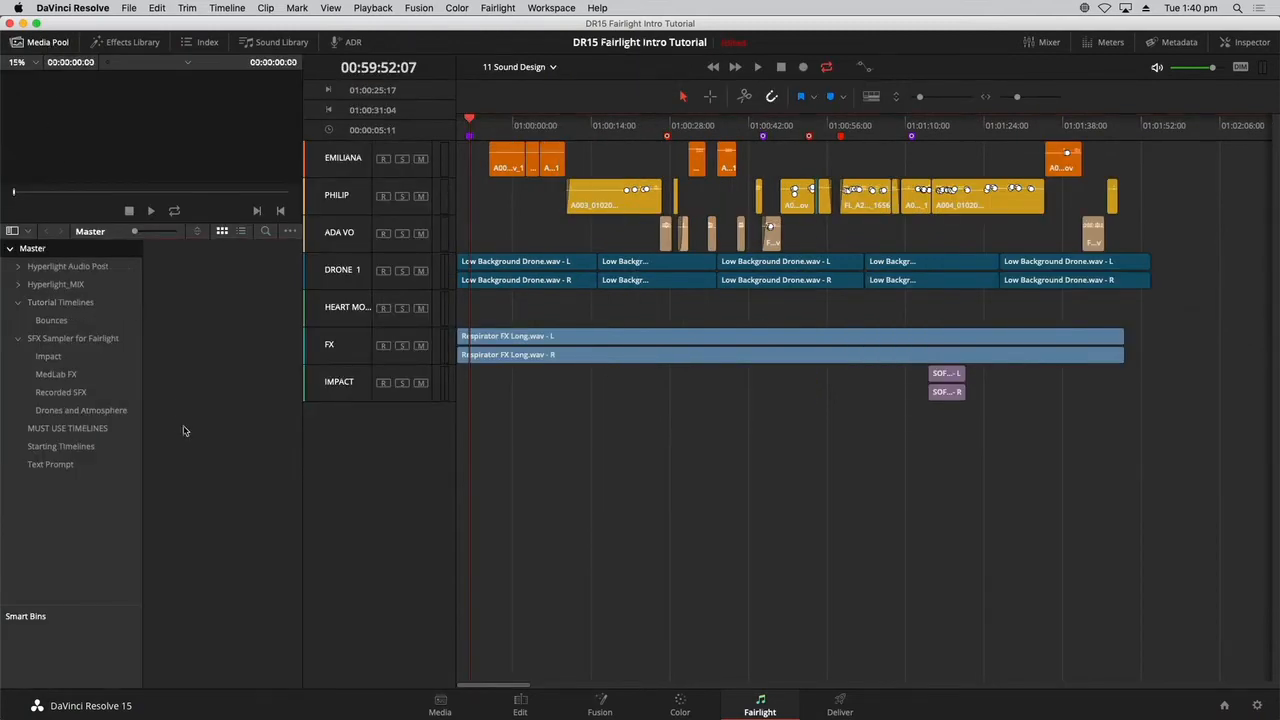
click(84, 305)
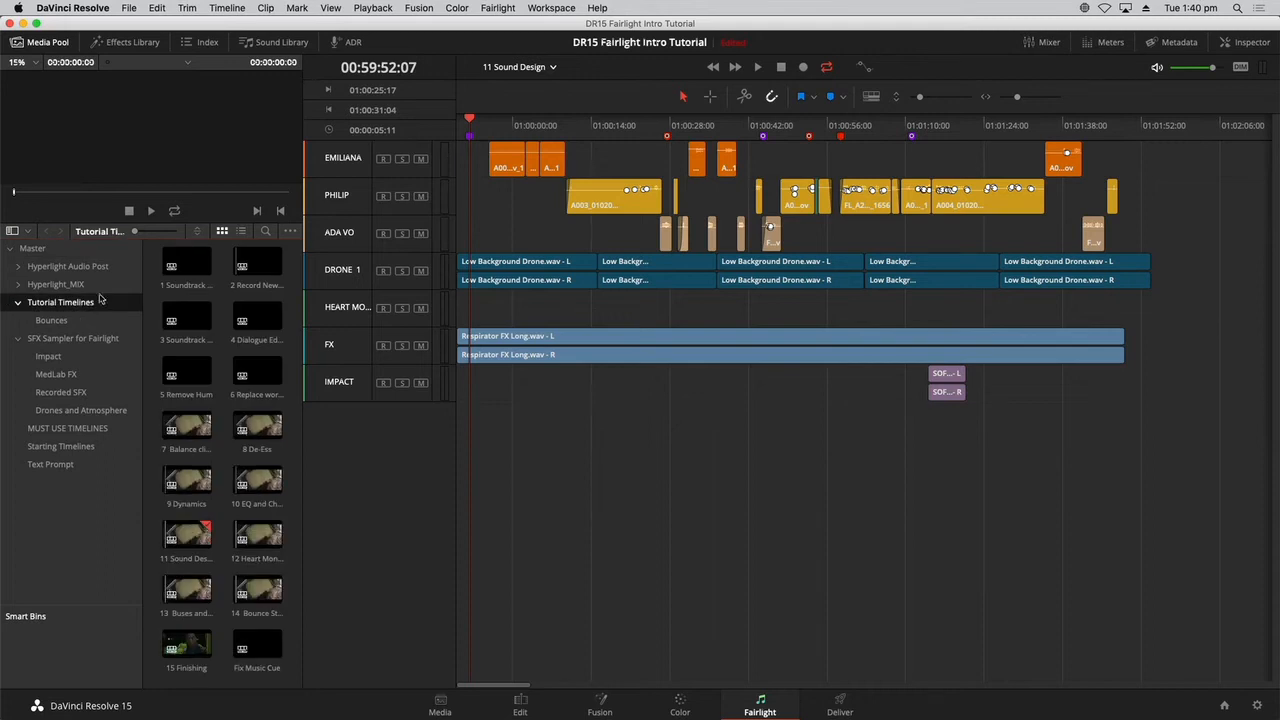
right_click(110, 309)
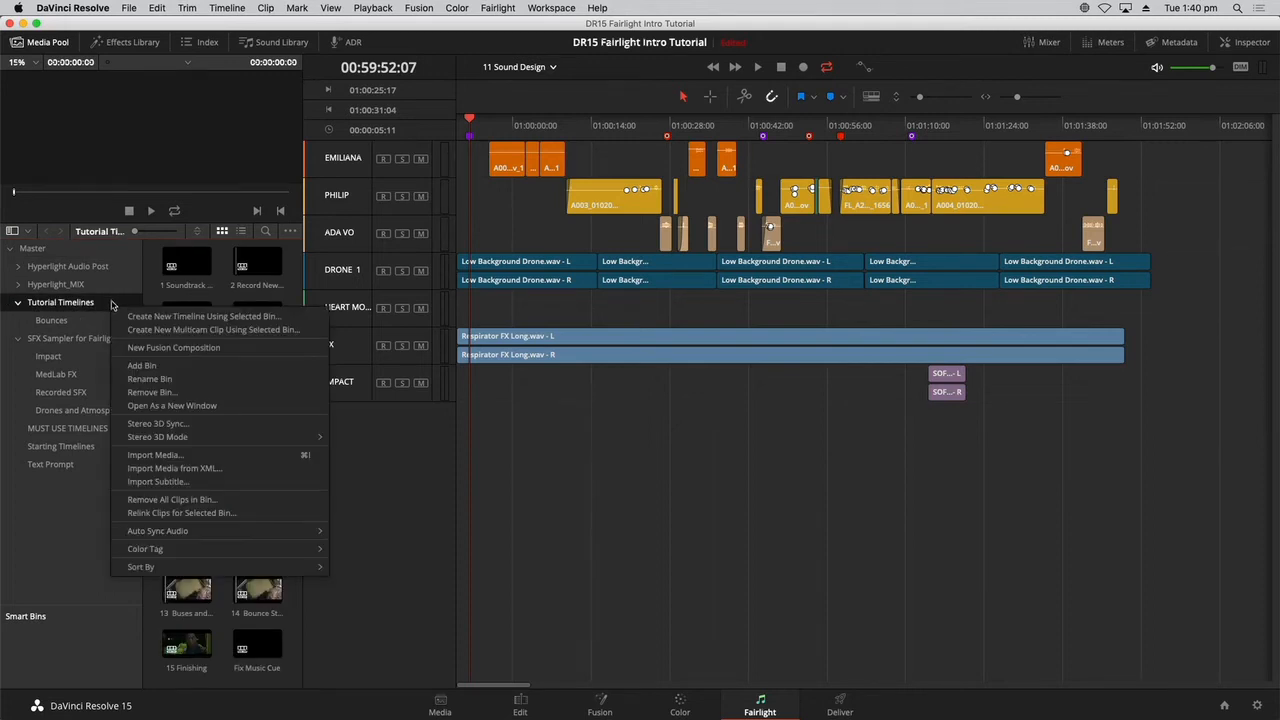
click(124, 289)
click(114, 306)
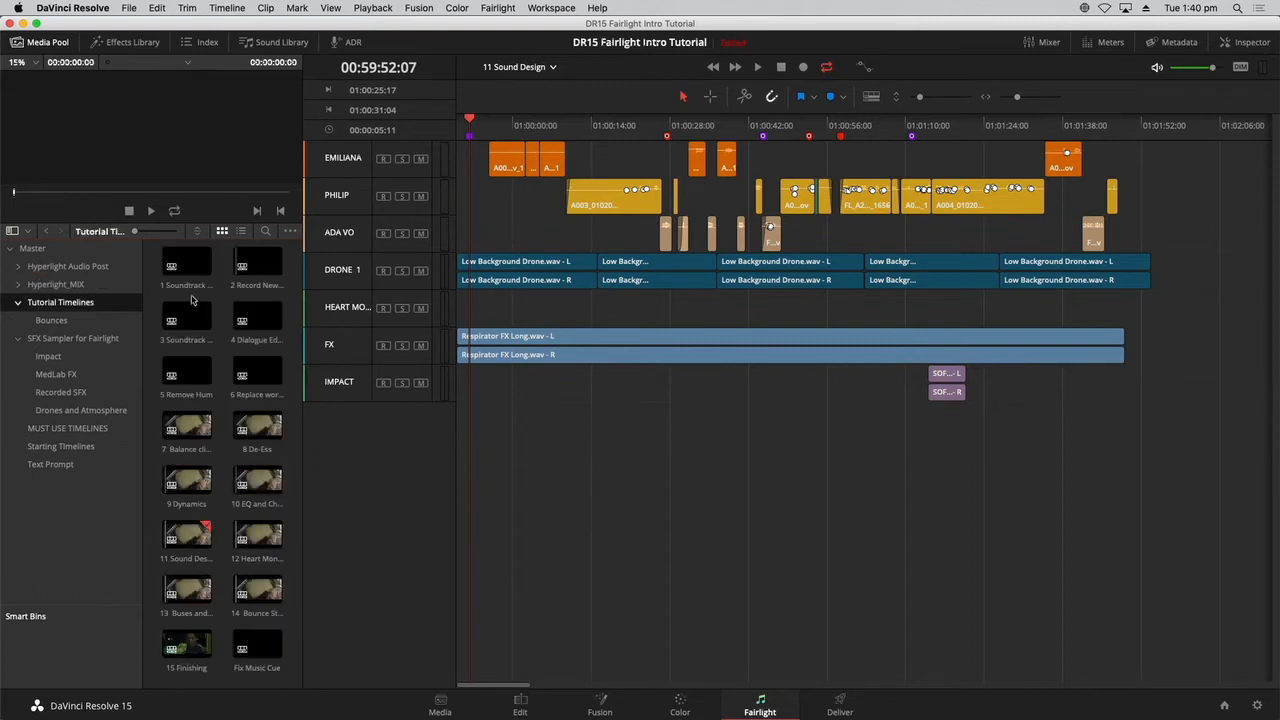
Create an empty timeline named Heart Monitor Mp with one audio track in the Tutorial Timelines bin, and hide the Media Pool.
right_click(227, 300)
mouse_move(241, 309)
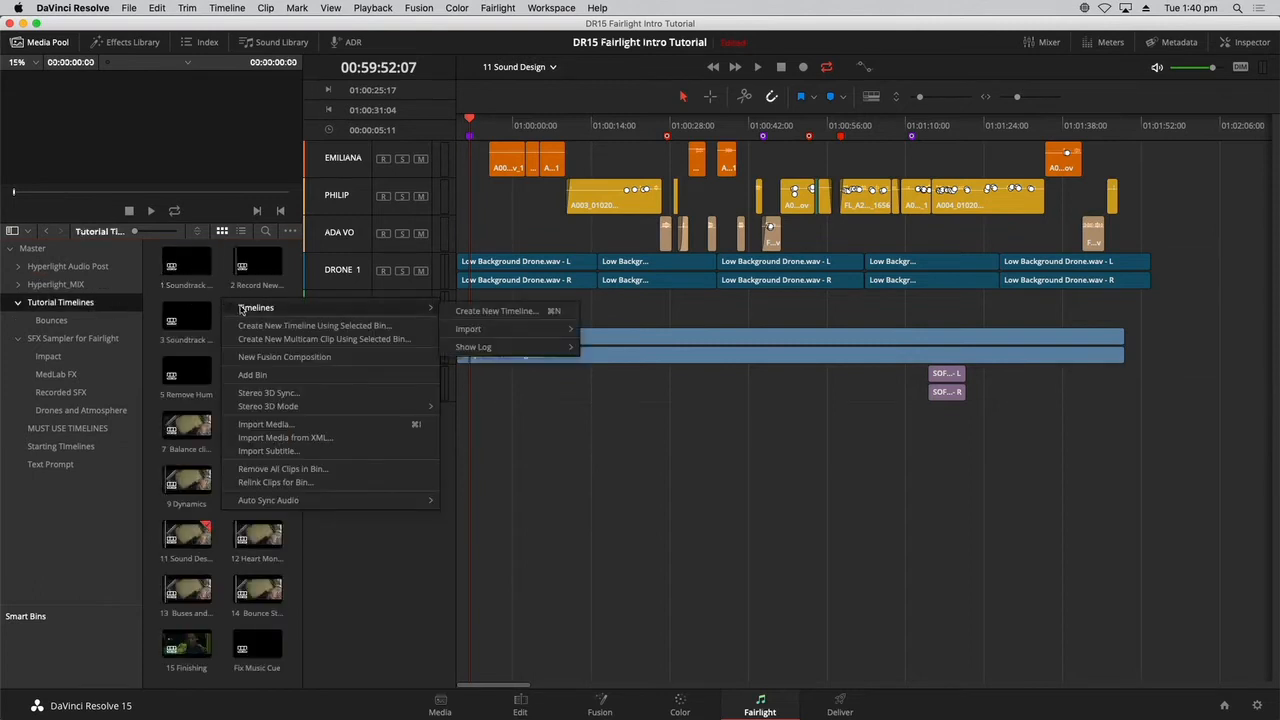
click(459, 311)
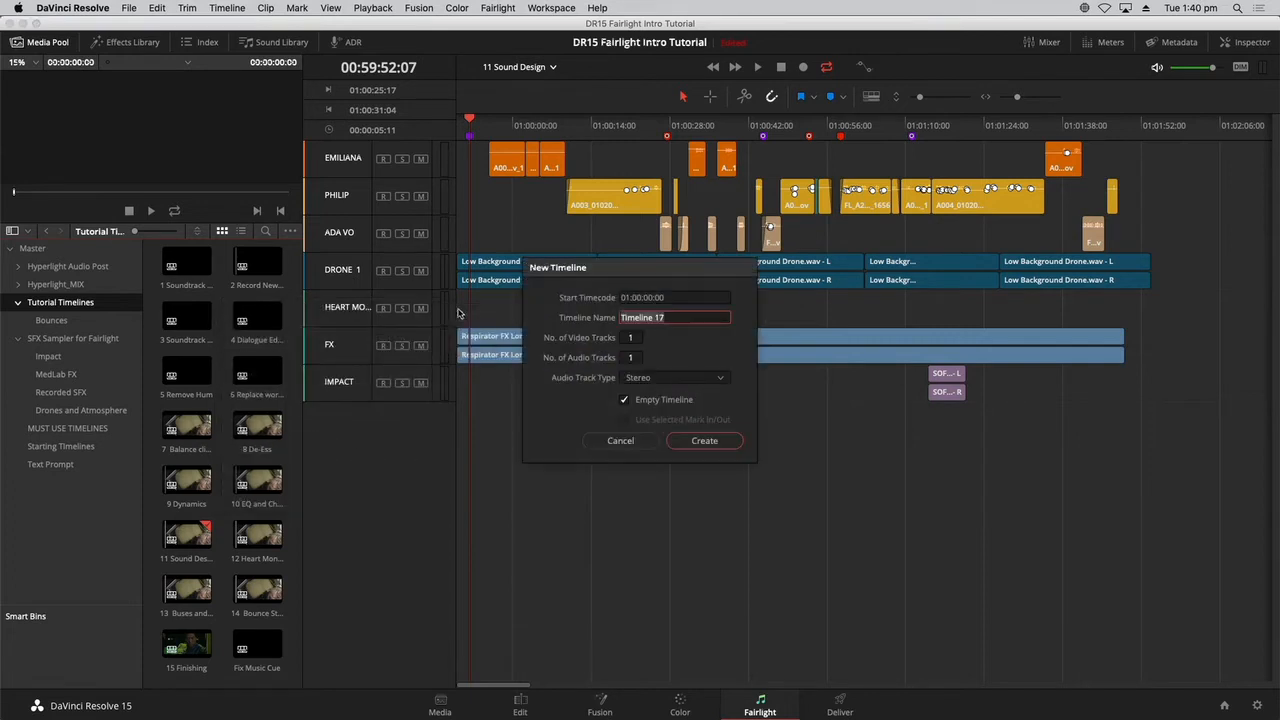
key(BackSpace)
key(Return)
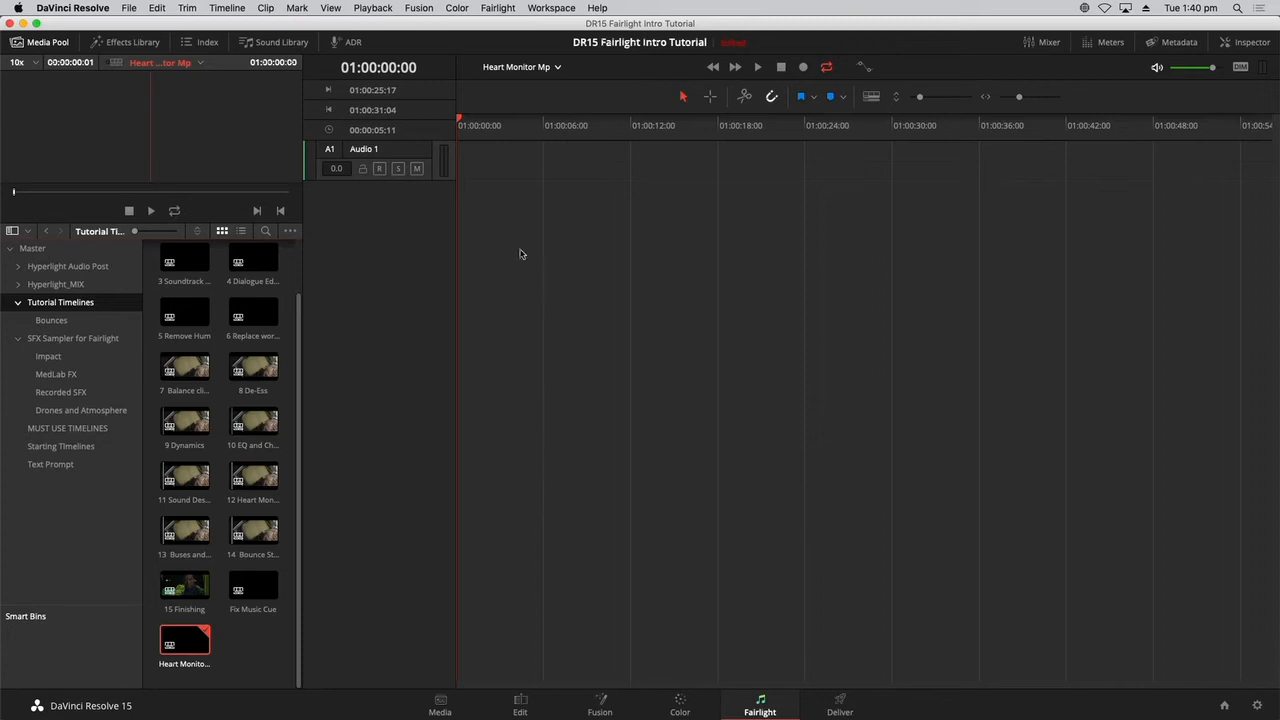
click(38, 42)
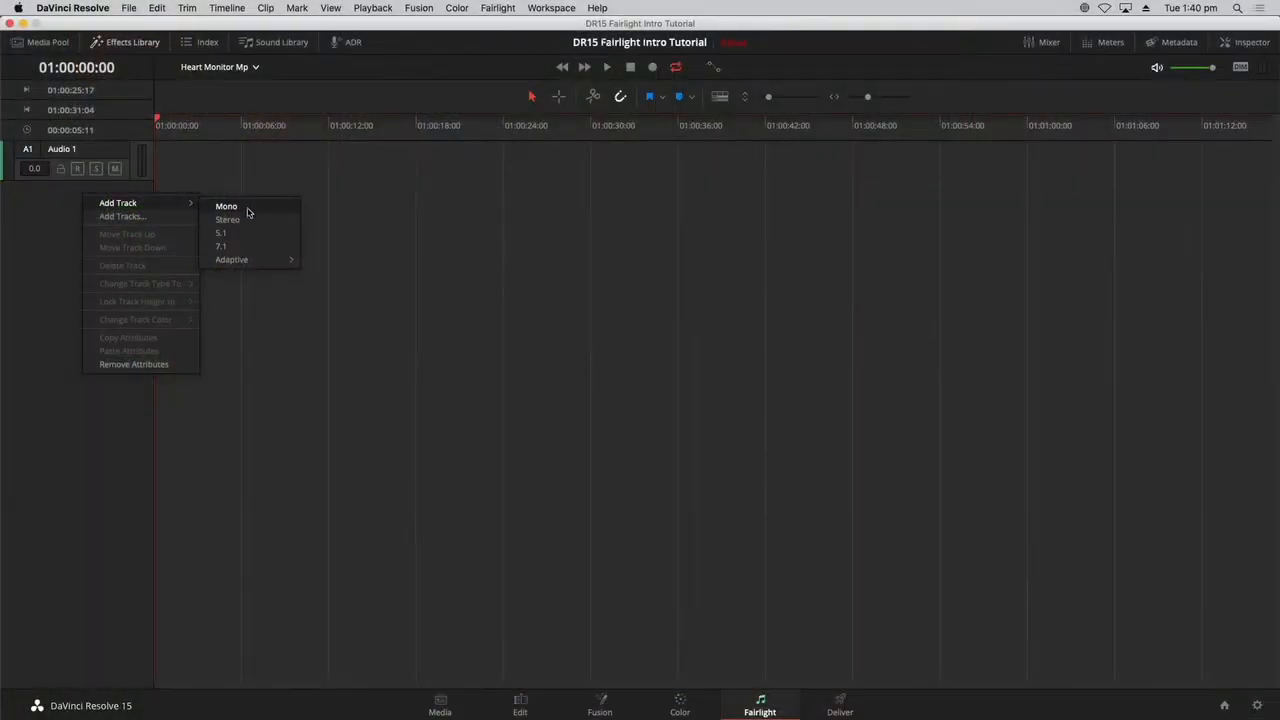
Add a second audio track to the Heart Monitor Mp timeline, and name the two tracks NOISE and TONE.
click(249, 220)
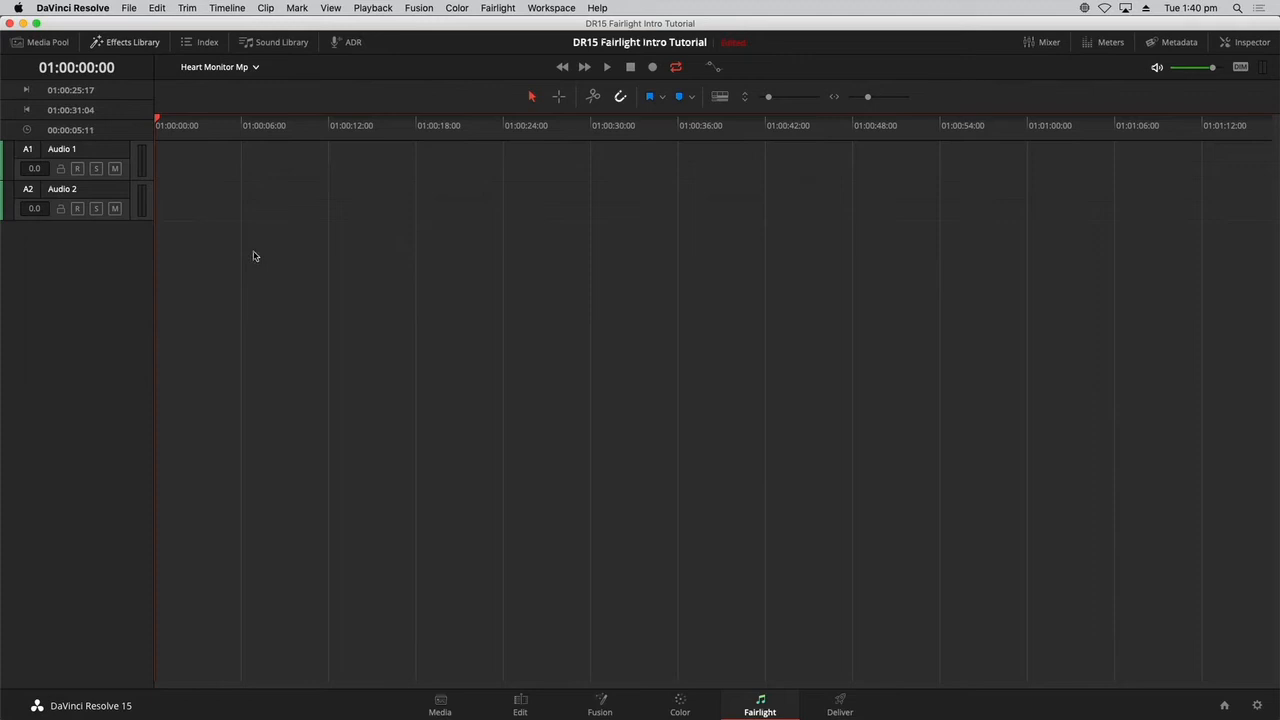
double_click(62, 150)
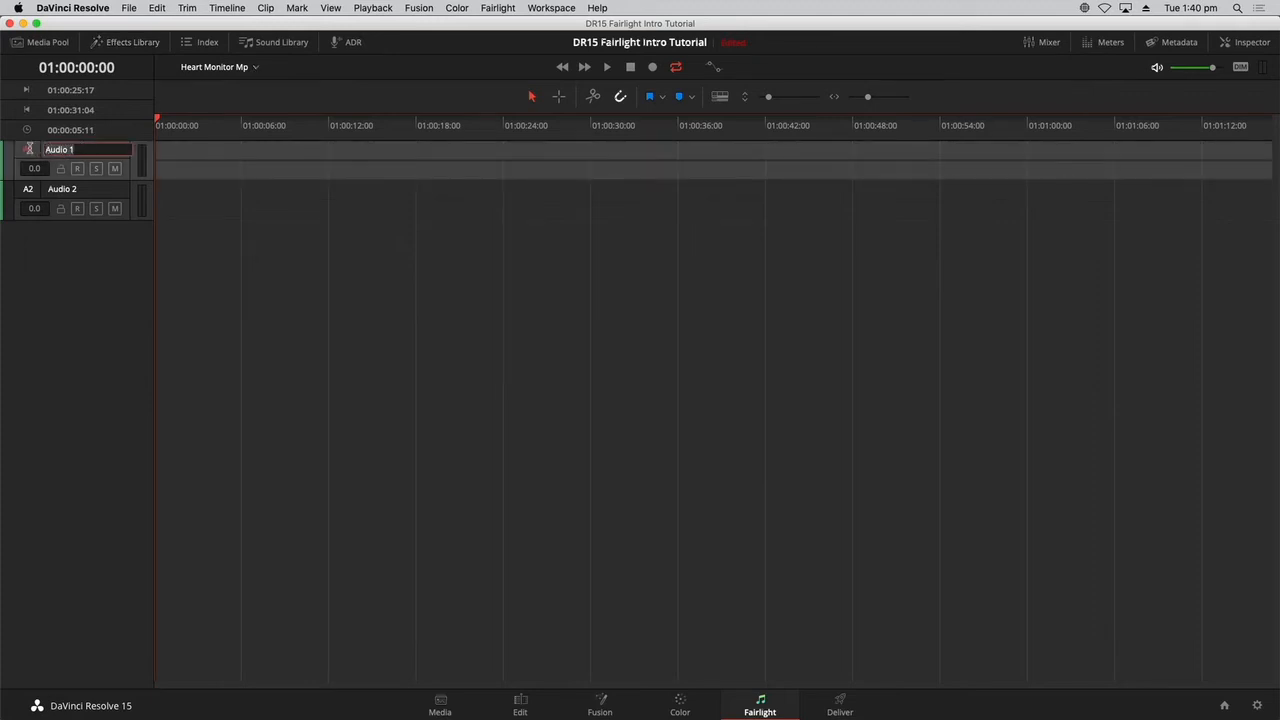
text(NOISE)
double_click(76, 189)
drag(77, 189, 17, 189)
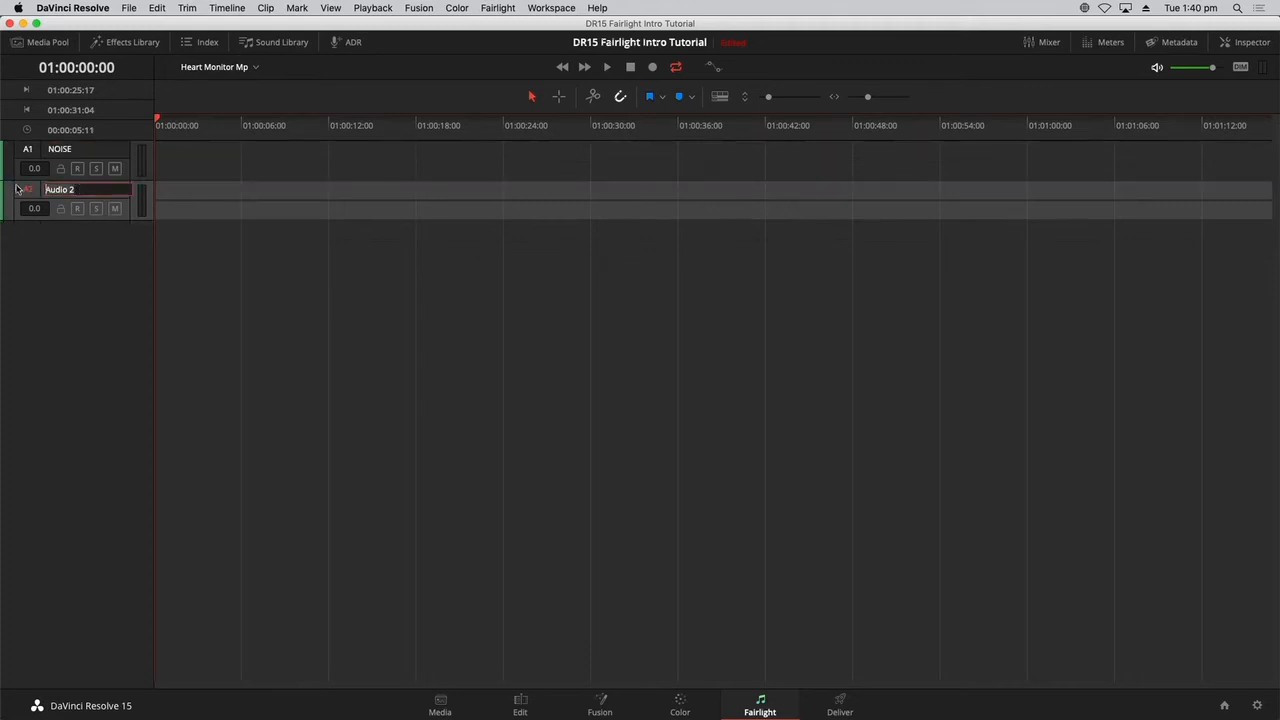
text(TONE)
click(318, 253)
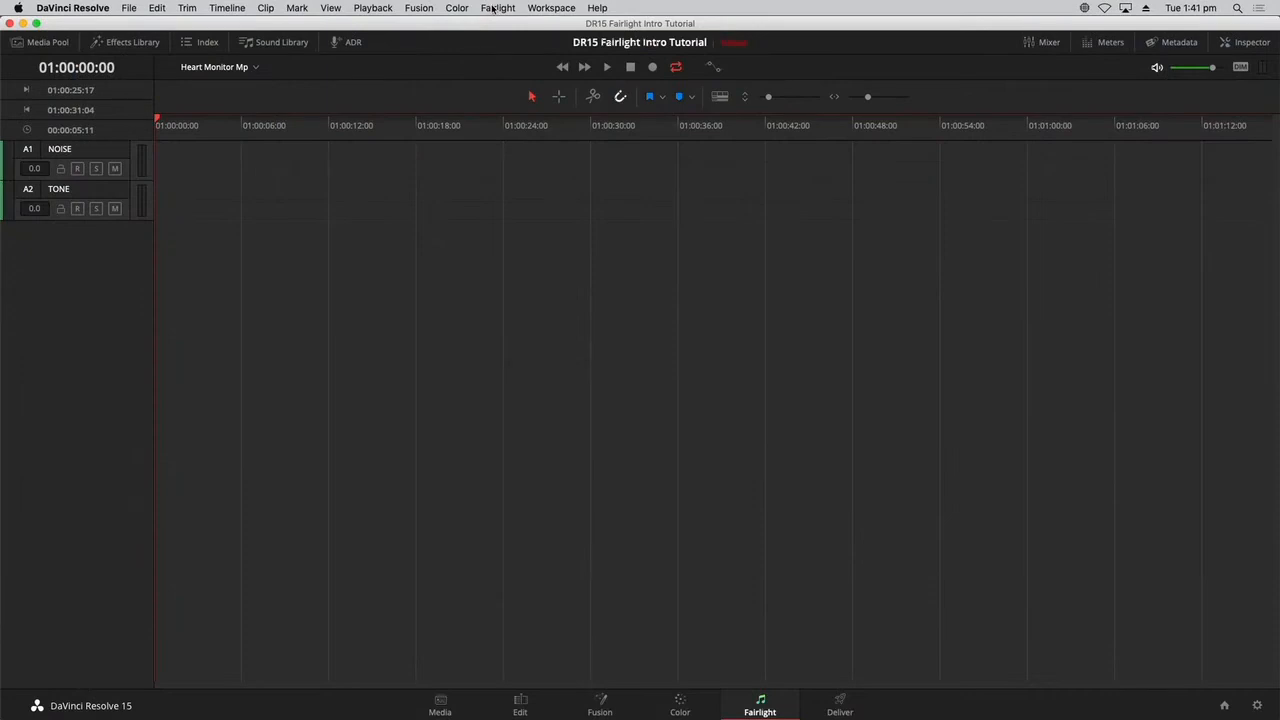
Patch the Noise system test tone to the left and right track inputs of the NOISE track.
click(493, 9)
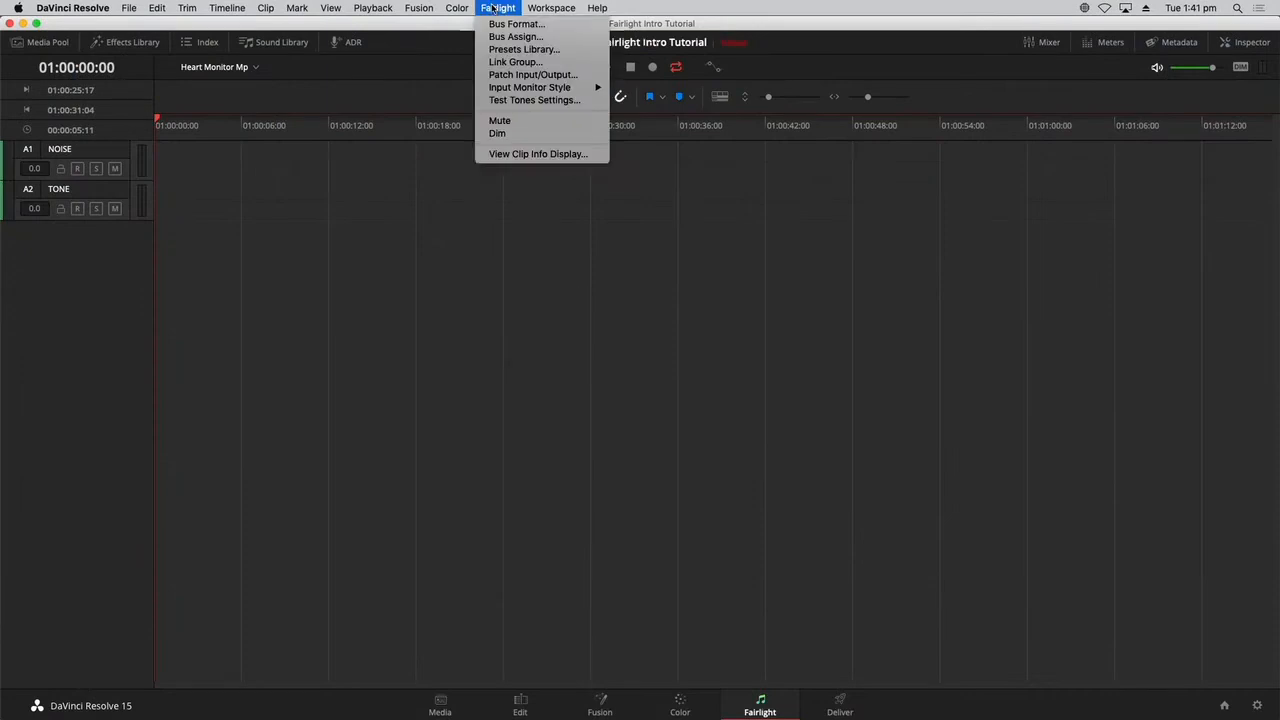
click(484, 100)
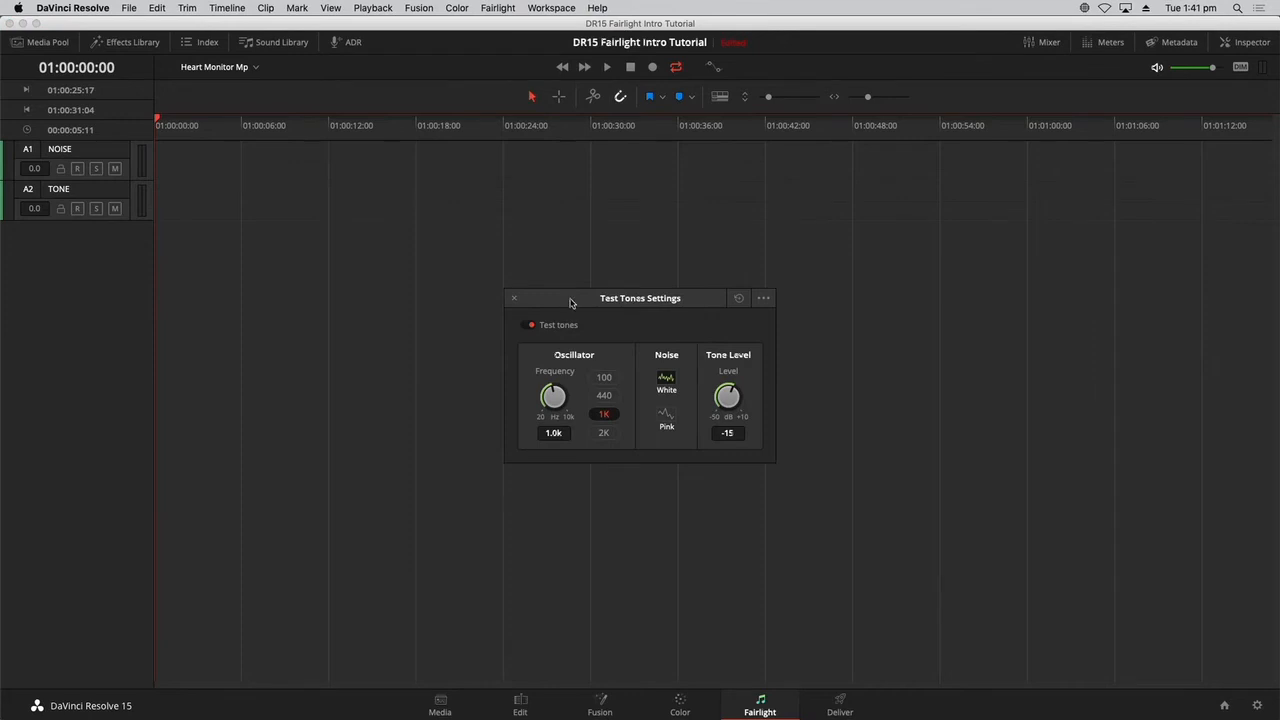
drag(571, 303, 548, 234)
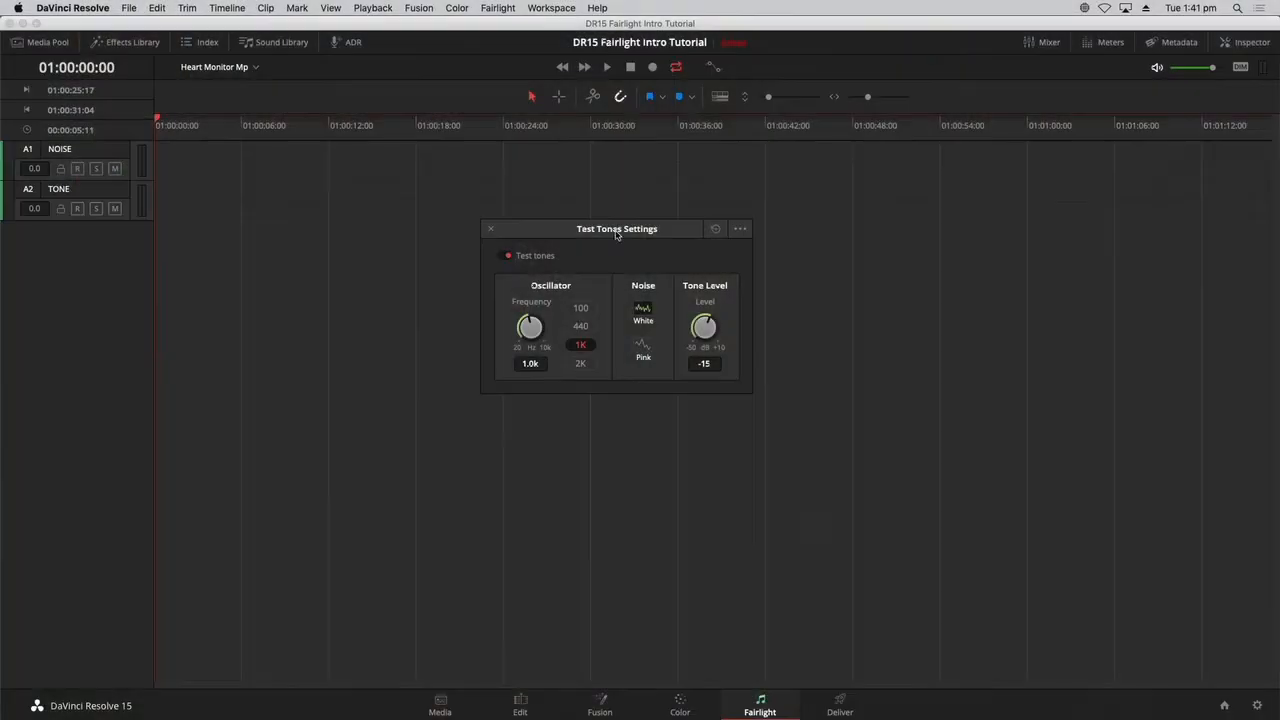
click(740, 229)
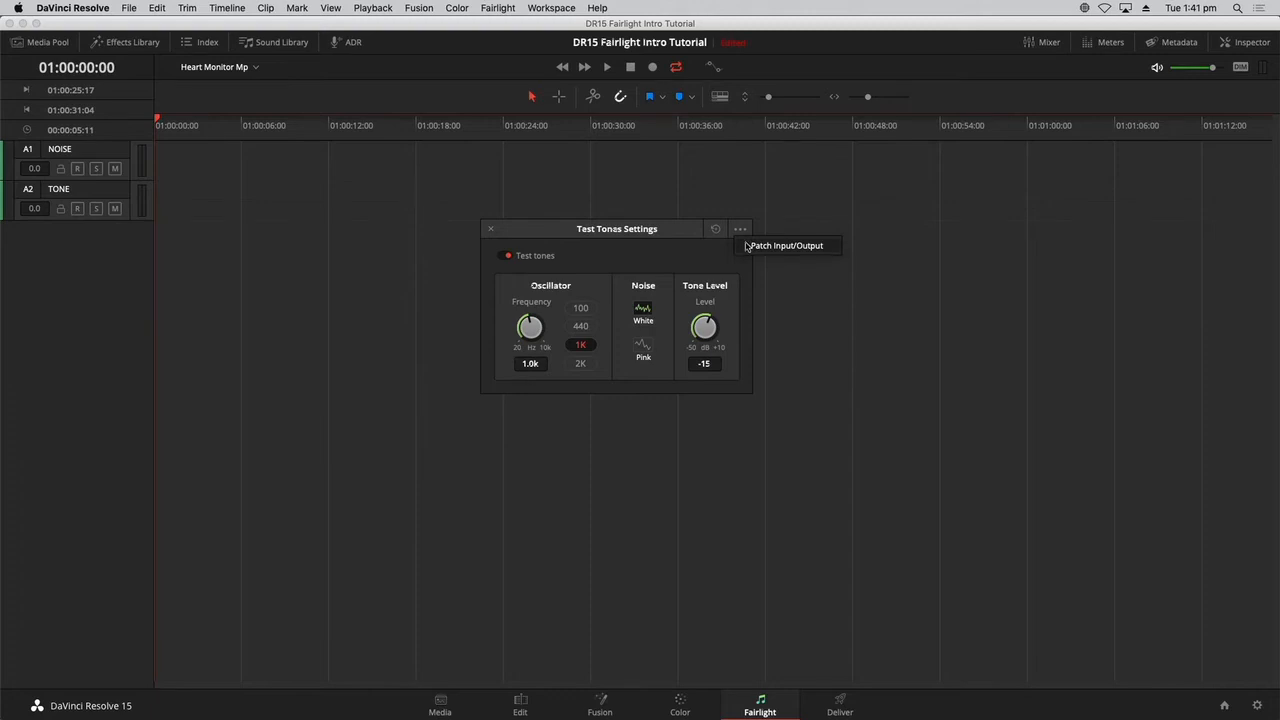
click(746, 246)
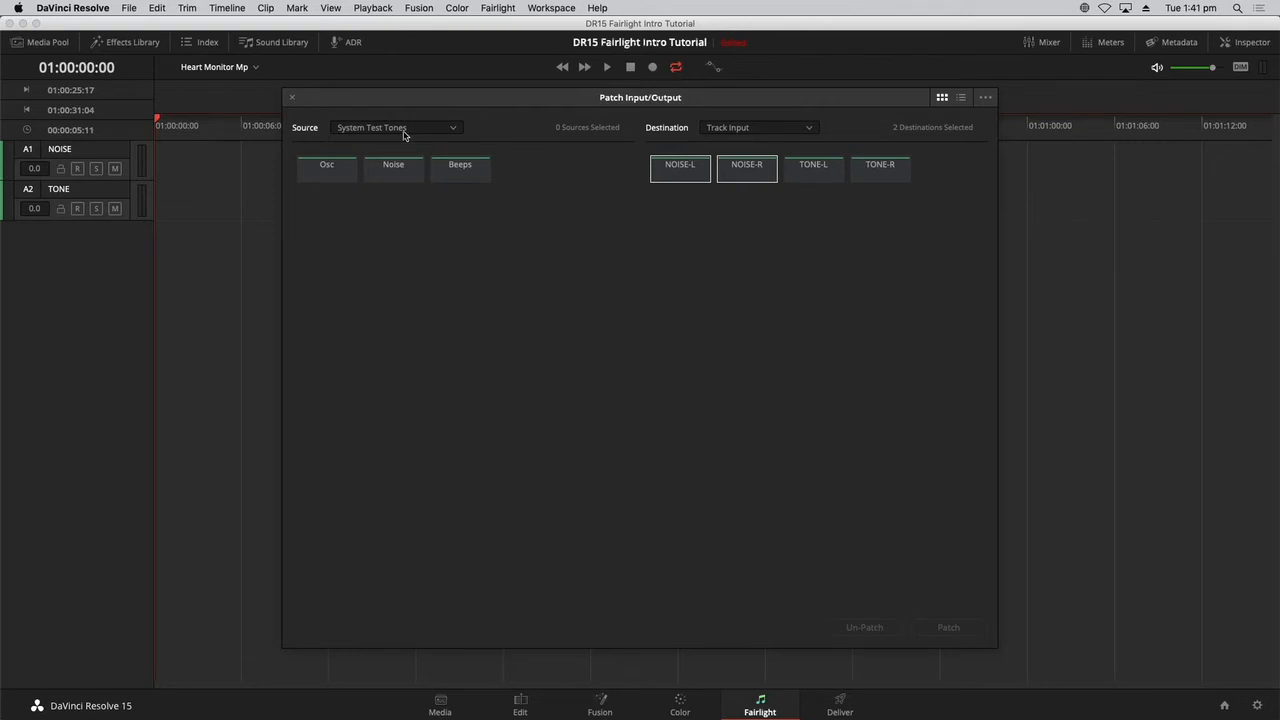
click(404, 175)
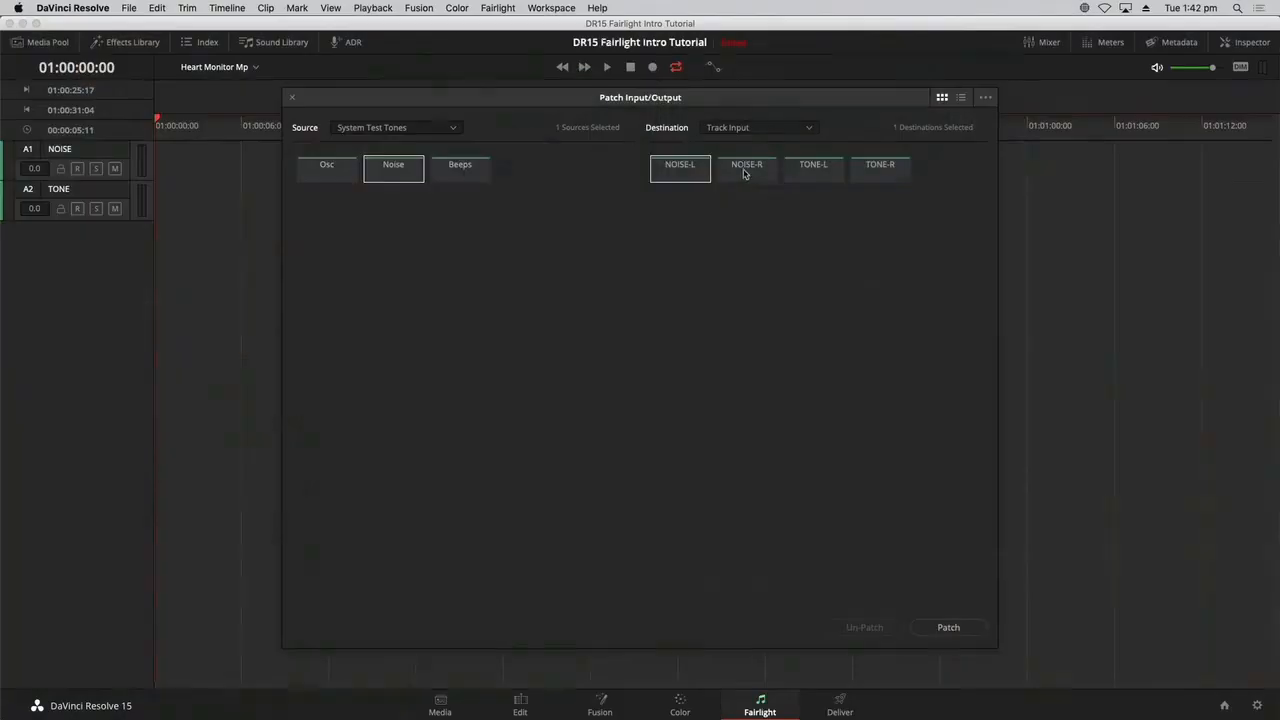
click(747, 175)
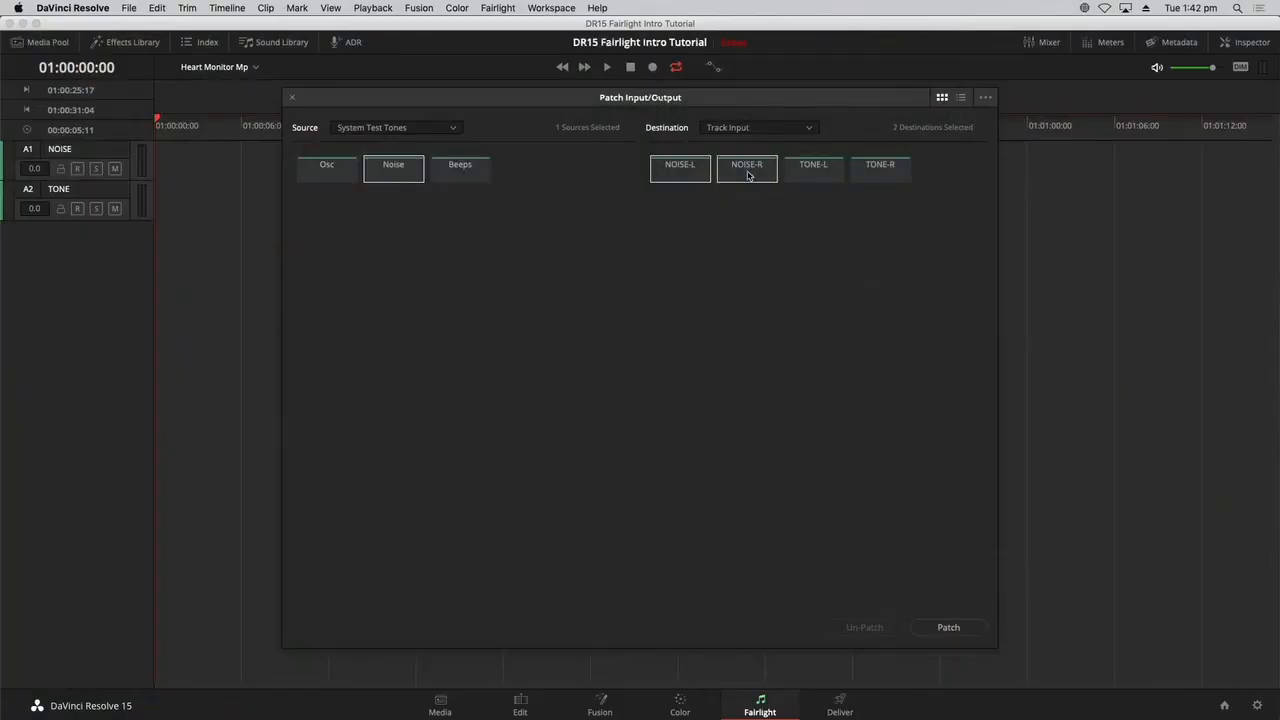
click(971, 634)
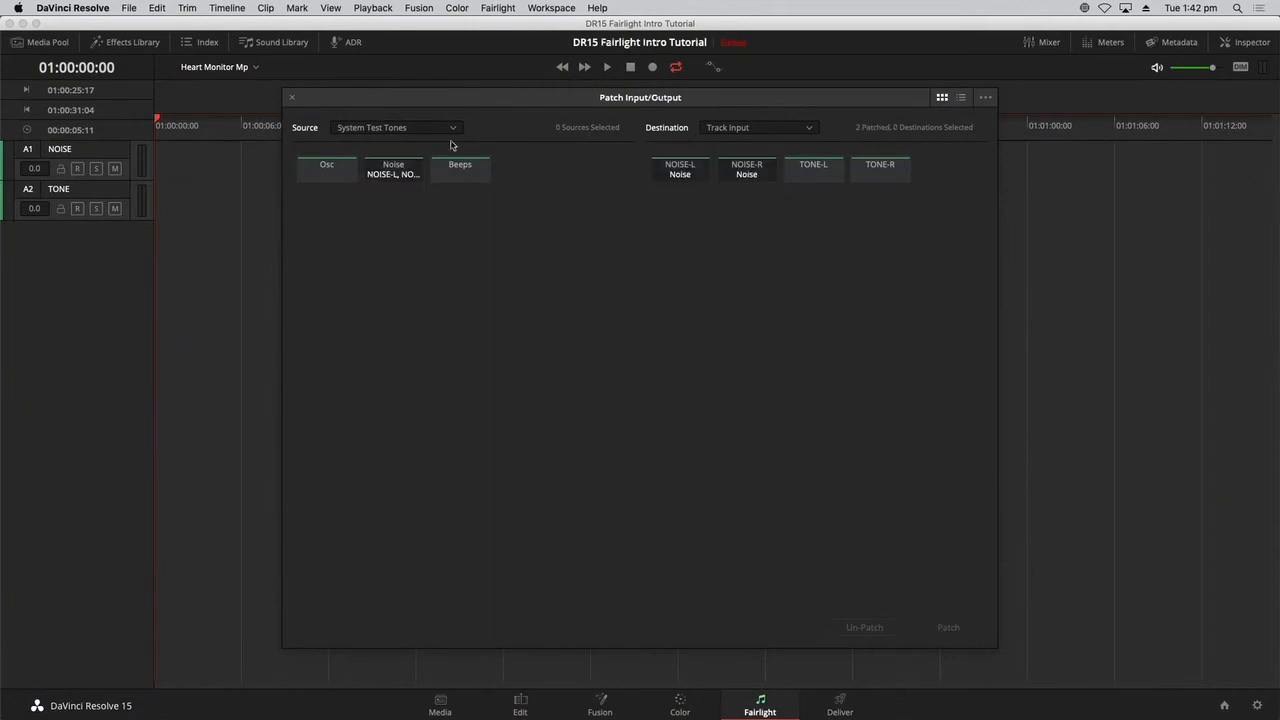
click(293, 98)
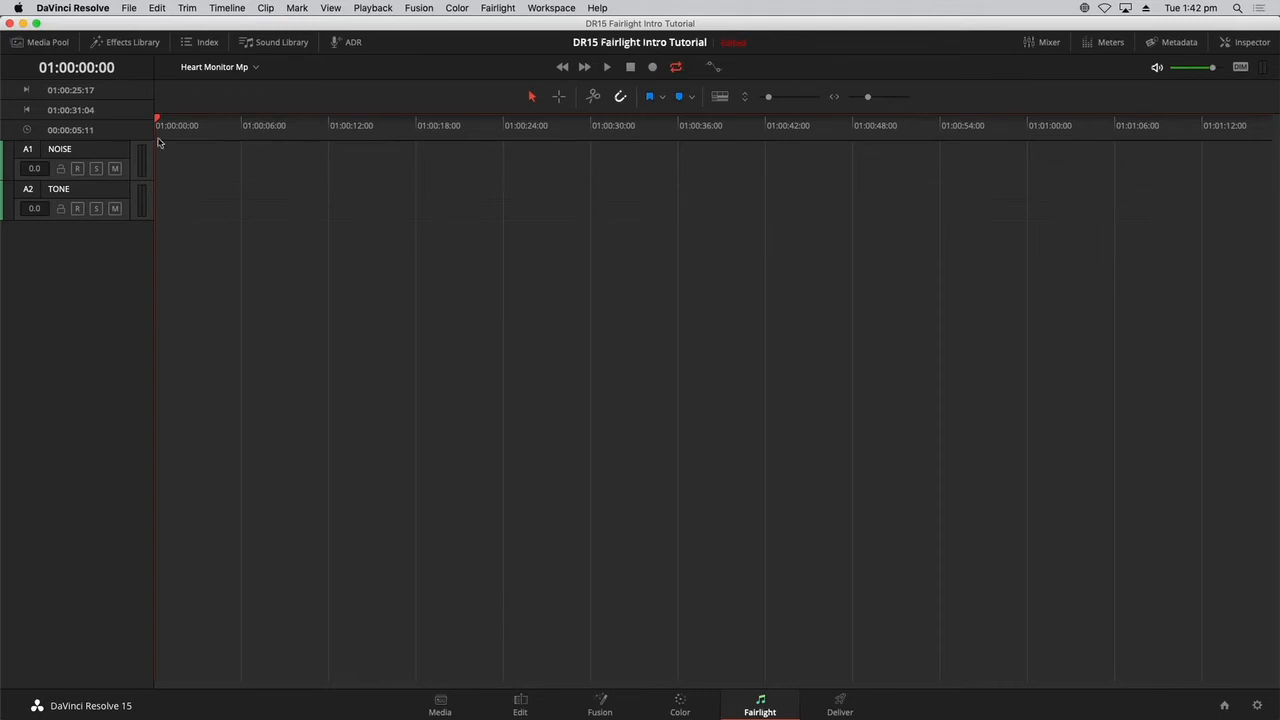
Dim the monitoring level, arm the NOISE track for recording and mute it.
click(1240, 68)
click(77, 169)
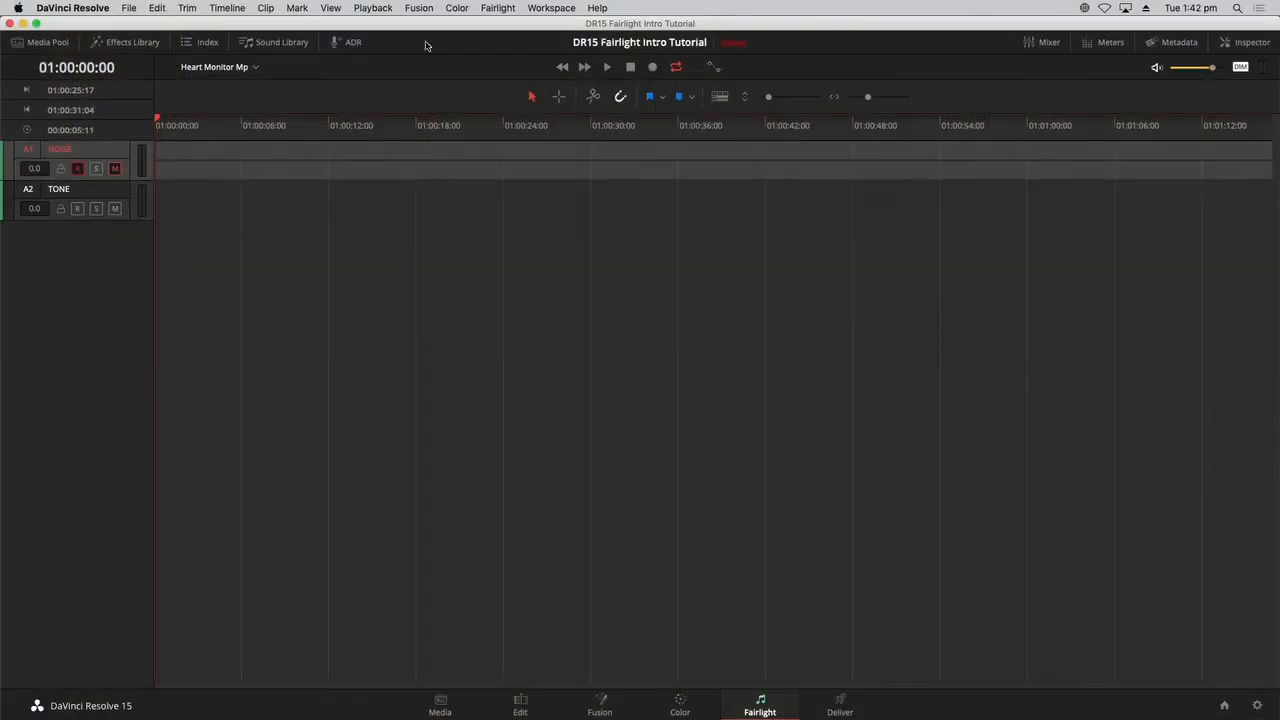
Set the test tone noise type to Pink, briefly unmuting the NOISE track to monitor it.
click(490, 8)
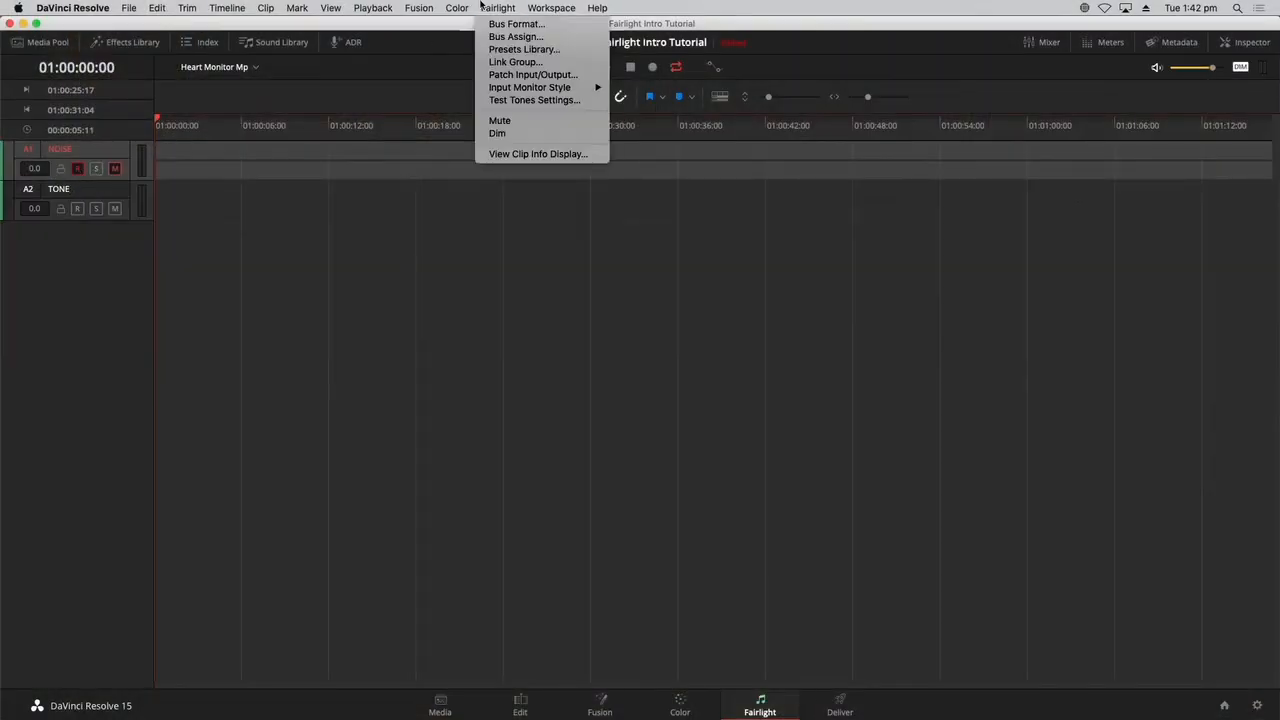
click(490, 101)
drag(570, 229, 570, 242)
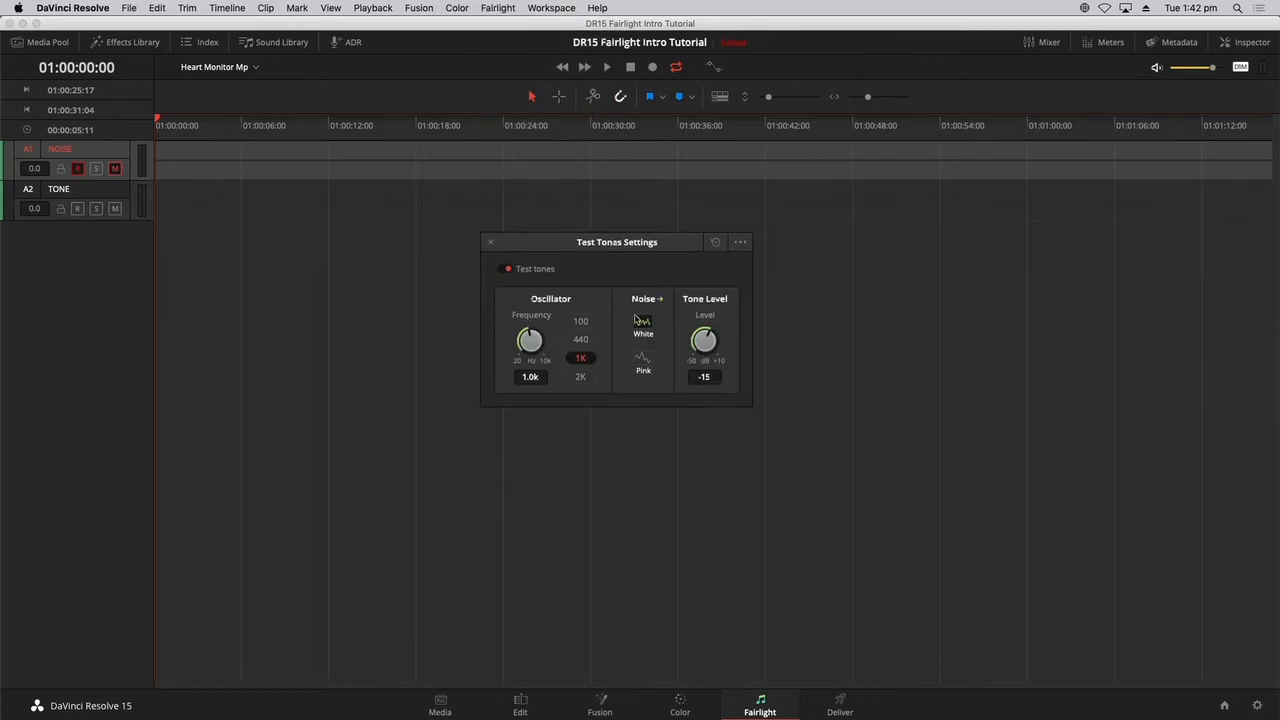
click(114, 168)
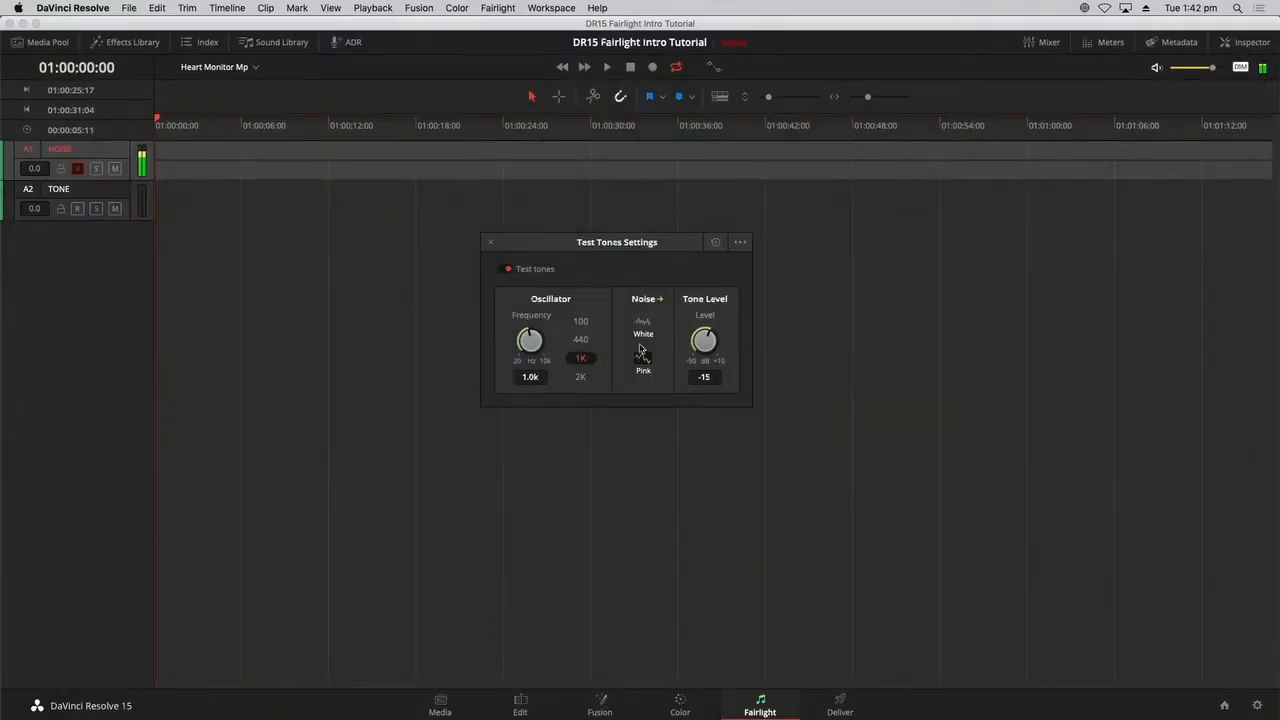
click(114, 170)
Record about seven seconds of pink noise on the NOISE track from the timeline start, and move the playhead back within the clip.
click(652, 67)
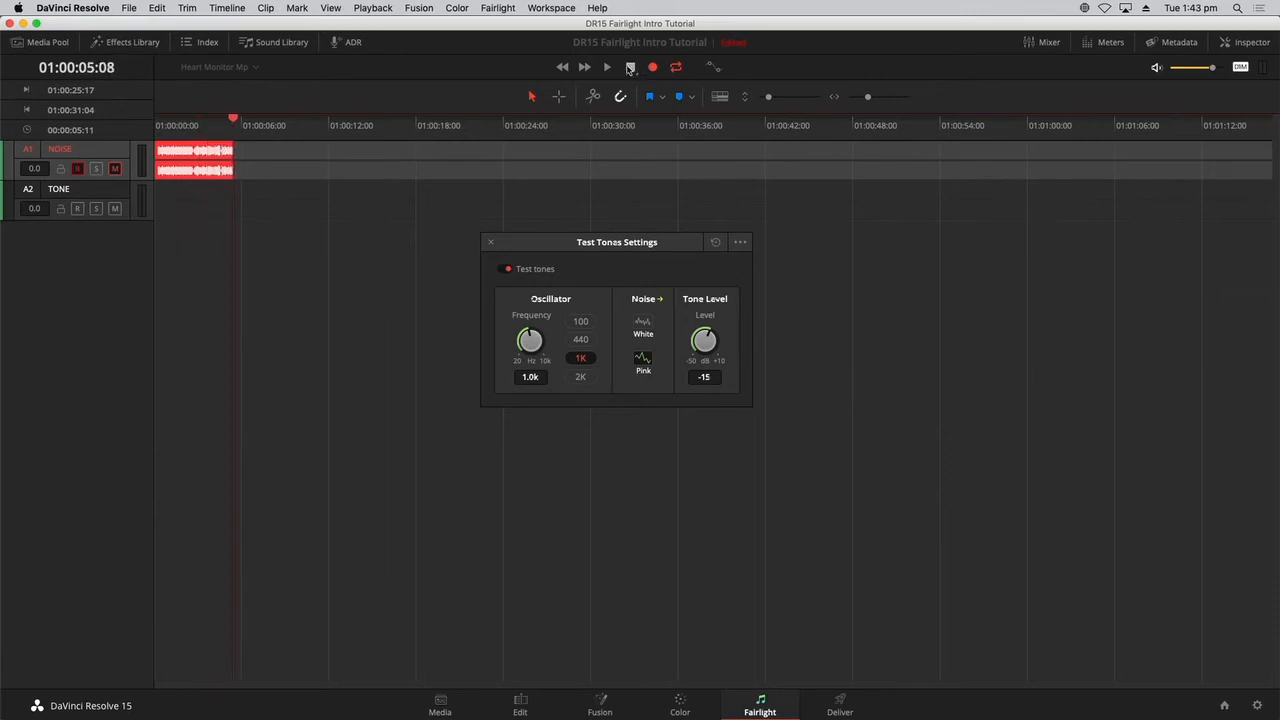
click(630, 67)
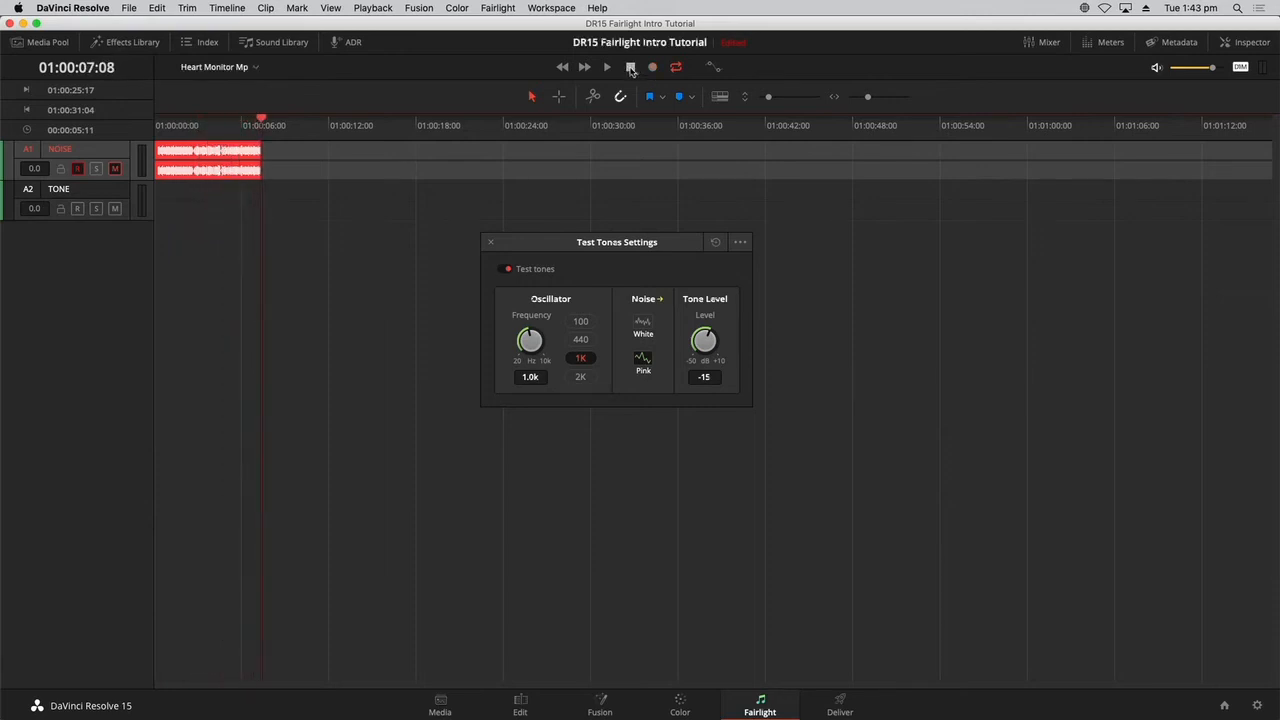
click(217, 141)
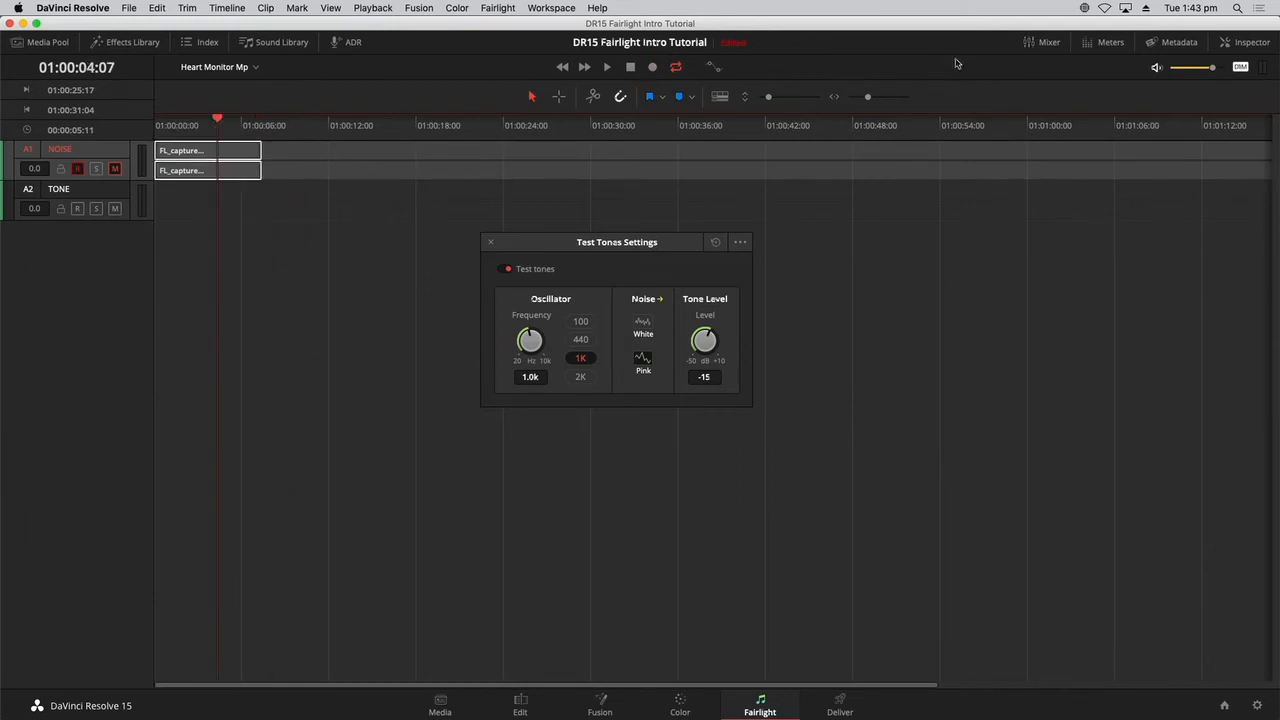
Show the audio meters and move the test tone settings clear of the timeline ruler.
click(1104, 42)
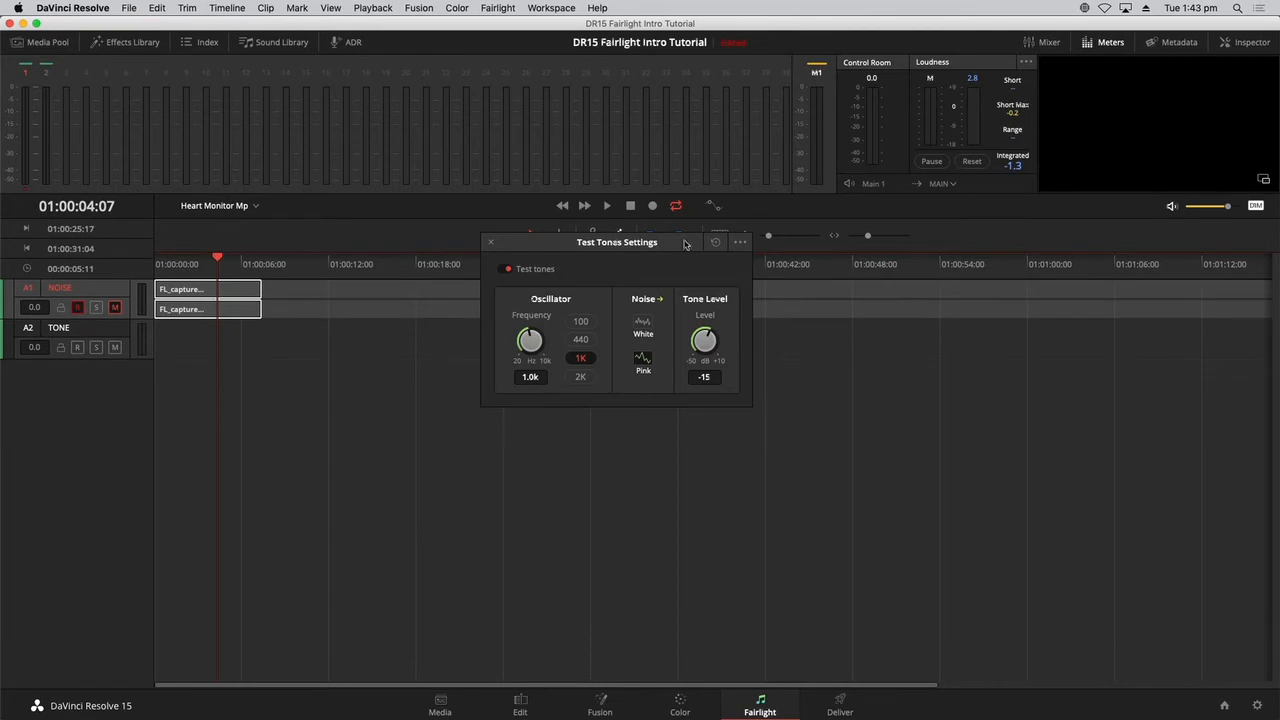
drag(685, 244, 699, 342)
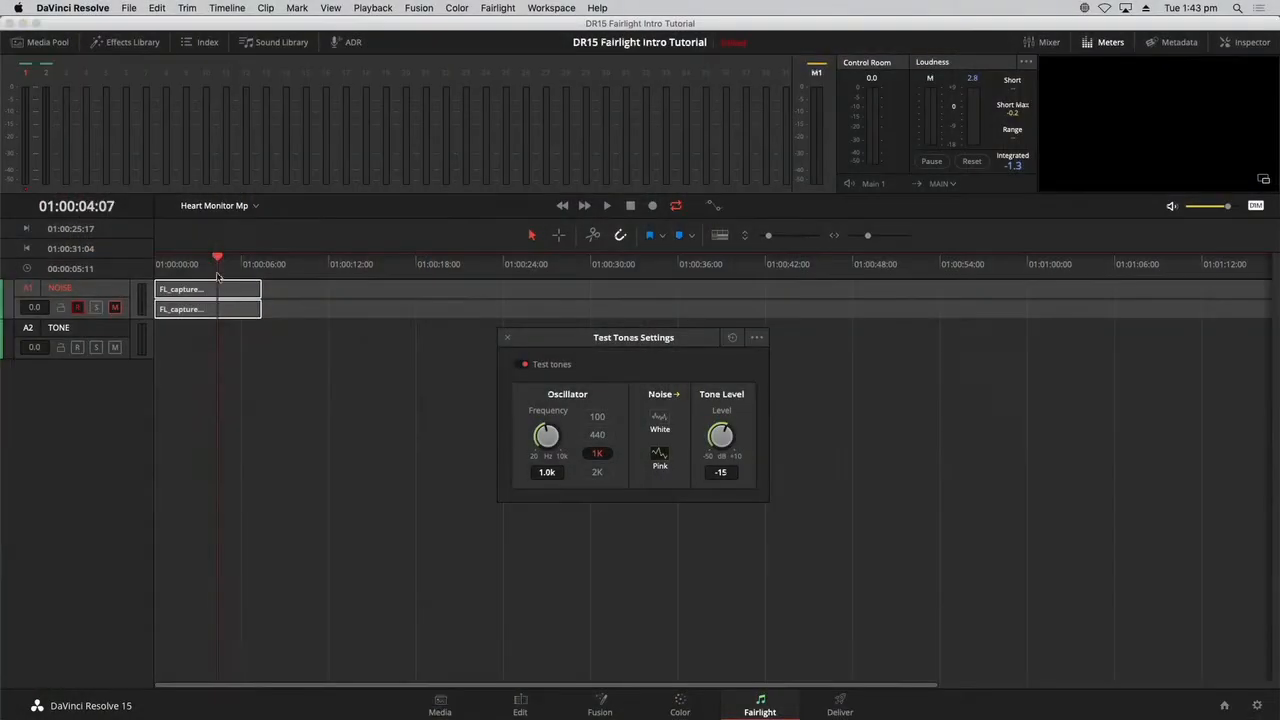
Play the recorded noise from 01:00:01:15 with the NOISE track unmuted to examine its meter level, and mute the track again.
drag(214, 266, 178, 266)
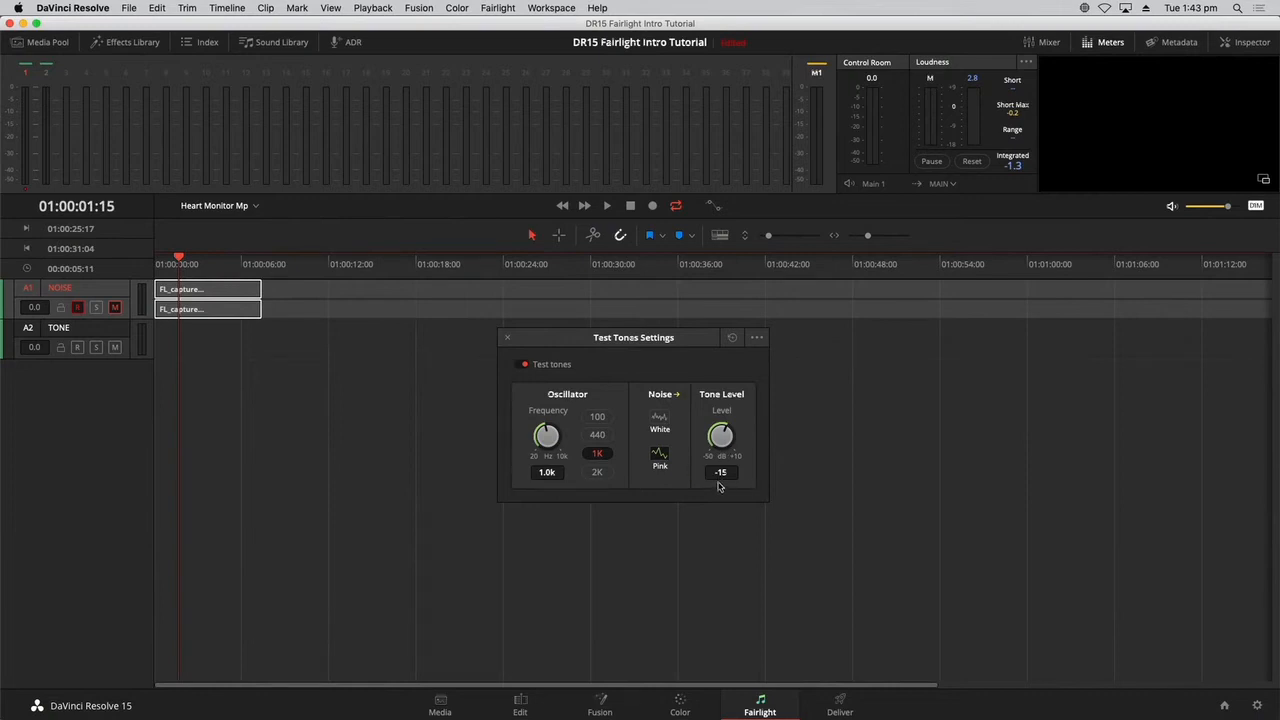
key(space)
click(115, 309)
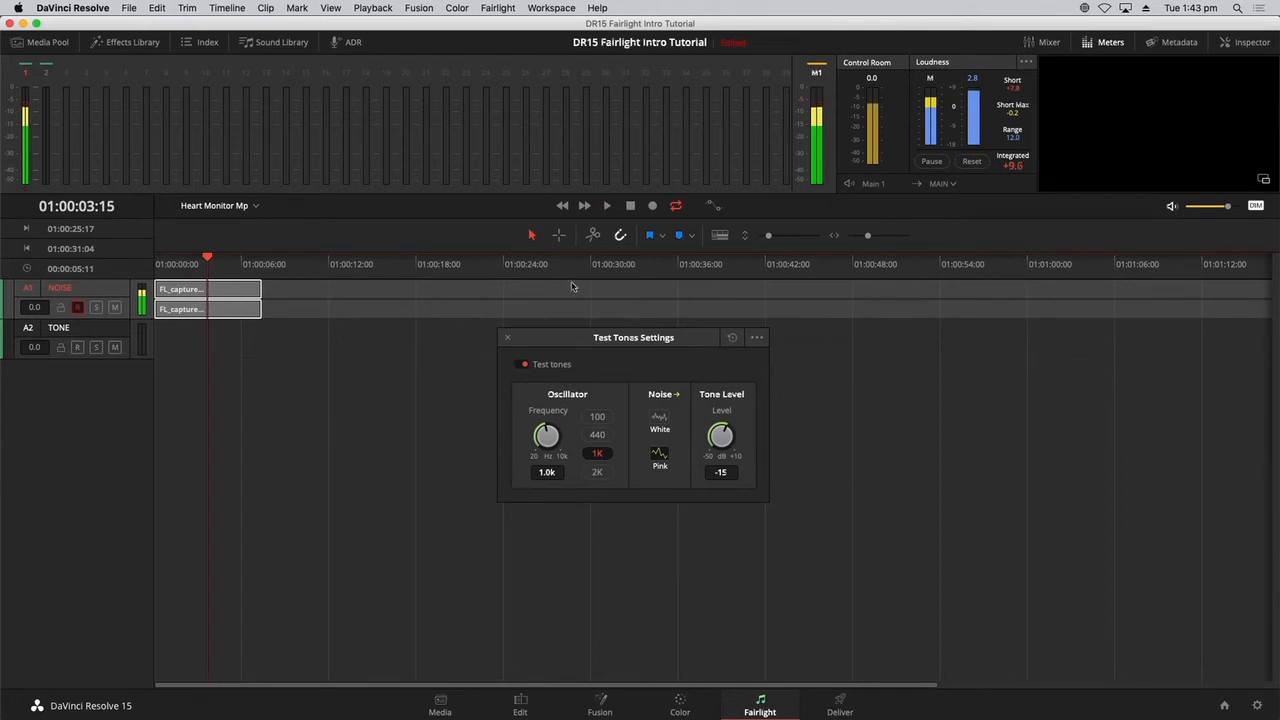
key(space)
click(115, 307)
click(345, 336)
key(space)
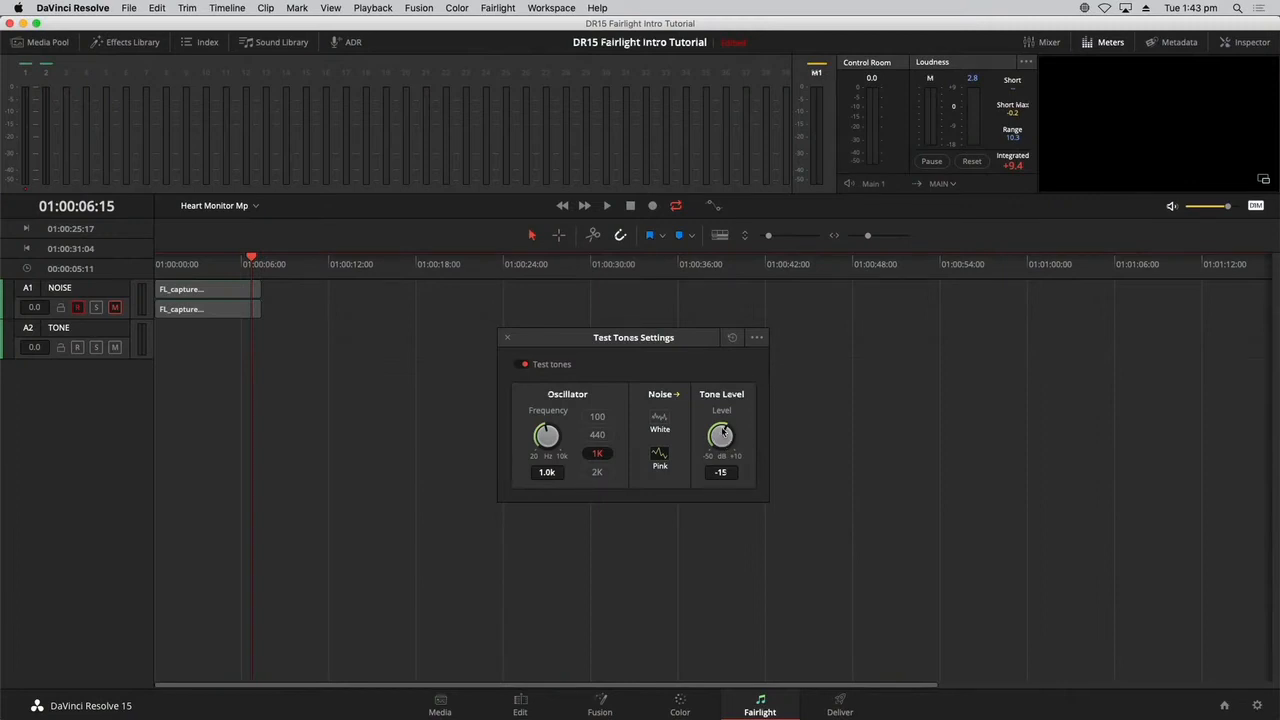
Lower the test tone level to -23 dB and check it with the NOISE track unmuted, muting the track again at the end.
drag(724, 431, 712, 434)
click(115, 307)
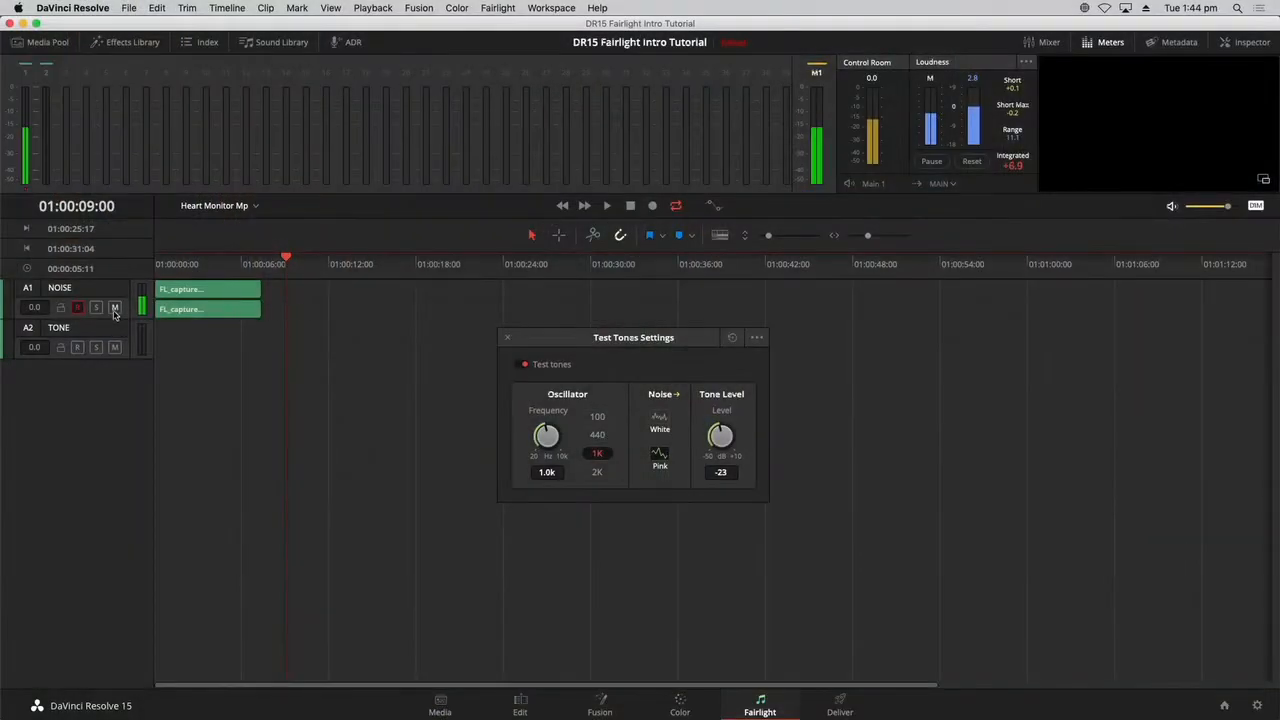
click(114, 310)
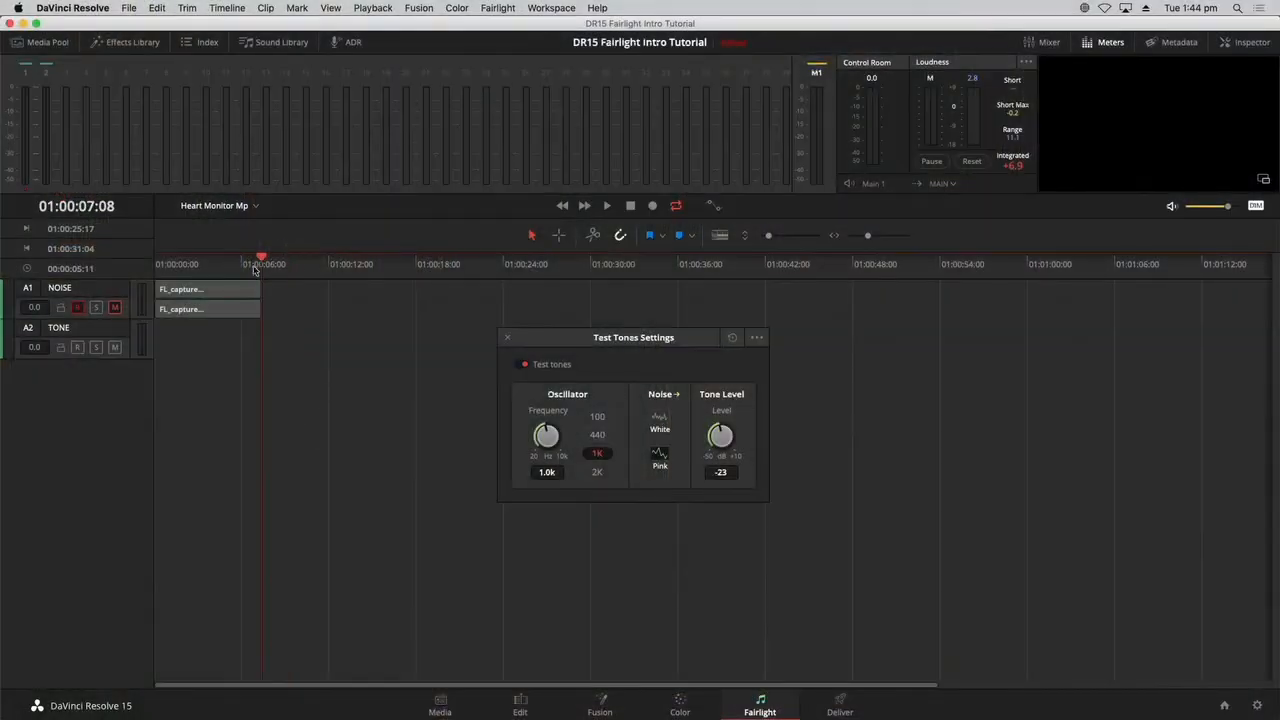
Select the TONE track and un-patch the Noise test tone from both NOISE track inputs.
click(88, 332)
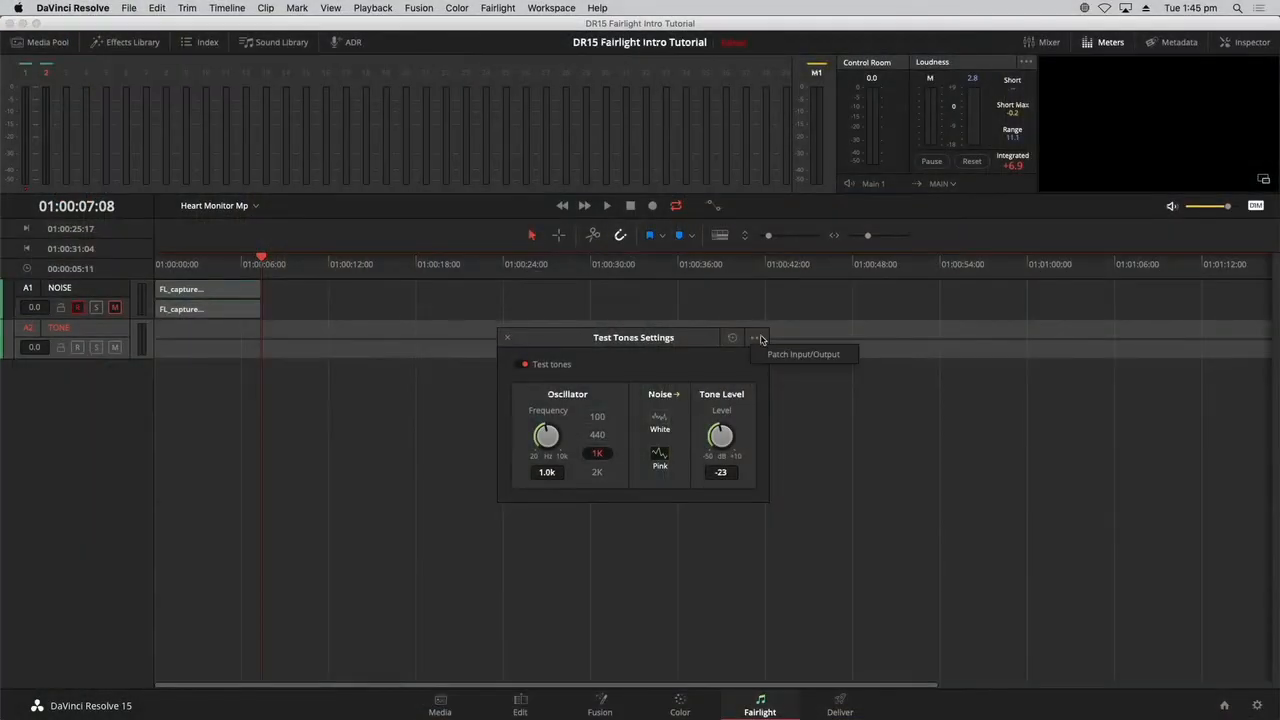
click(774, 349)
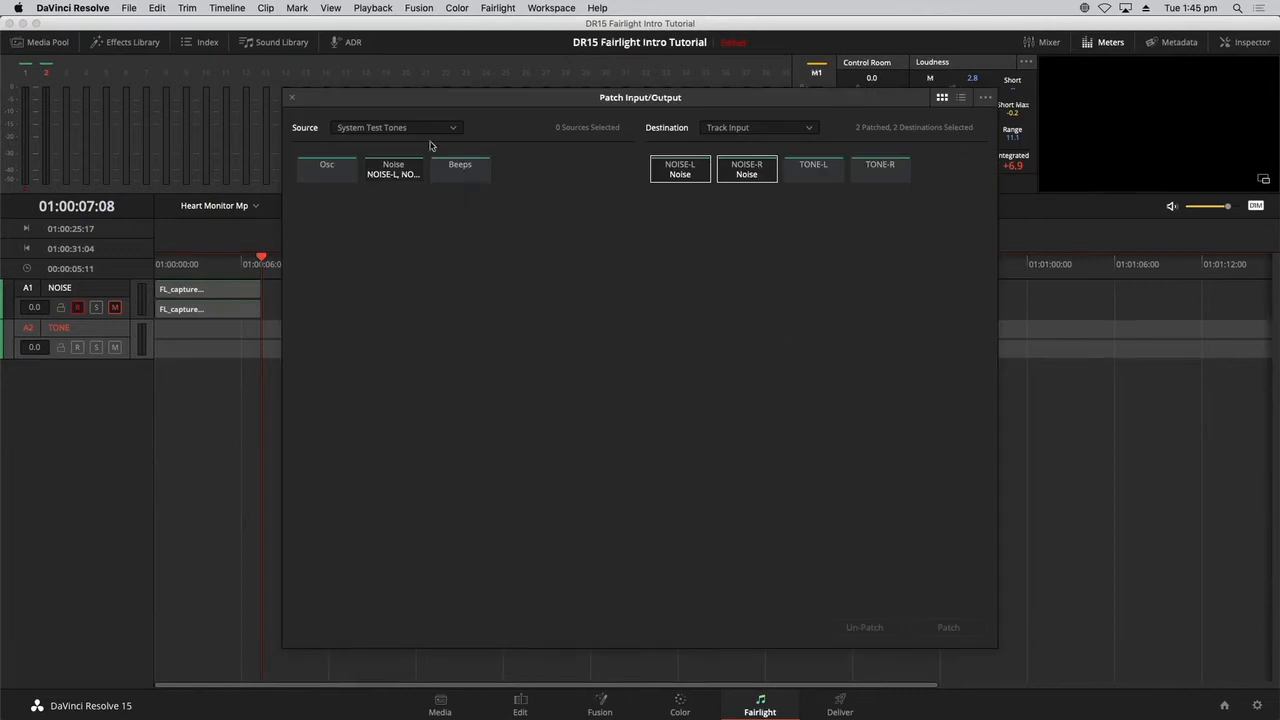
click(396, 172)
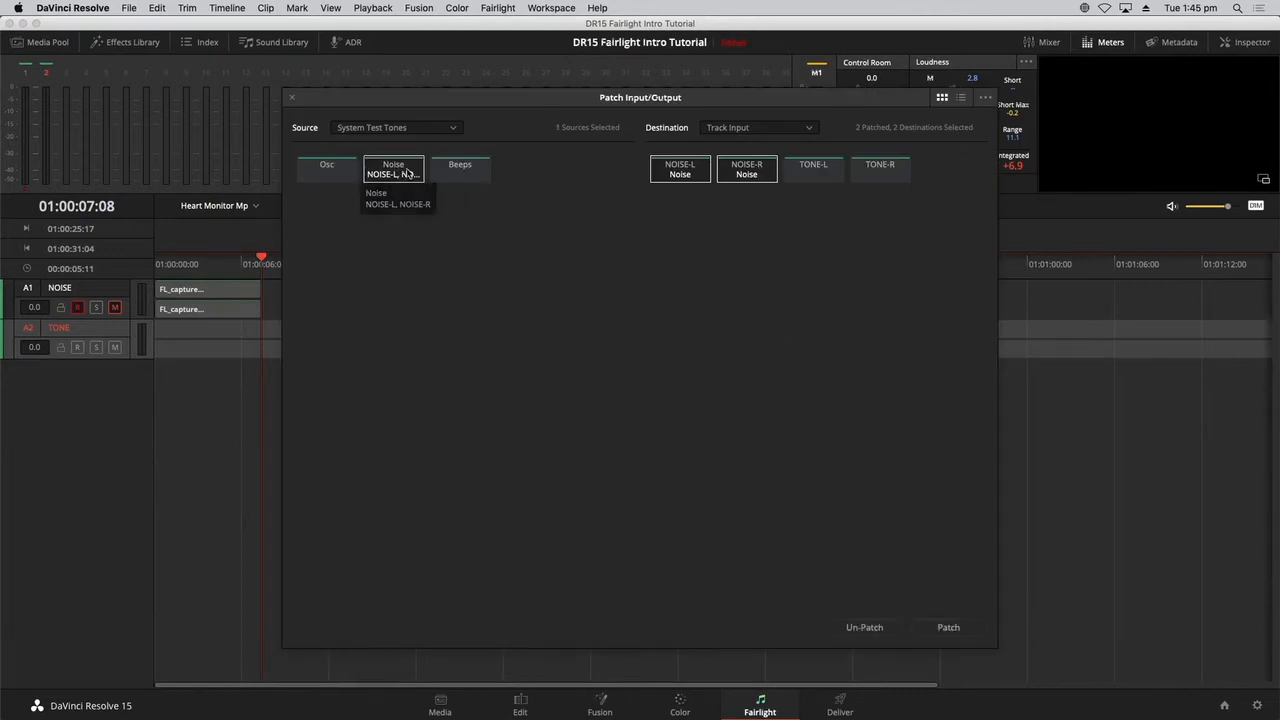
click(862, 626)
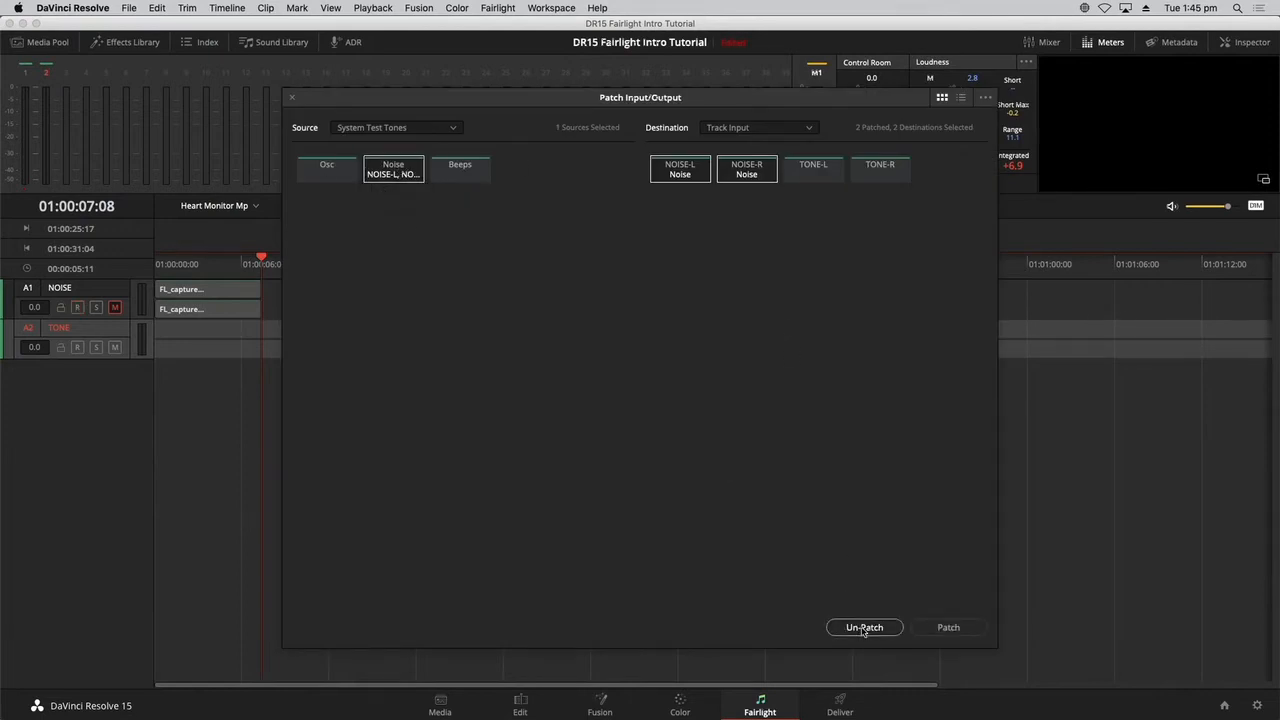
Patch the Osc test tone to the left and right inputs of the TONE track, and arm that track for recording.
click(336, 175)
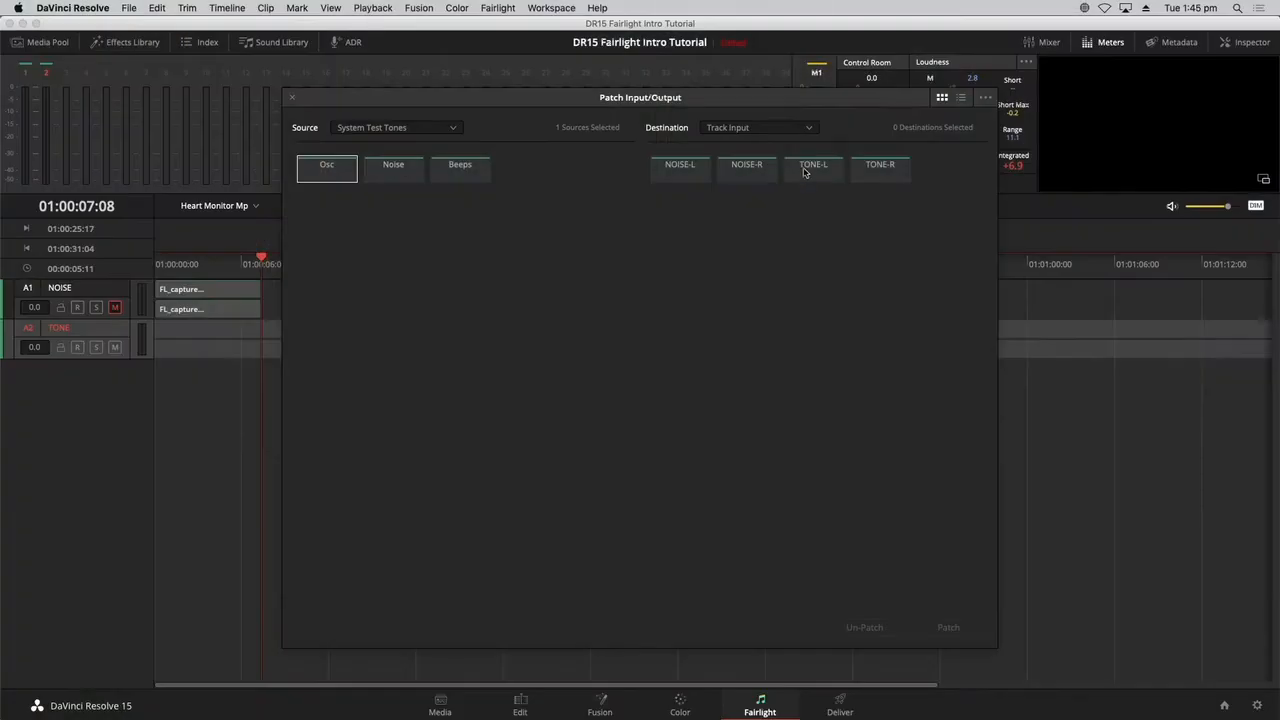
click(803, 172)
click(871, 177)
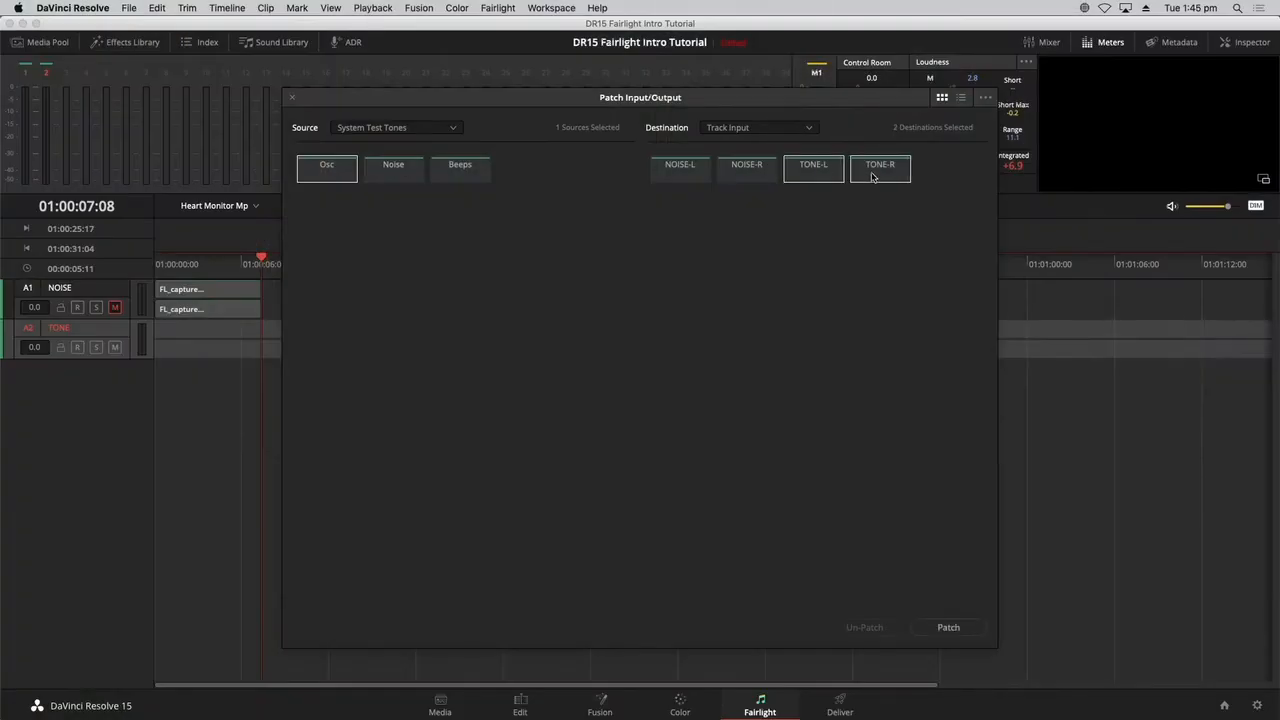
click(972, 633)
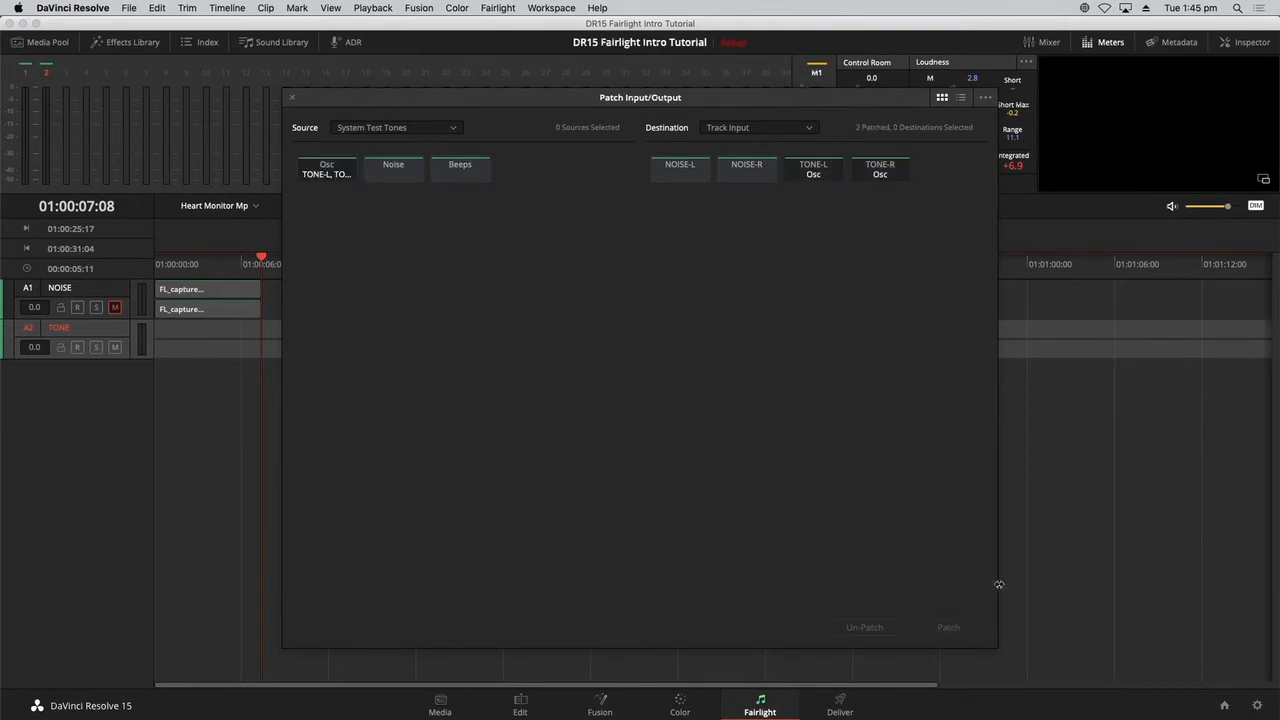
click(292, 99)
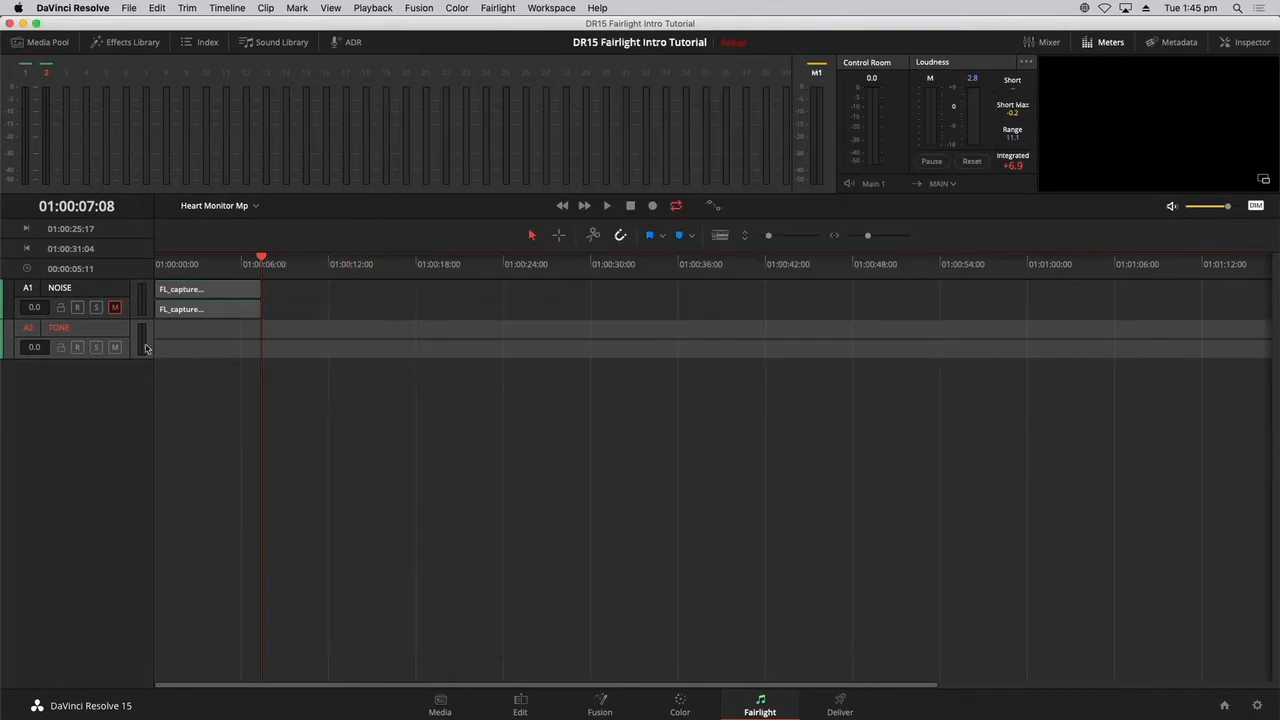
click(77, 347)
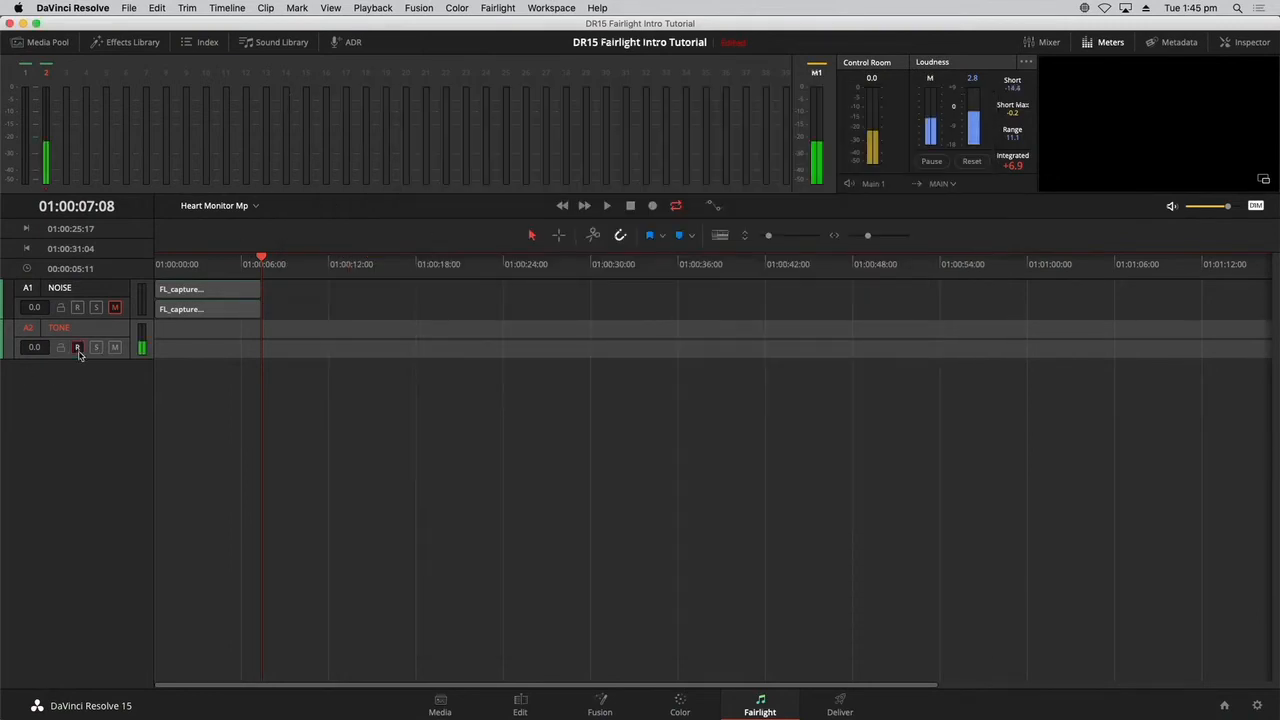
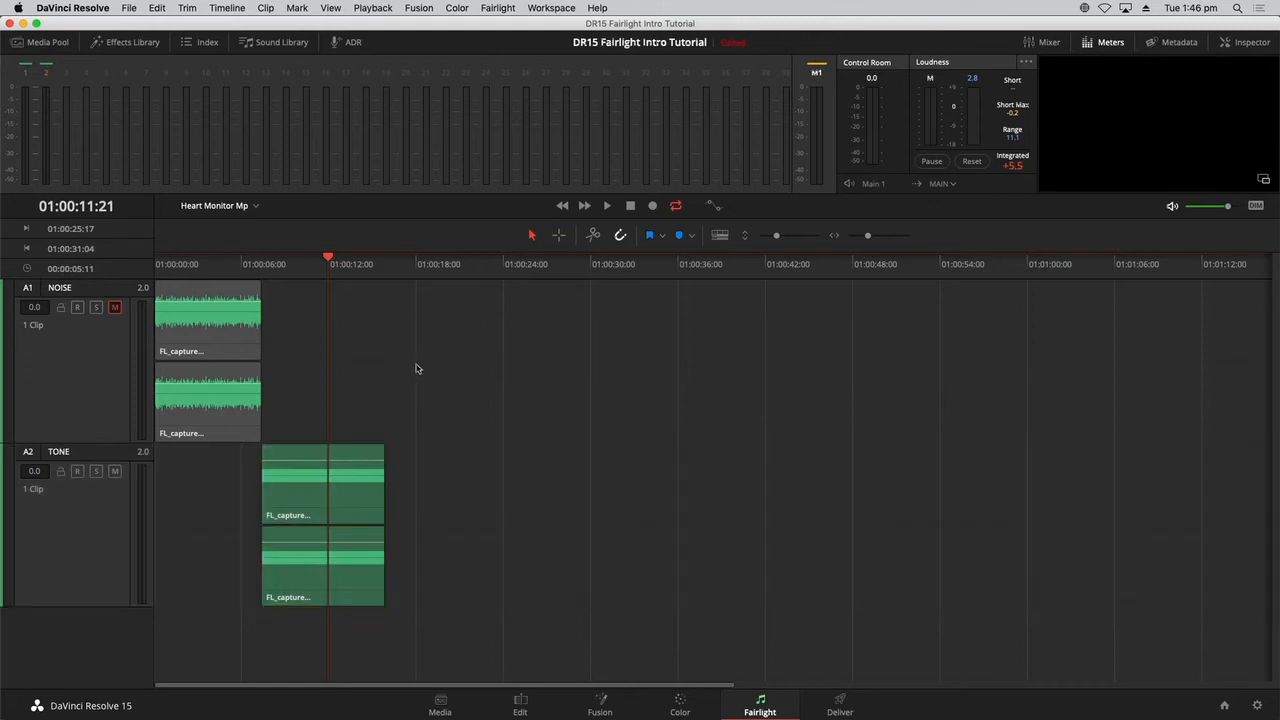
Split the recorded tone clip on the TONE track with the Razor at 01:00:15:13, just before its end.
drag(341, 281, 387, 277)
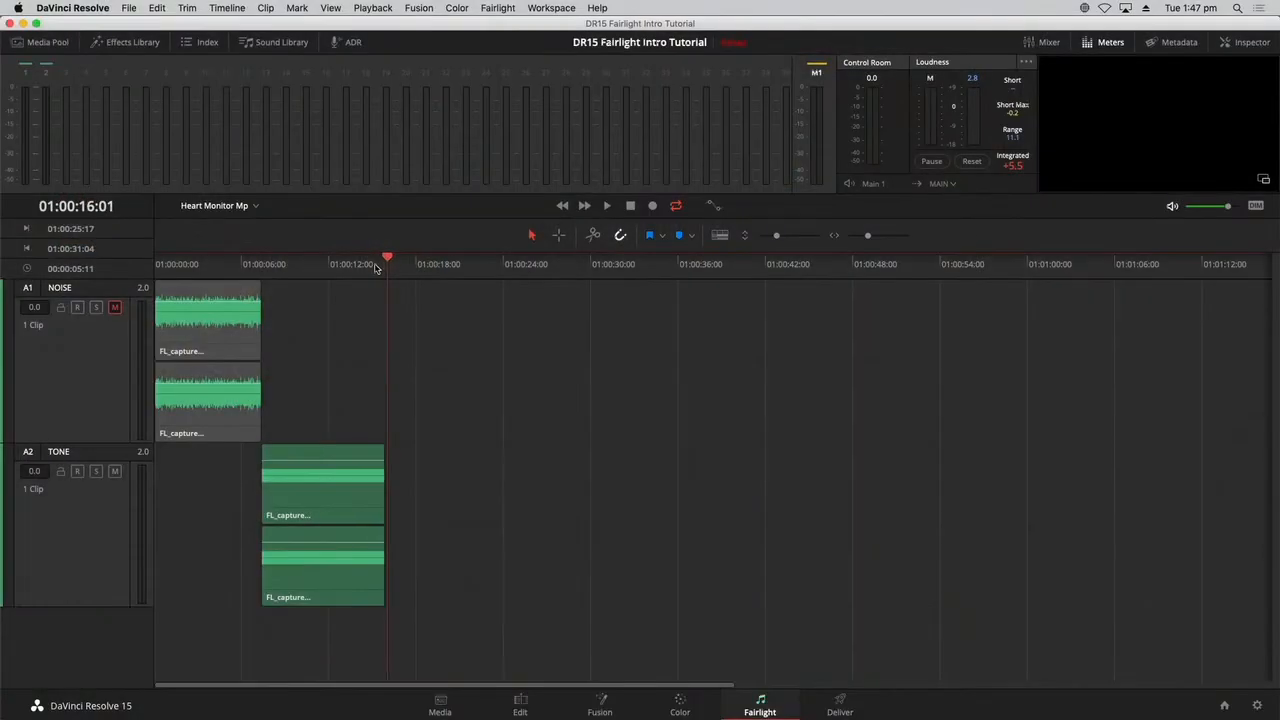
mouse_move(376, 268)
mouse_down()
mouse_move(373, 299)
mouse_move(372, 274)
mouse_move(384, 276)
mouse_up()
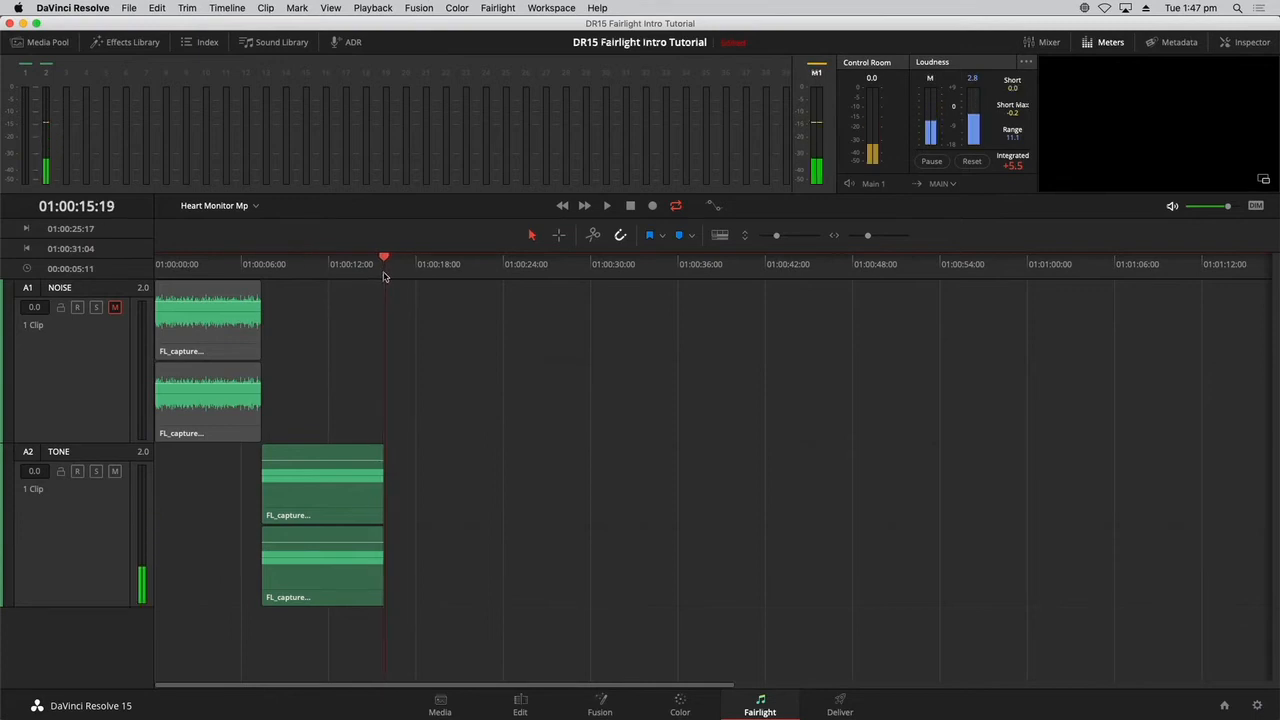
key(super+equal)
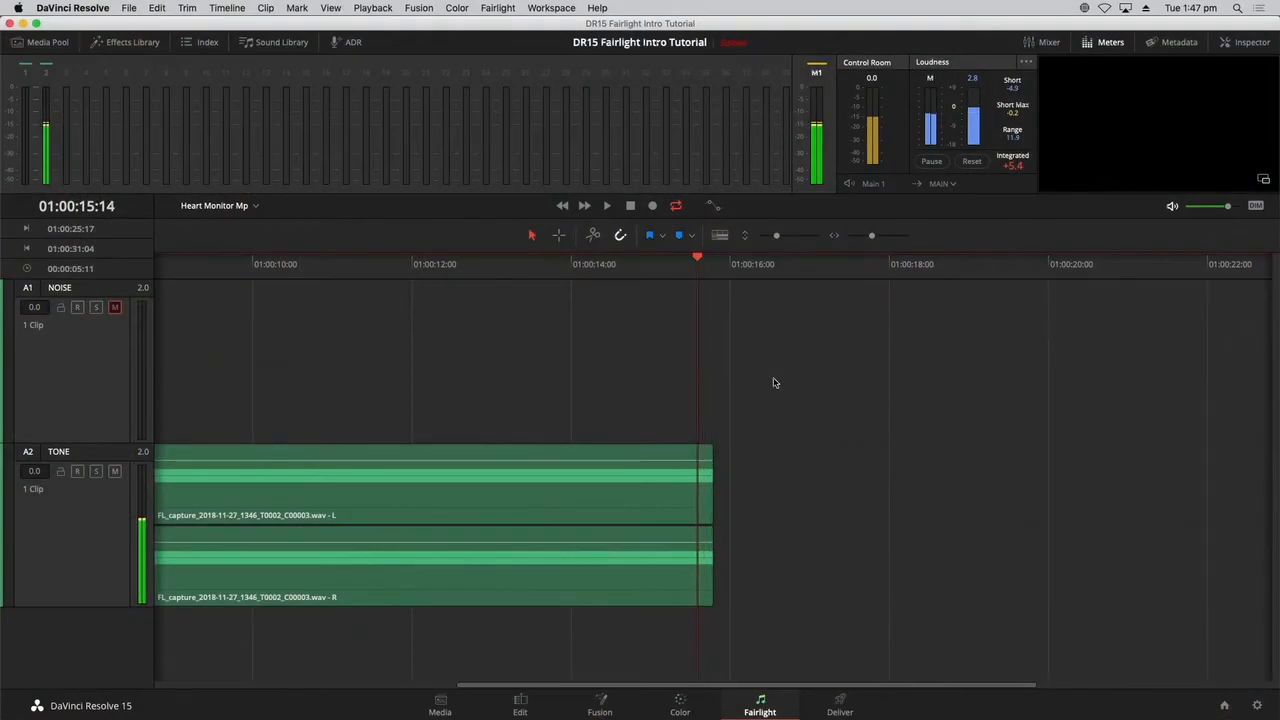
key(space)
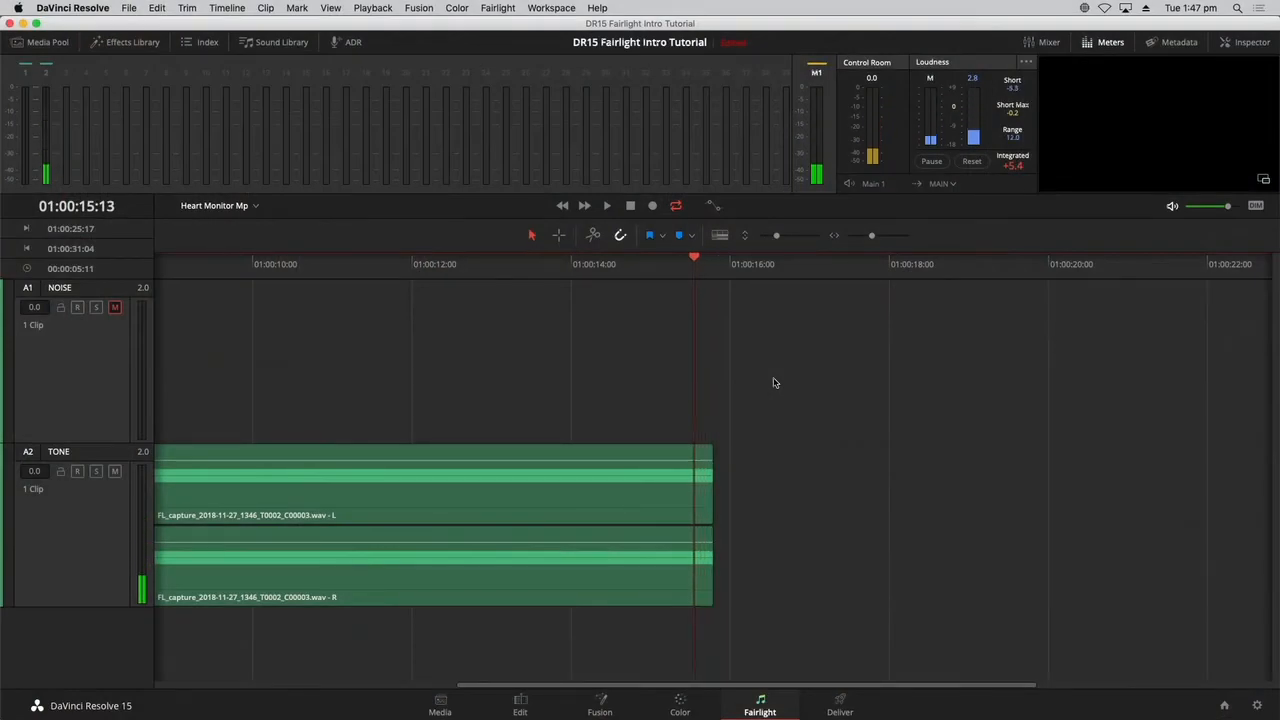
click(684, 493)
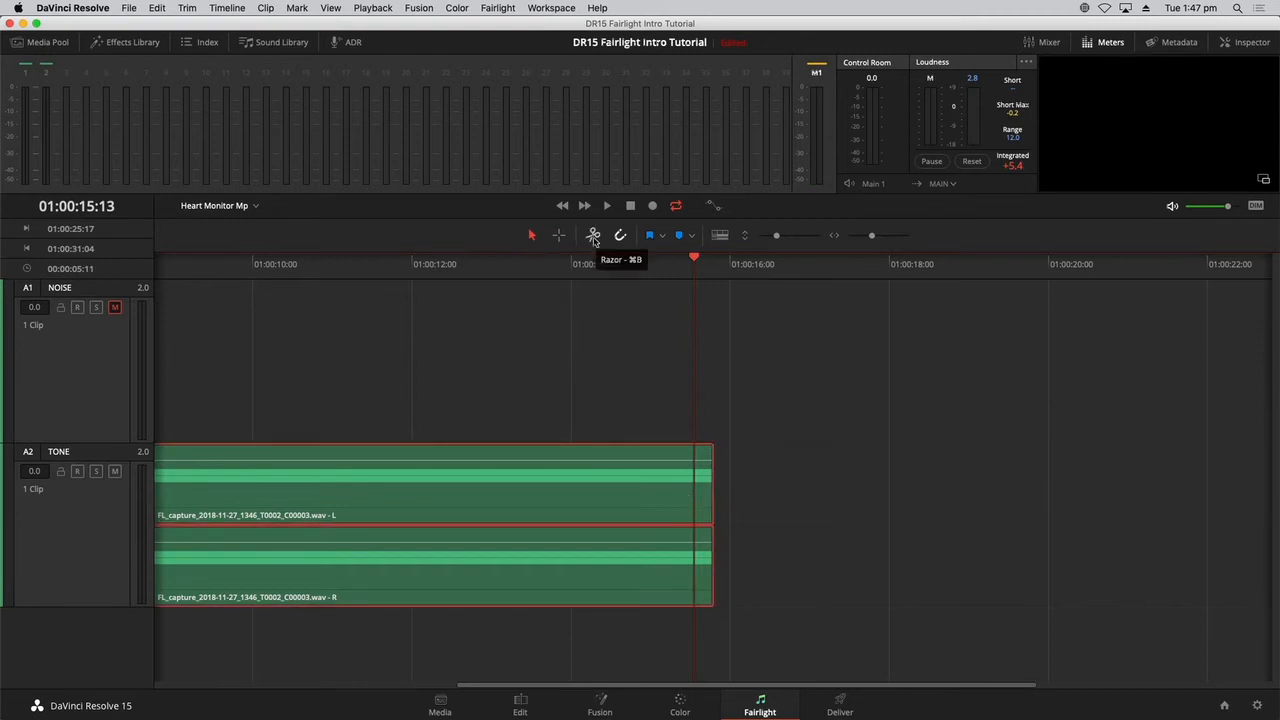
click(593, 237)
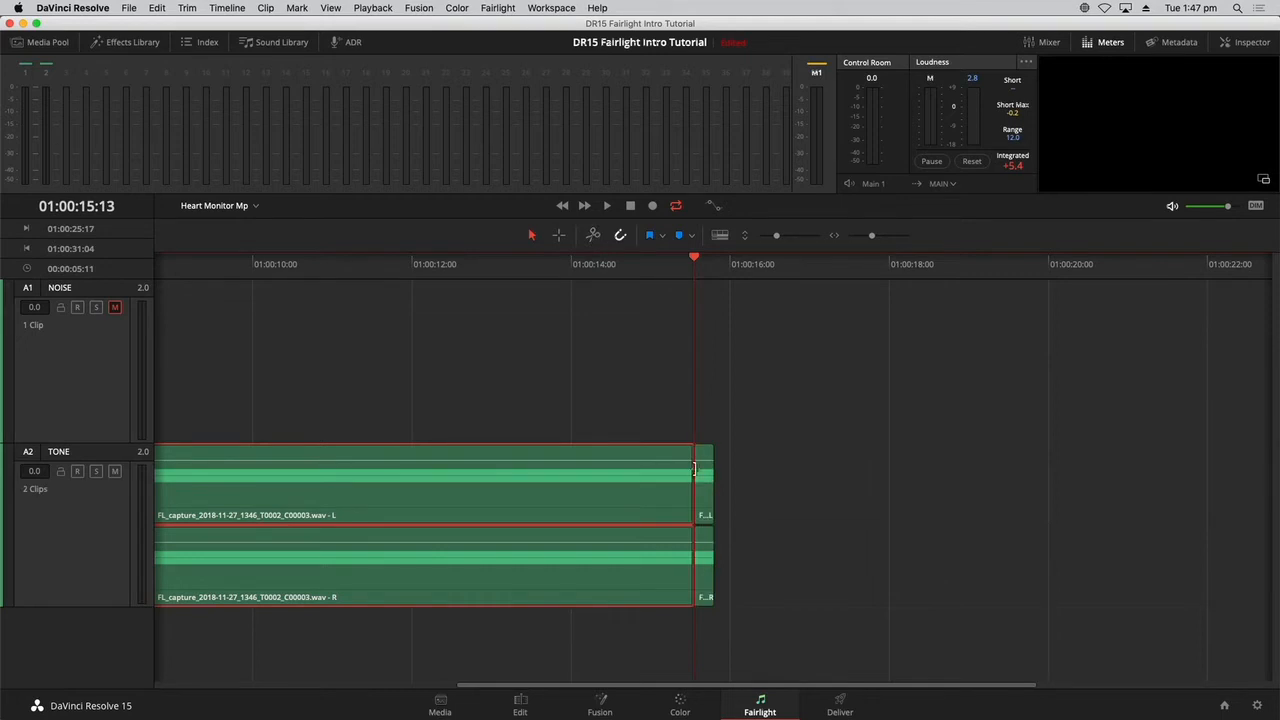
Copy the short tone clip at the end of the recording and paste it at one-second intervals from 01:00:16:13 to 01:00:20:13.
click(705, 500)
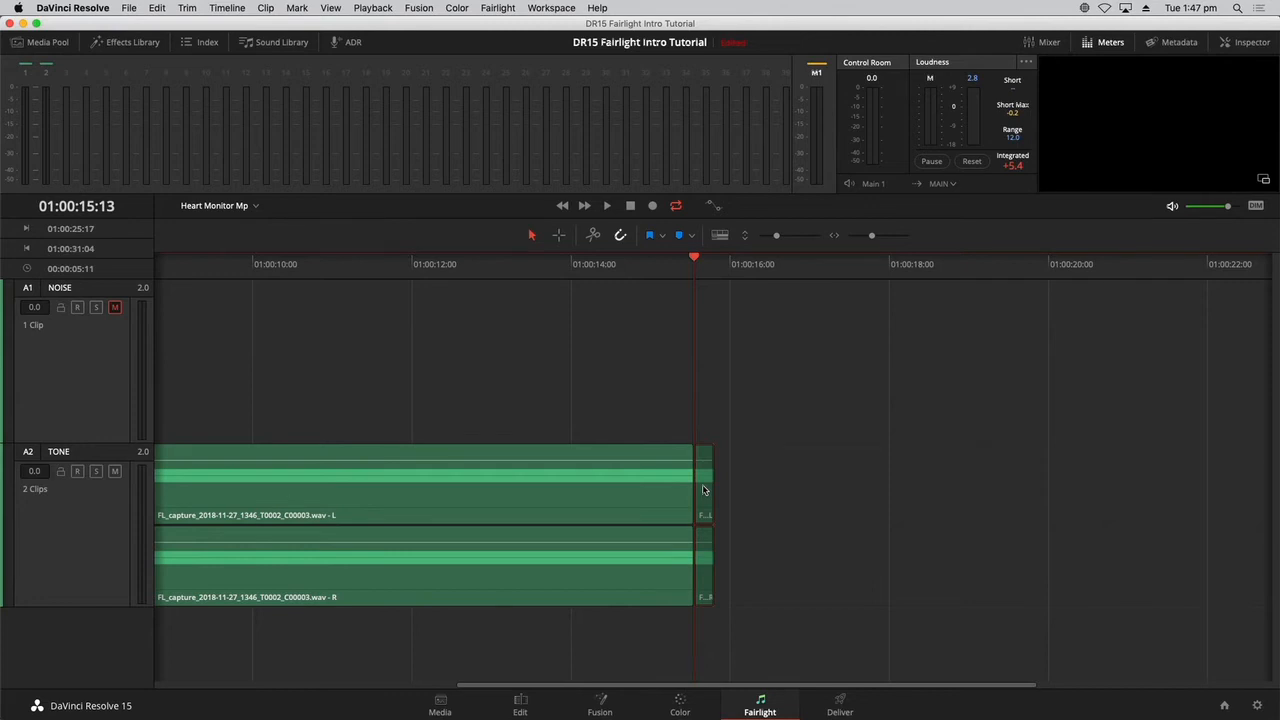
key(shift+Right)
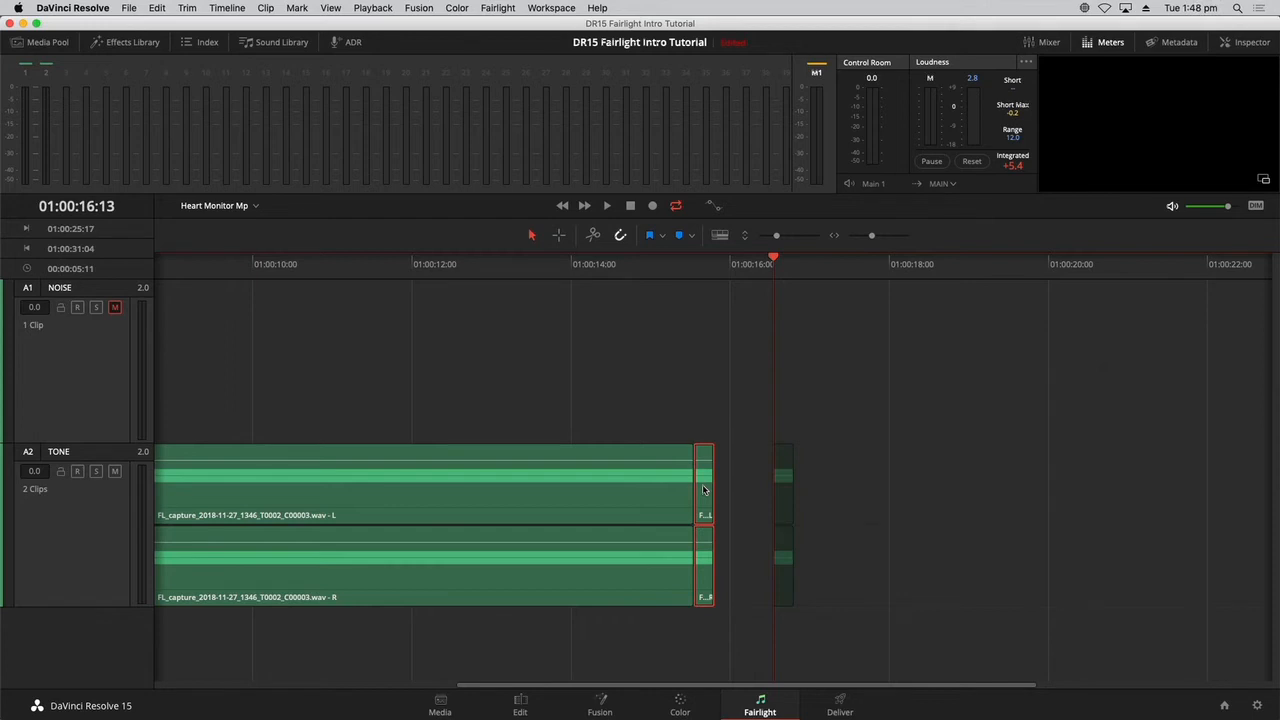
key(super+v)
key(shift+Right)
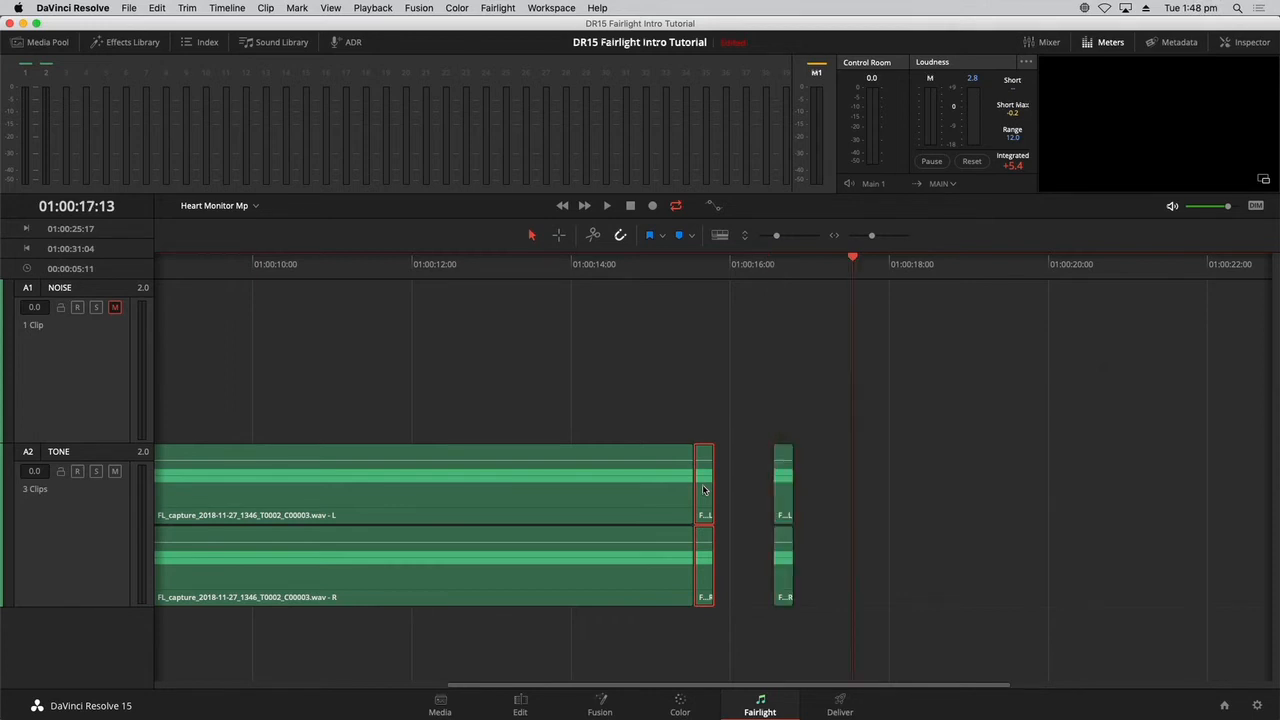
key(super+v)
key(shift+Right)
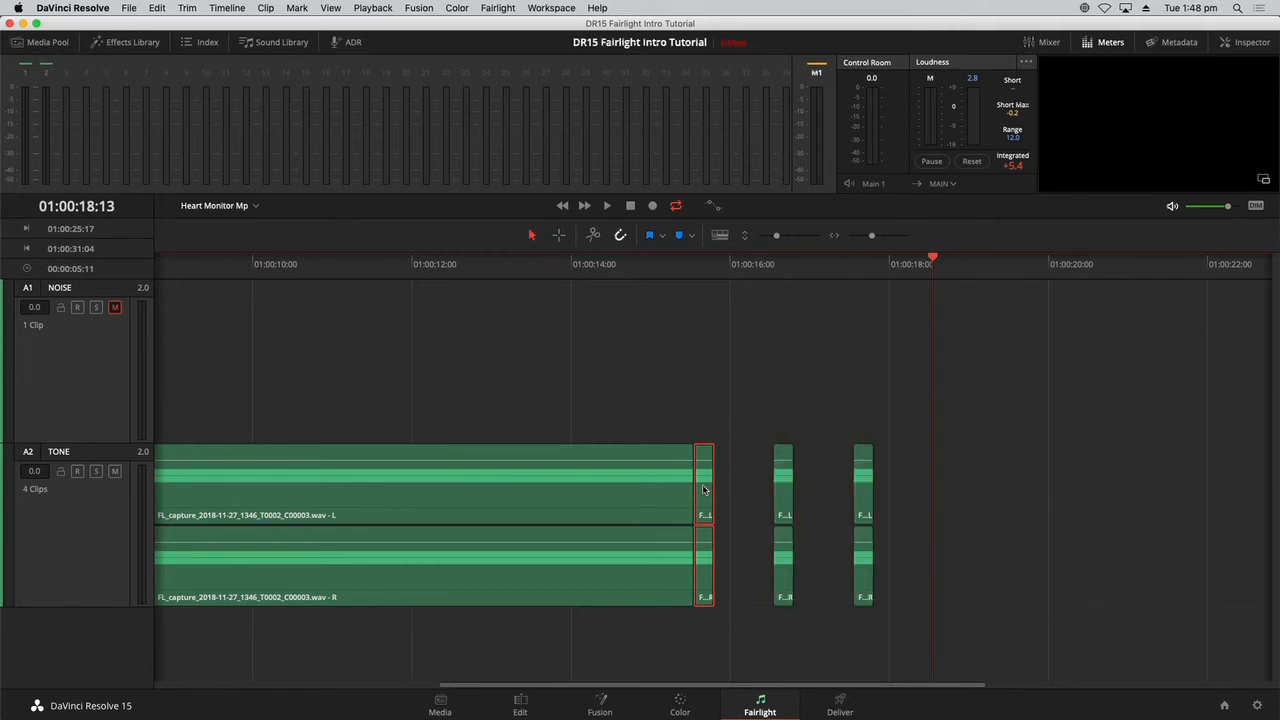
key(super+v)
key(shift+Right)
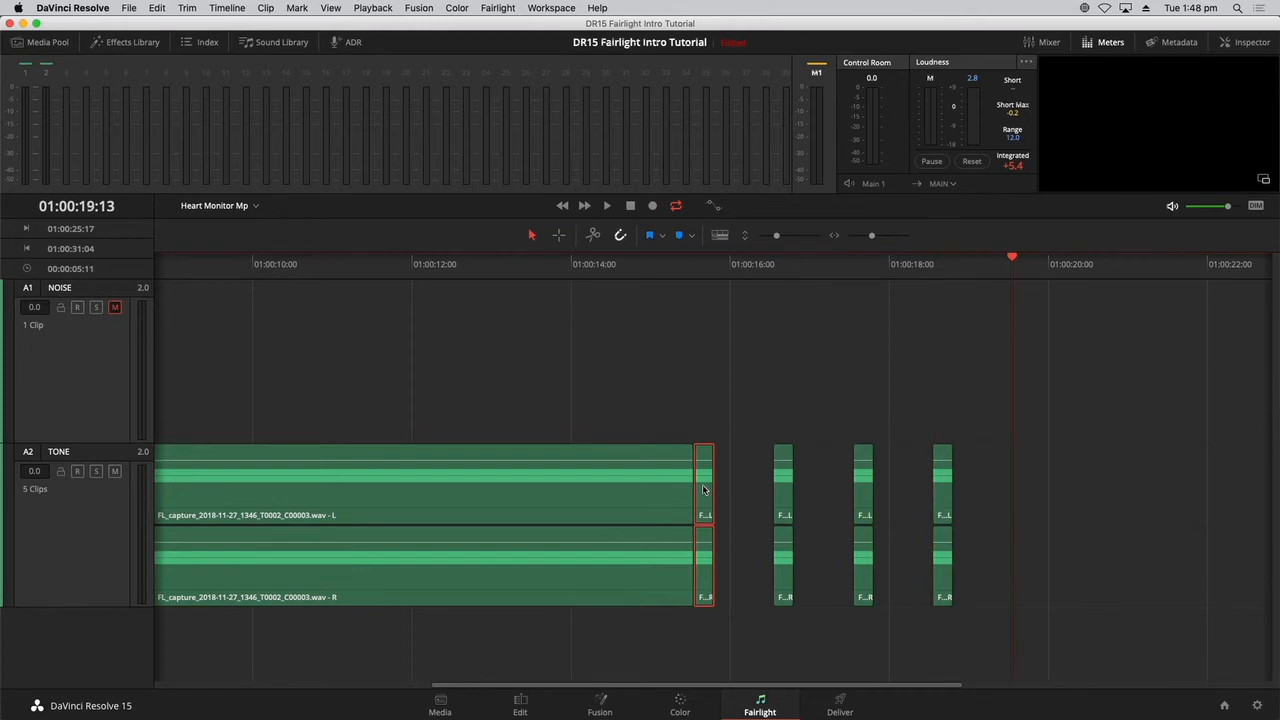
key(super+v)
key(shift+Right)
key(super+v)
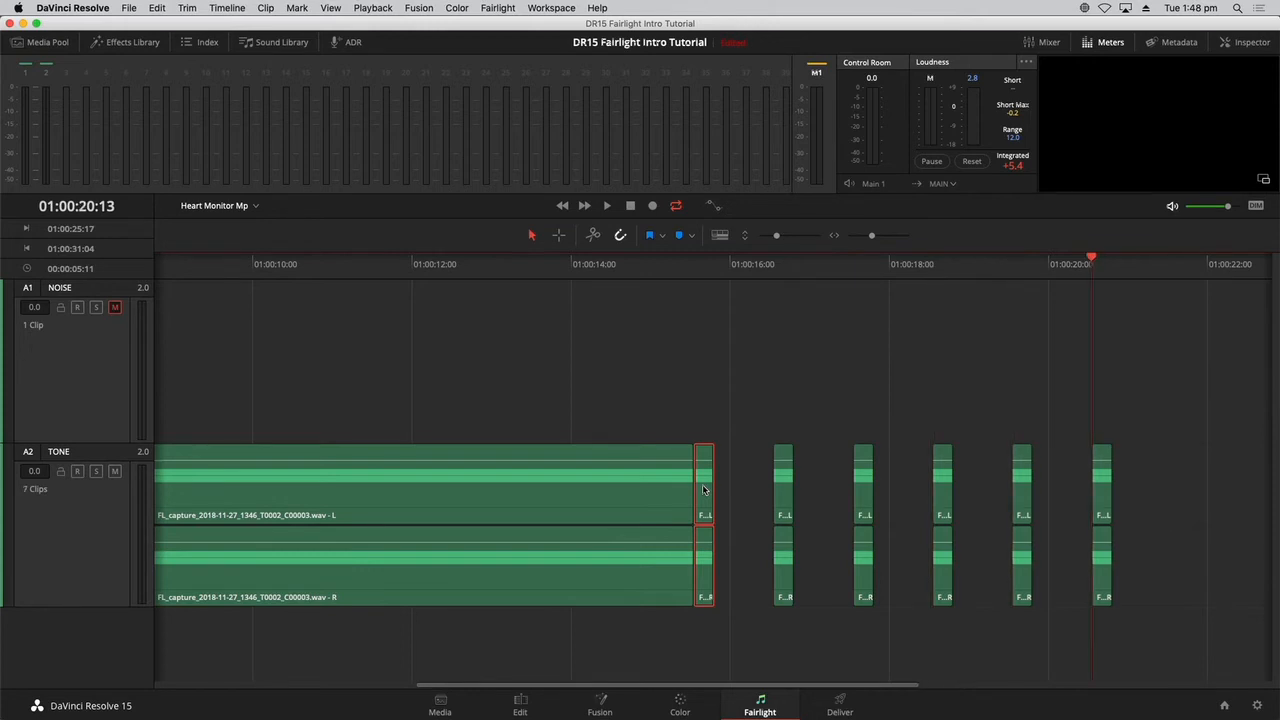
Continue pasting the short tone clip on the TONE track at one-second intervals from 01:00:21:13 through 01:00:23:13.
key(shift+z)
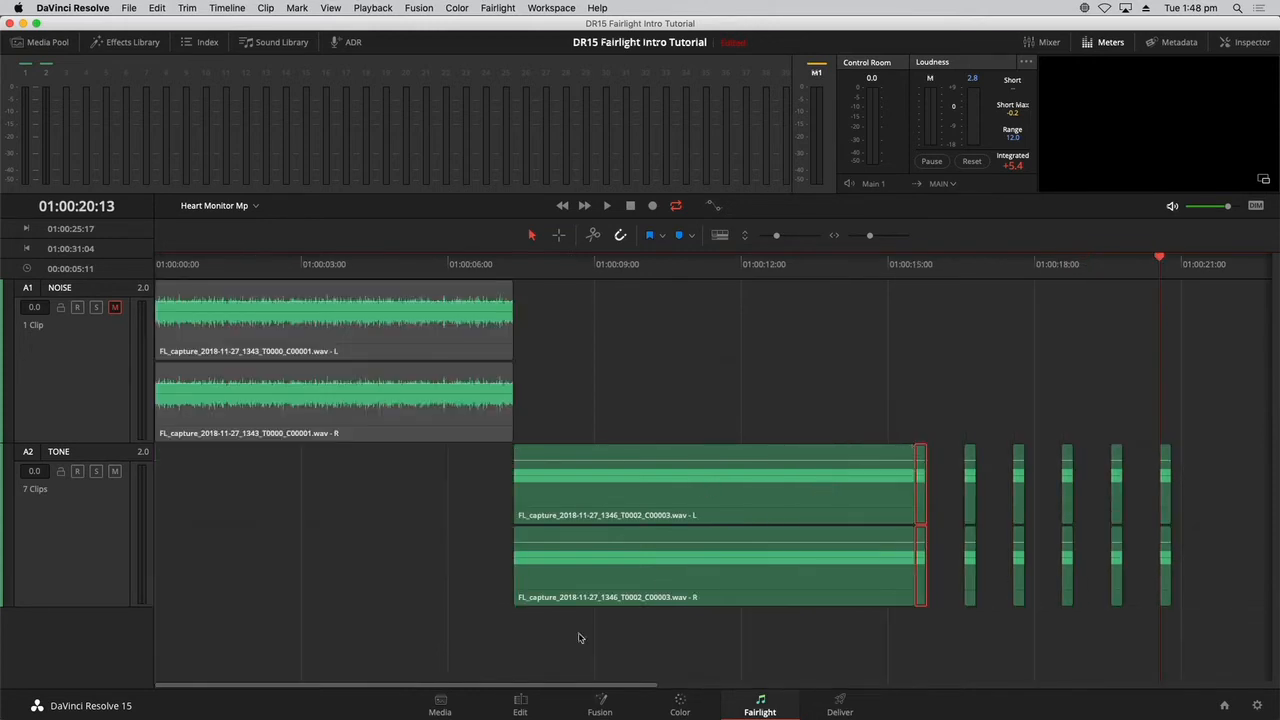
drag(445, 689, 748, 690)
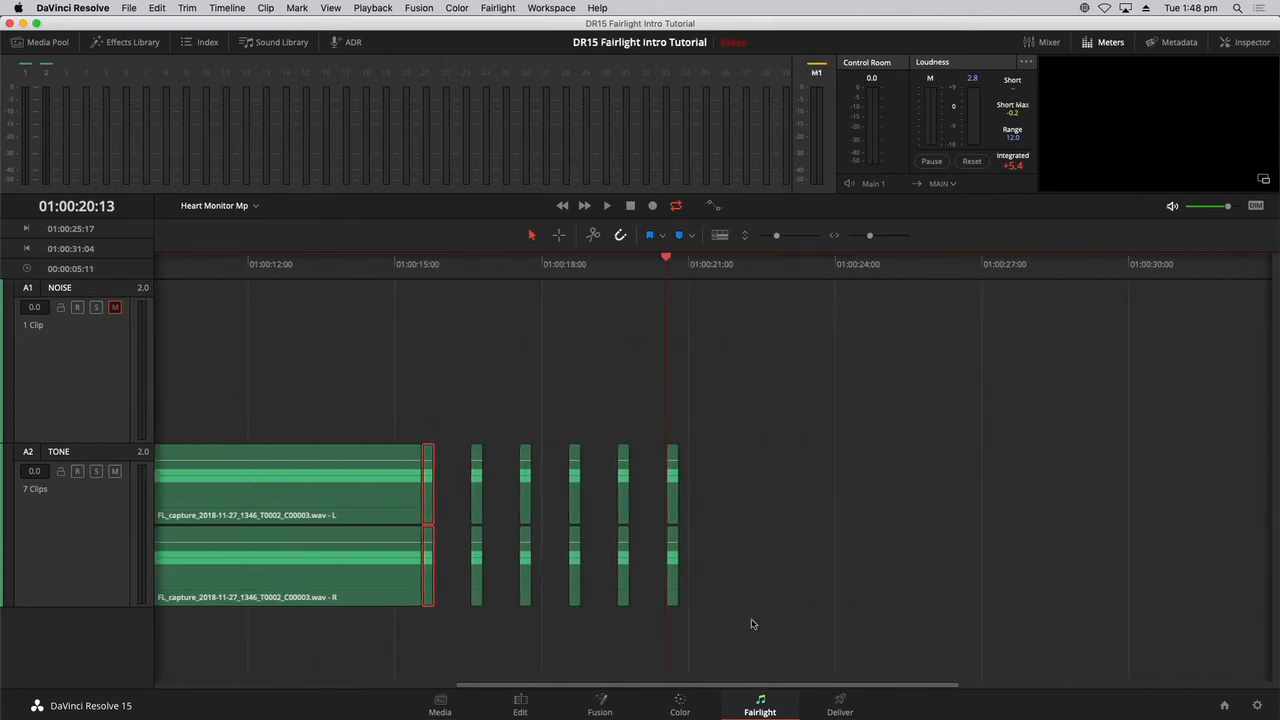
key(shift+Right)
key(super+v)
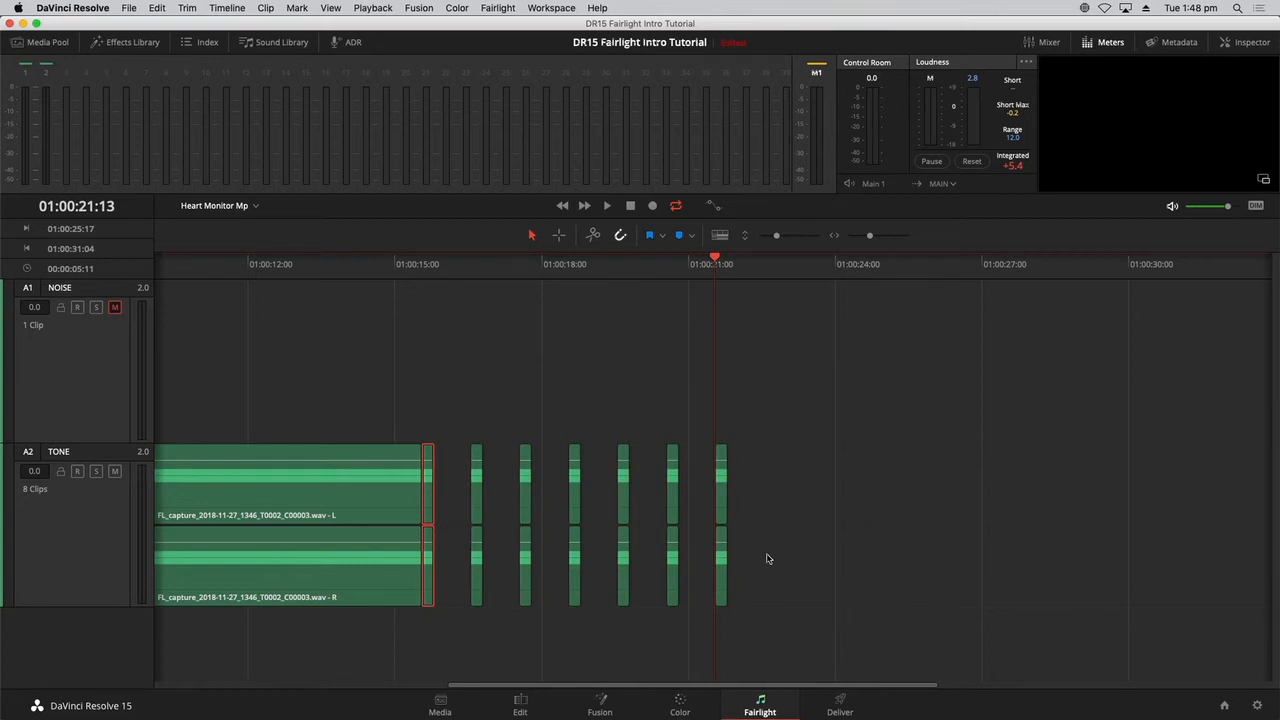
key(shift+Right)
key(super+v)
key(shift+Right)
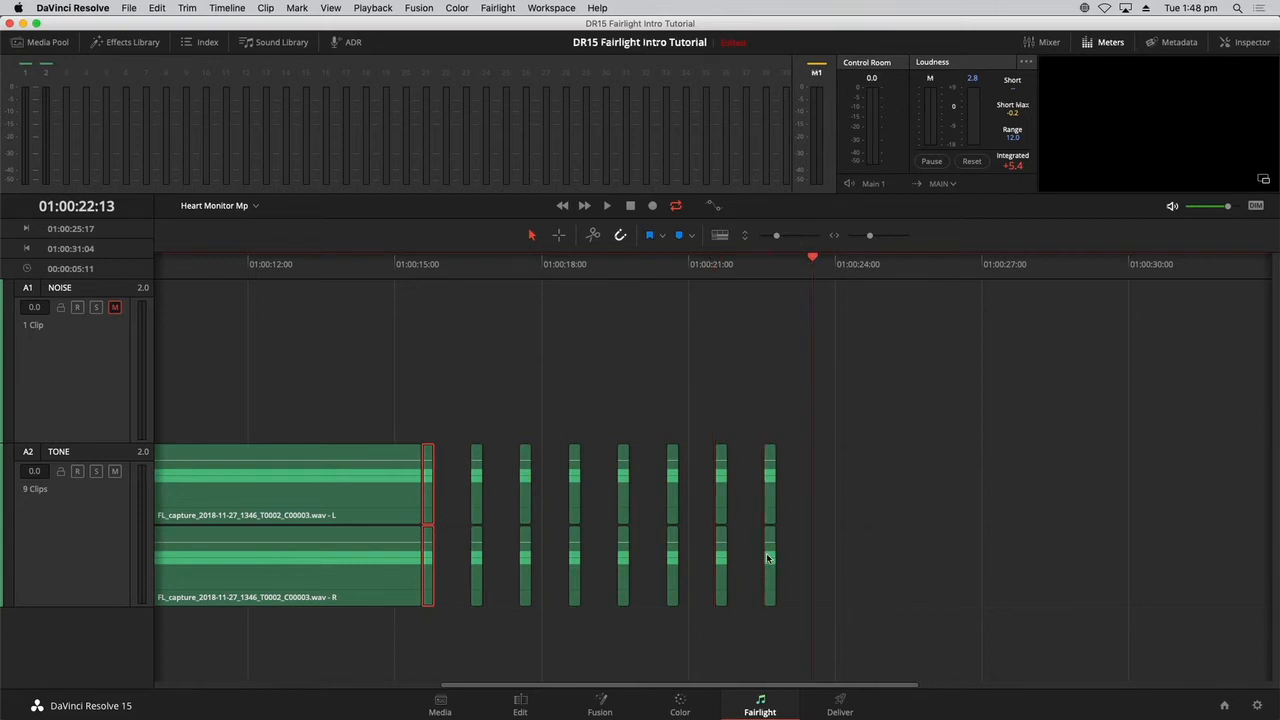
key(super+v)
key(shift+Right)
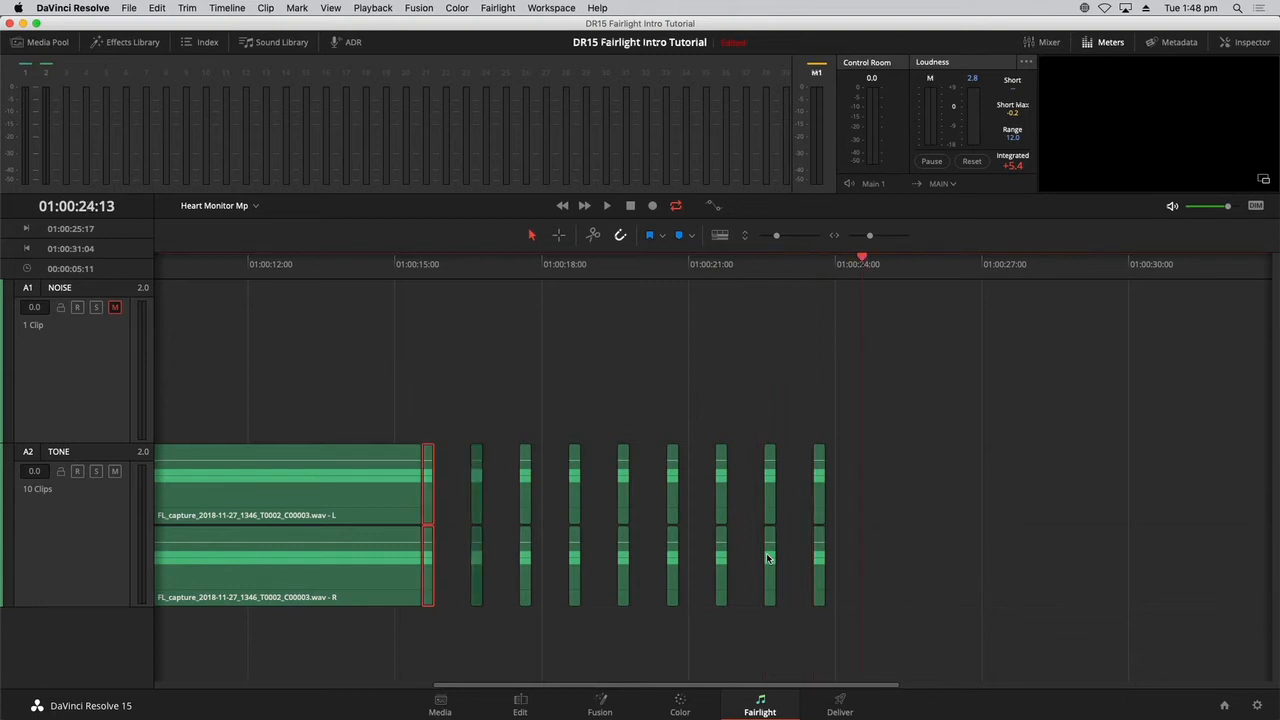
key(super+v)
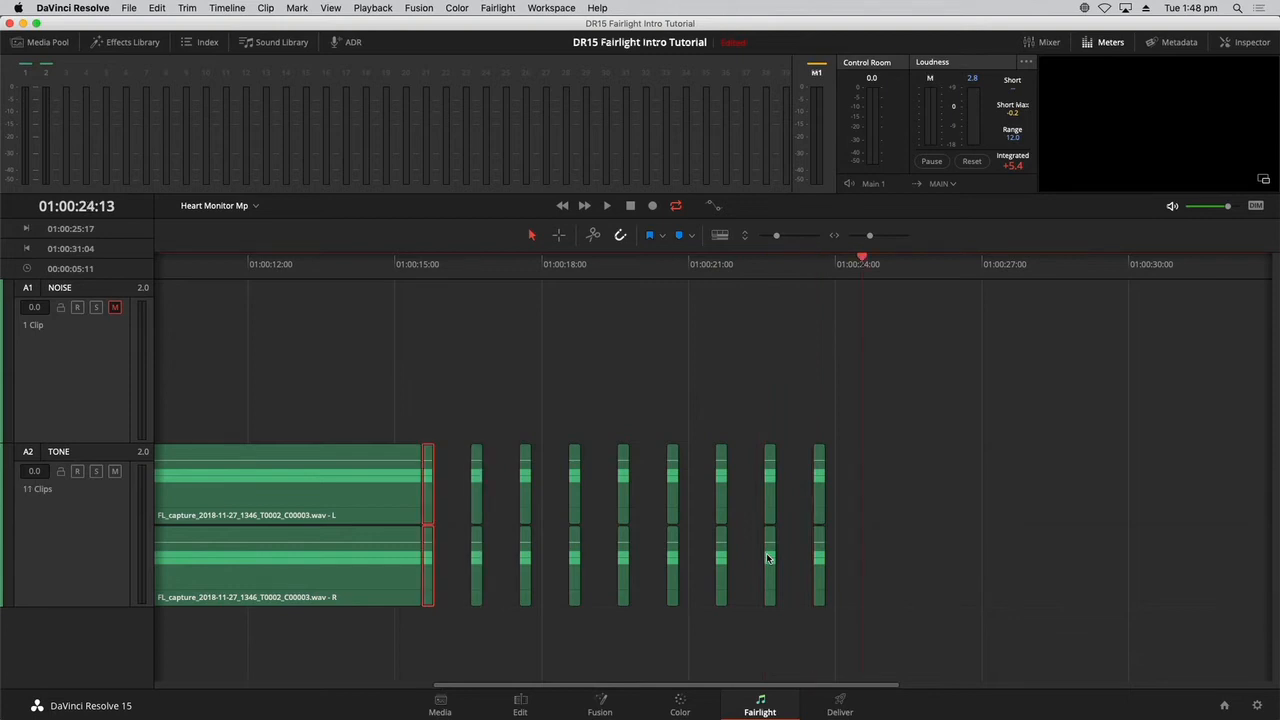
Play the repeated tone clips from 01:00:16:13 to check the beep rhythm.
click(952, 549)
click(466, 264)
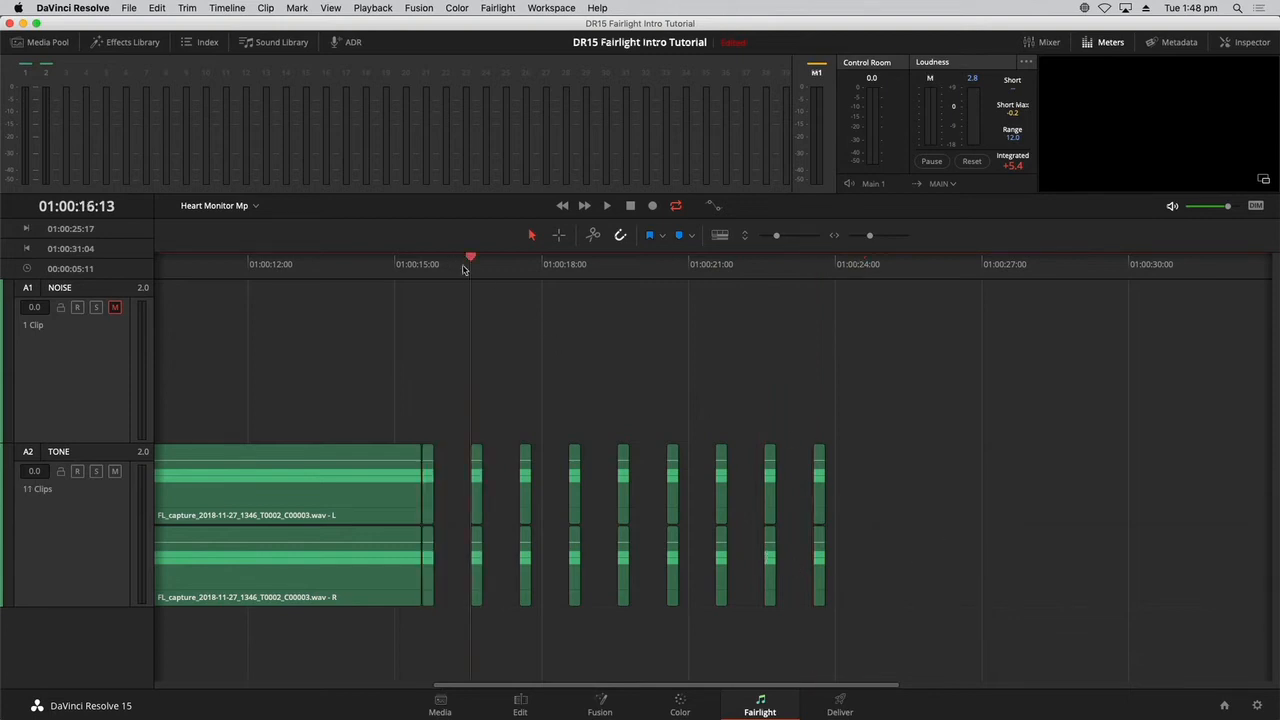
key(space)
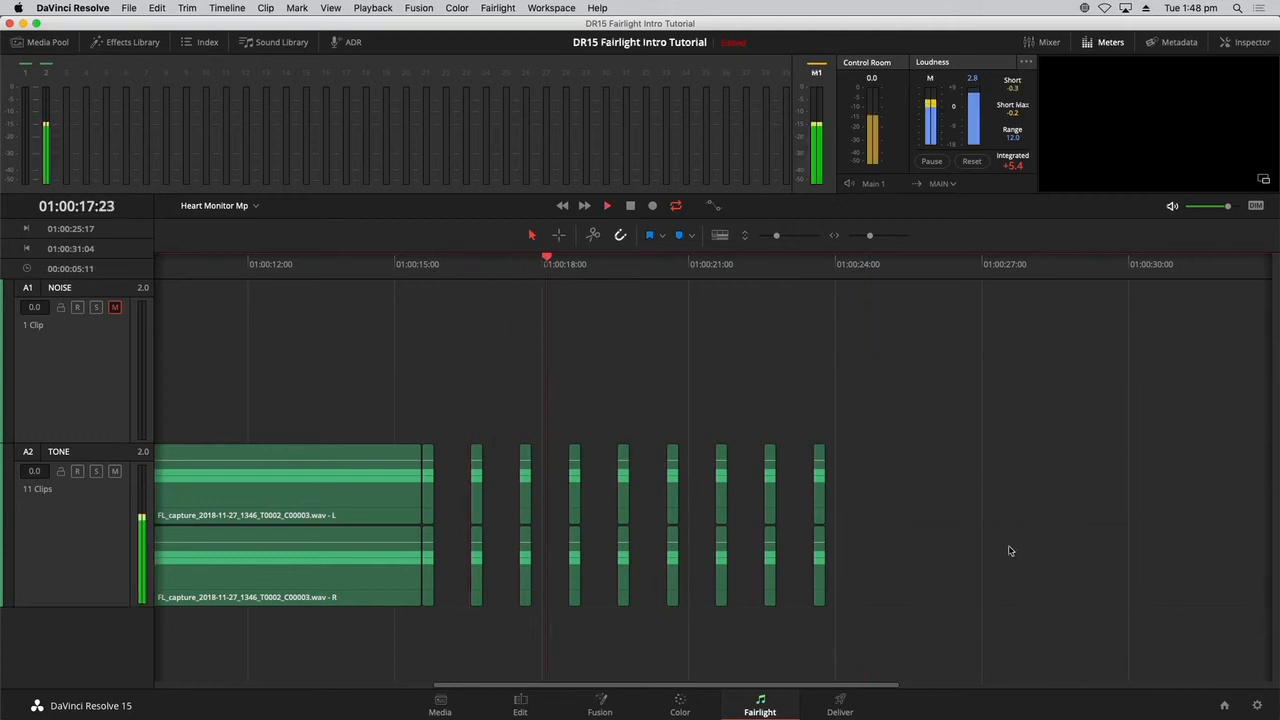
key(space)
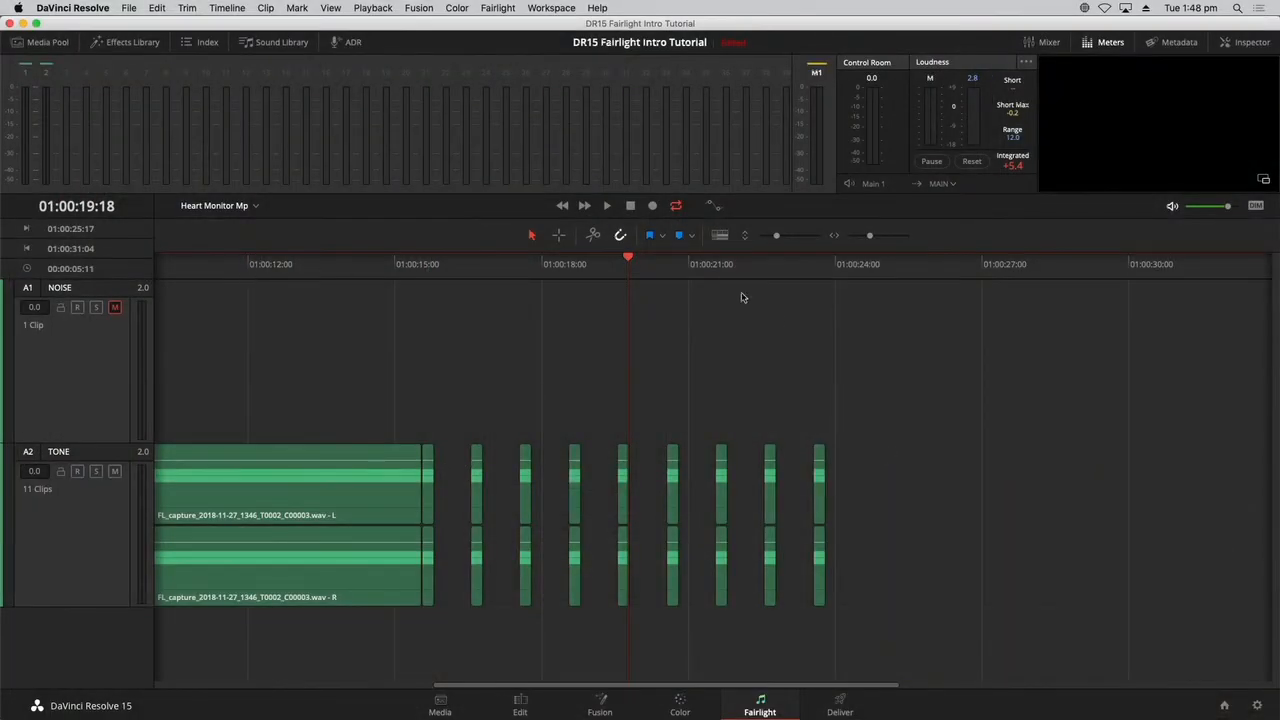
Examine the last short tone clip's volume, pan, pitch and equalizer settings in the Inspector, and close it again.
click(818, 470)
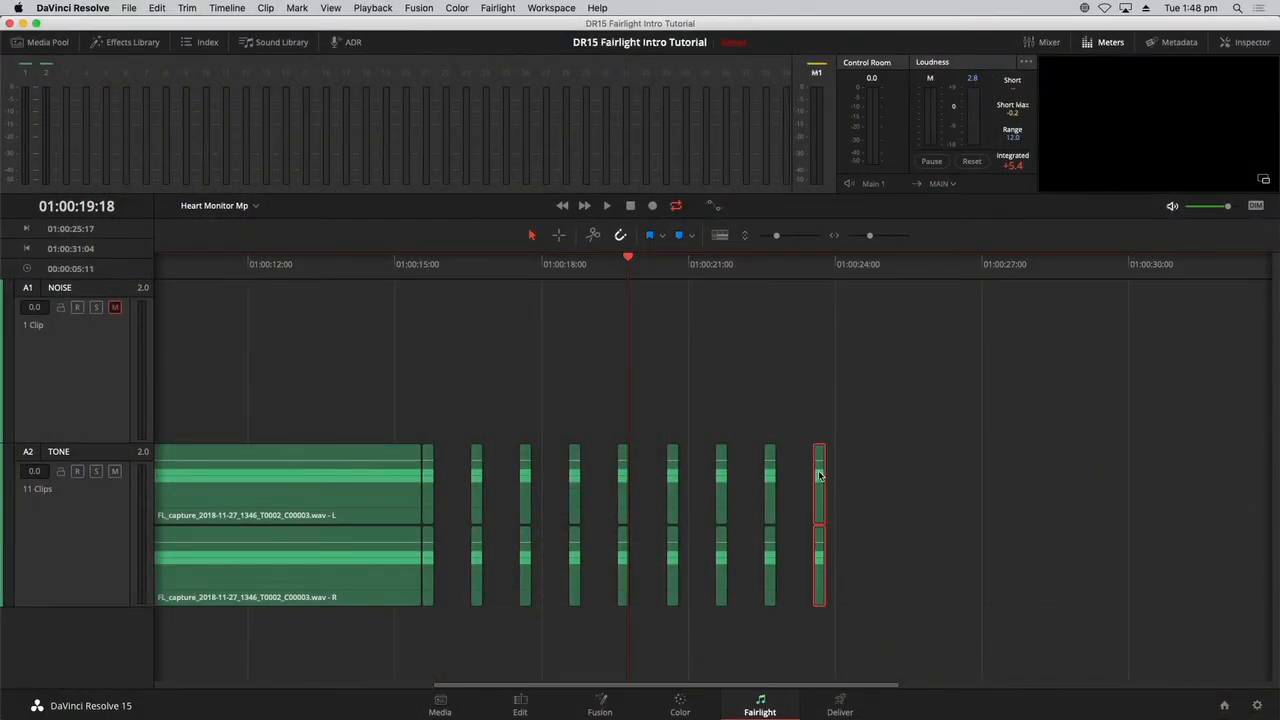
click(1250, 42)
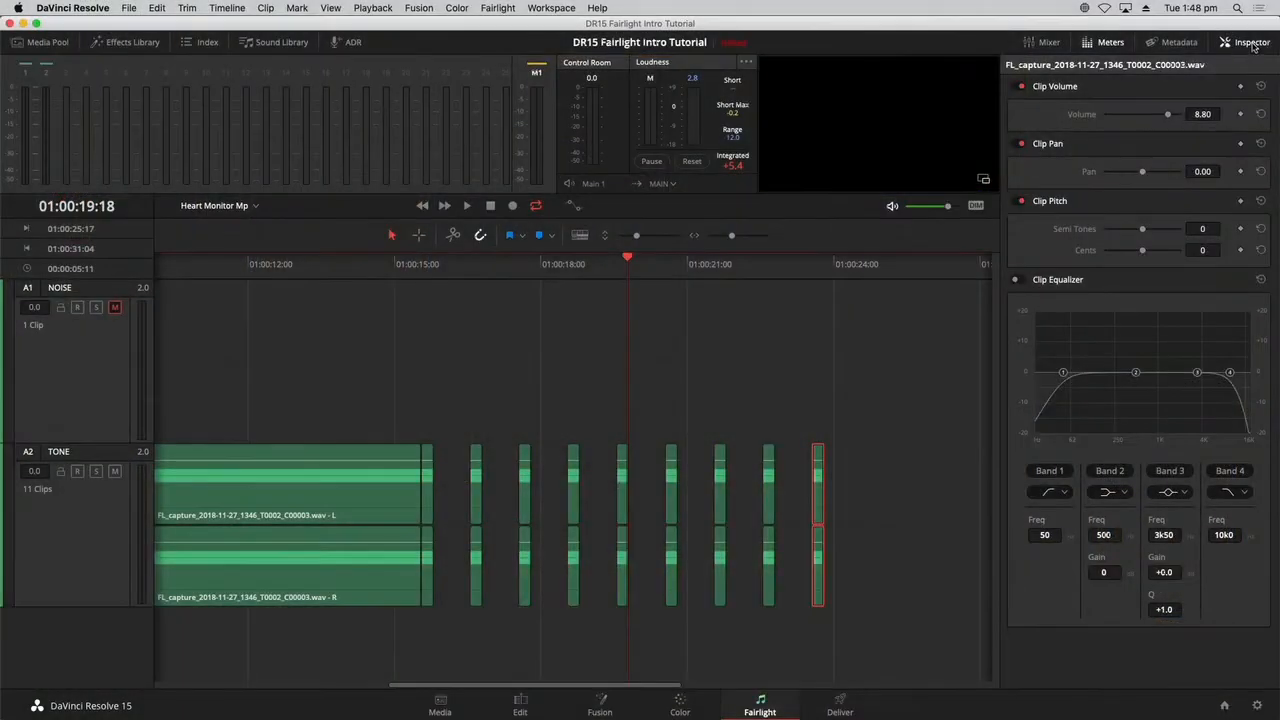
click(1253, 45)
click(1046, 520)
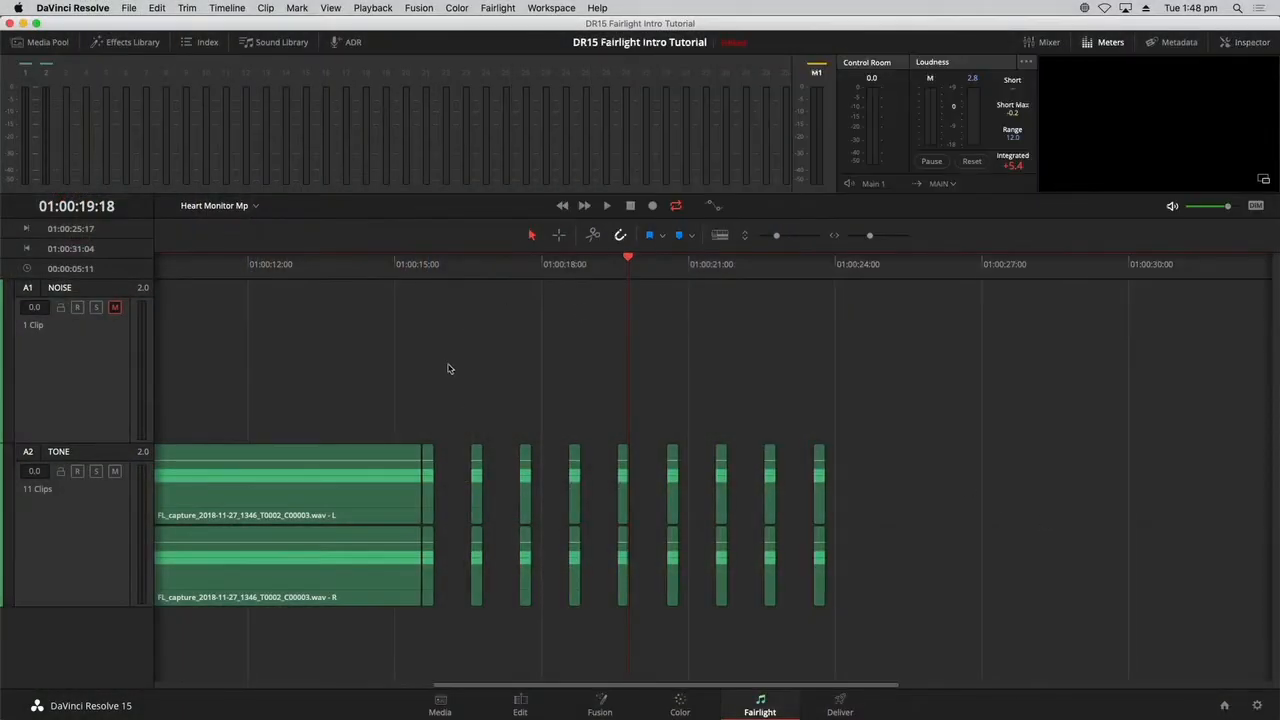
Mark an in-to-out range over the beeps from 01:00:16:13 to 01:00:23:13 and play it back.
drag(478, 268, 462, 272)
key(i)
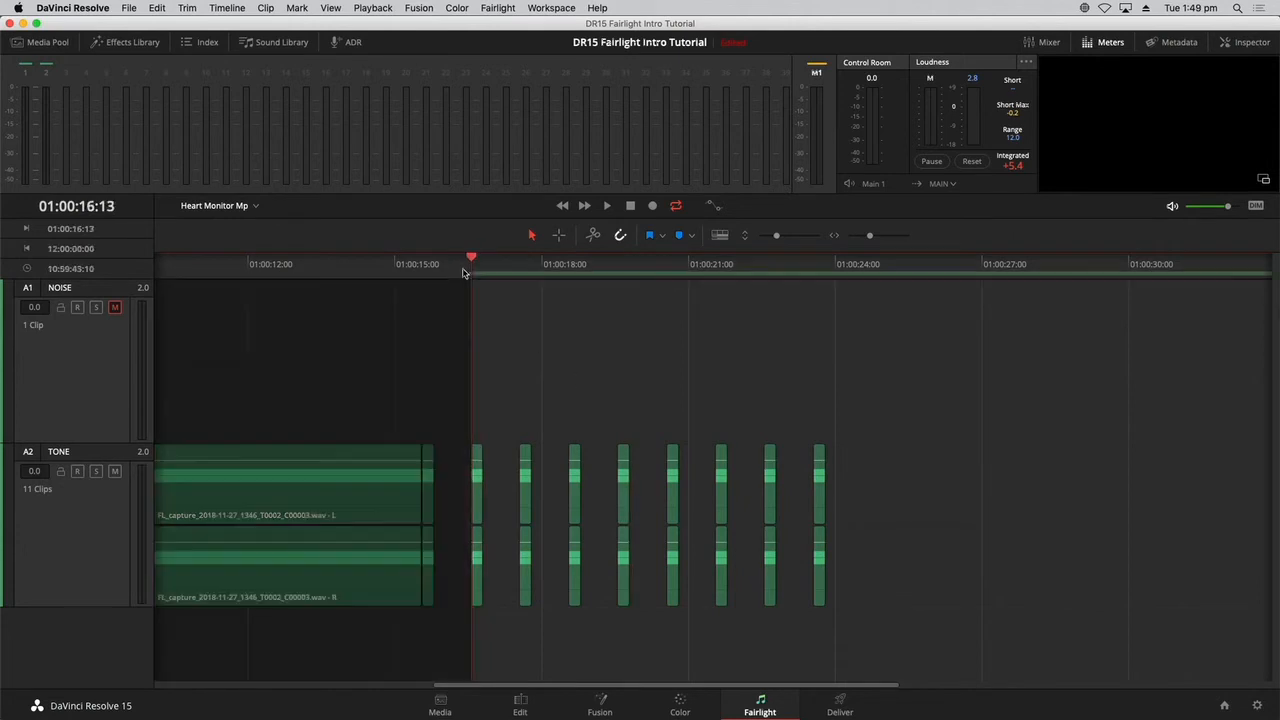
click(810, 262)
drag(821, 265, 827, 265)
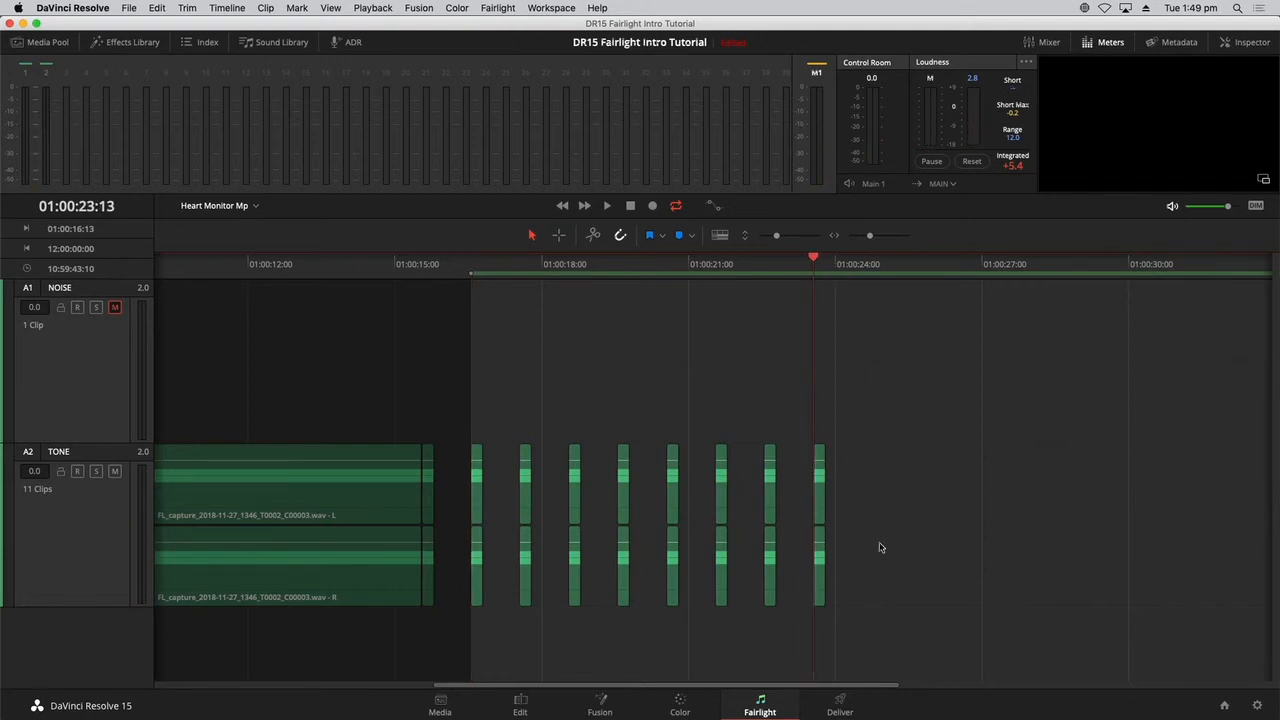
key(o)
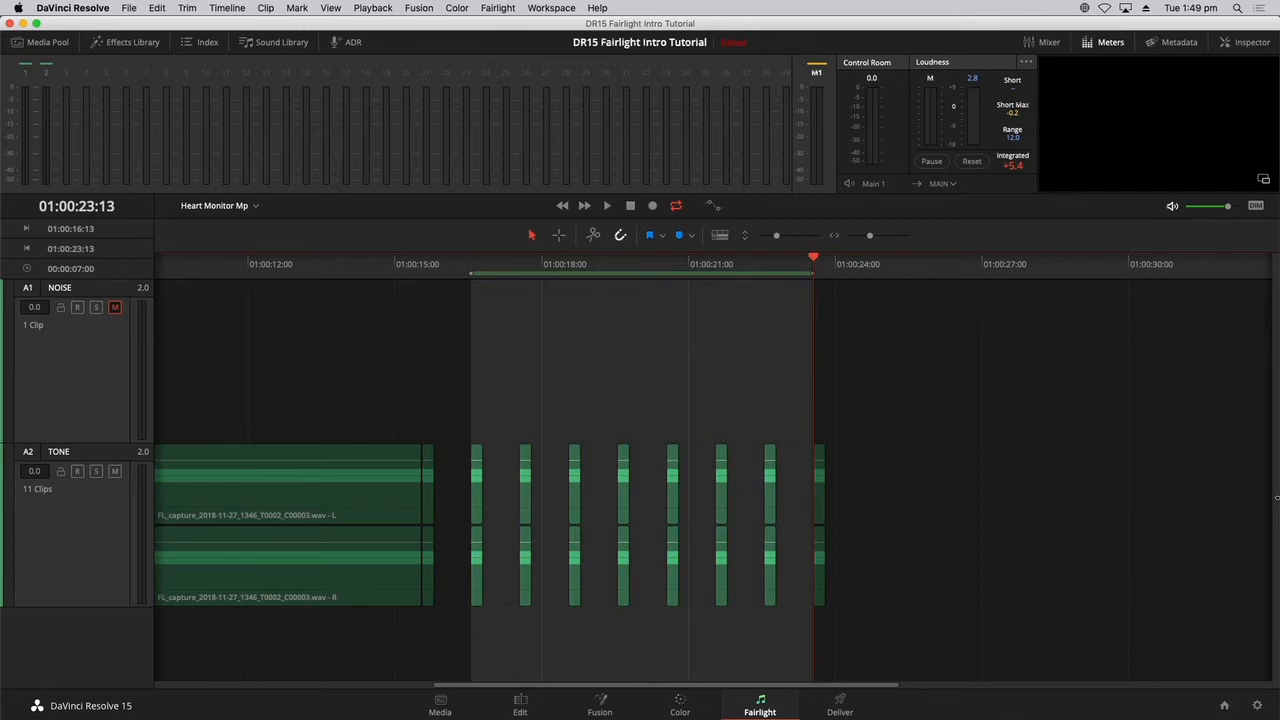
key(space)
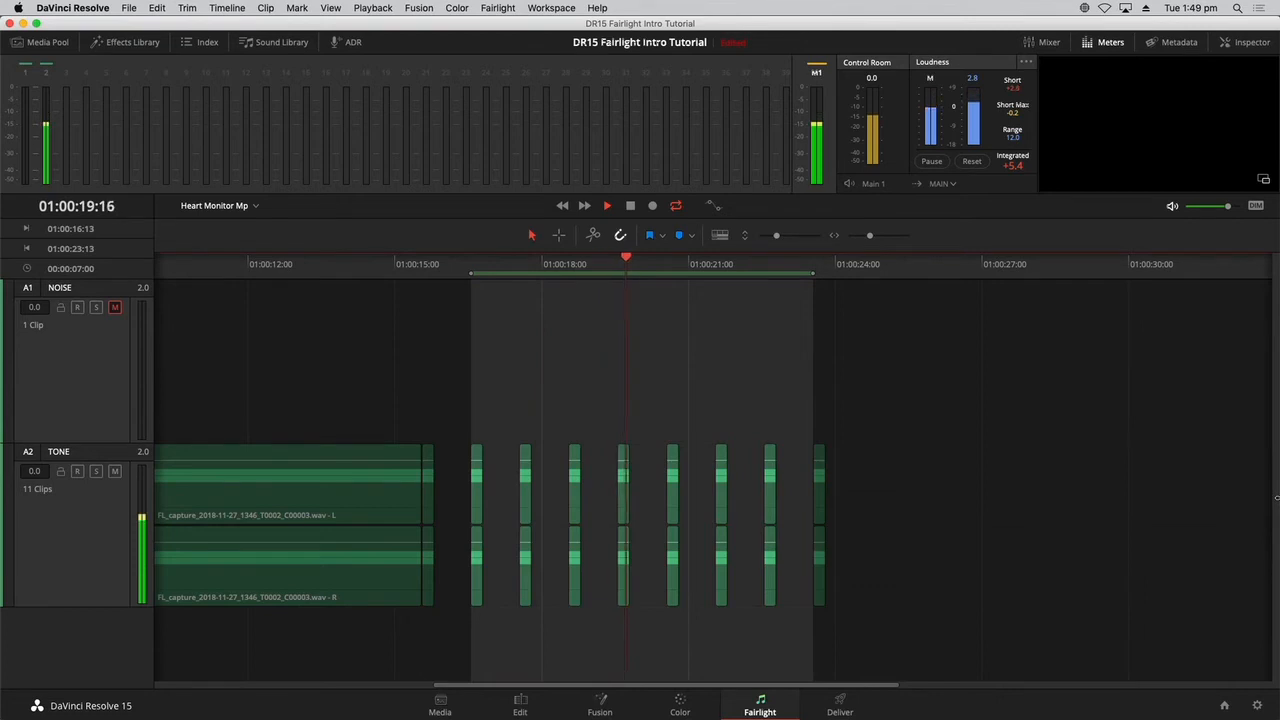
key(space)
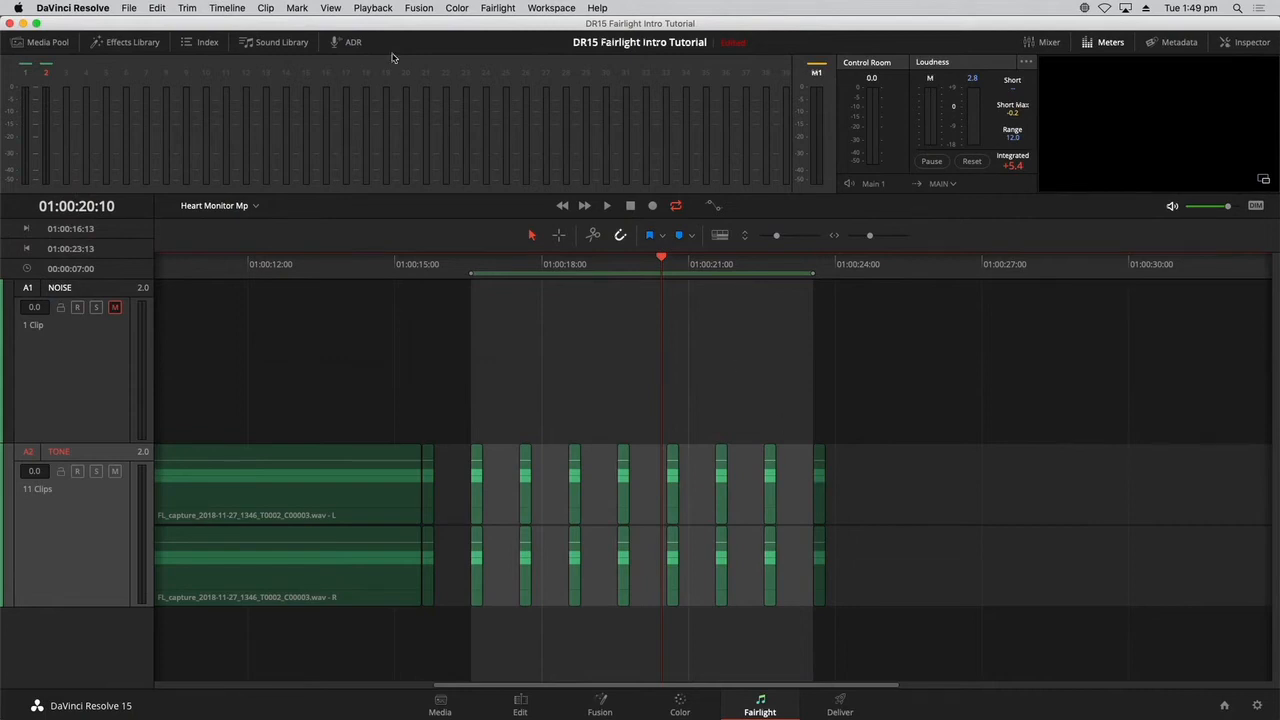
Bounce the TONE track's marked range to a new layer and move the bounced clip past the last beep, to about 01:00:25:00.
click(243, 8)
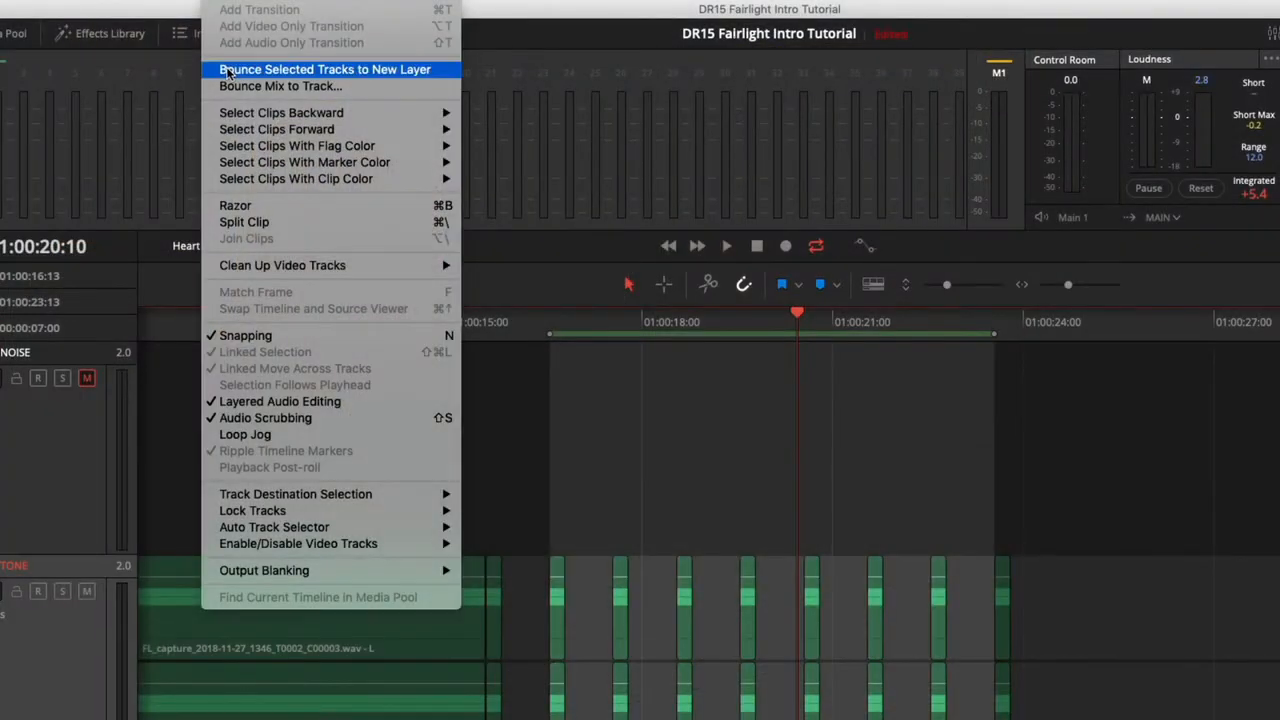
click(228, 72)
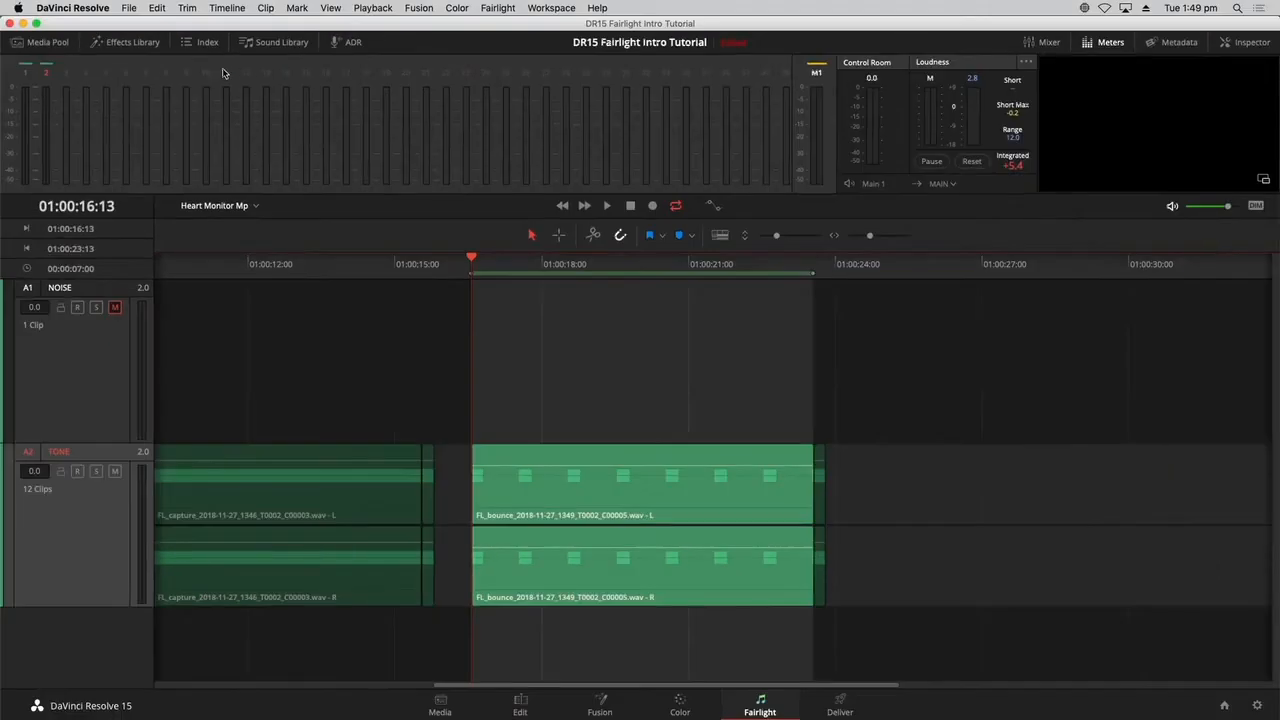
click(966, 511)
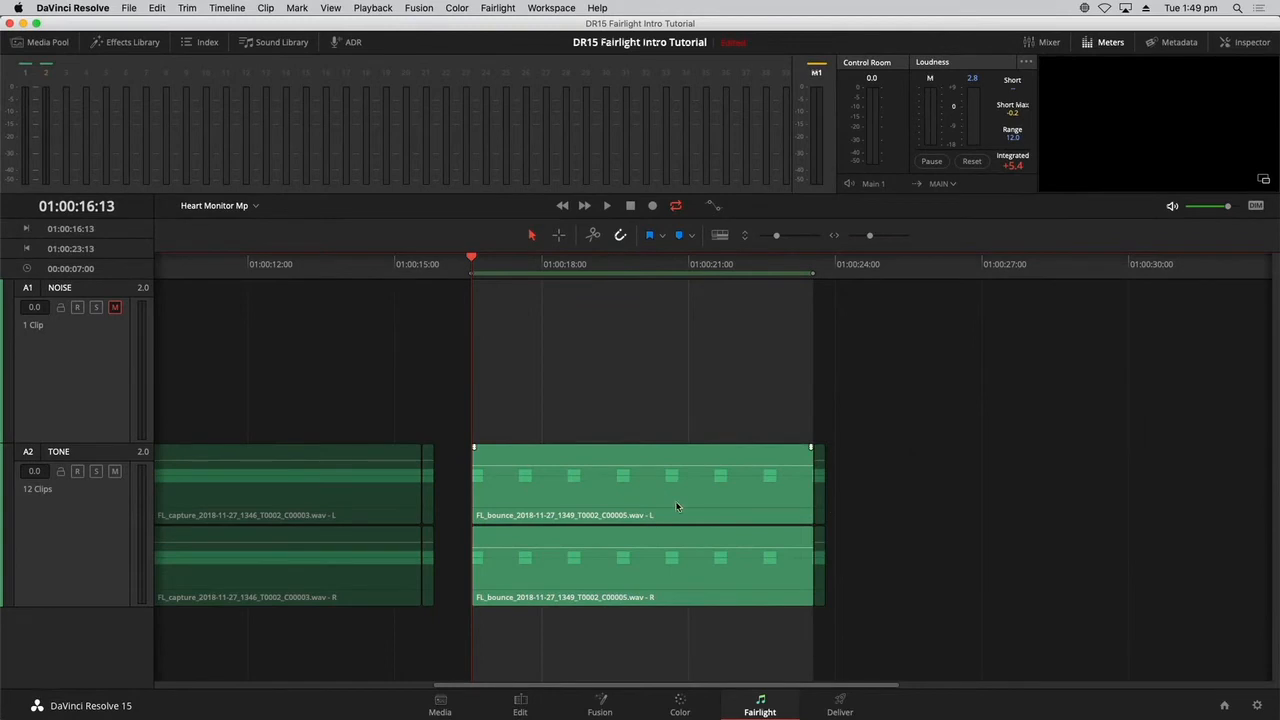
drag(676, 507, 1090, 510)
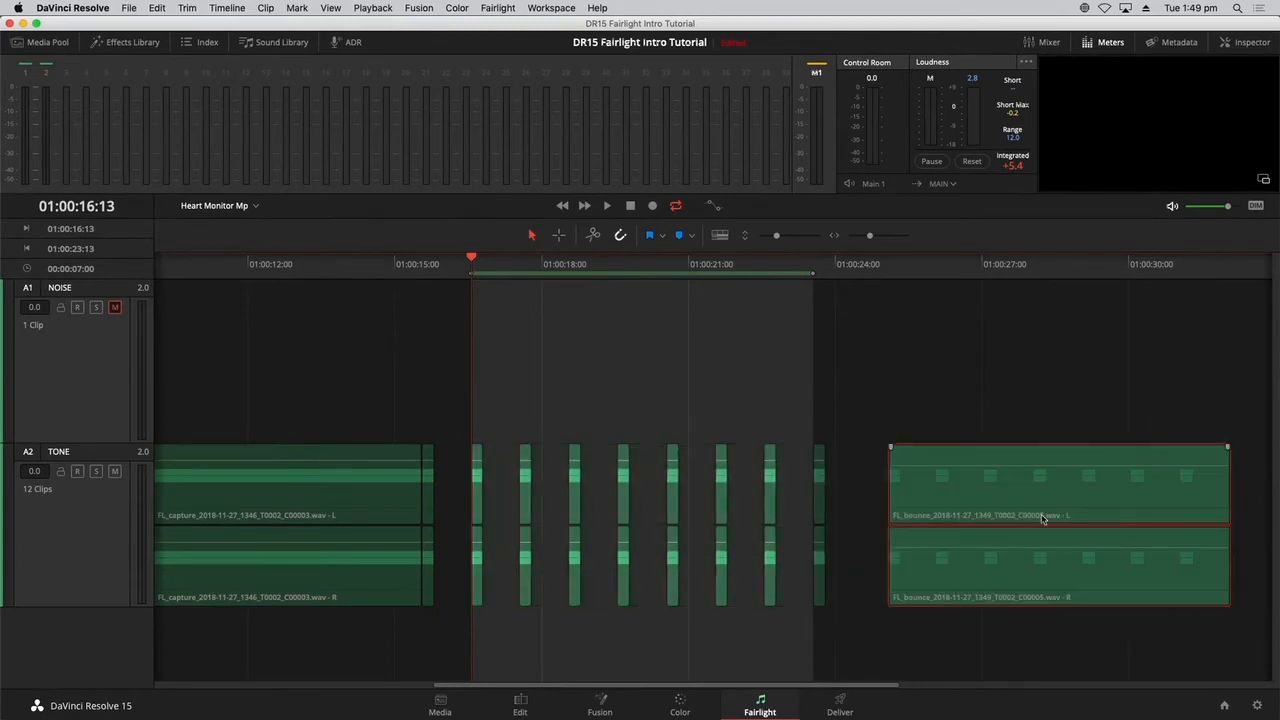
Scrub the start of the bounced clip, and return to the beginning of the timeline to view all the clips together.
click(941, 261)
click(1002, 413)
drag(876, 277, 895, 277)
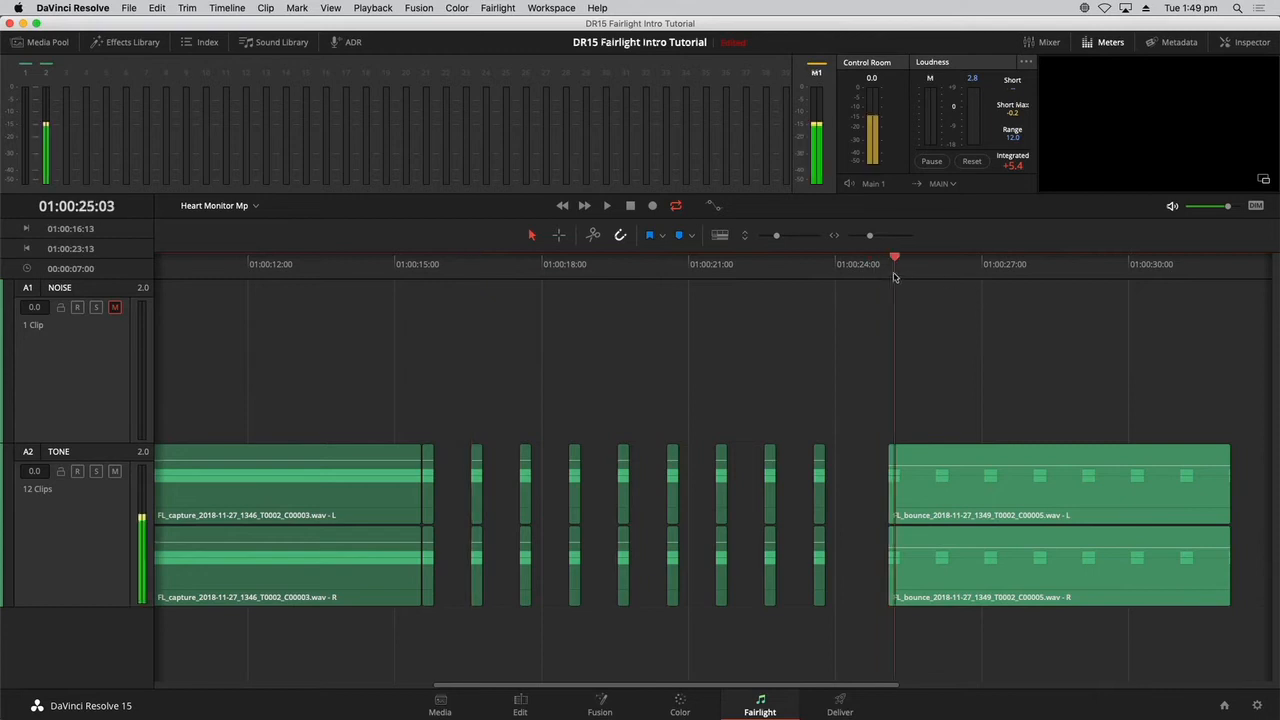
key(Home)
key(space)
key(super+minus)
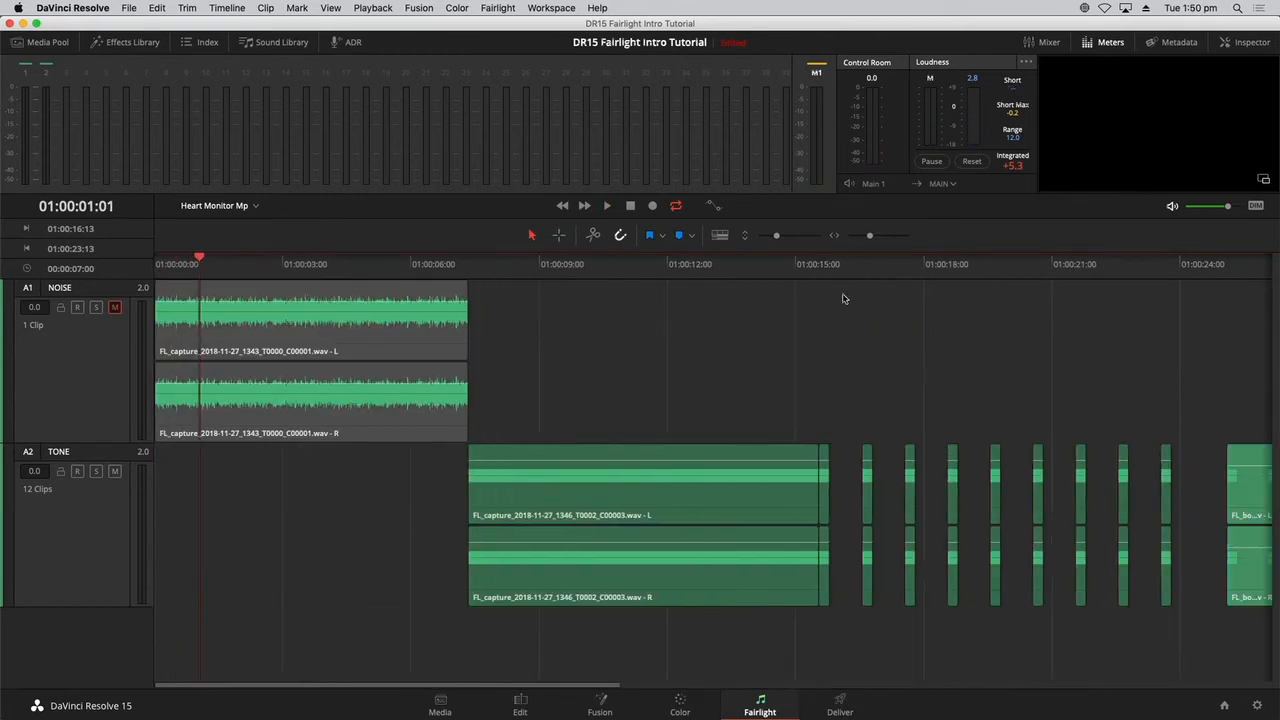
key(super+minus)
key(super+minus)
key(super+equal)
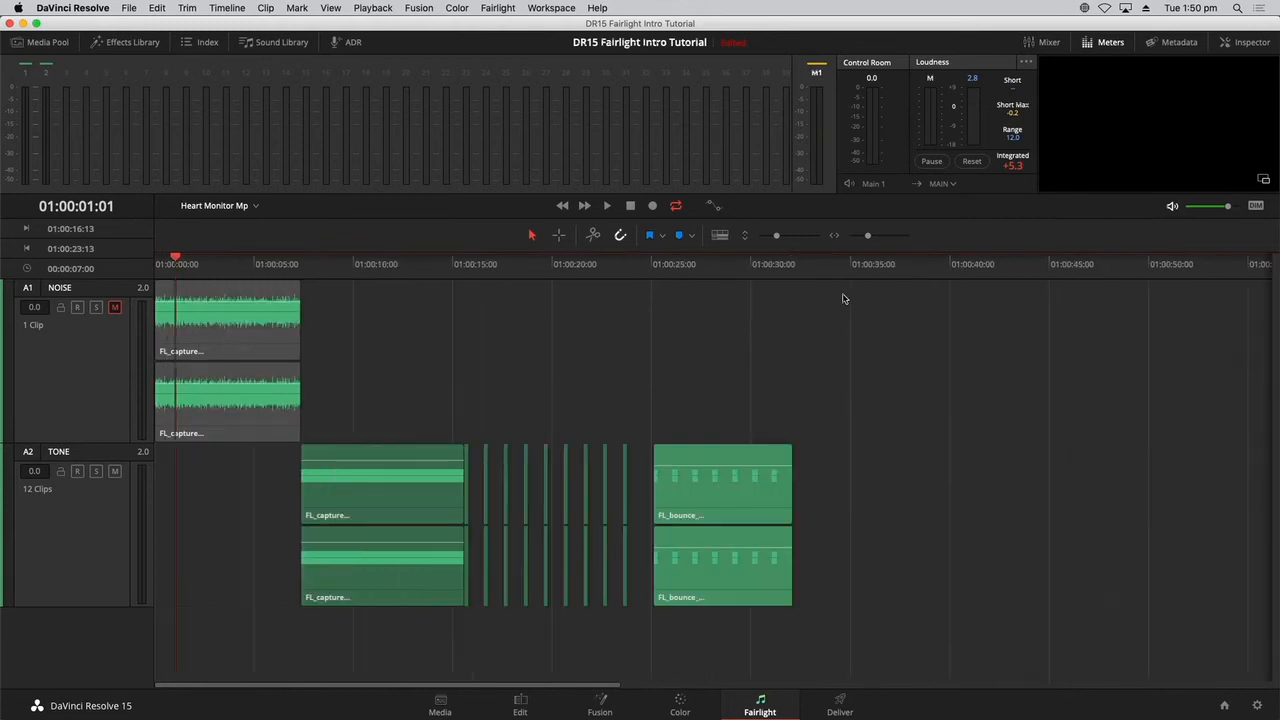
Play from near the timeline start and scrub to the bounced beeps around 01:00:26:07 on the TONE track.
click(717, 274)
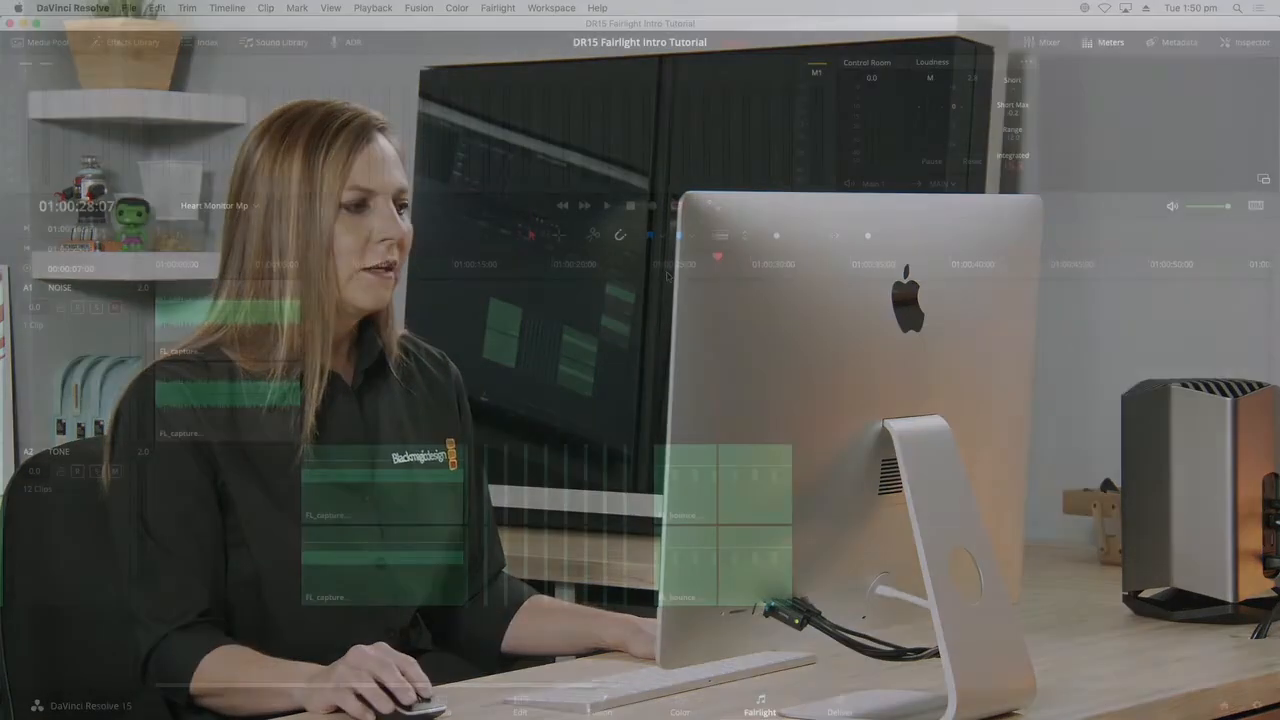
click(667, 274)
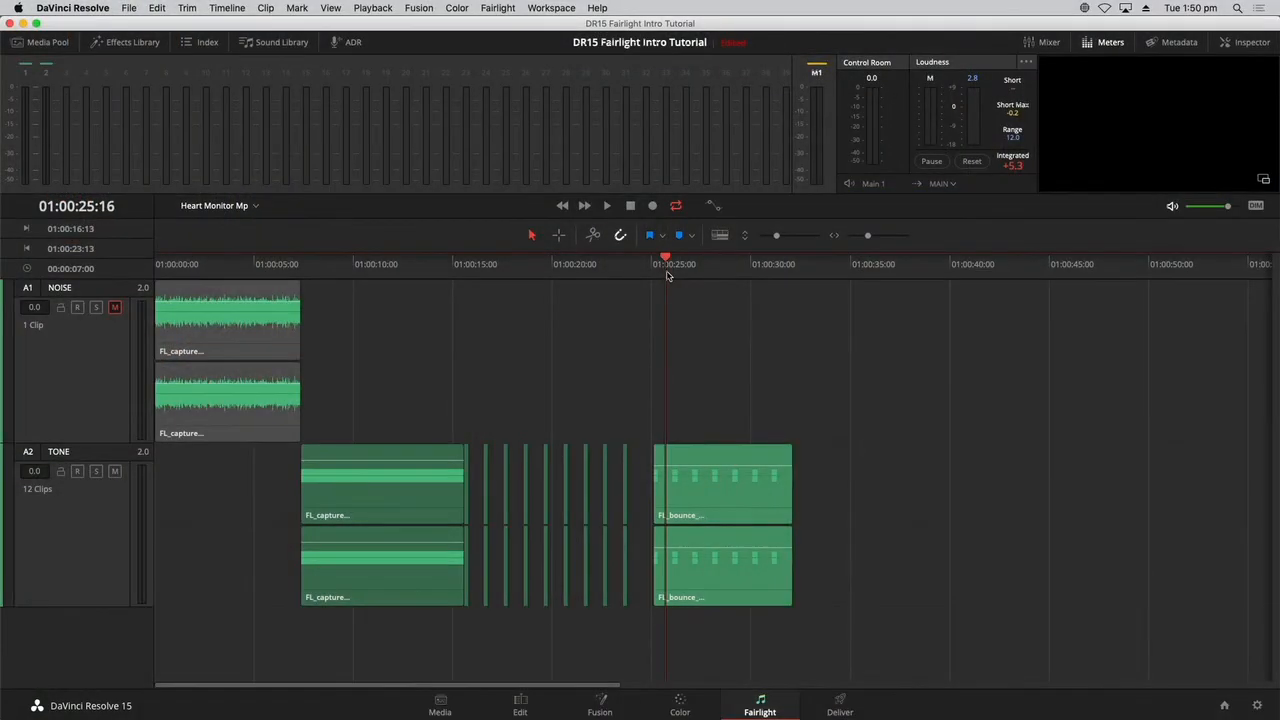
key(Home)
key(space)
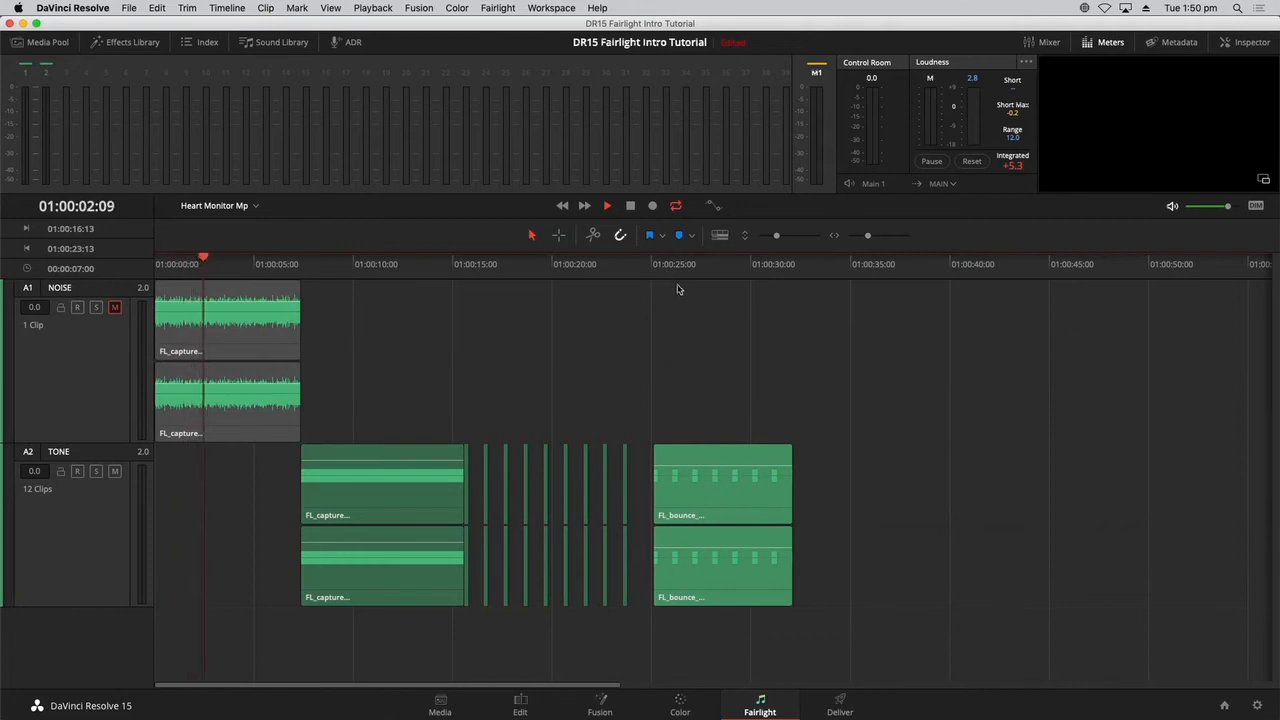
click(677, 287)
key(Home)
key(Home)
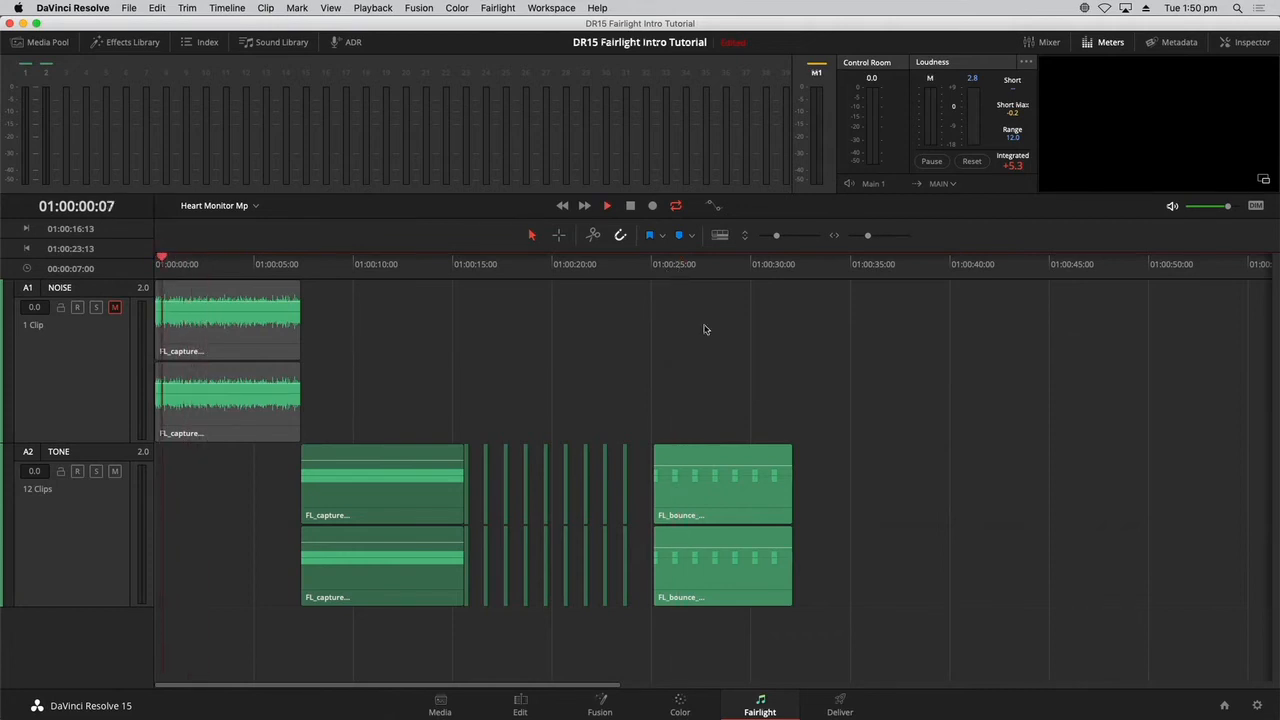
click(677, 272)
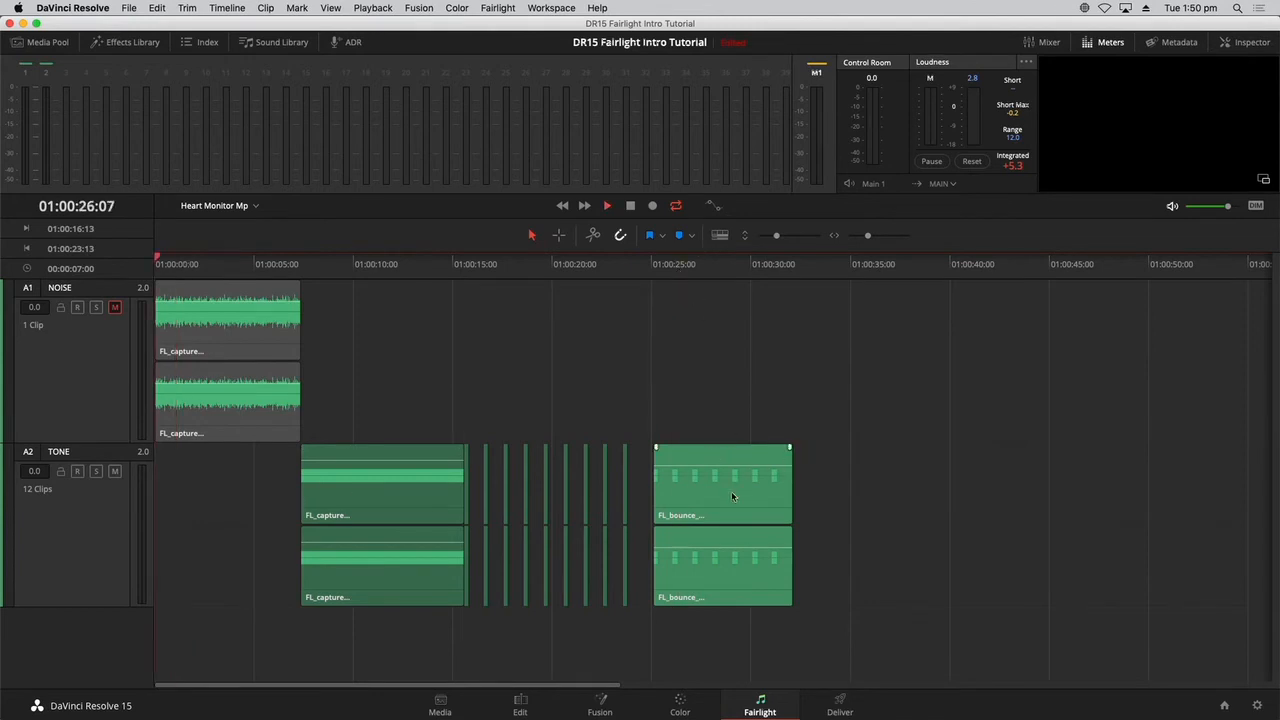
Show the audio track layers and move the bounced clip on the TONE track to start at about 01:00:26:00.
click(731, 495)
drag(731, 276, 713, 276)
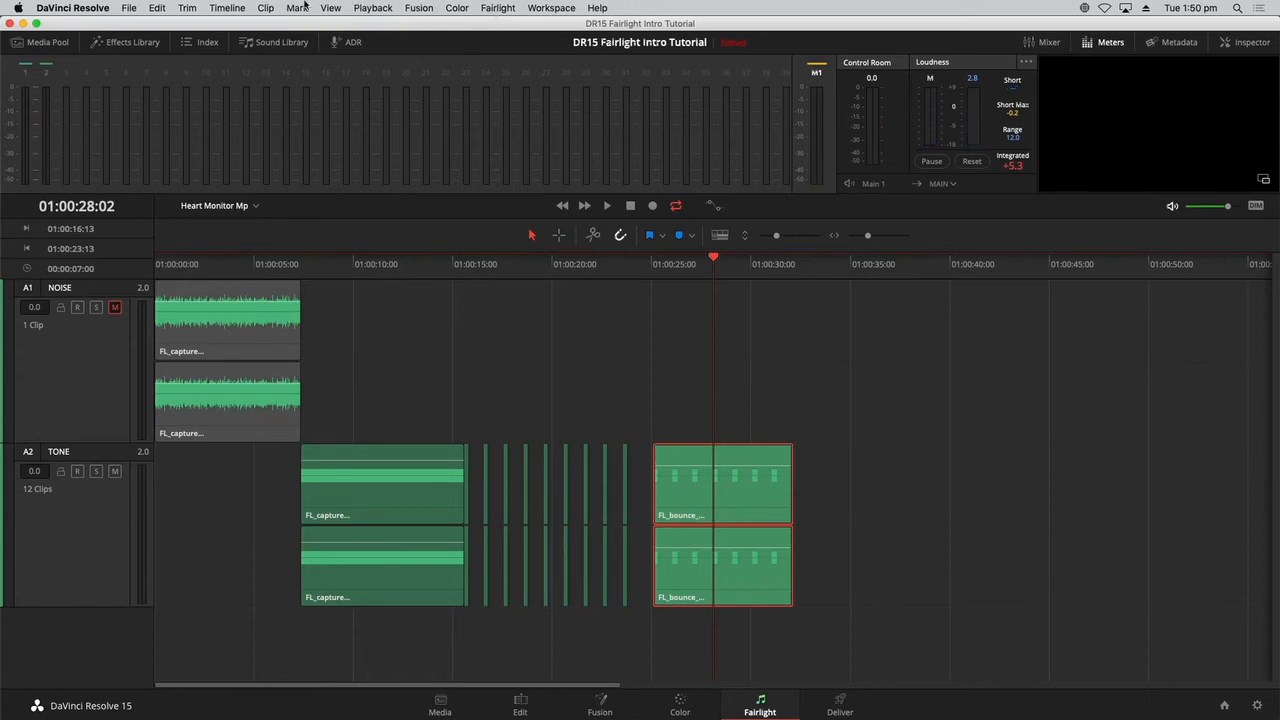
click(330, 8)
click(389, 546)
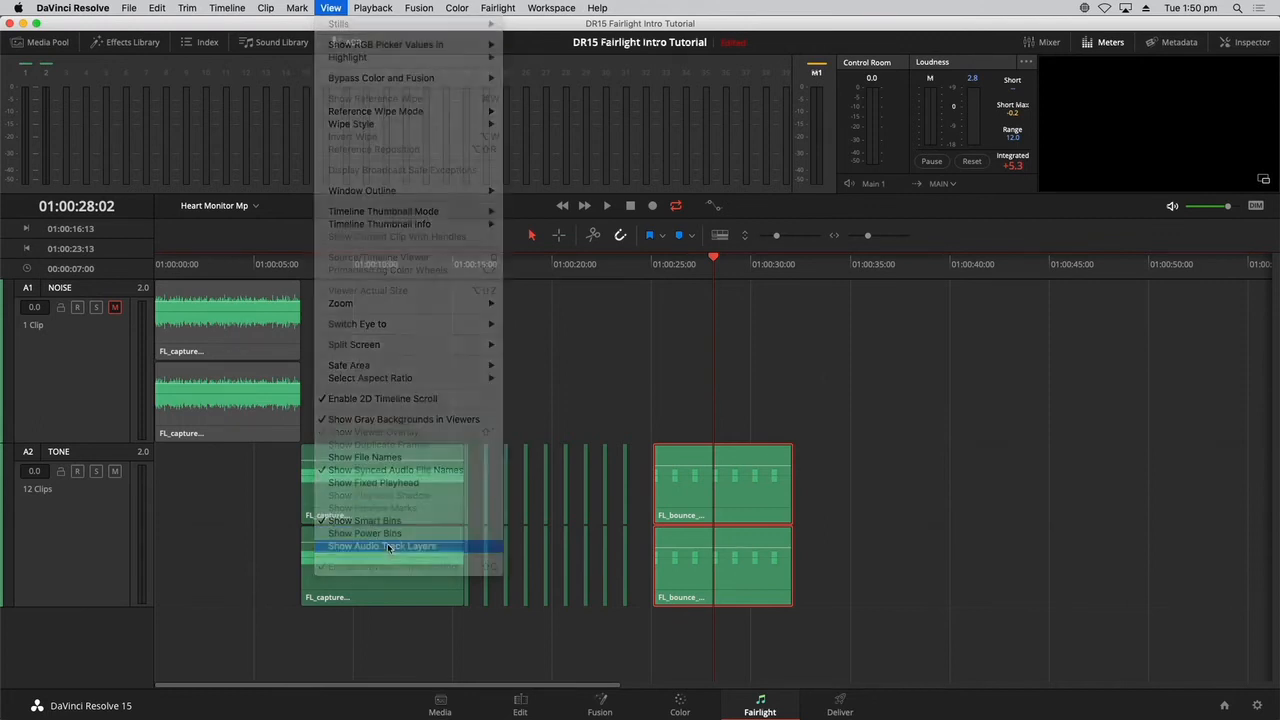
mouse_move(715, 519)
mouse_down()
mouse_move(561, 516)
mouse_move(733, 505)
mouse_up()
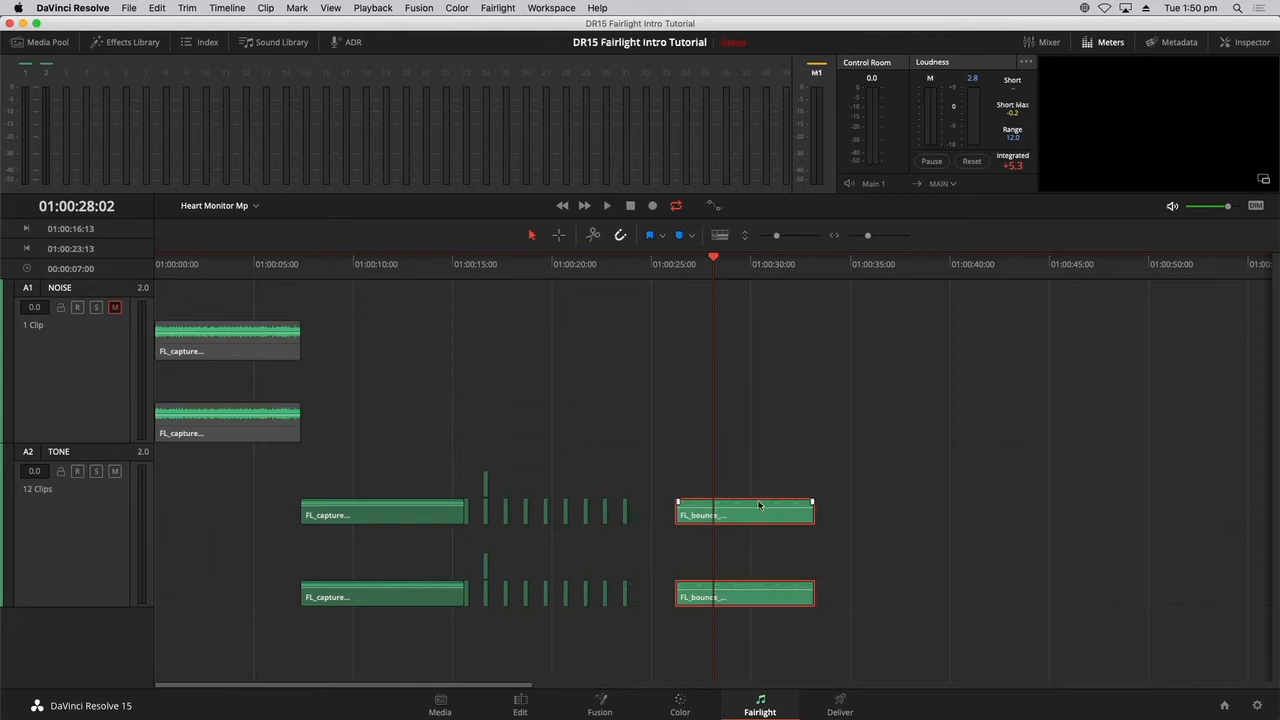
Listen to the moved bounced clip and scrub the original beeps near 01:00:17:11, and hide the audio track layers again.
click(676, 265)
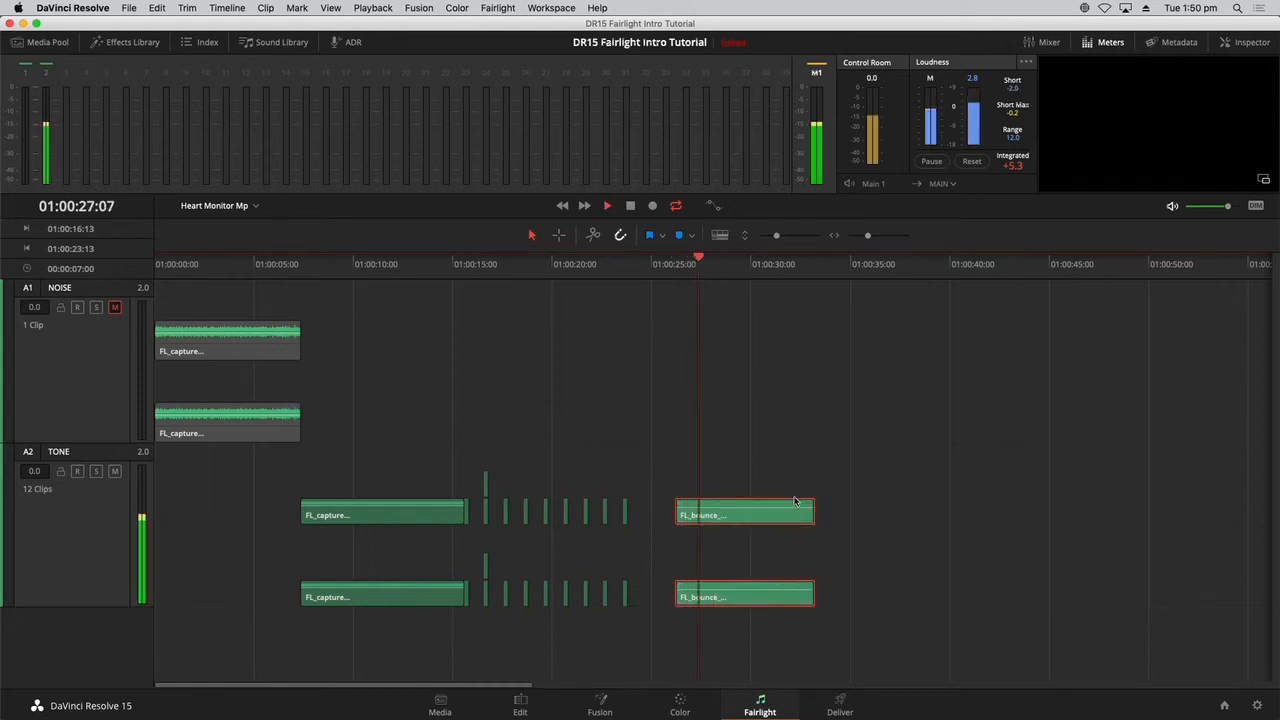
key(space)
click(541, 264)
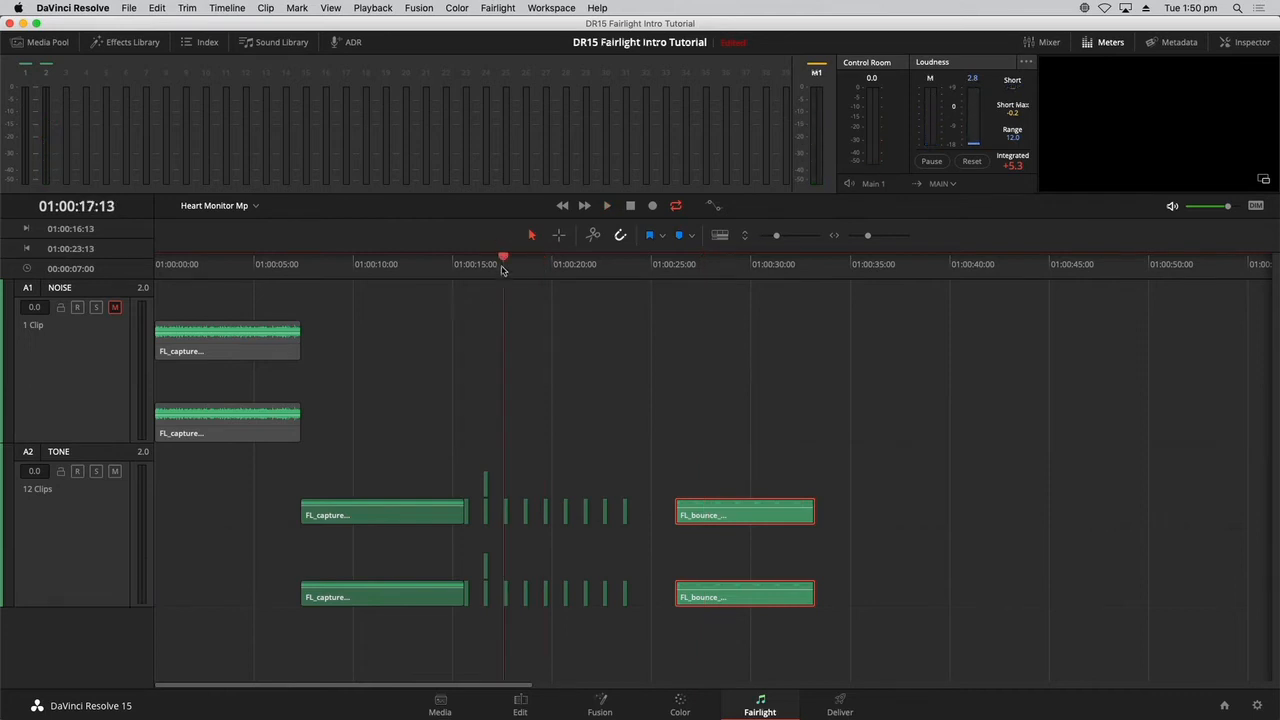
drag(503, 270, 502, 270)
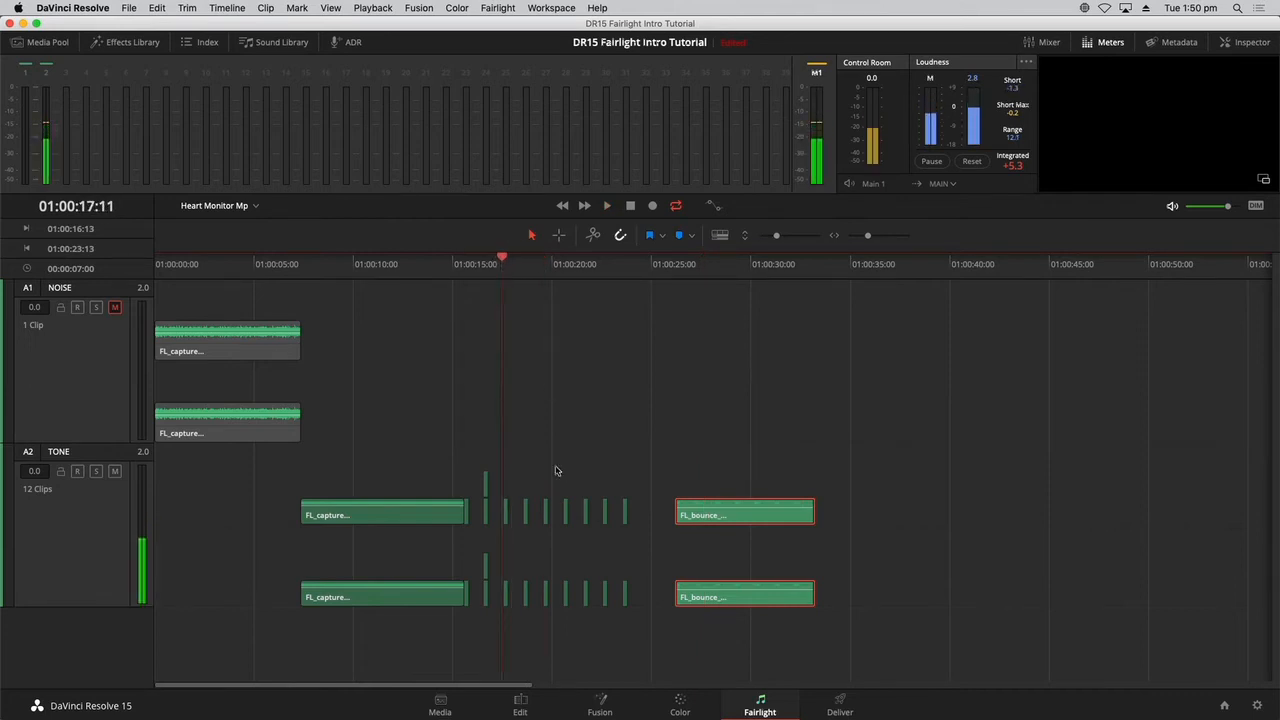
click(330, 8)
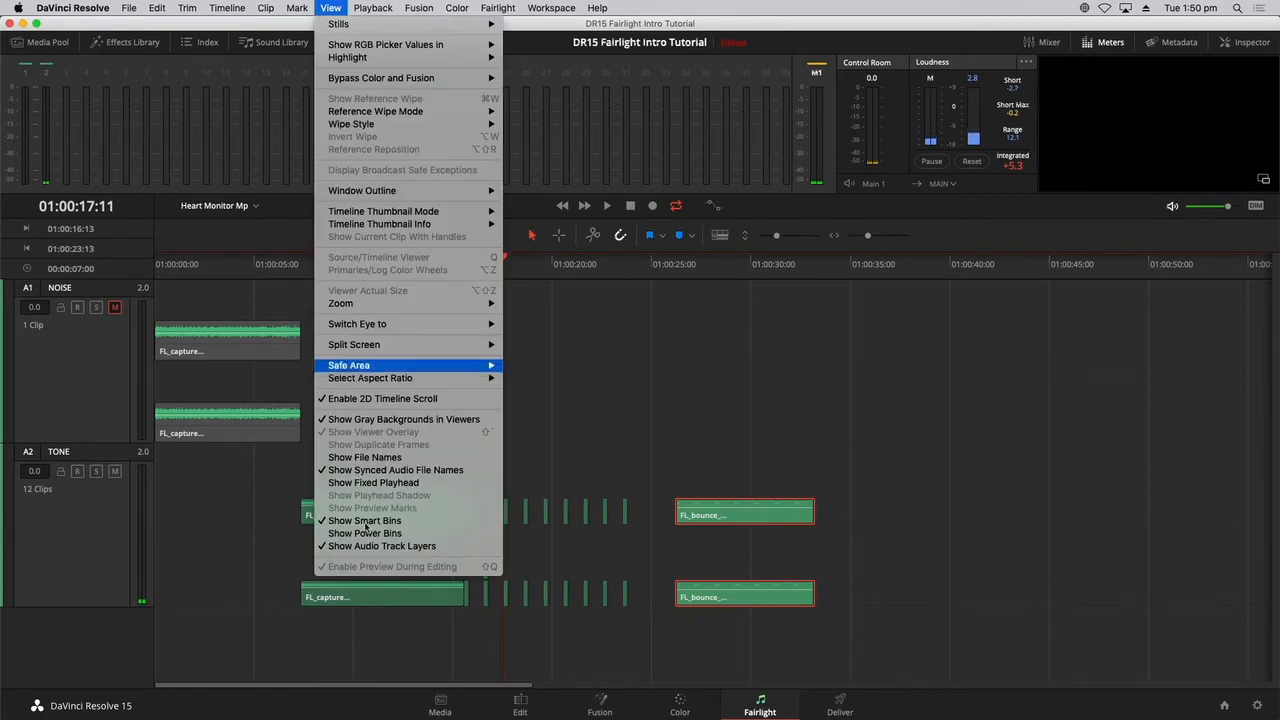
click(380, 546)
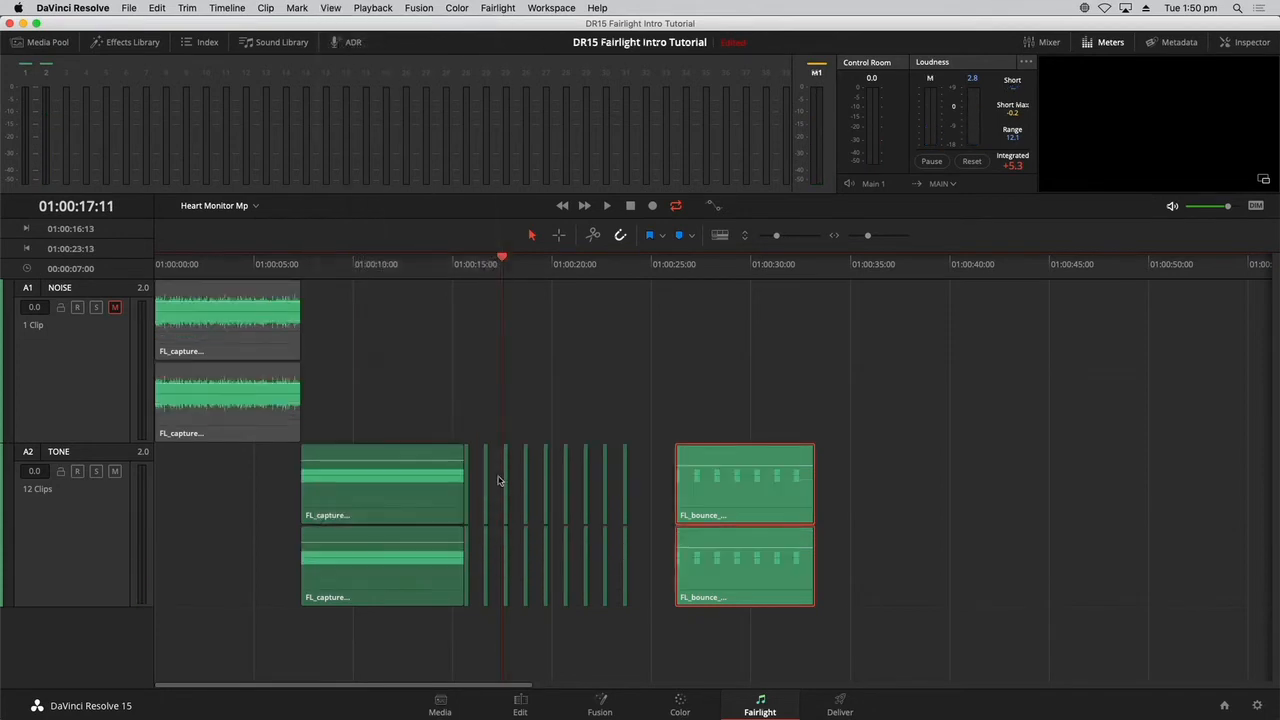
Mute every second short beep clip on the TONE track, four in all, beginning with the one at 01:00:16:13.
click(505, 390)
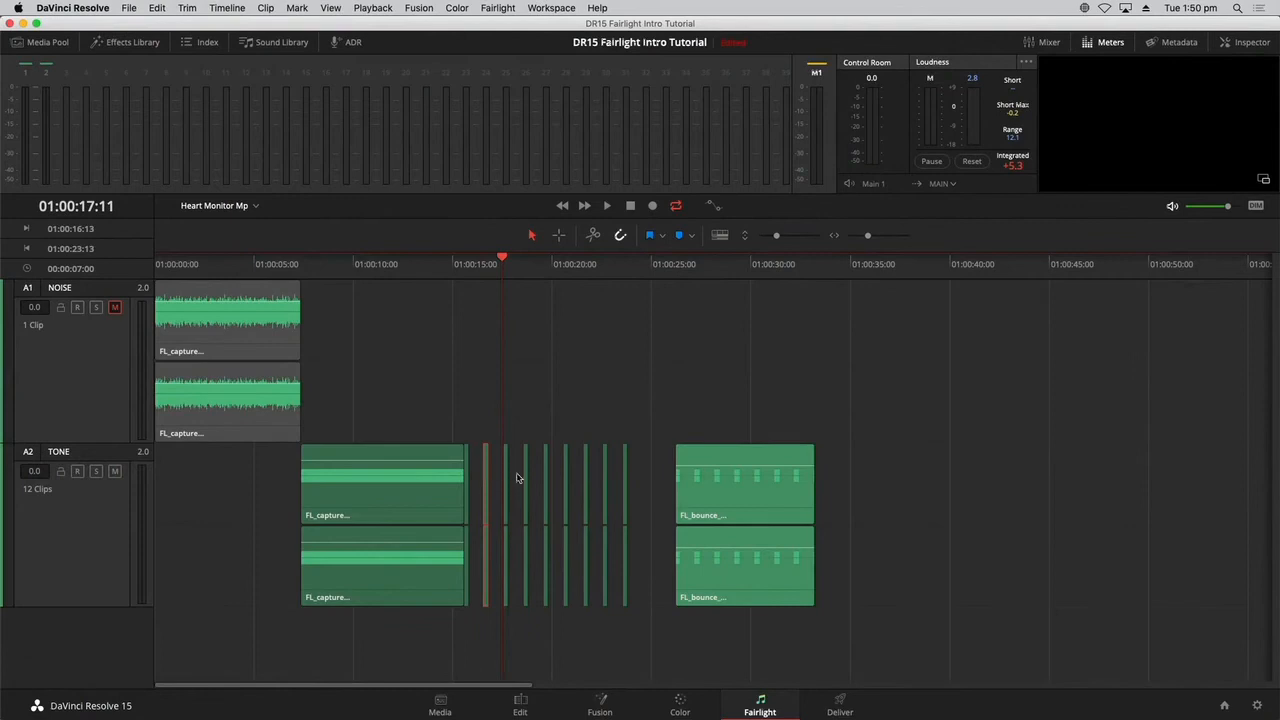
click(526, 477)
super+click(566, 473)
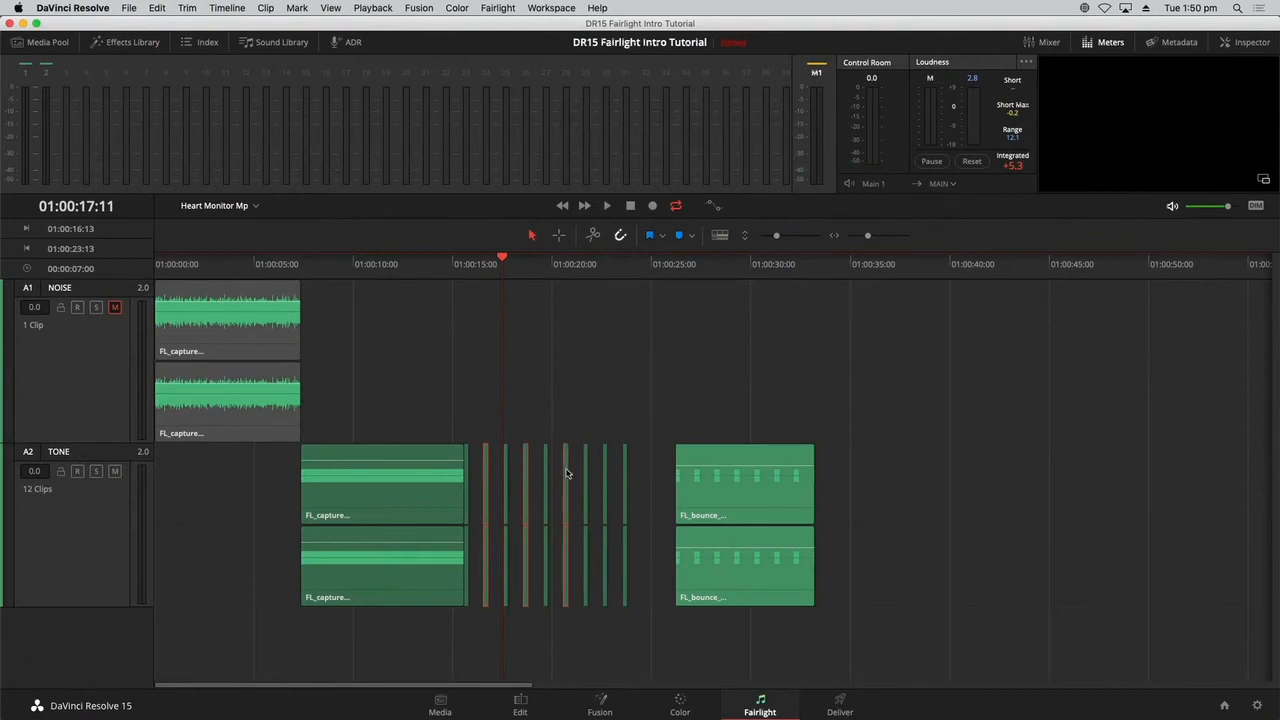
super+click(605, 472)
click(543, 397)
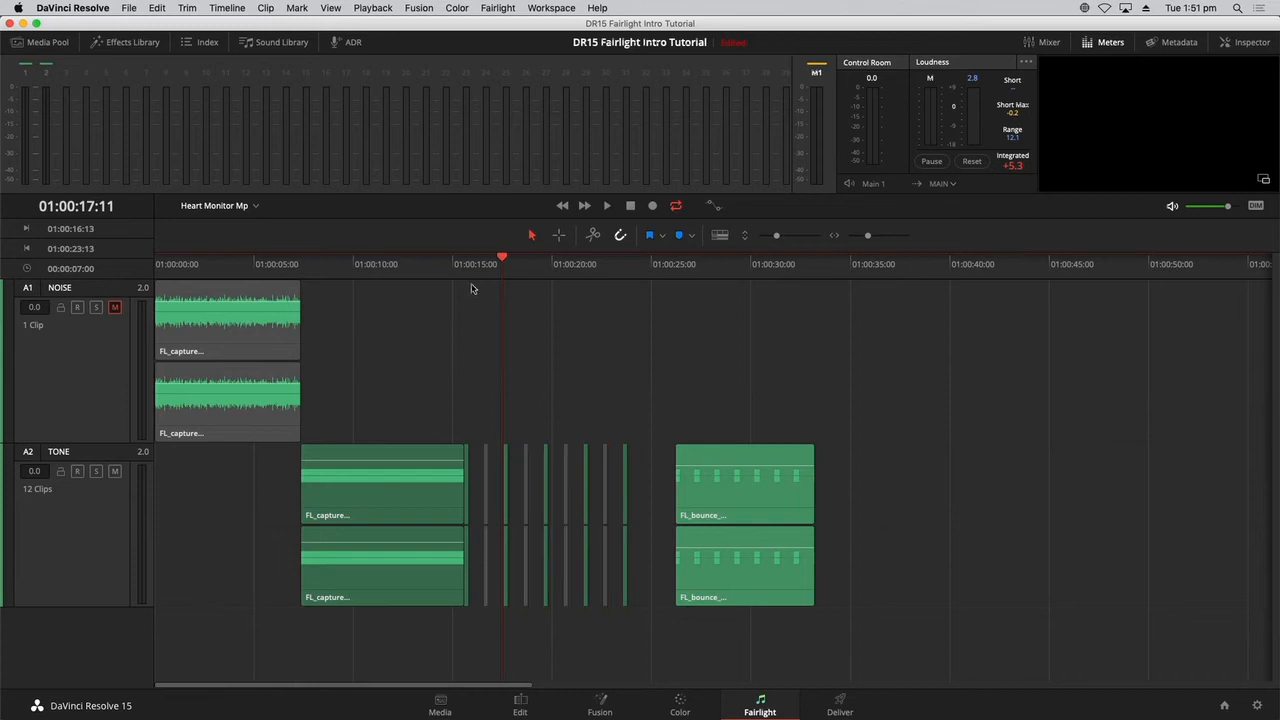
Play back the alternating beeps from 01:00:15:13, and move the long tone clip earlier to start at about 01:00:05:00.
drag(475, 275, 451, 277)
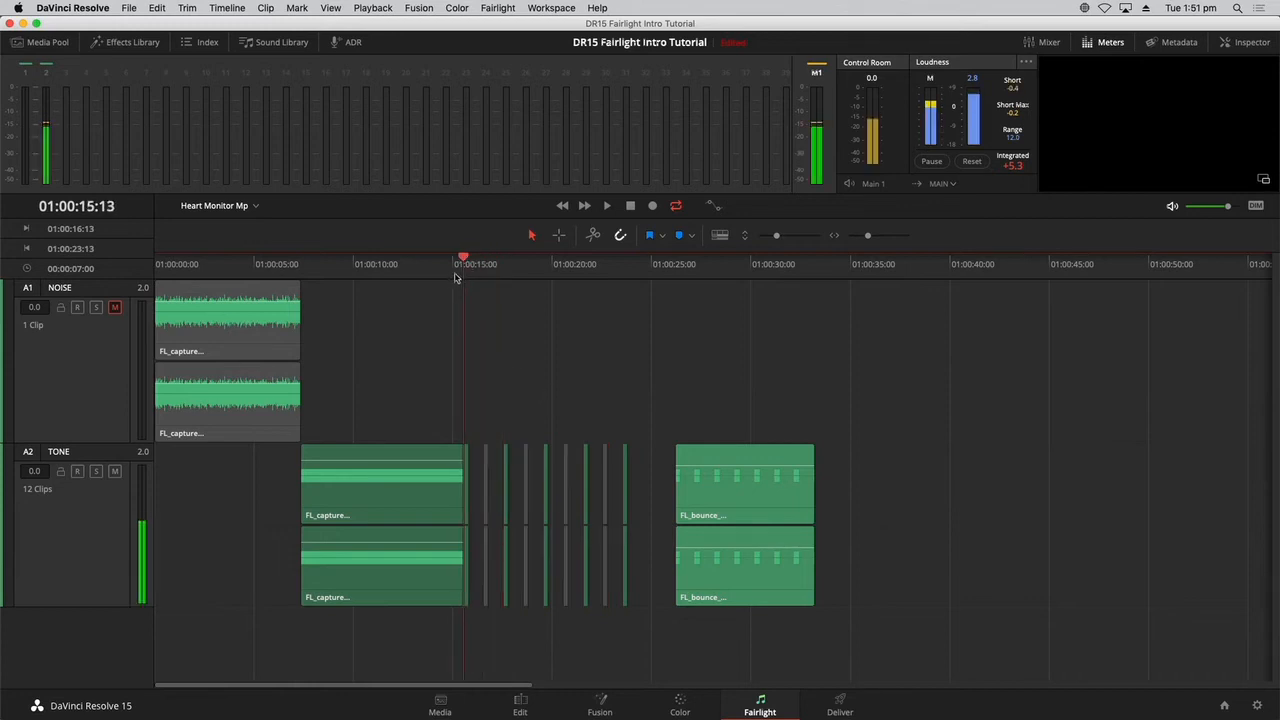
key(space)
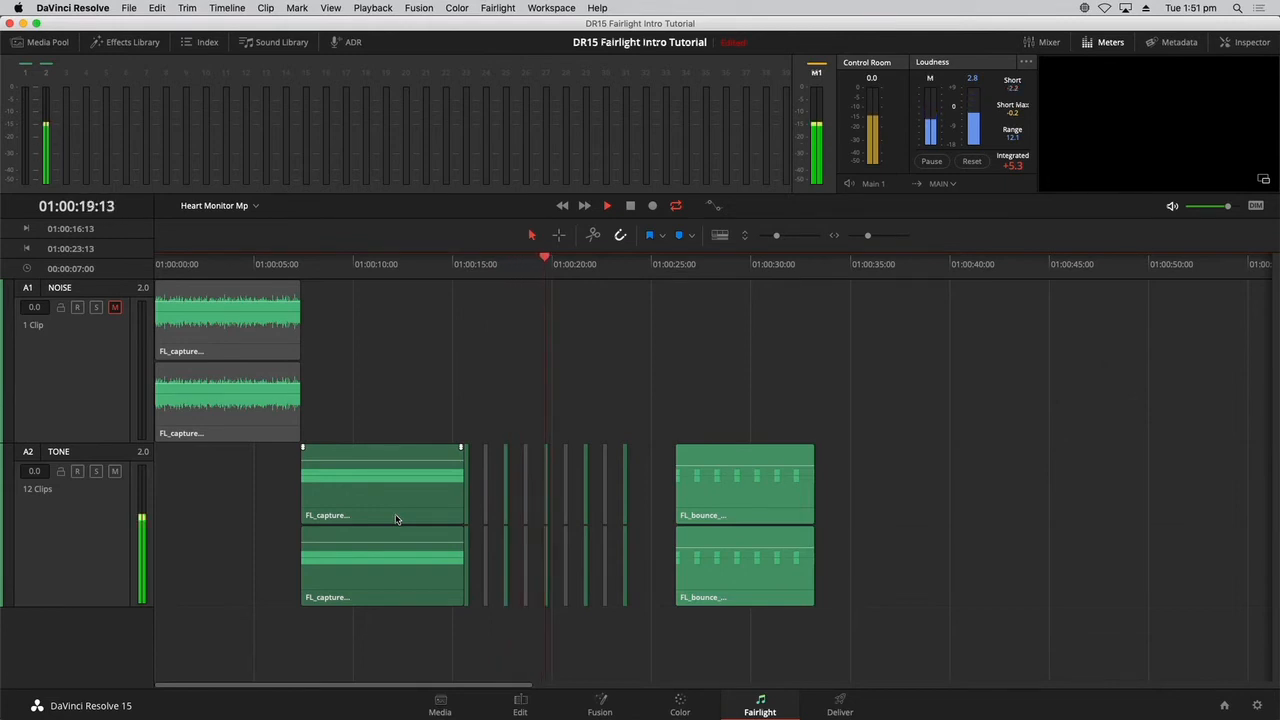
key(space)
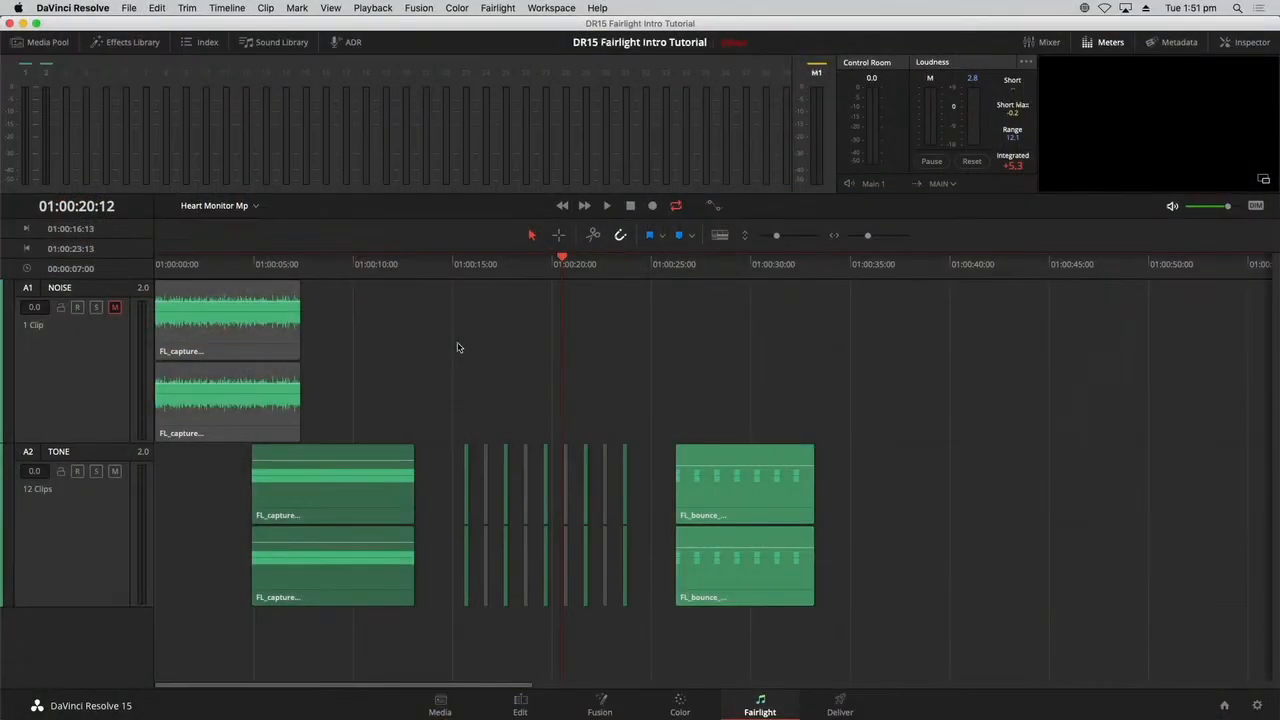
Mark an in-to-out range over the alternating beeps from 01:00:15:13 to 01:00:23:13.
drag(465, 280, 462, 283)
key(i)
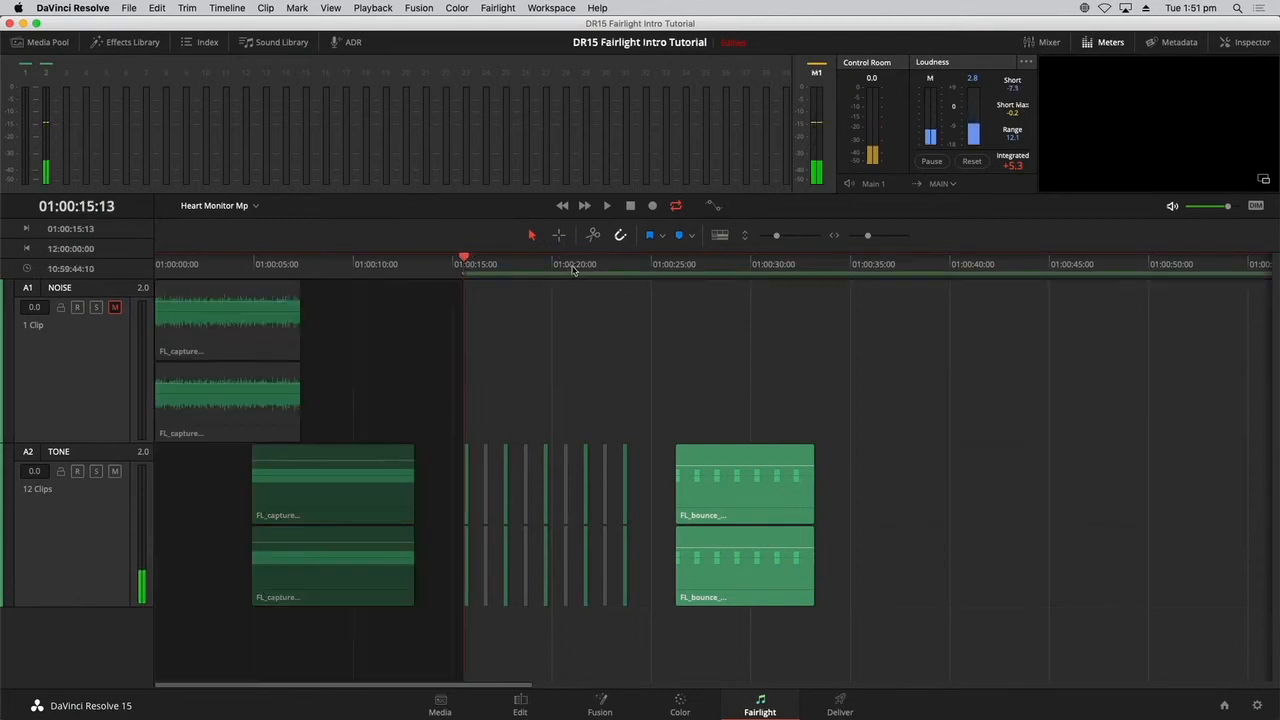
drag(606, 272, 614, 267)
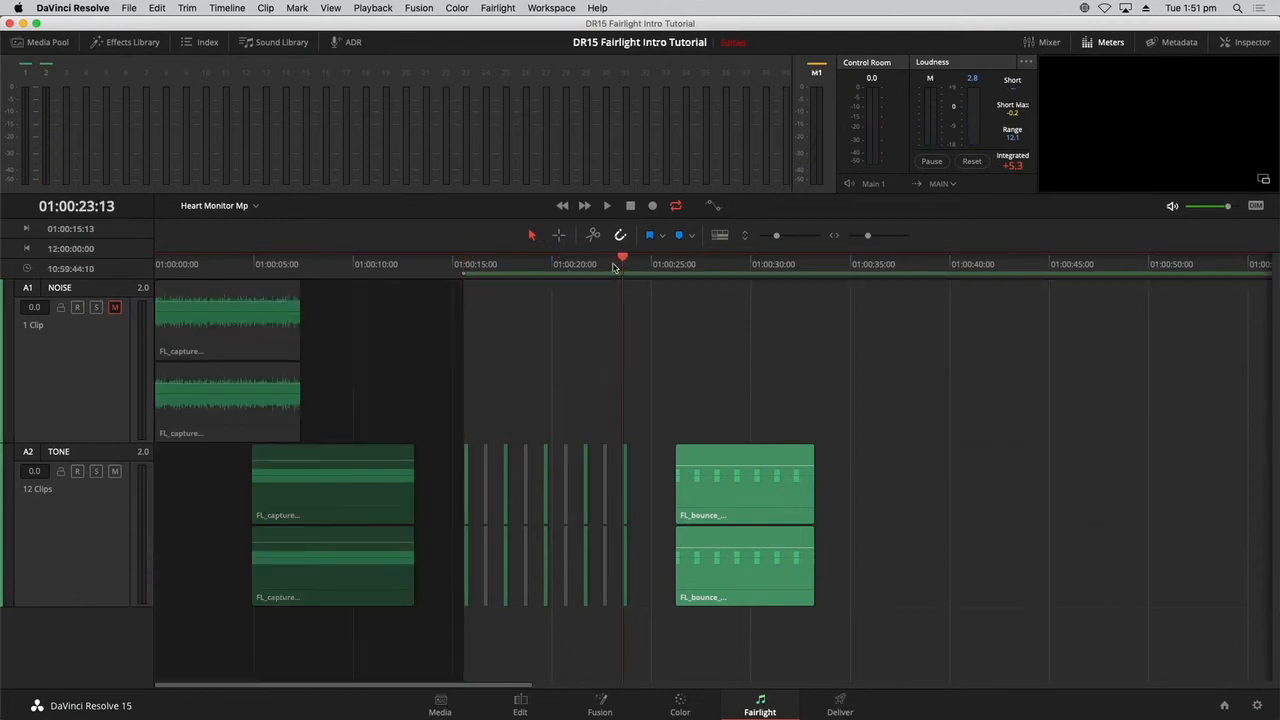
key(o)
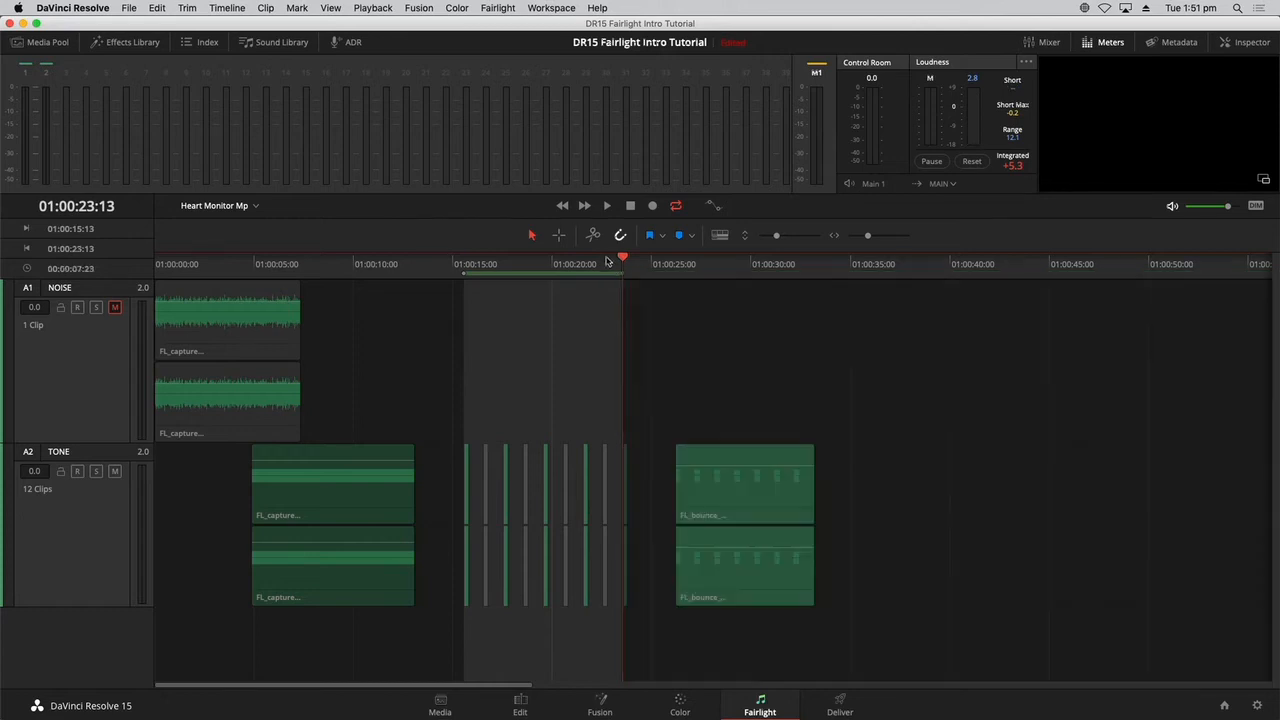
Bounce the TONE track's marked range to a new layer and move the slower-beep clip past the first bounce, to about 01:00:34:00.
click(228, 8)
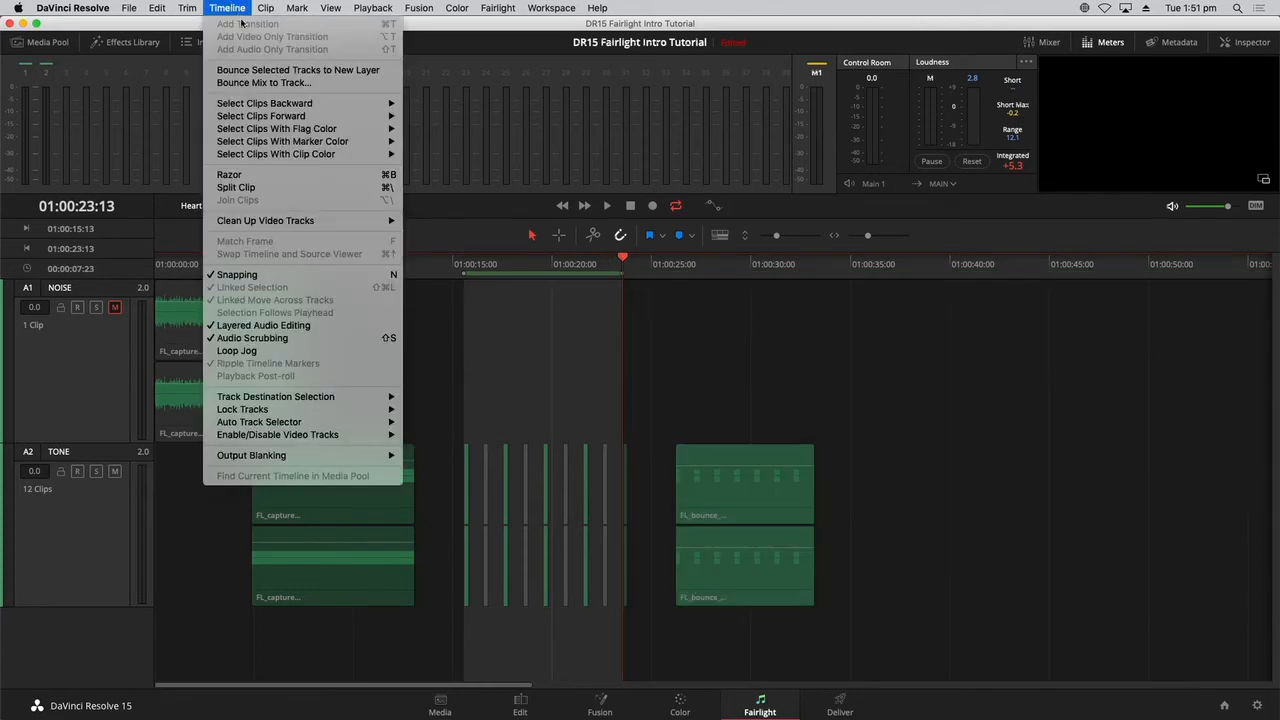
click(258, 70)
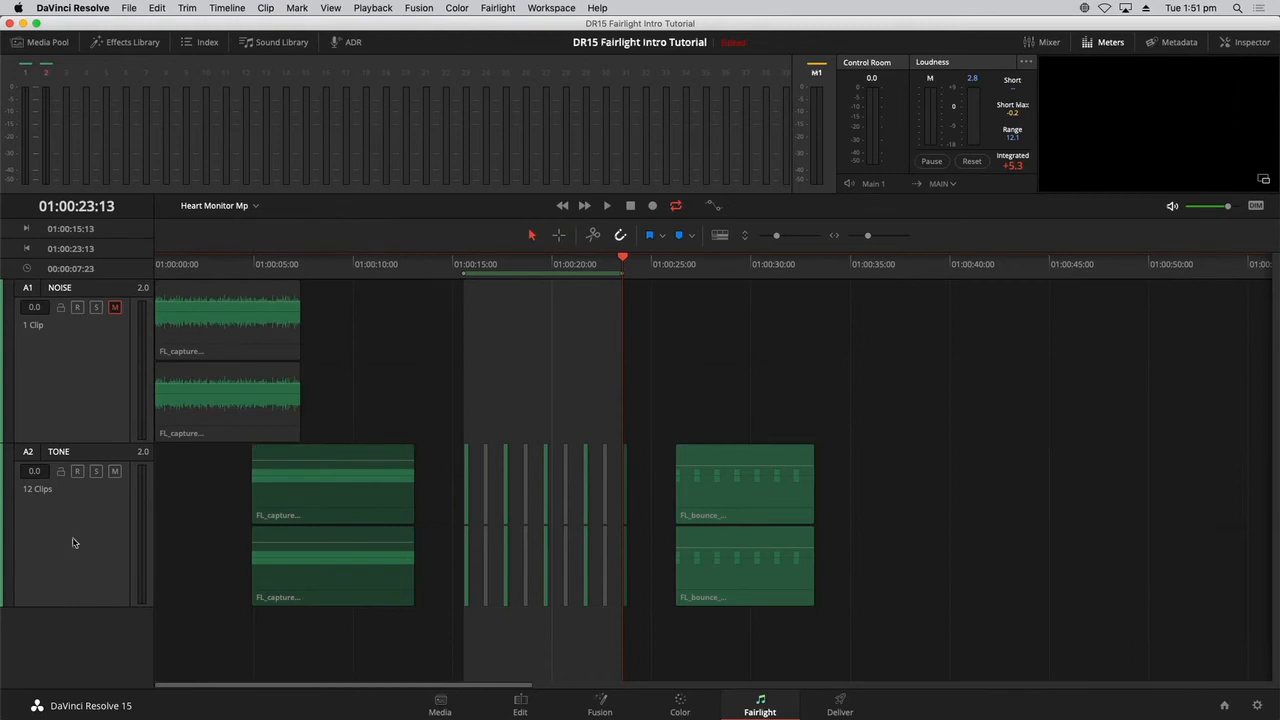
click(72, 543)
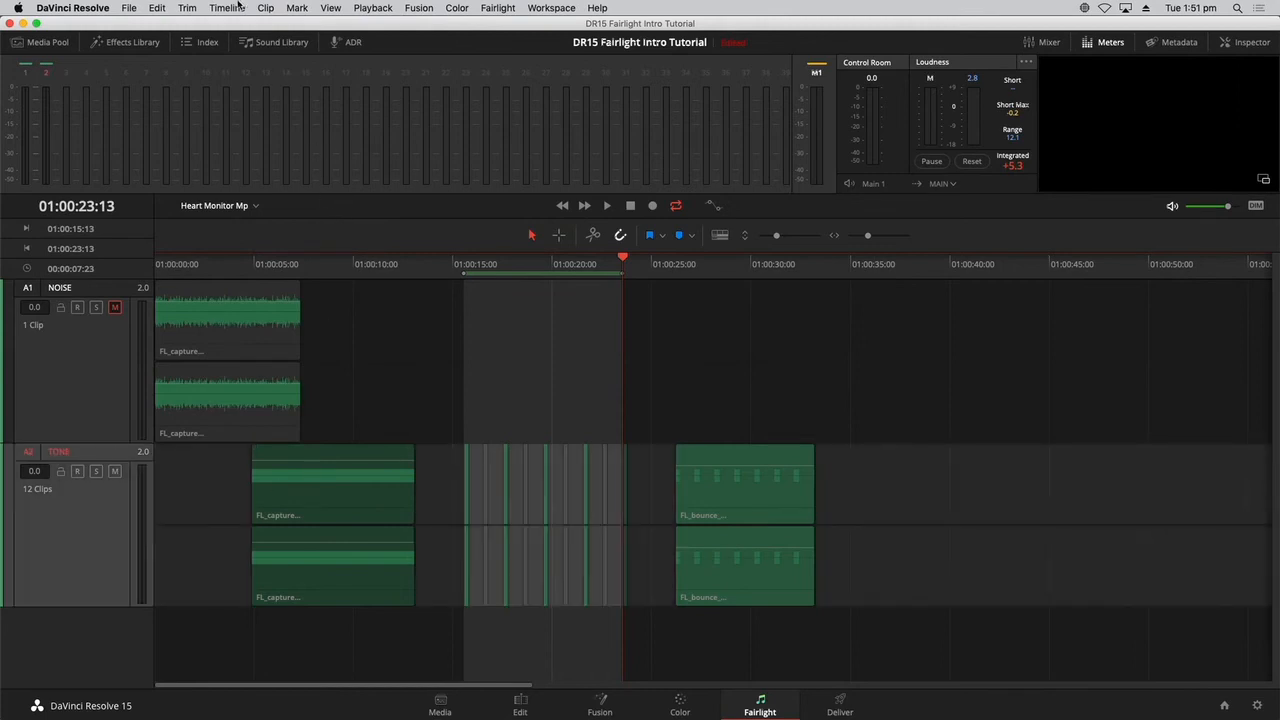
click(242, 7)
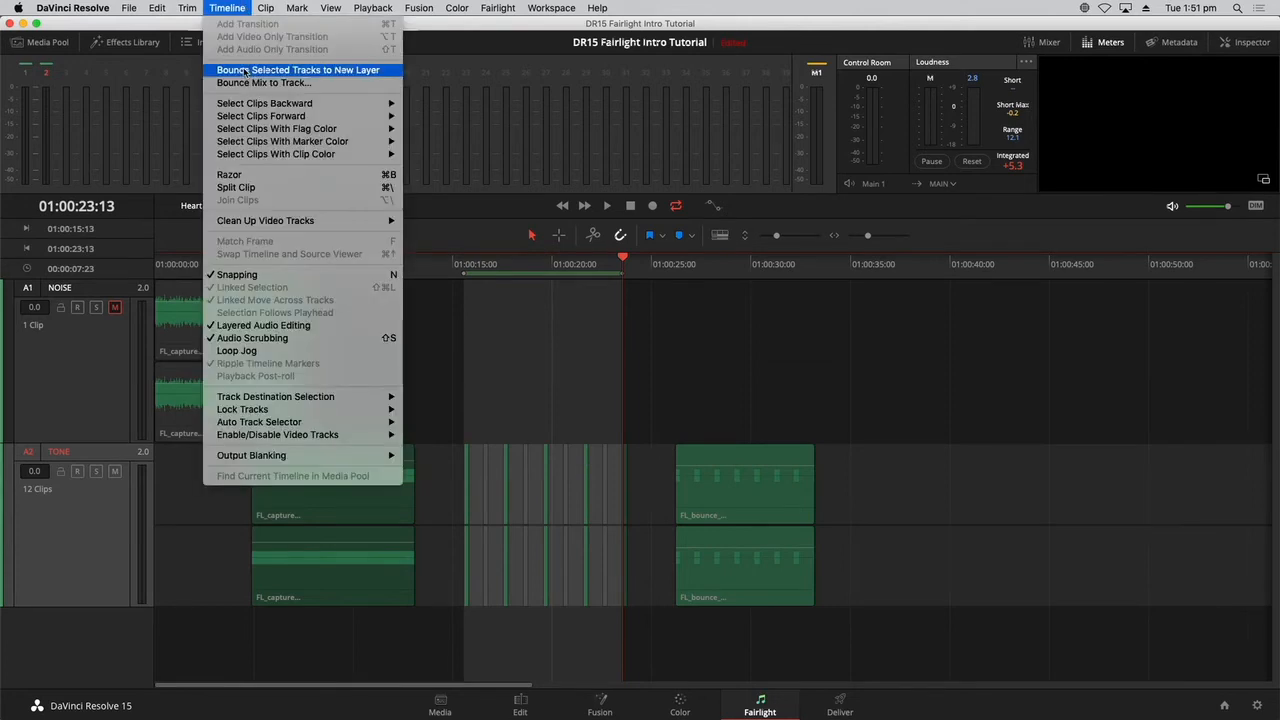
click(245, 70)
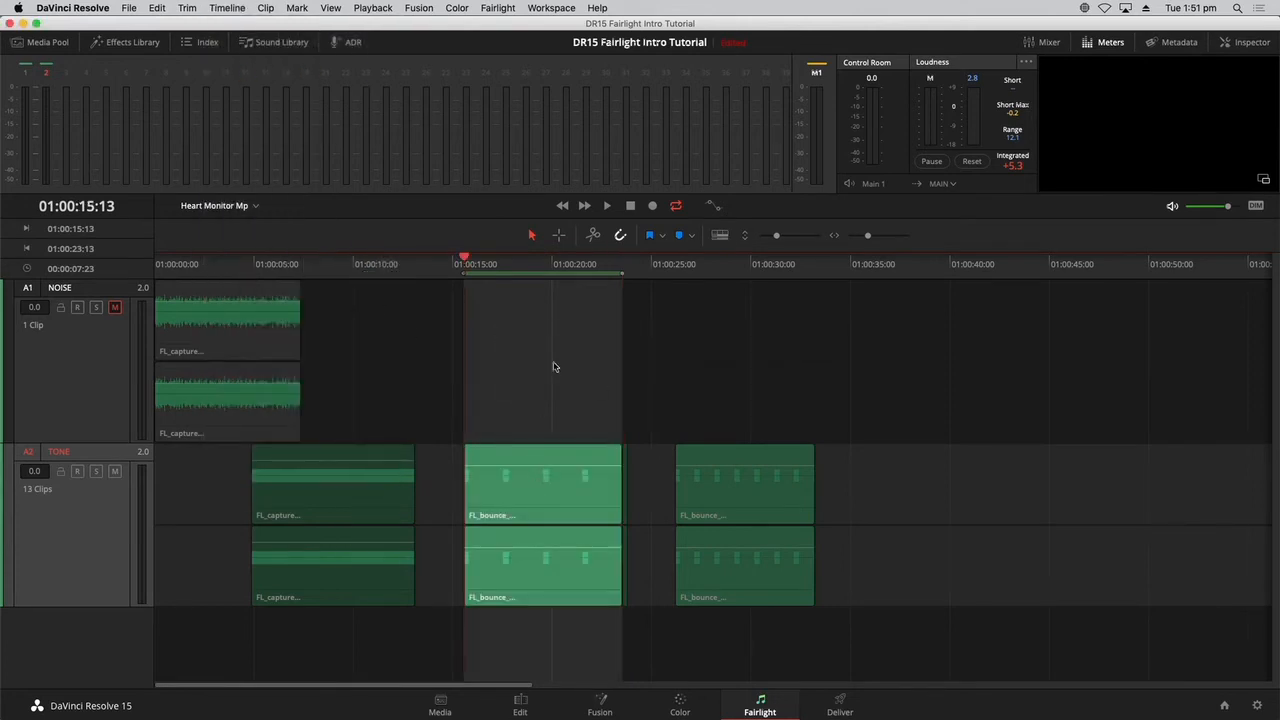
click(553, 370)
drag(569, 516, 957, 506)
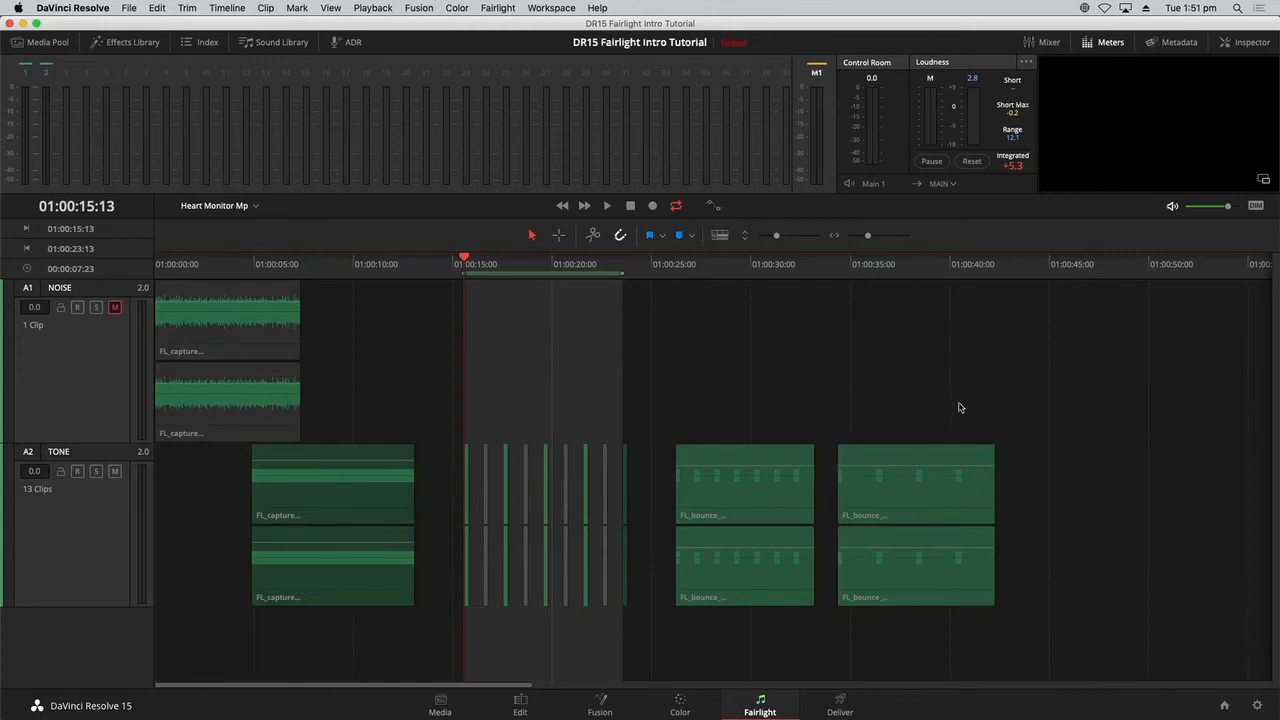
Clear the marked range and copy both bounced beep clips on the TONE track.
drag(652, 506, 1008, 466)
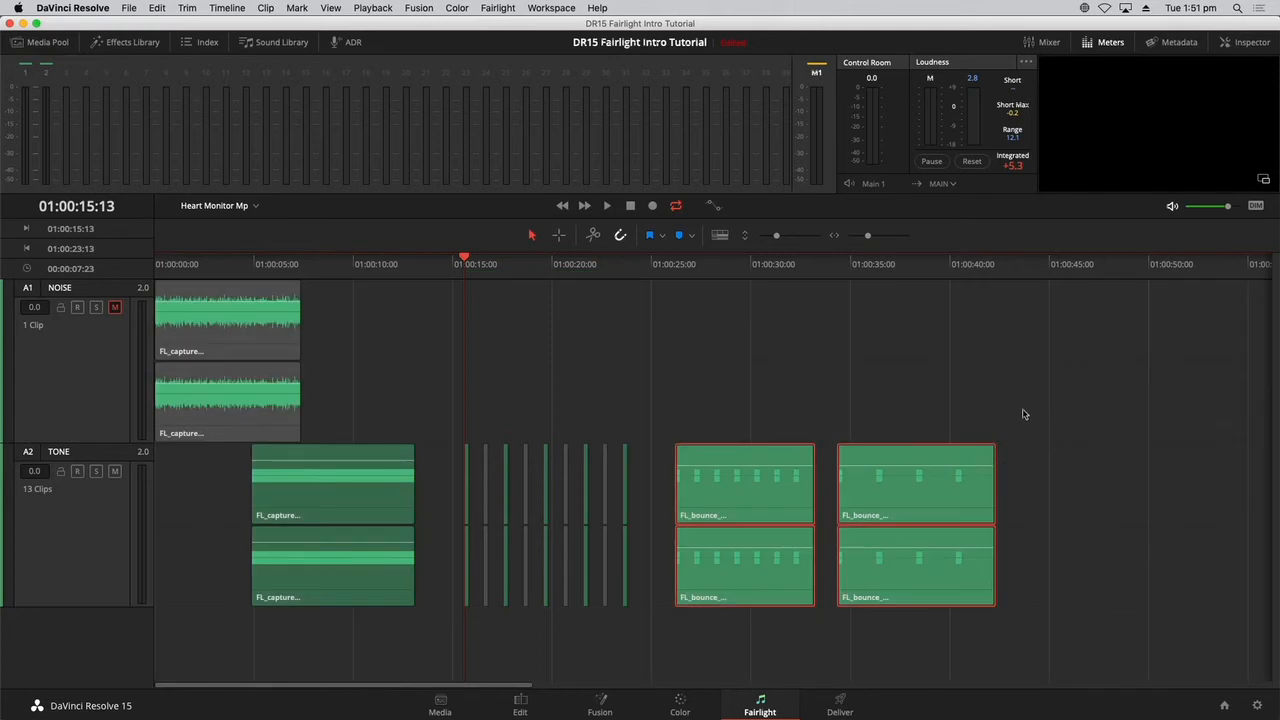
click(788, 387)
drag(659, 479, 981, 488)
key(d)
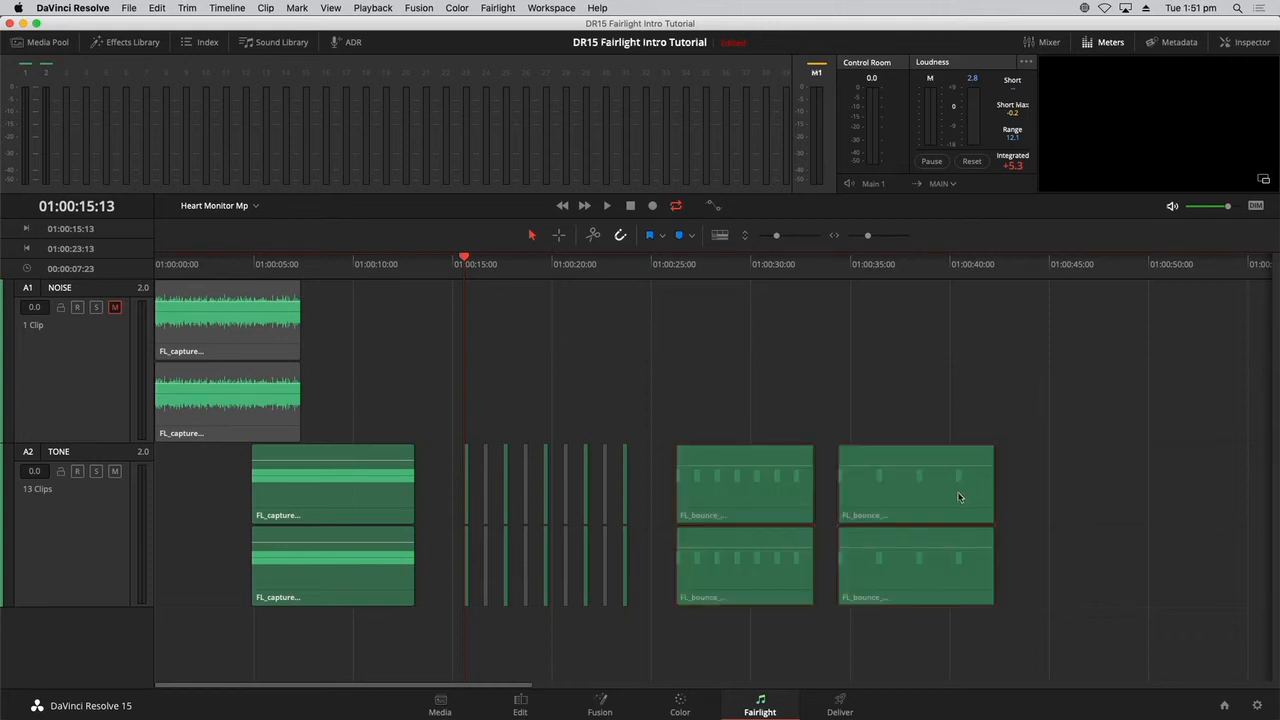
Open the 11 Sound Design timeline and paste both bounced clips onto the heart monitor track, starting at about 01:00:21:20.
click(248, 206)
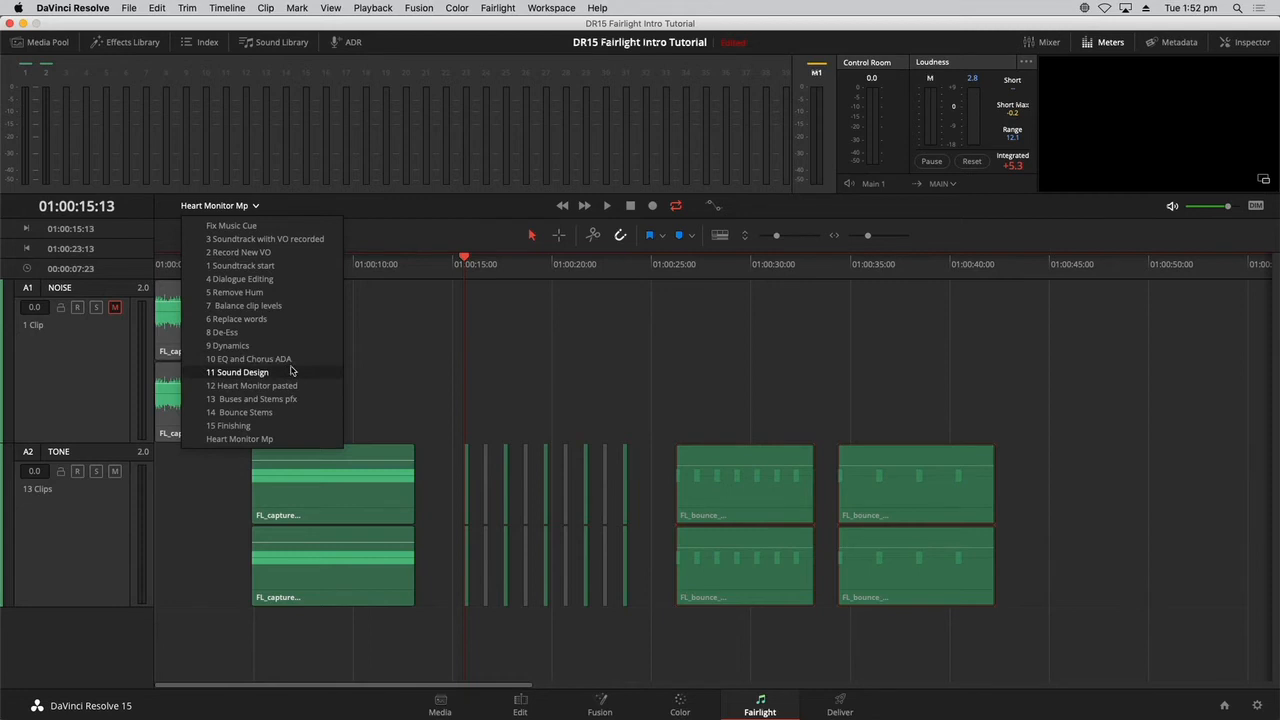
click(240, 372)
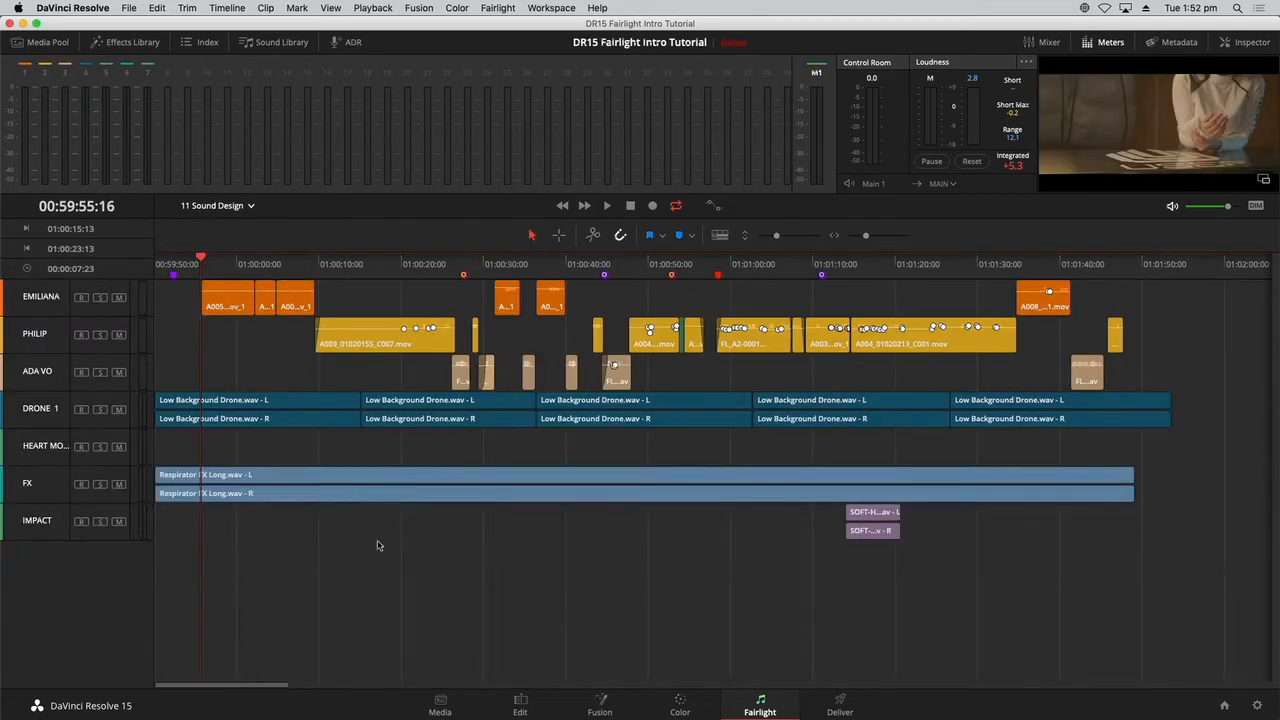
click(52, 452)
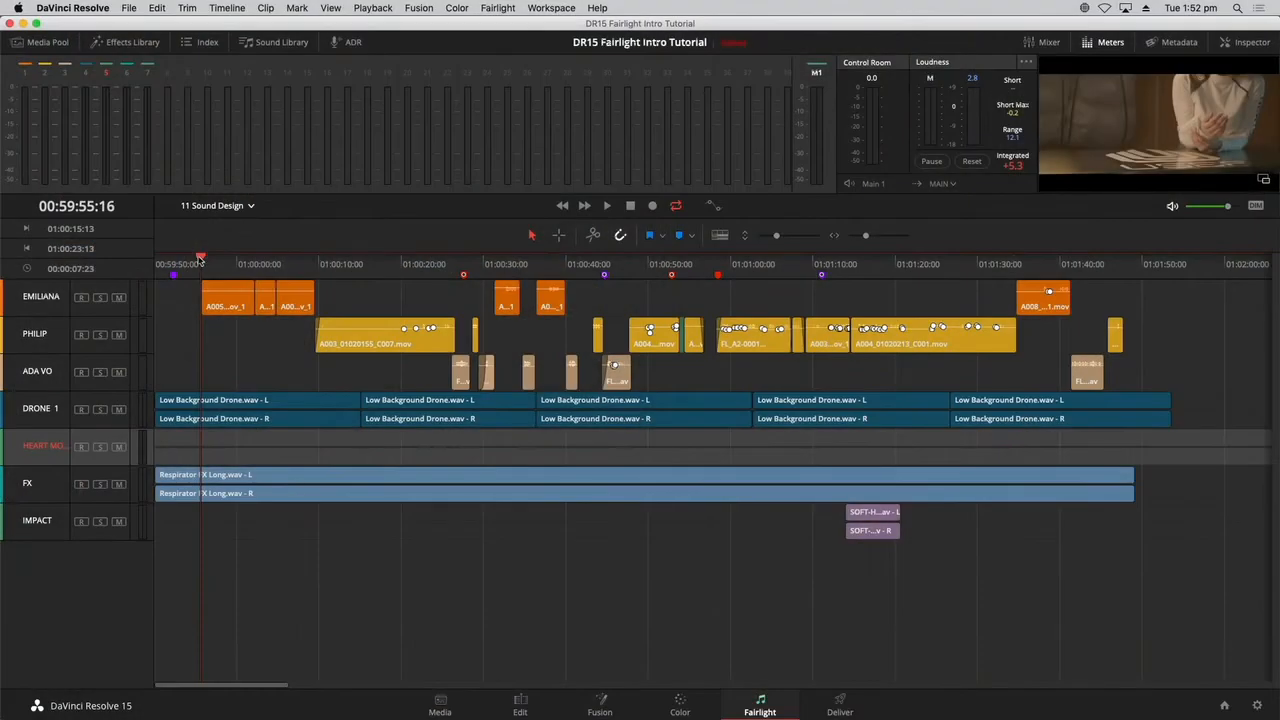
drag(200, 260, 329, 276)
key(super+z)
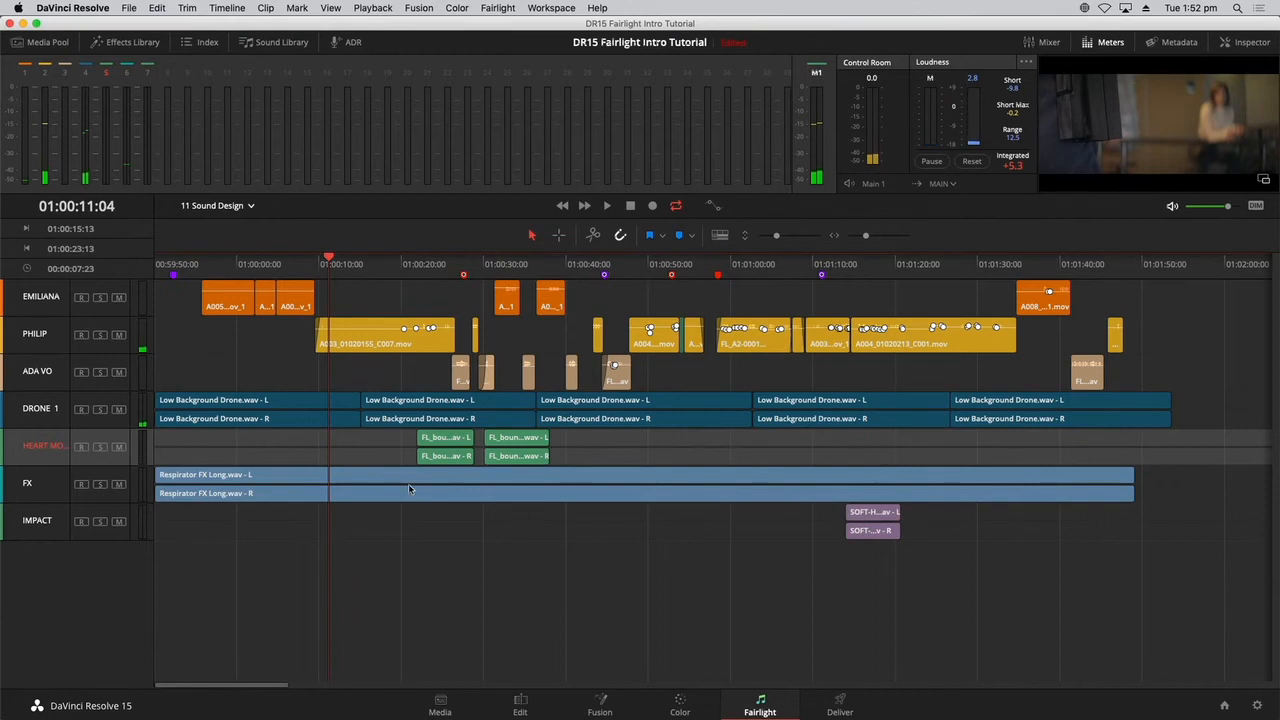
click(481, 594)
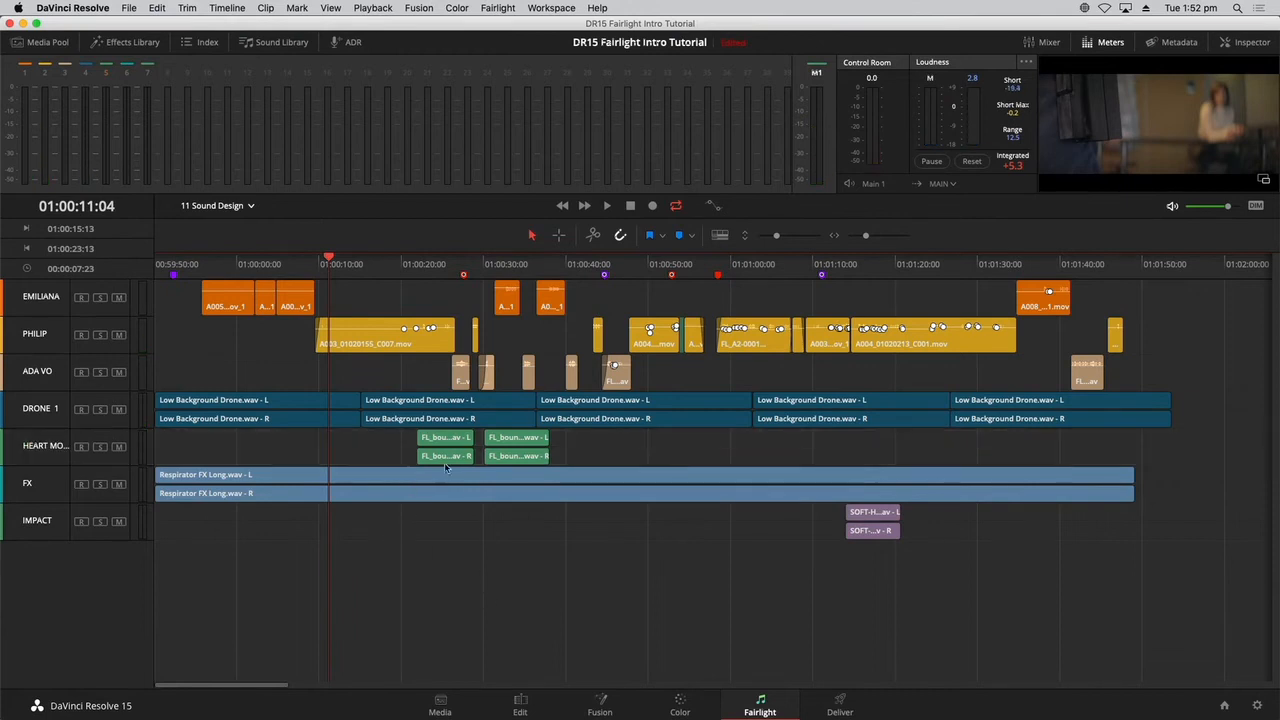
click(415, 264)
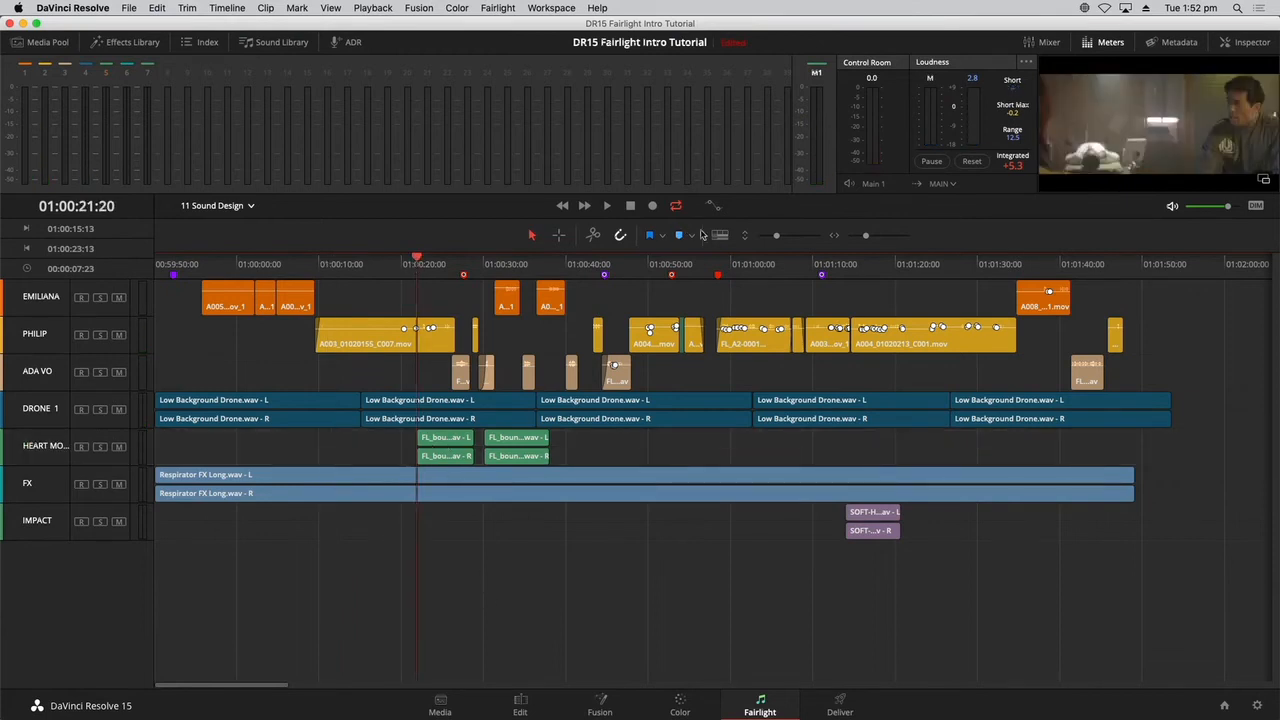
Inspect the pasted beep clips' waveforms on the heart monitor track and open the 12 Heart Monitor pasted timeline.
drag(779, 235, 790, 235)
scroll(823, 489, up, 3)
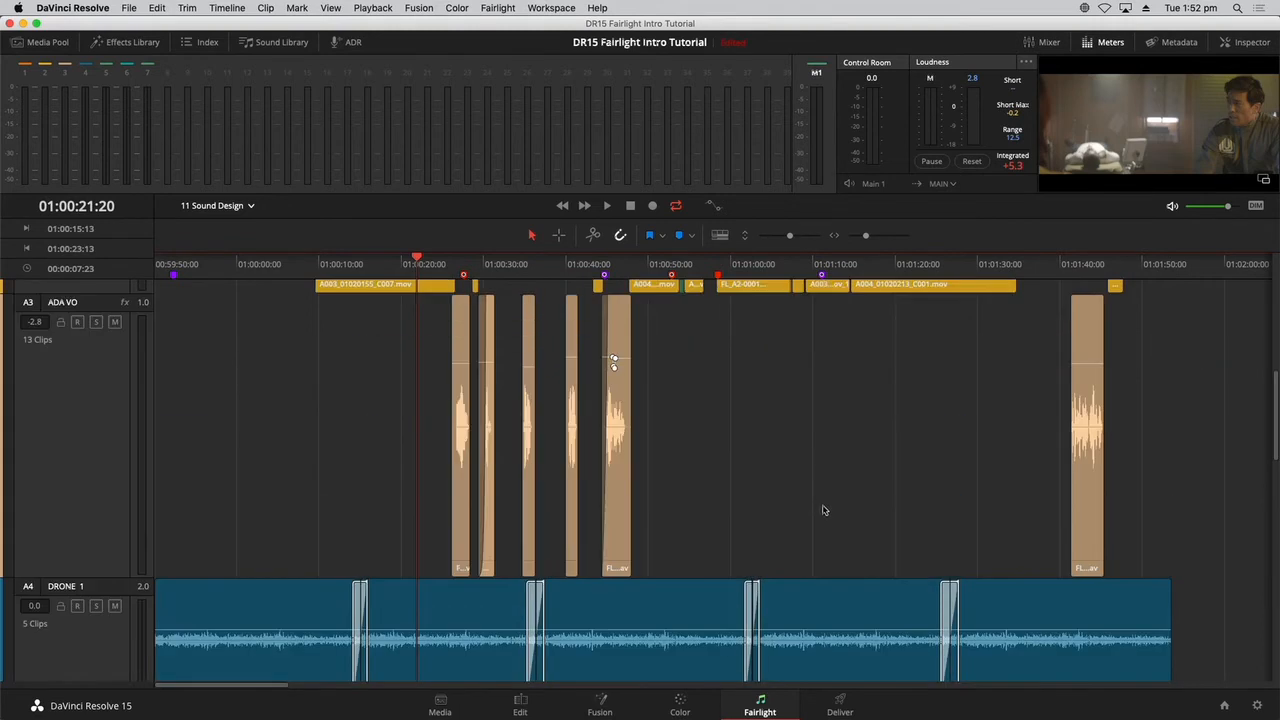
scroll(825, 502, down, 4)
scroll(825, 502, down, 4)
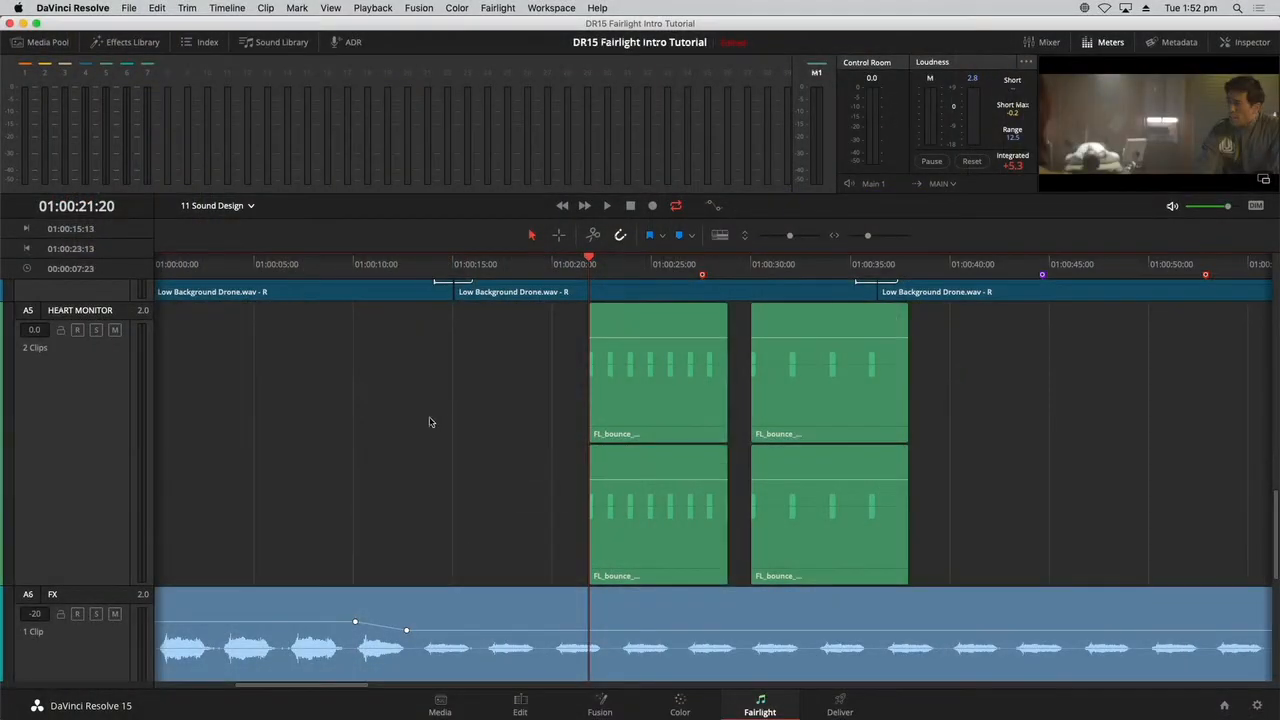
click(245, 207)
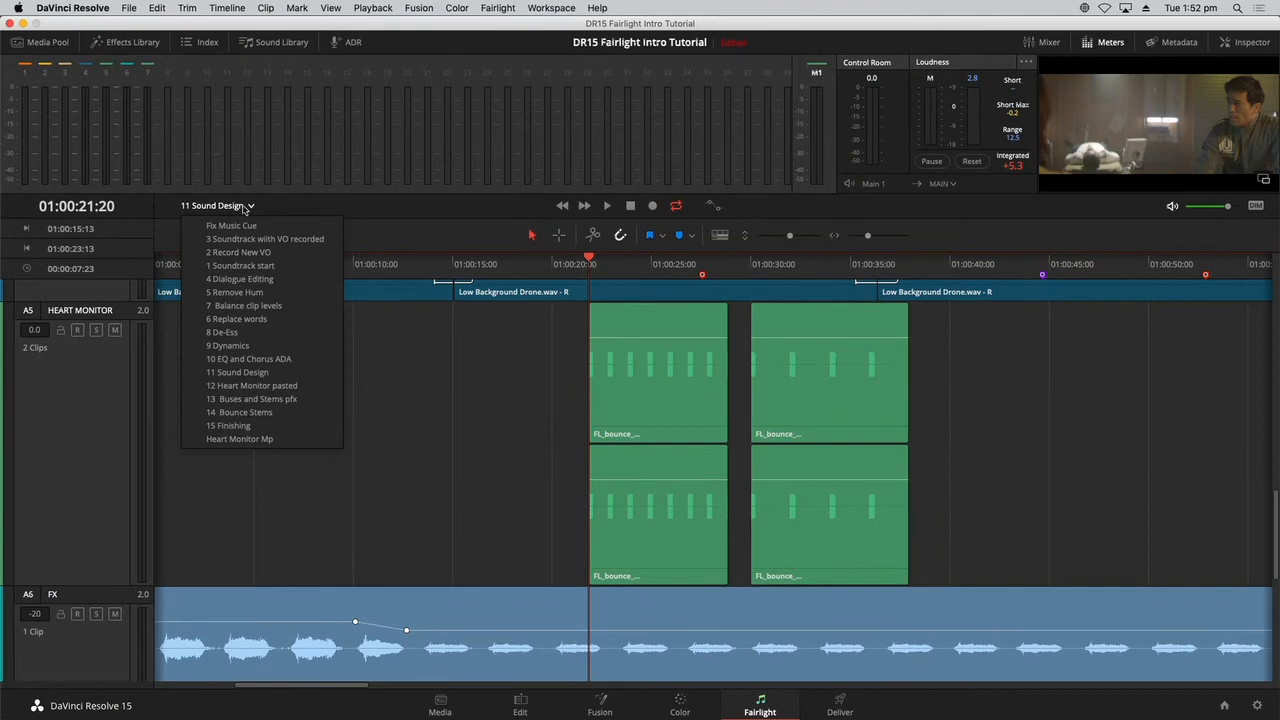
click(268, 384)
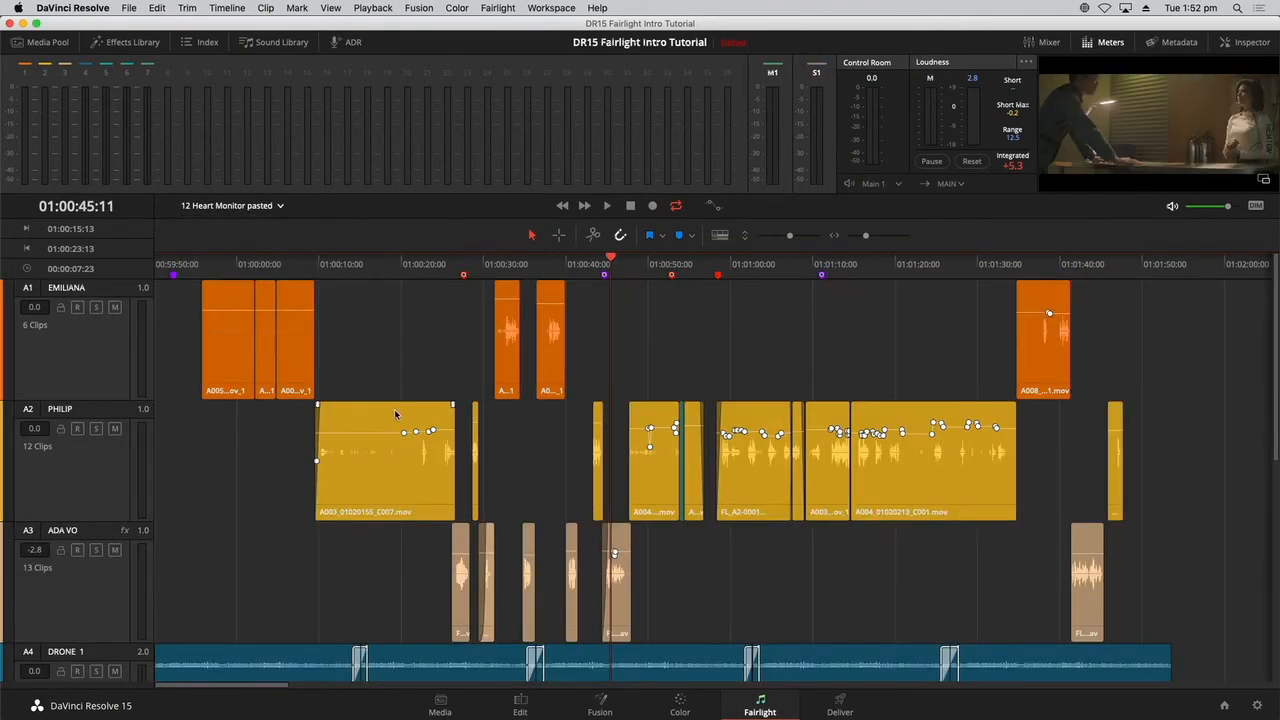
mouse_move(790, 236)
mouse_down()
mouse_move(815, 235)
mouse_move(769, 231)
mouse_up()
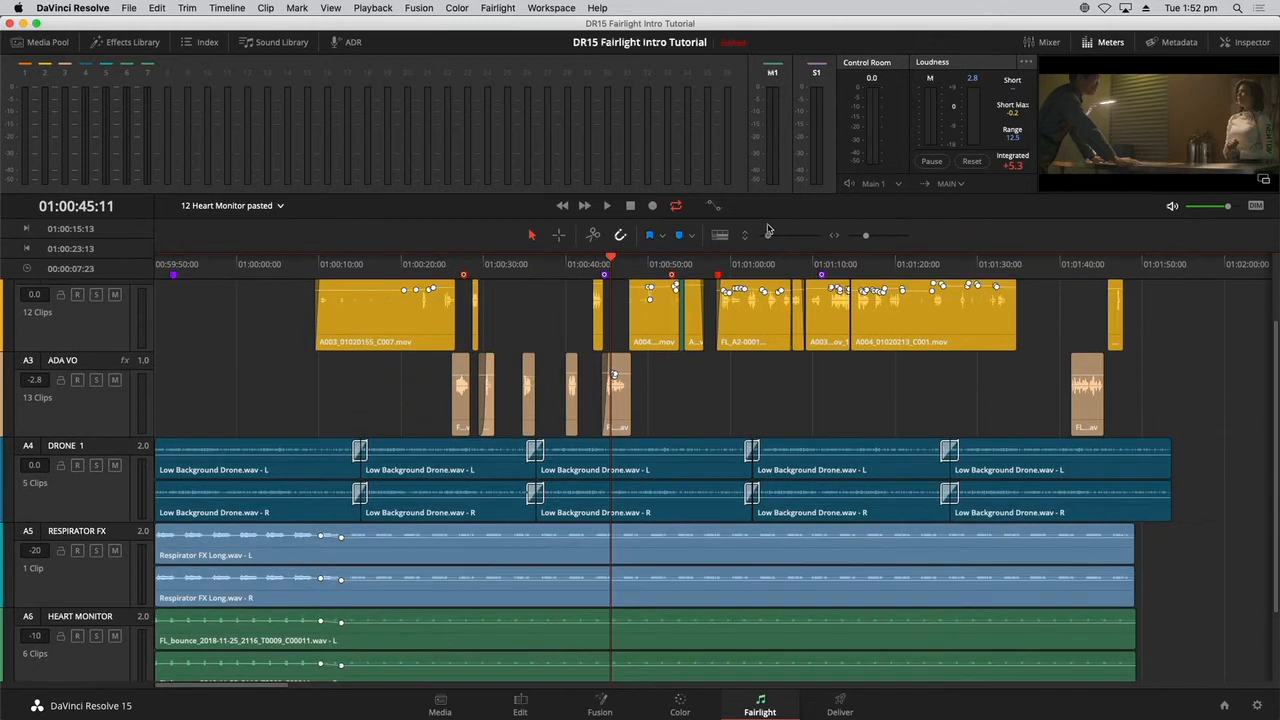
scroll(1274, 555, down, 2)
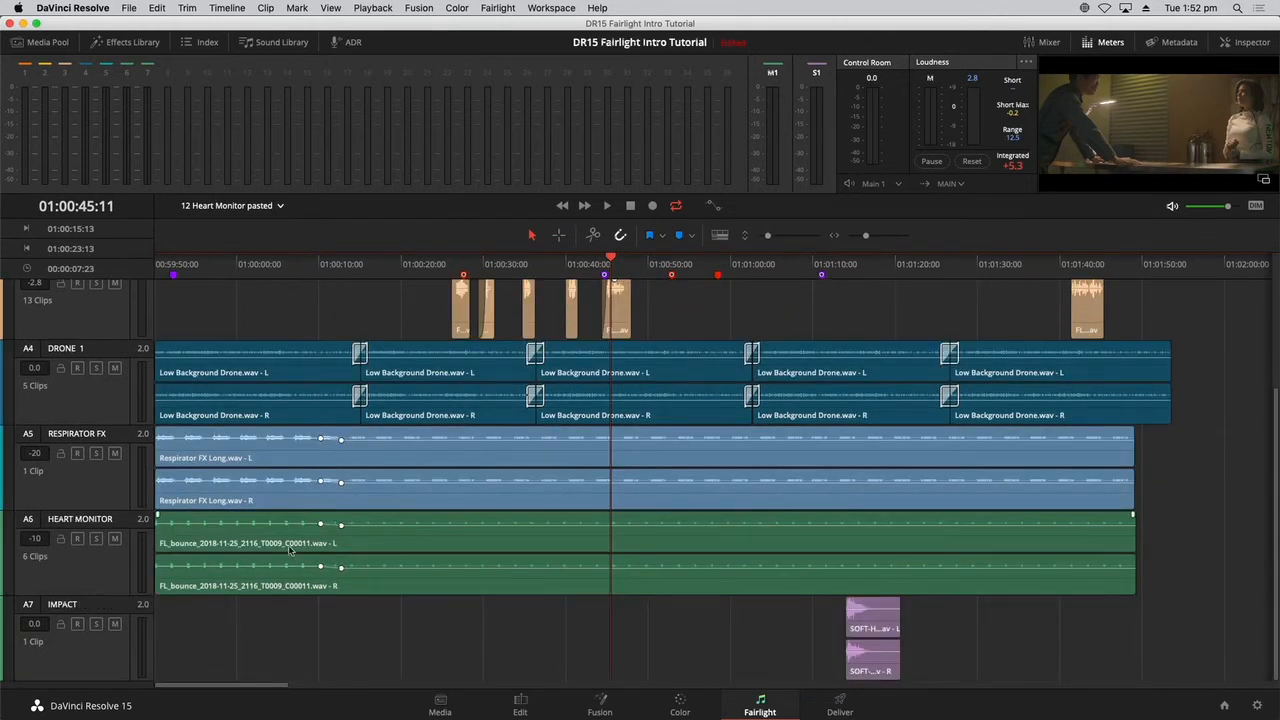
Play the heart monitor clip from about 01:00:03, audition its clip pitch at -4 semitones, and raise the pitch during playback.
click(264, 266)
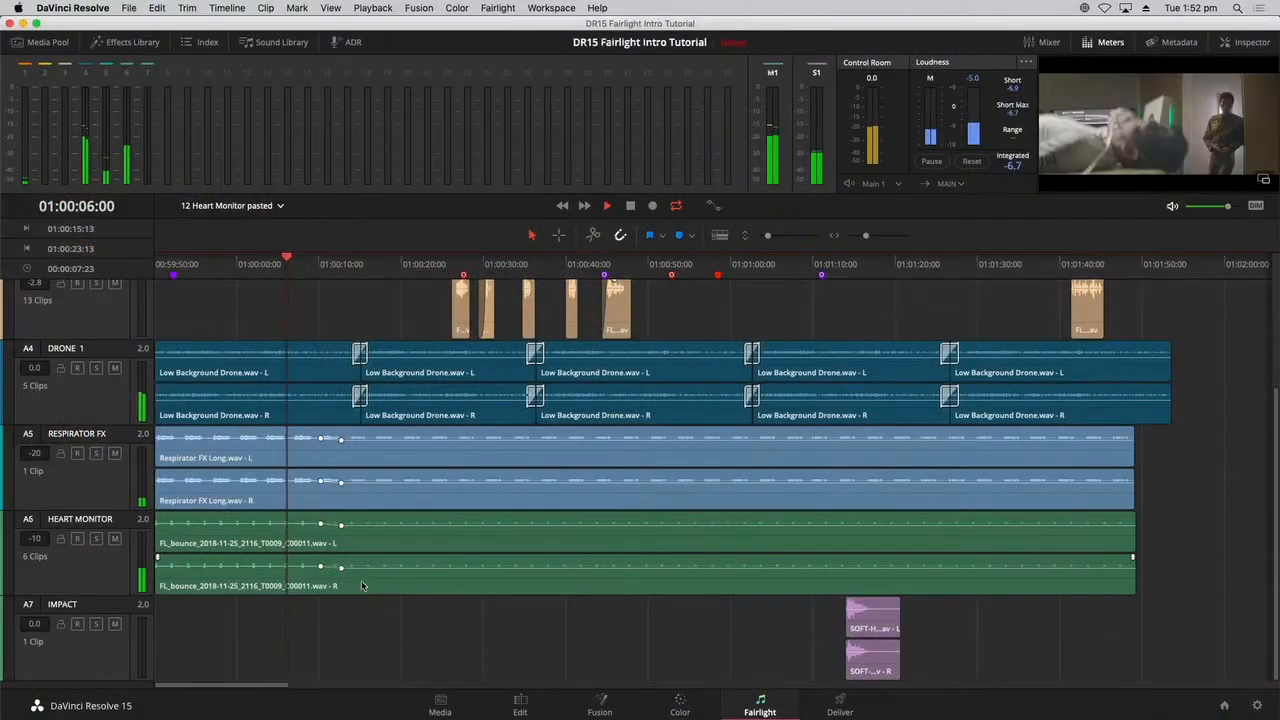
key(space)
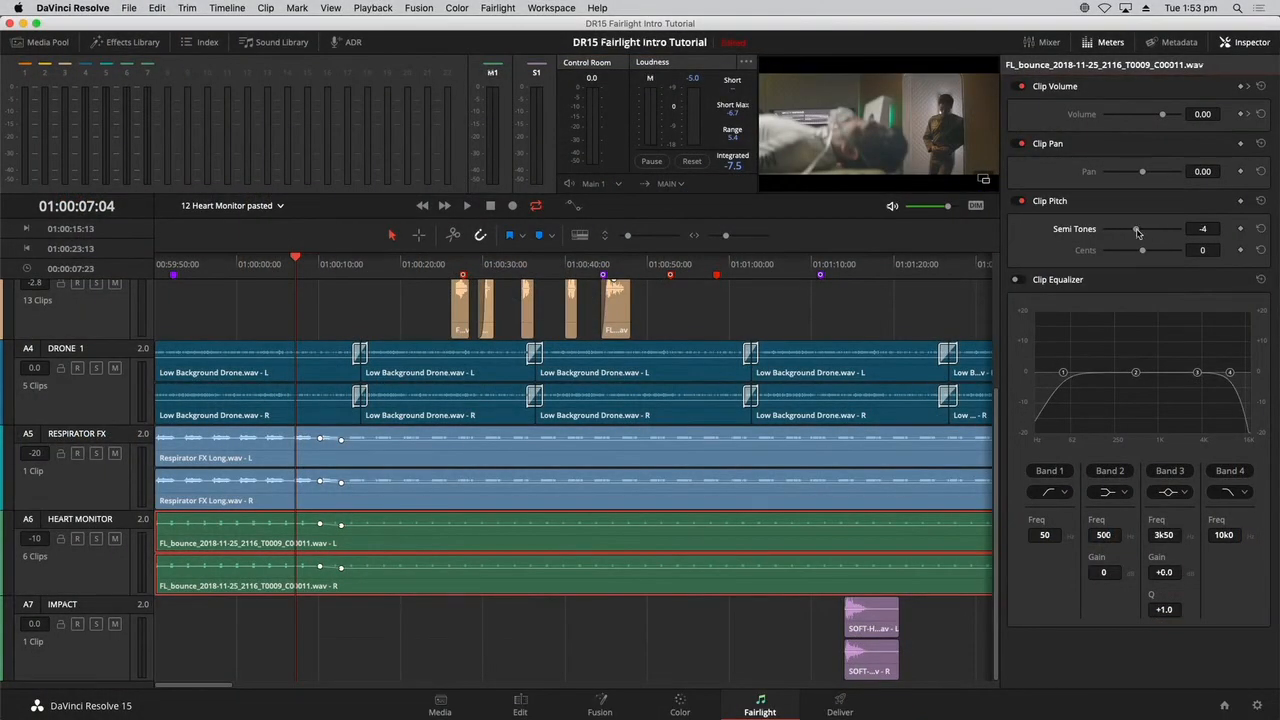
key(space)
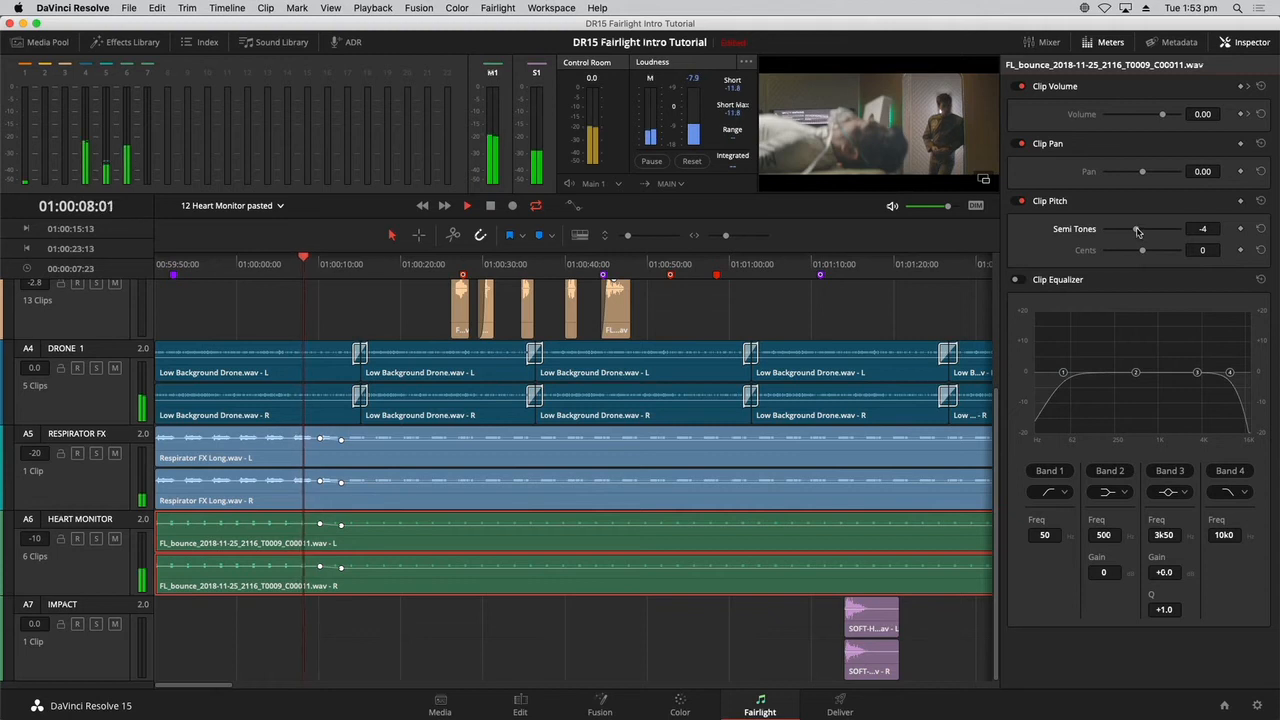
drag(1137, 232, 1155, 229)
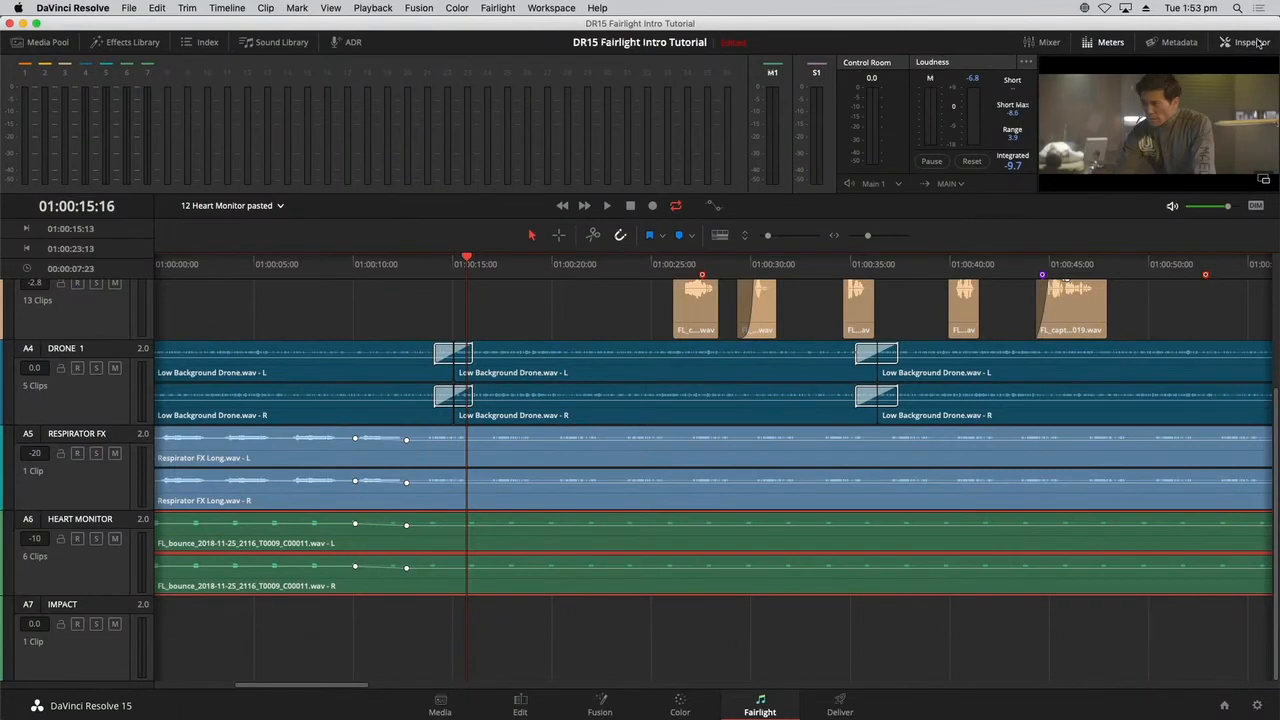
Deselect the heart monitor clip and open the 13 Buses and Stems pfx timeline with its lowest tracks in view.
key(shift+z)
click(799, 663)
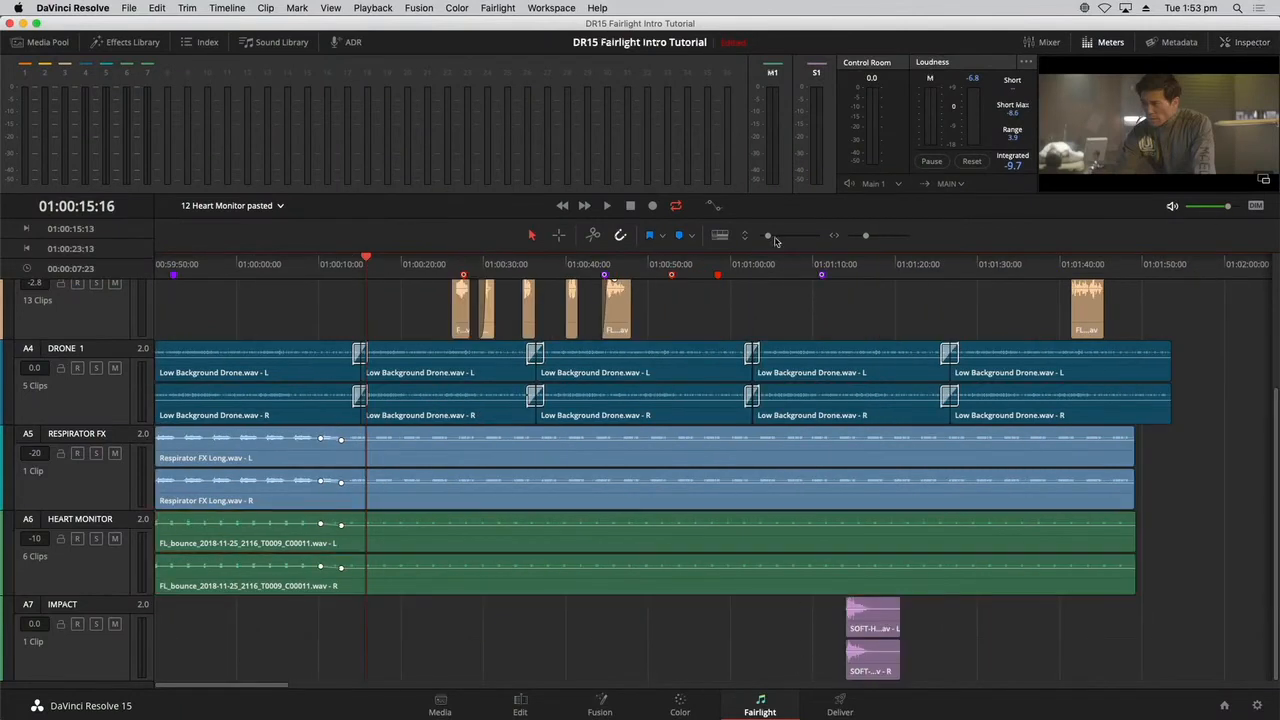
drag(775, 240, 765, 238)
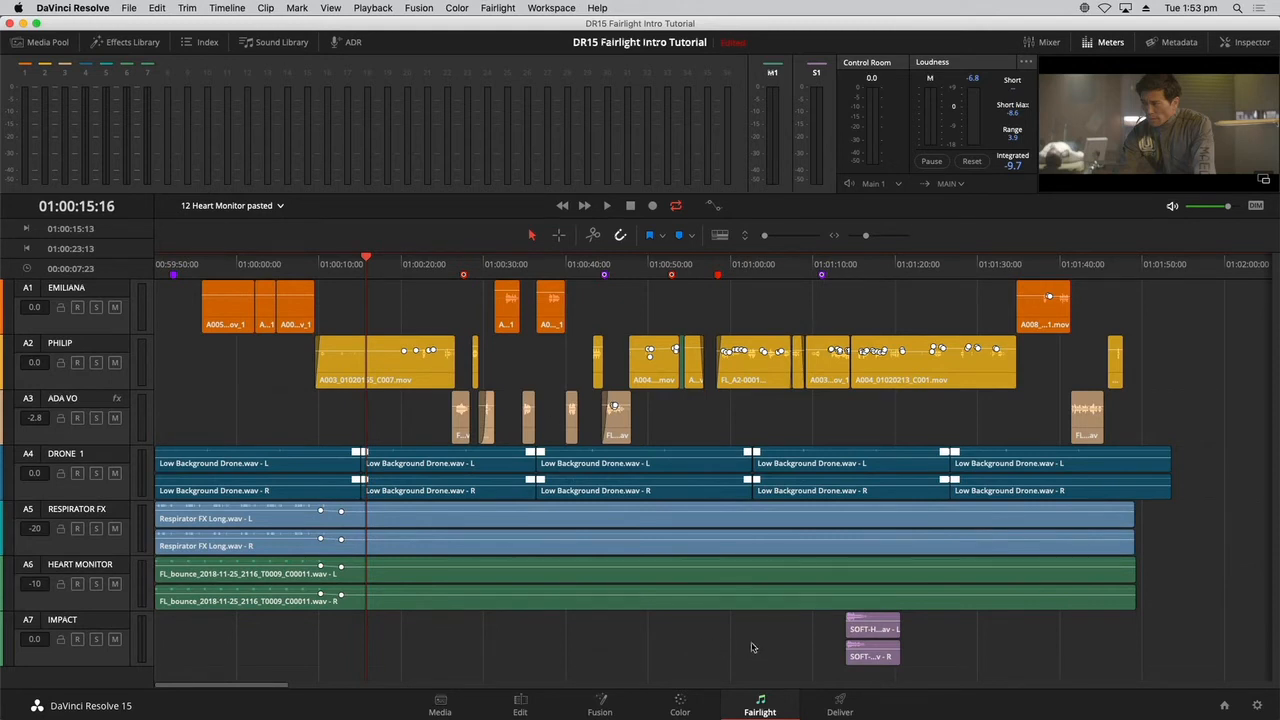
click(268, 207)
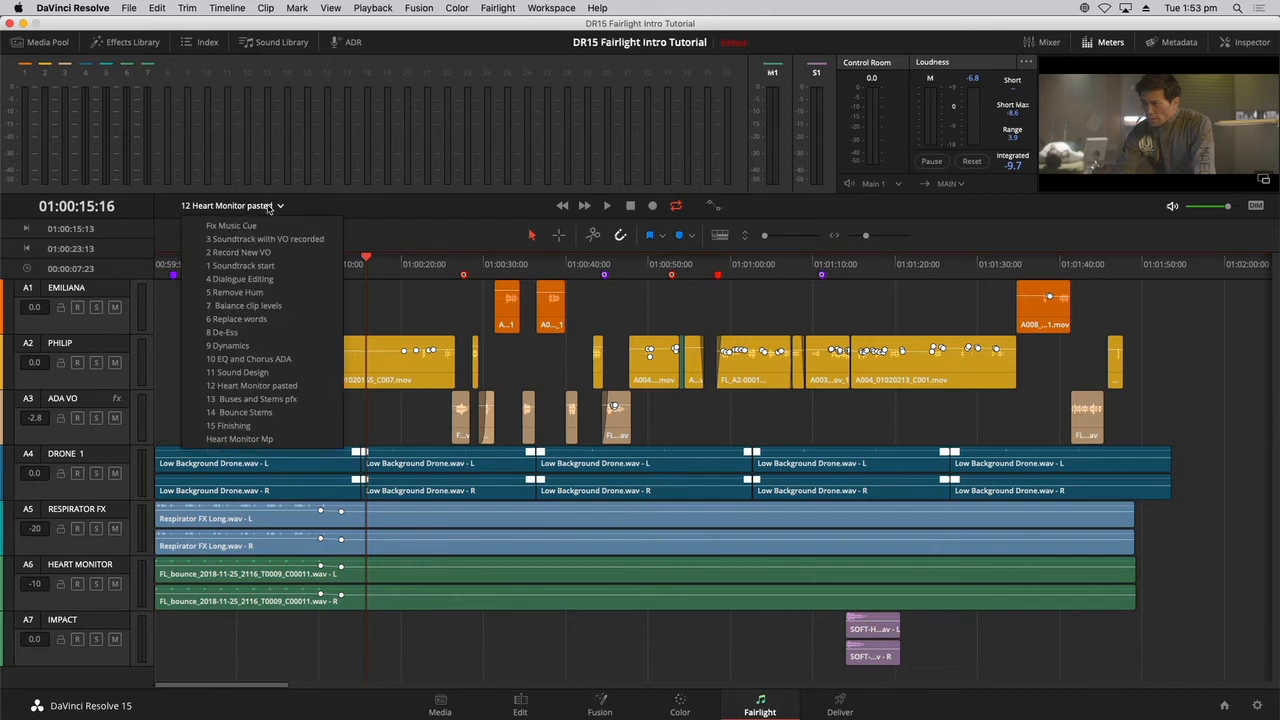
click(278, 400)
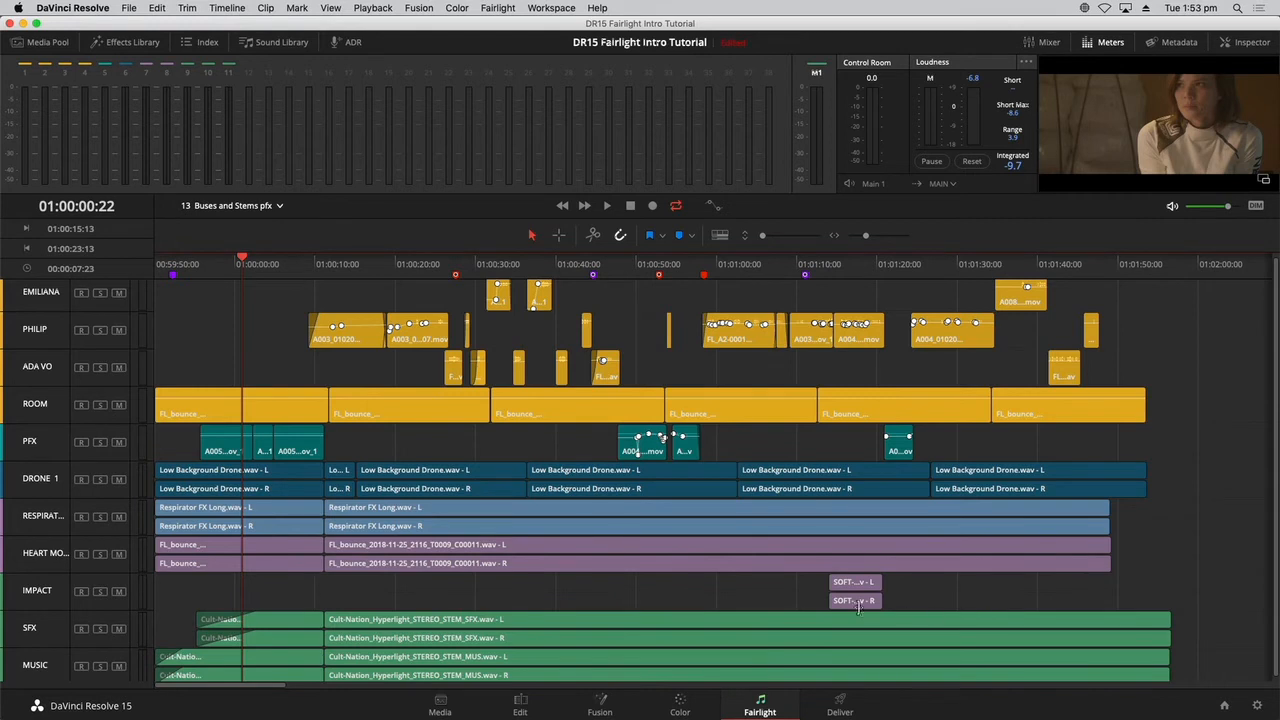
scroll(855, 616, down, 1)
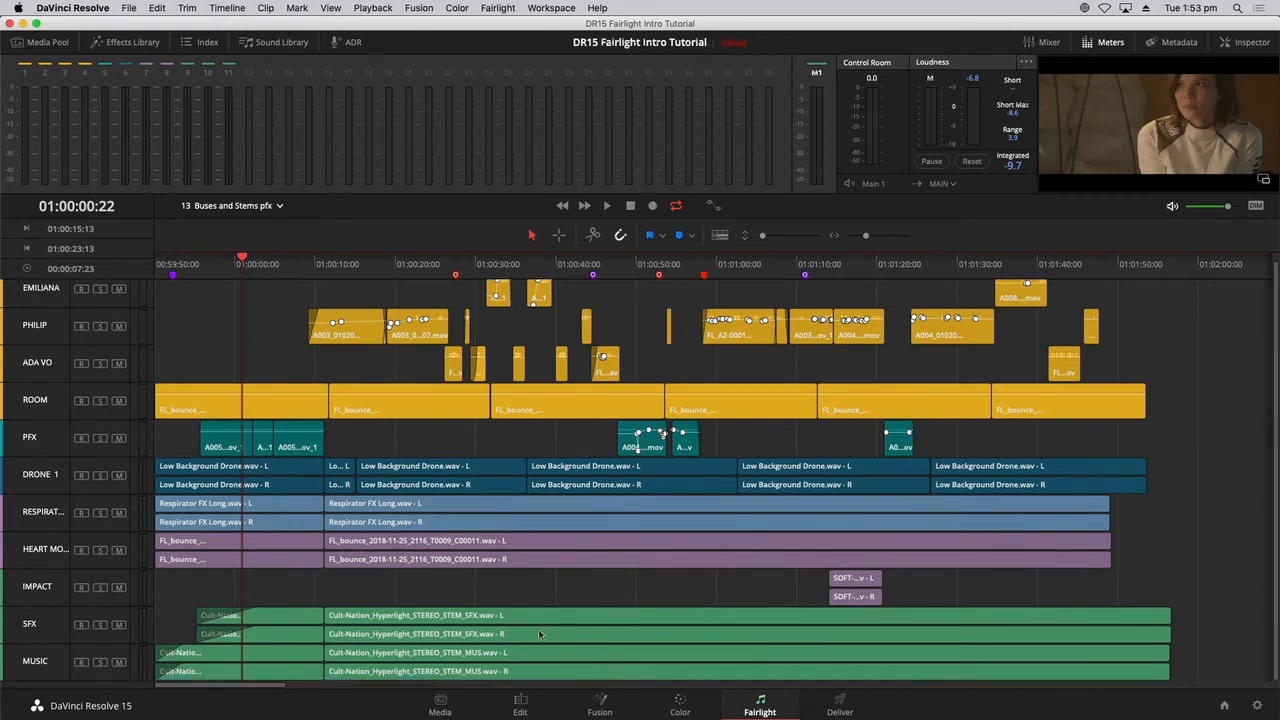
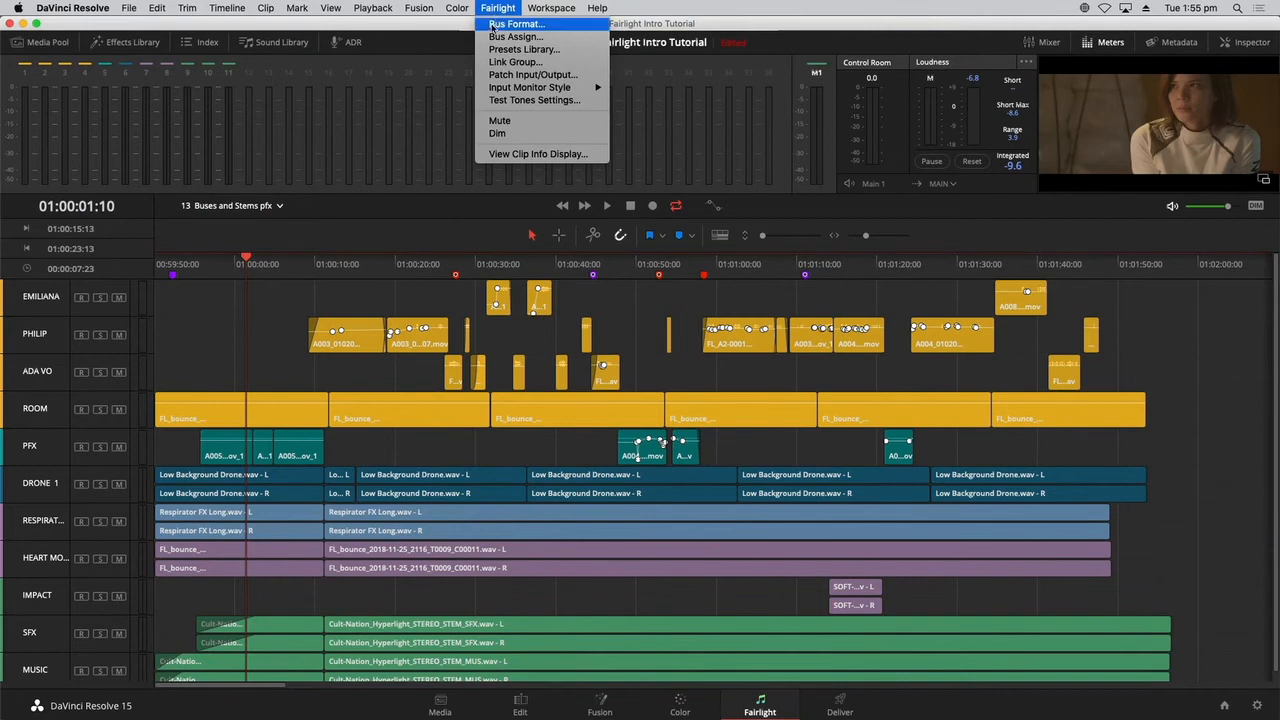
Open the Bus Format settings and add two sub buses and two main buses.
click(492, 25)
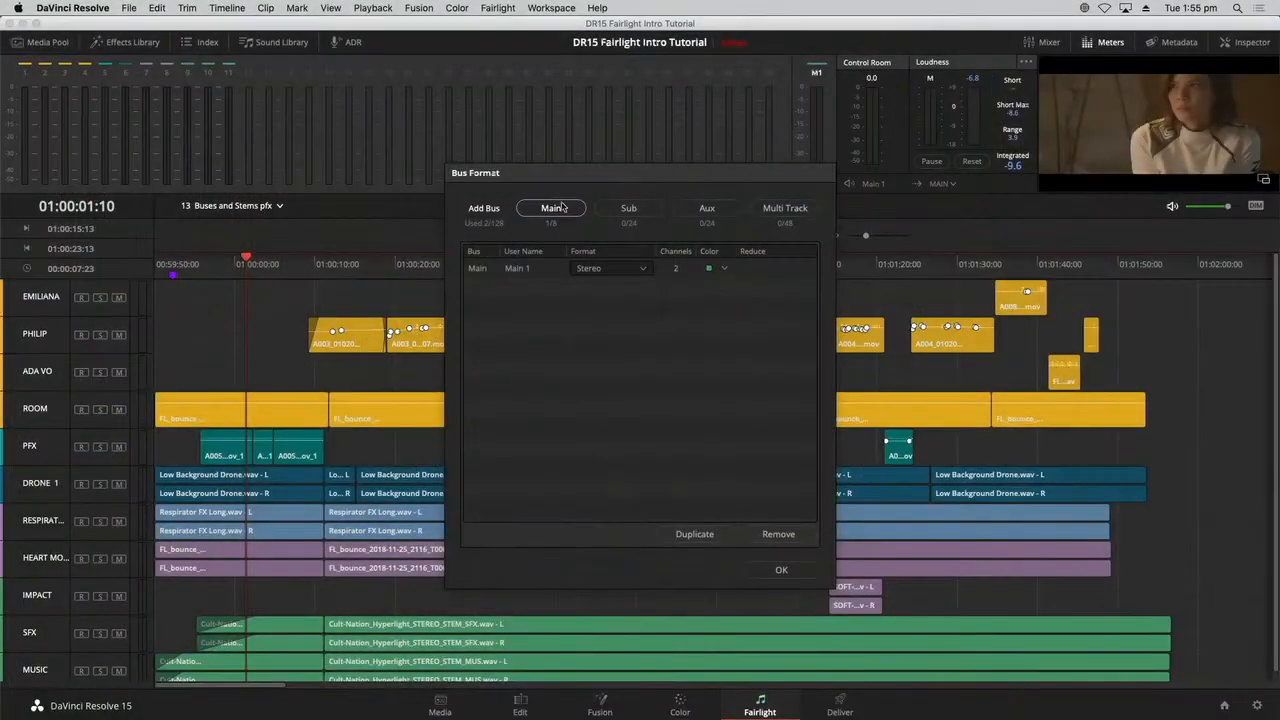
click(630, 209)
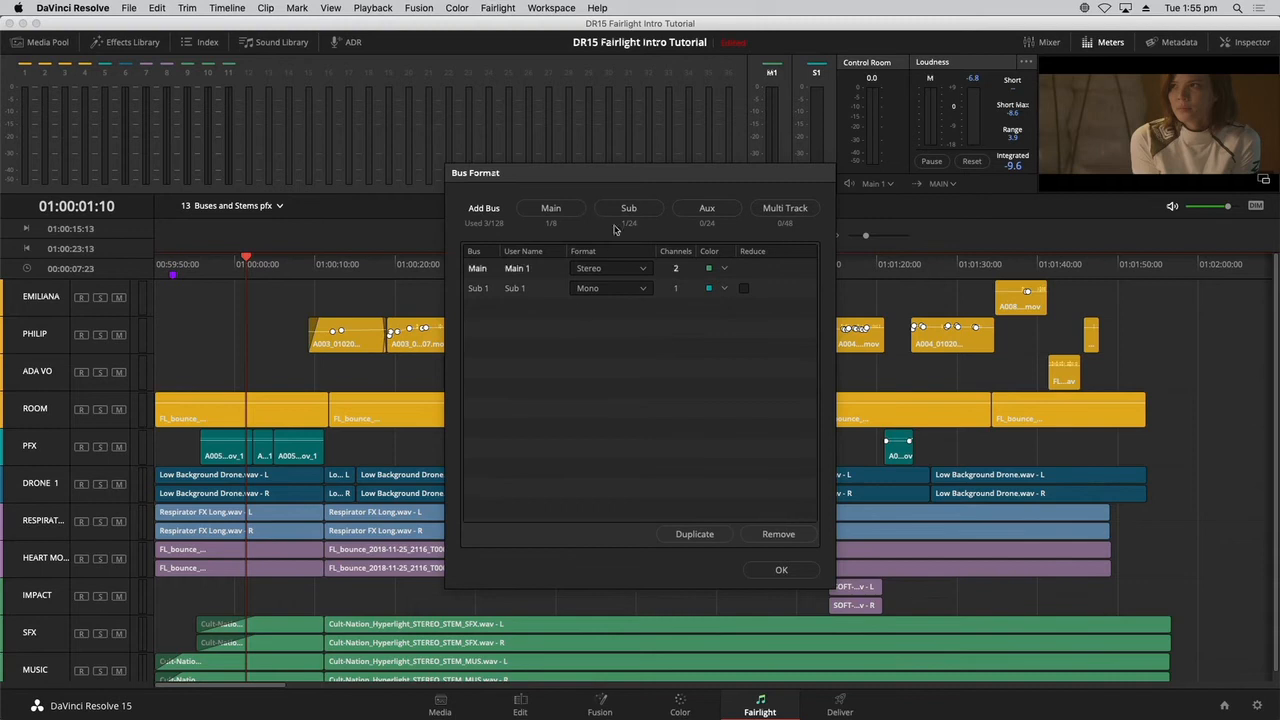
click(645, 210)
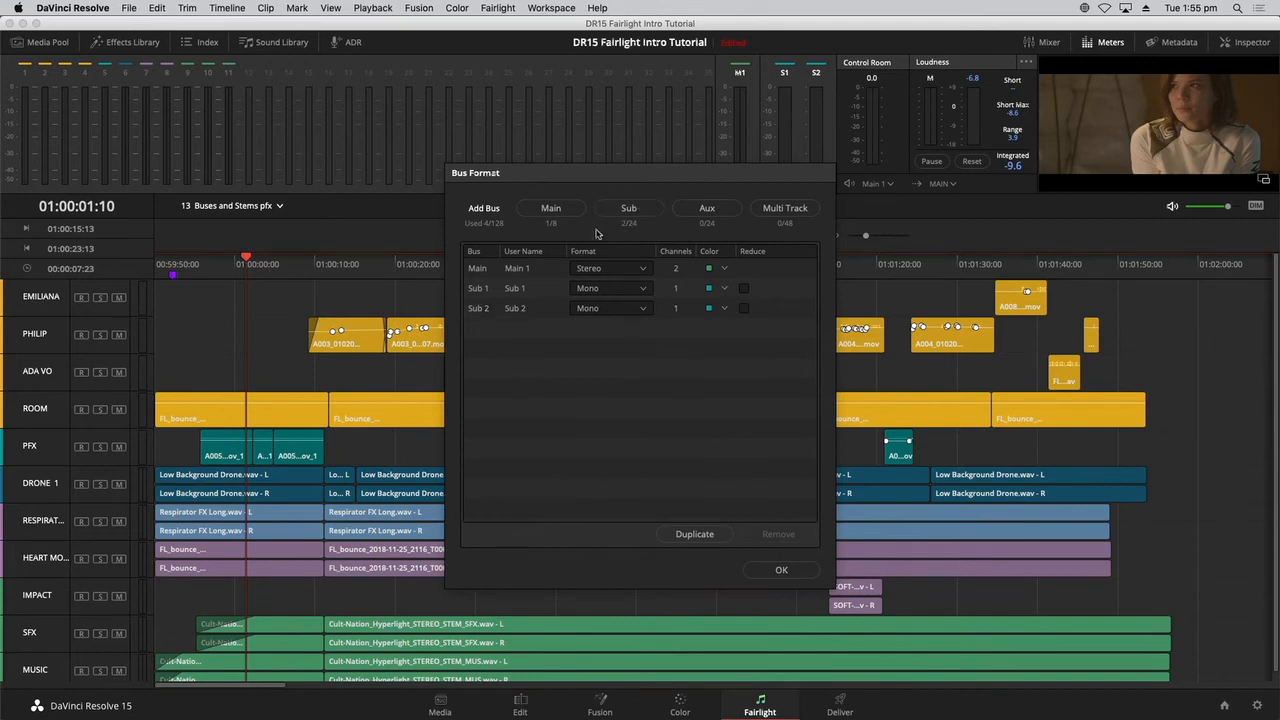
click(551, 208)
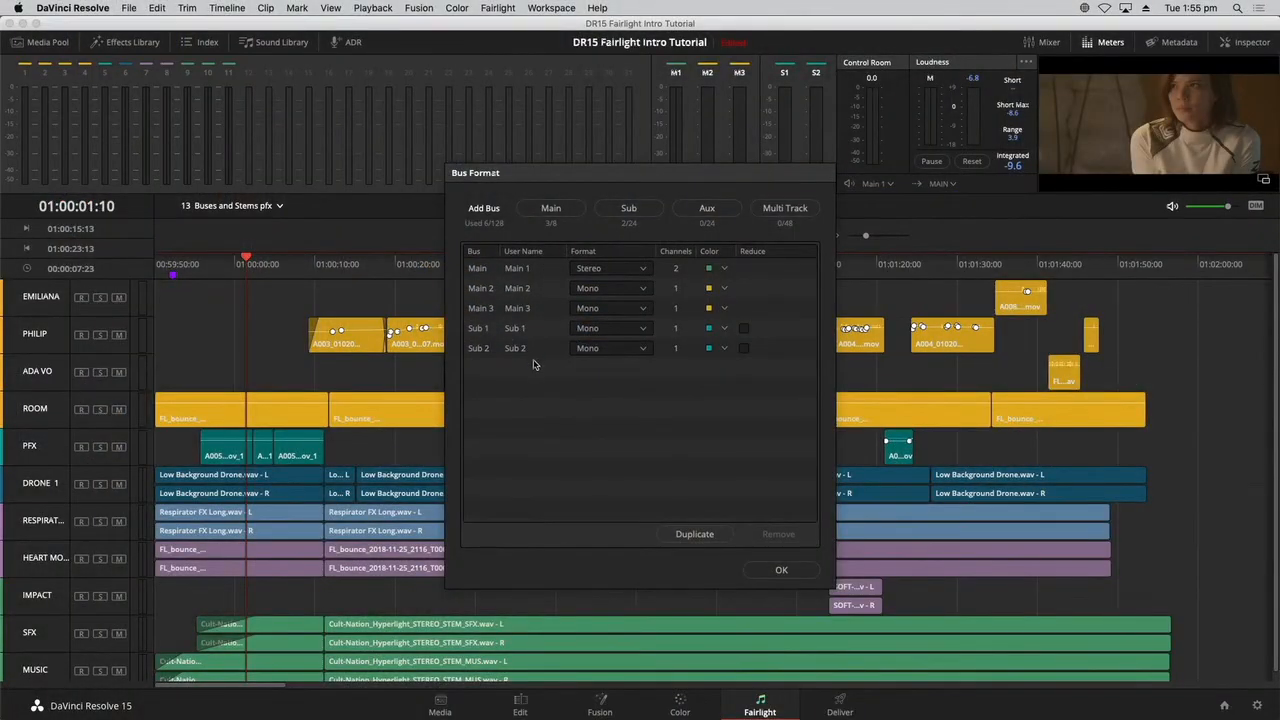
Rename the Main 2 bus as 5.1 and set its format to 5.1.
double_click(530, 288)
drag(530, 288, 503, 288)
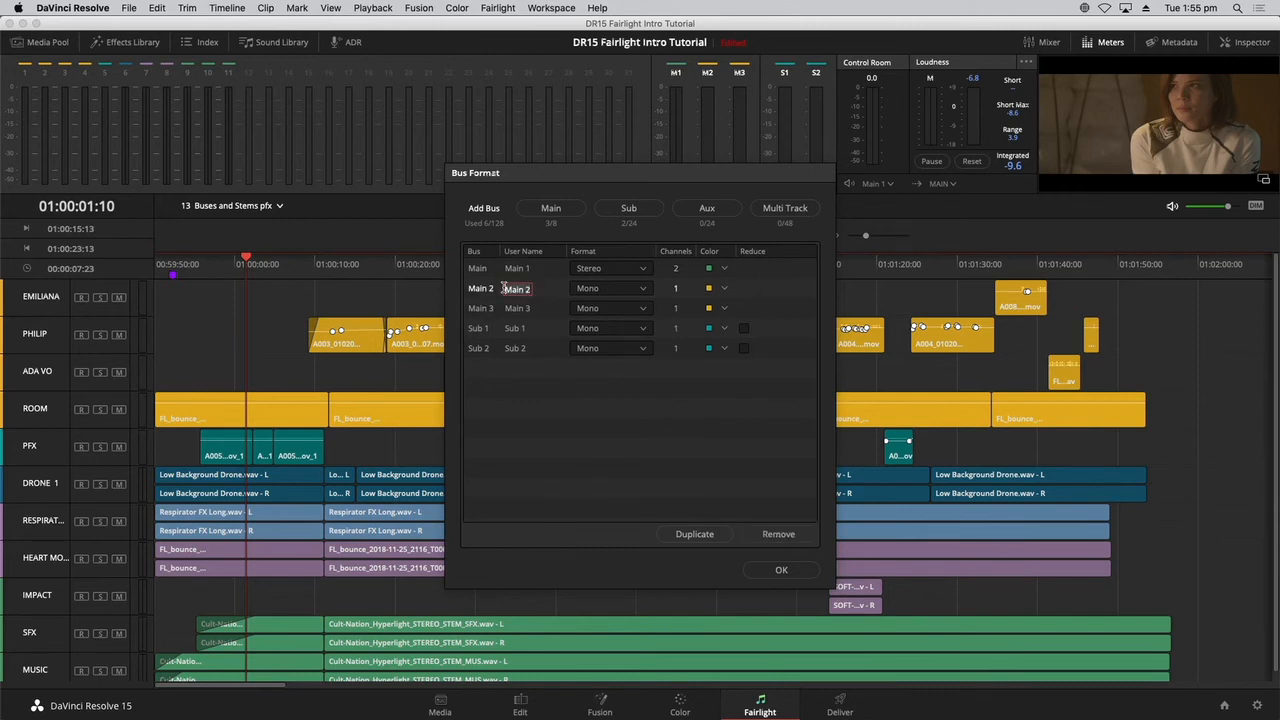
text(S)
key(Tab)
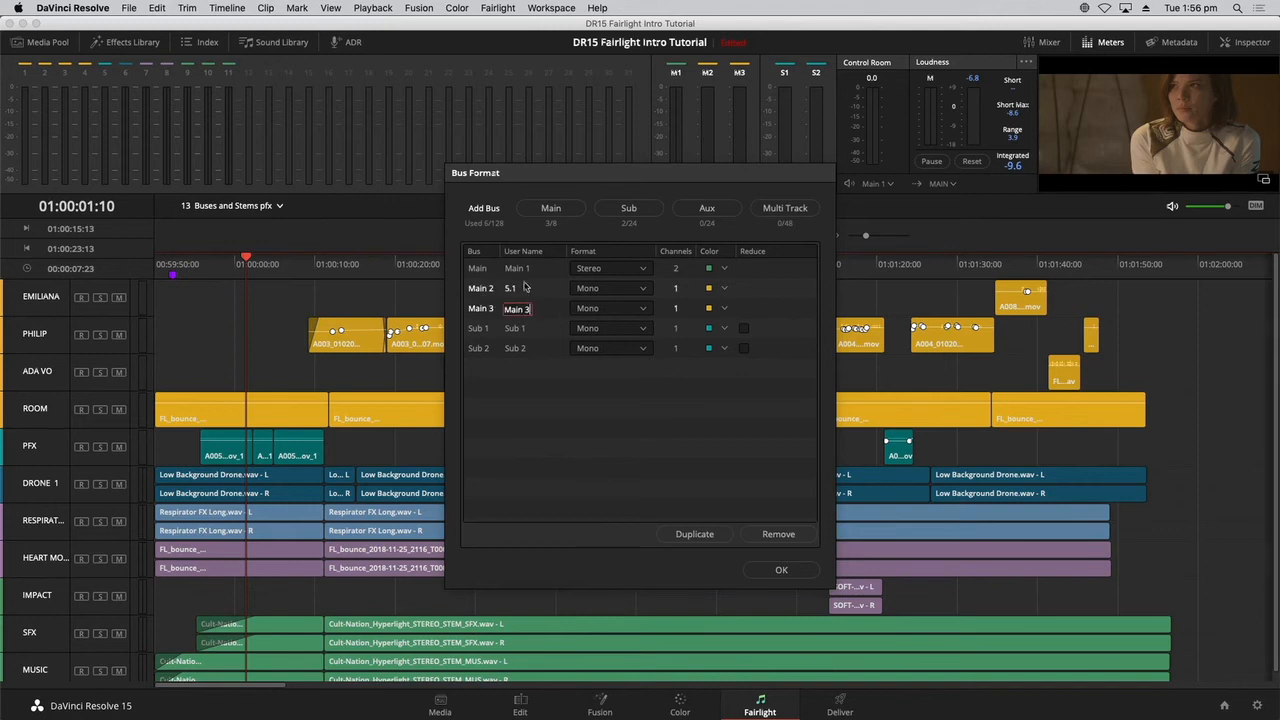
click(628, 290)
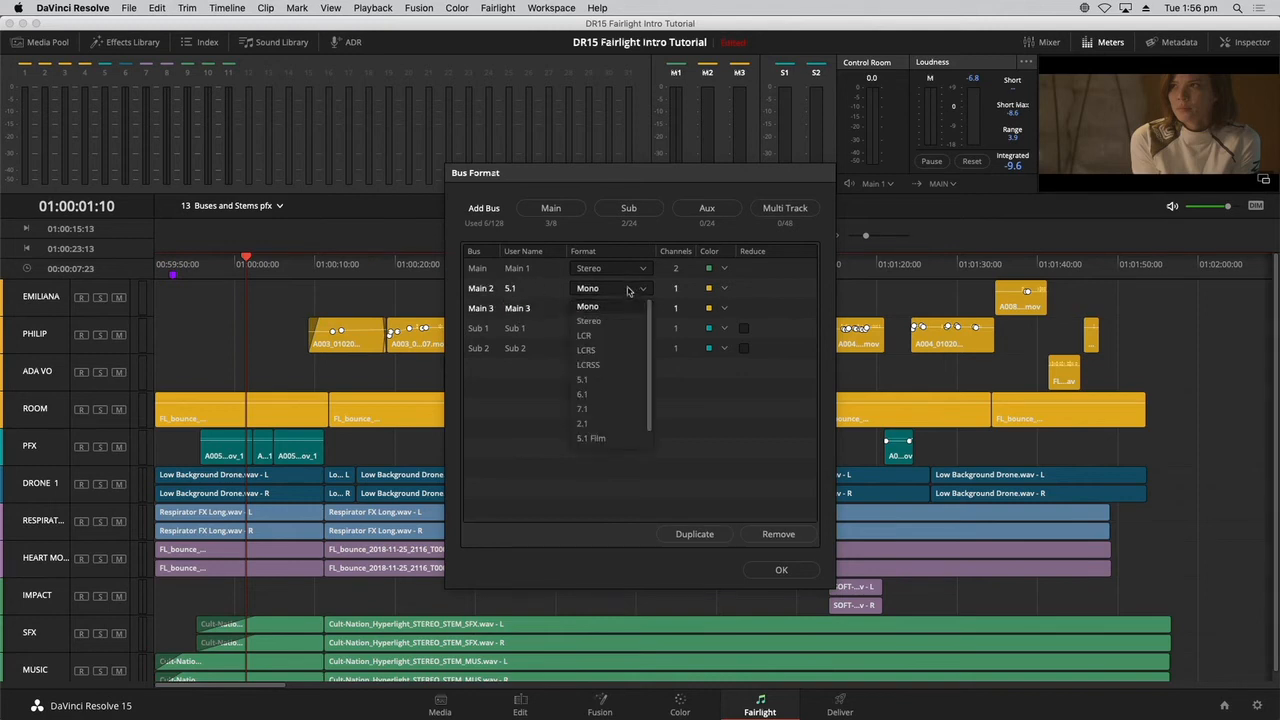
click(622, 380)
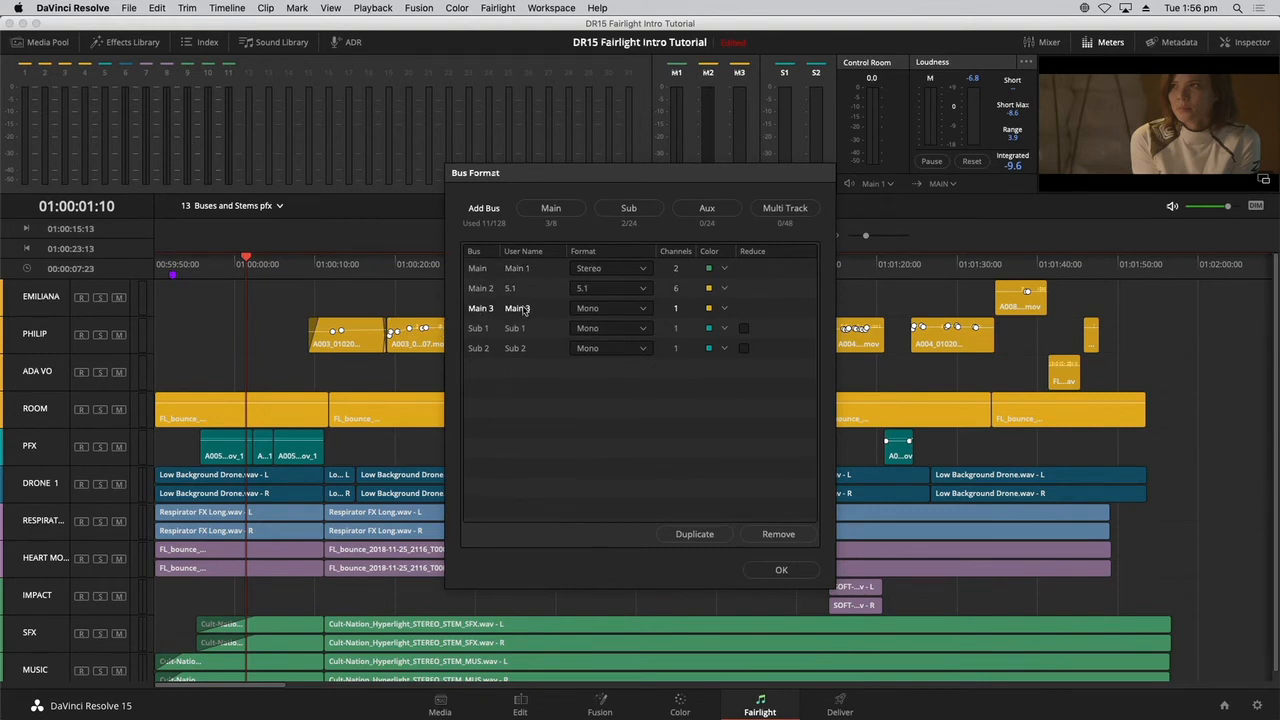
Rename the Main 3 bus as M&E, set its format to Stereo and its color to Navy.
double_click(520, 309)
text(M&E)
click(600, 308)
click(602, 326)
click(602, 311)
click(606, 339)
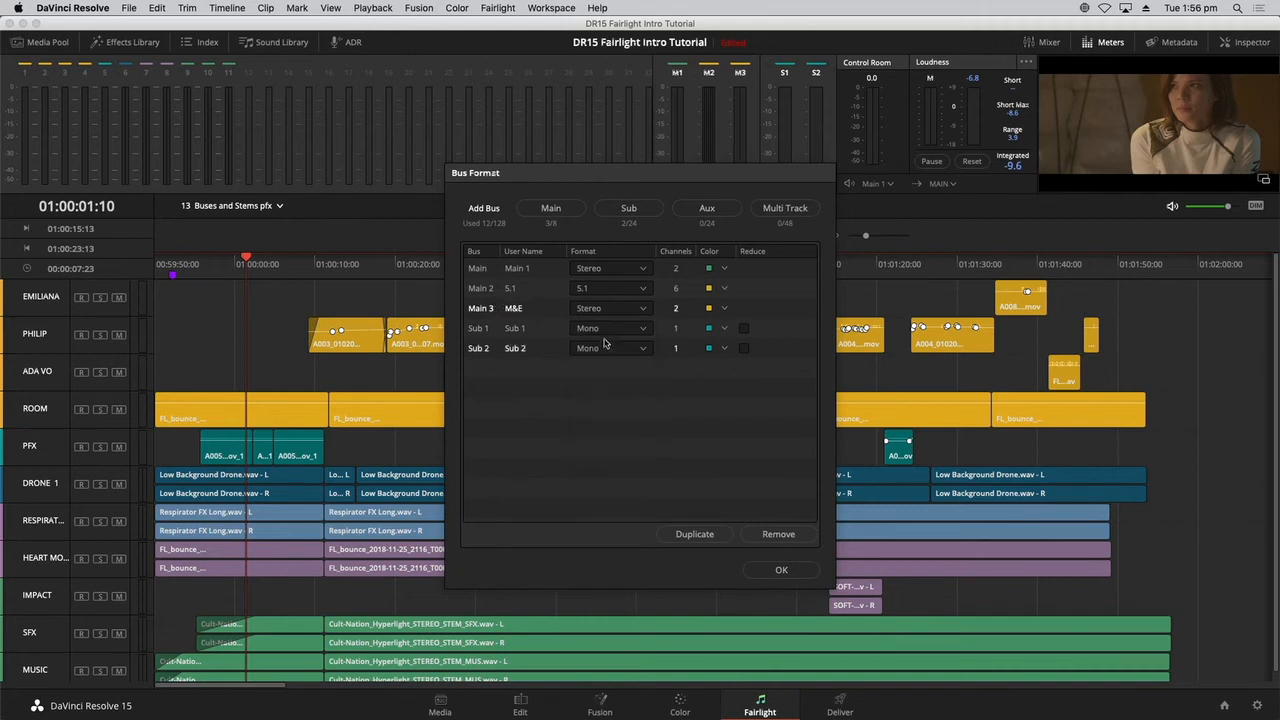
click(723, 312)
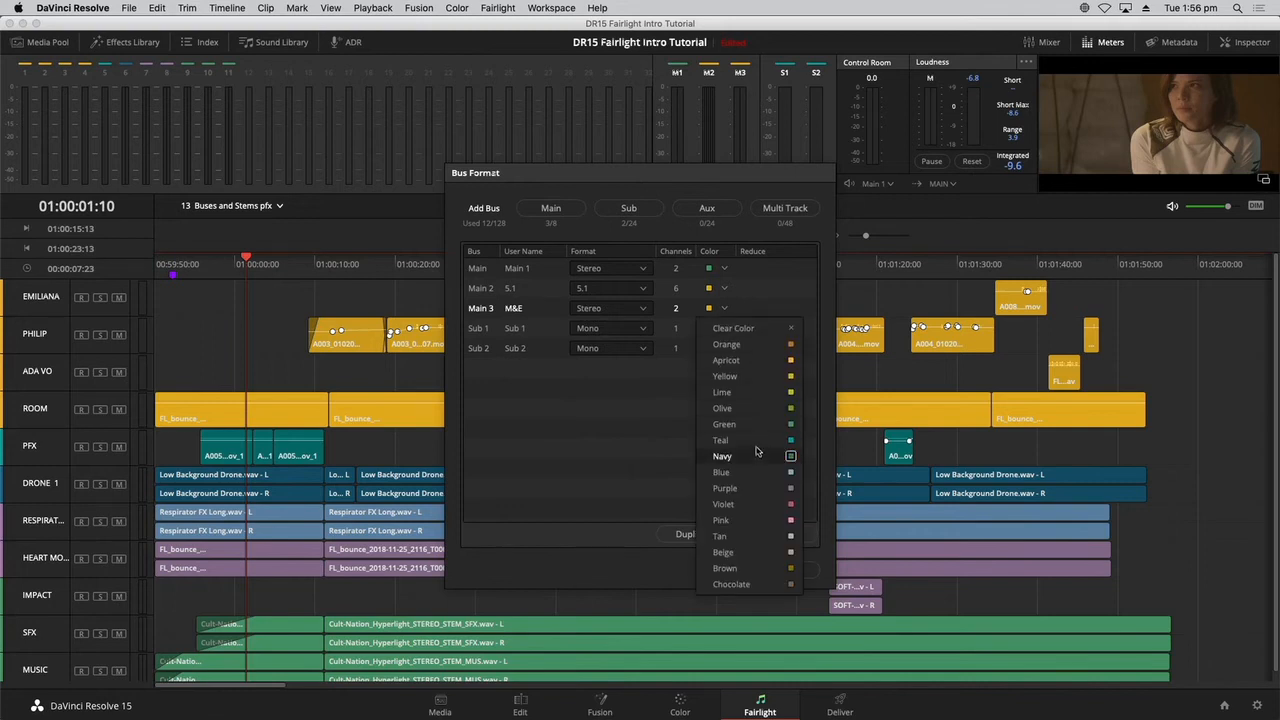
click(757, 454)
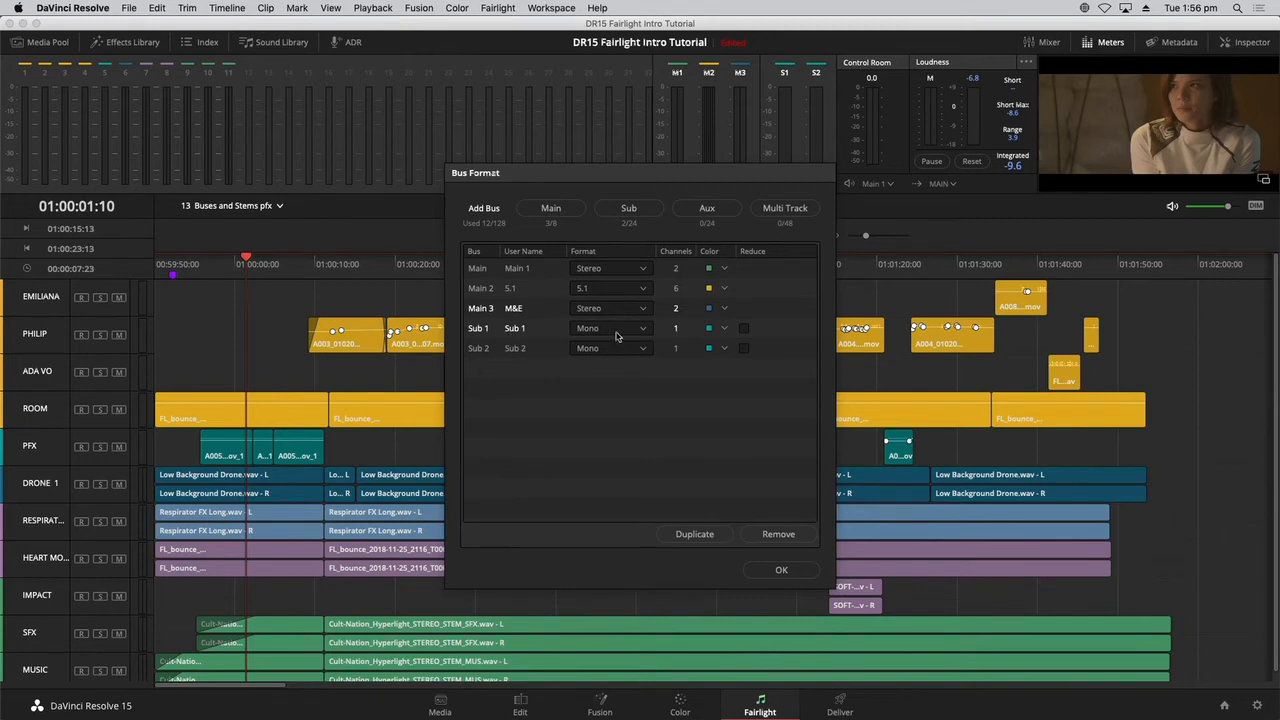
Rename the Sub 1 bus as DIAL and set its color to Orange.
double_click(519, 329)
text(DIAL)
key(Return)
click(722, 330)
click(726, 364)
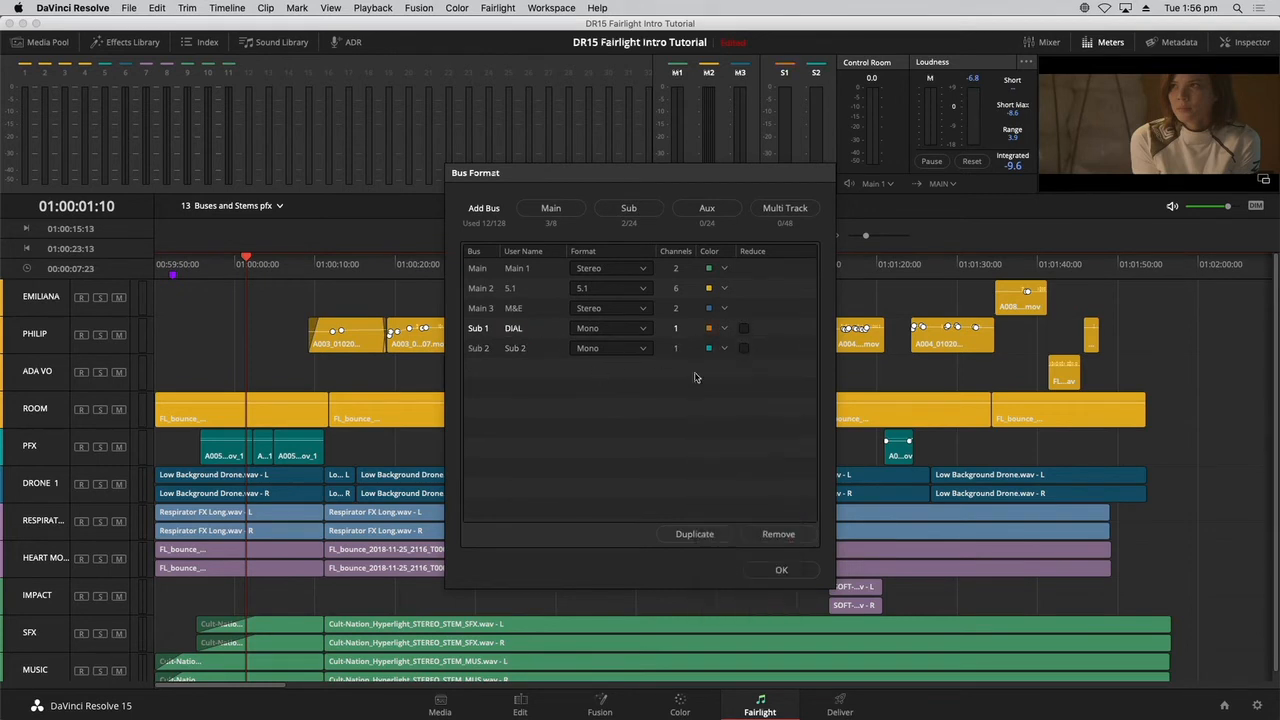
Rename the Sub 2 bus as BGFX, set its format to Stereo and accept the bus formats.
double_click(516, 350)
text(M)
key(Return)
click(610, 349)
click(607, 381)
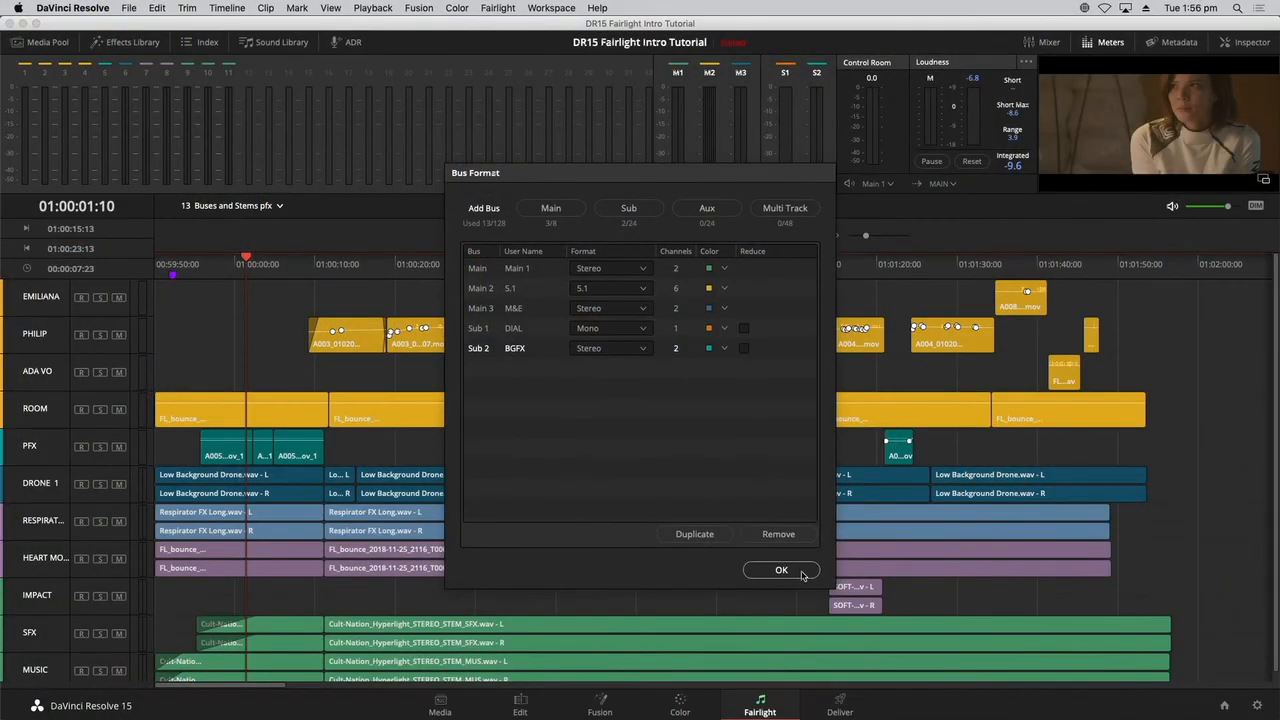
click(802, 575)
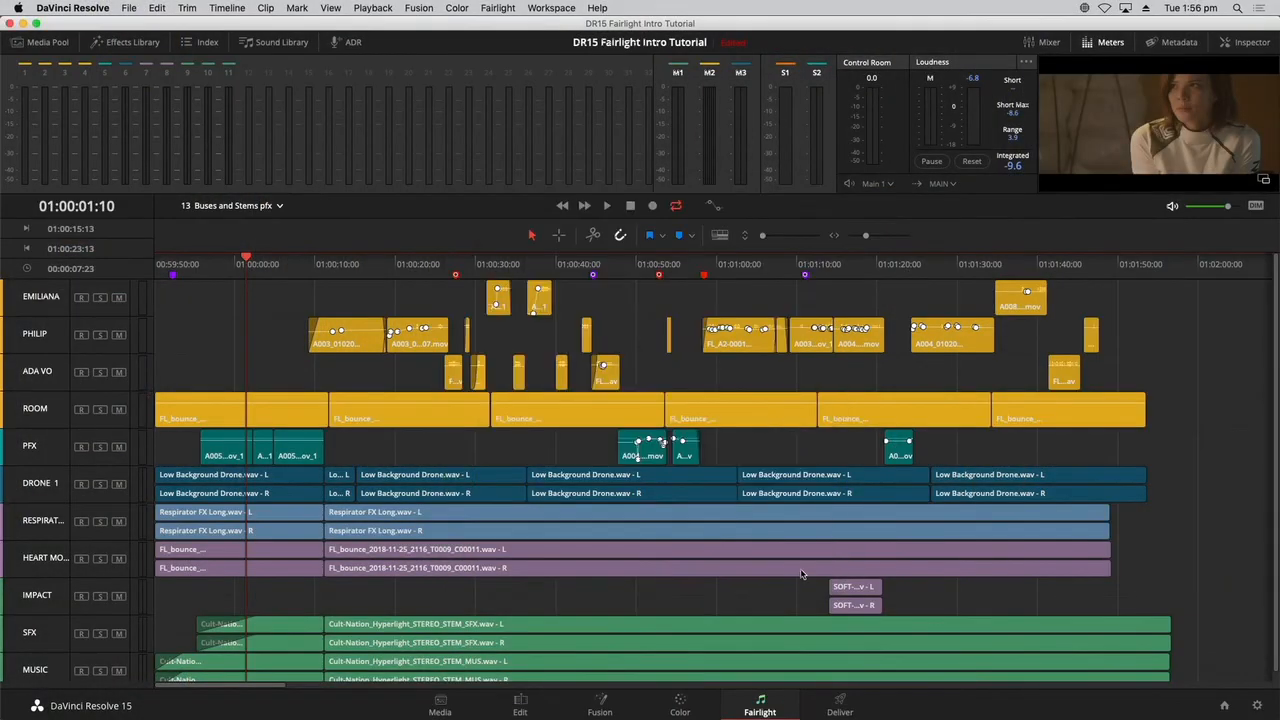
Open Bus Assign and unassign the first four tracks, the dialogue tracks and ROOM, from the Main 1 bus.
click(497, 8)
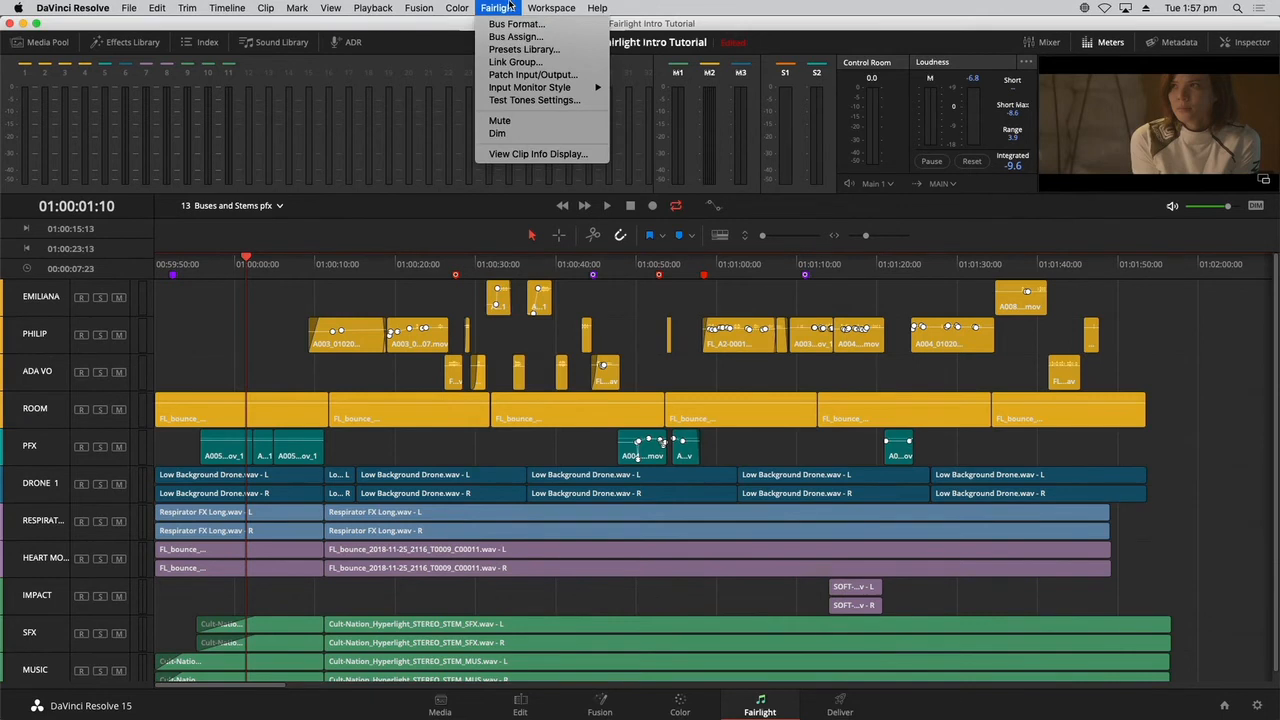
click(512, 37)
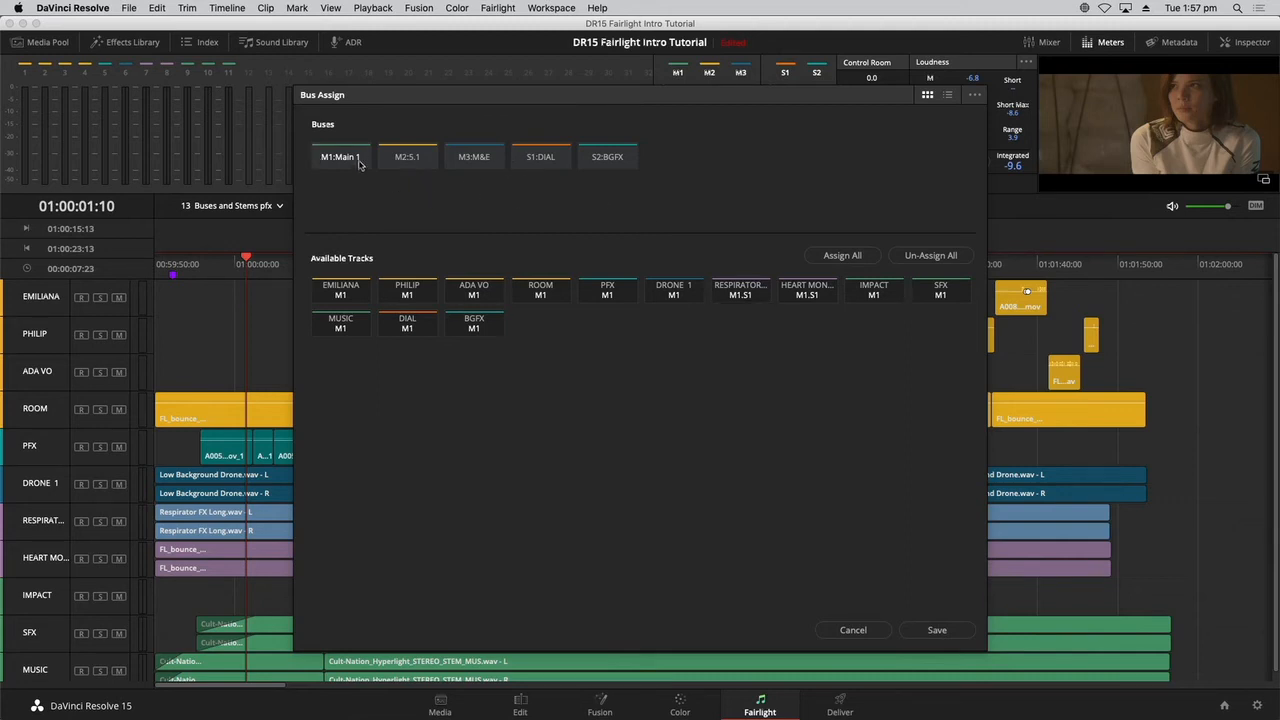
click(539, 158)
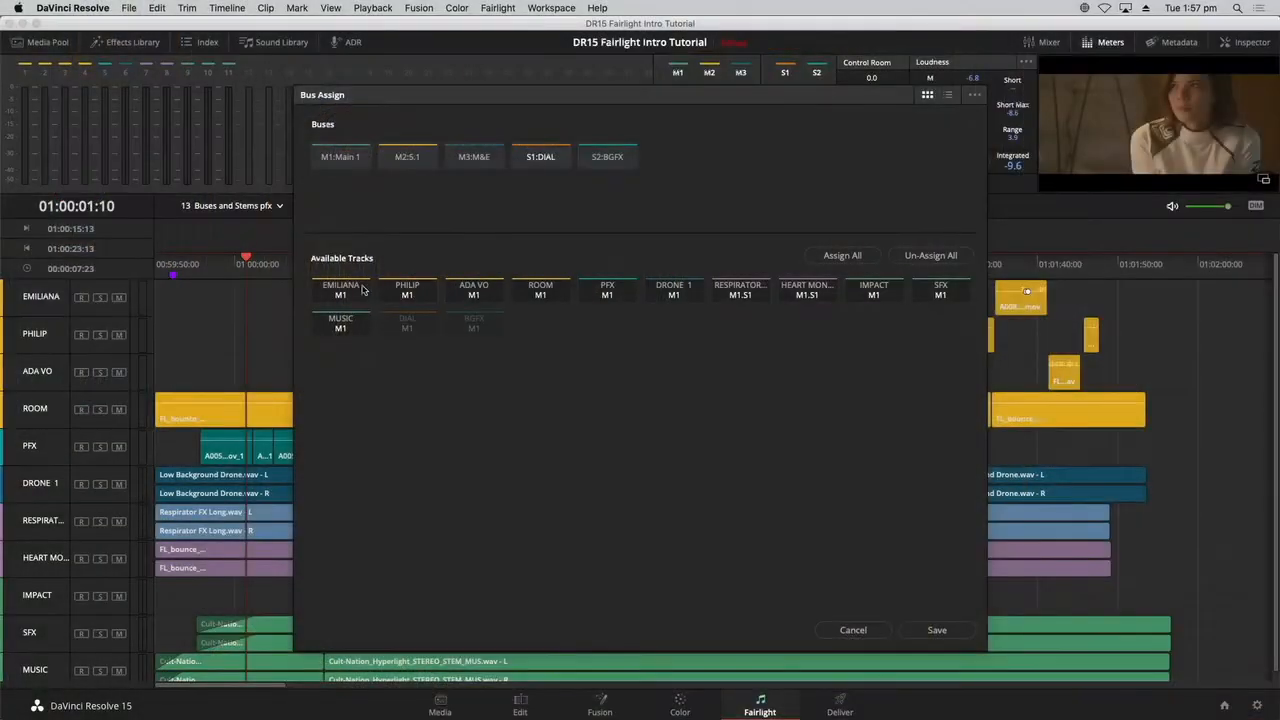
click(347, 292)
click(350, 158)
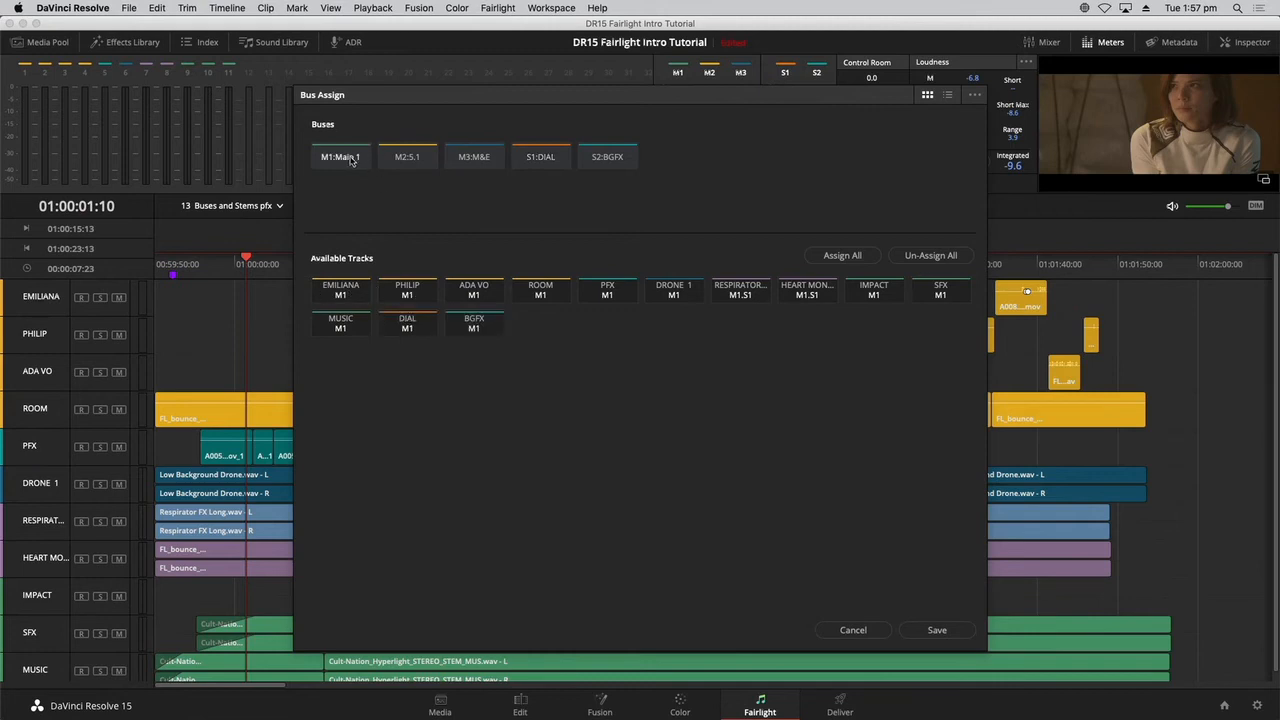
click(346, 296)
click(405, 292)
click(472, 291)
click(548, 286)
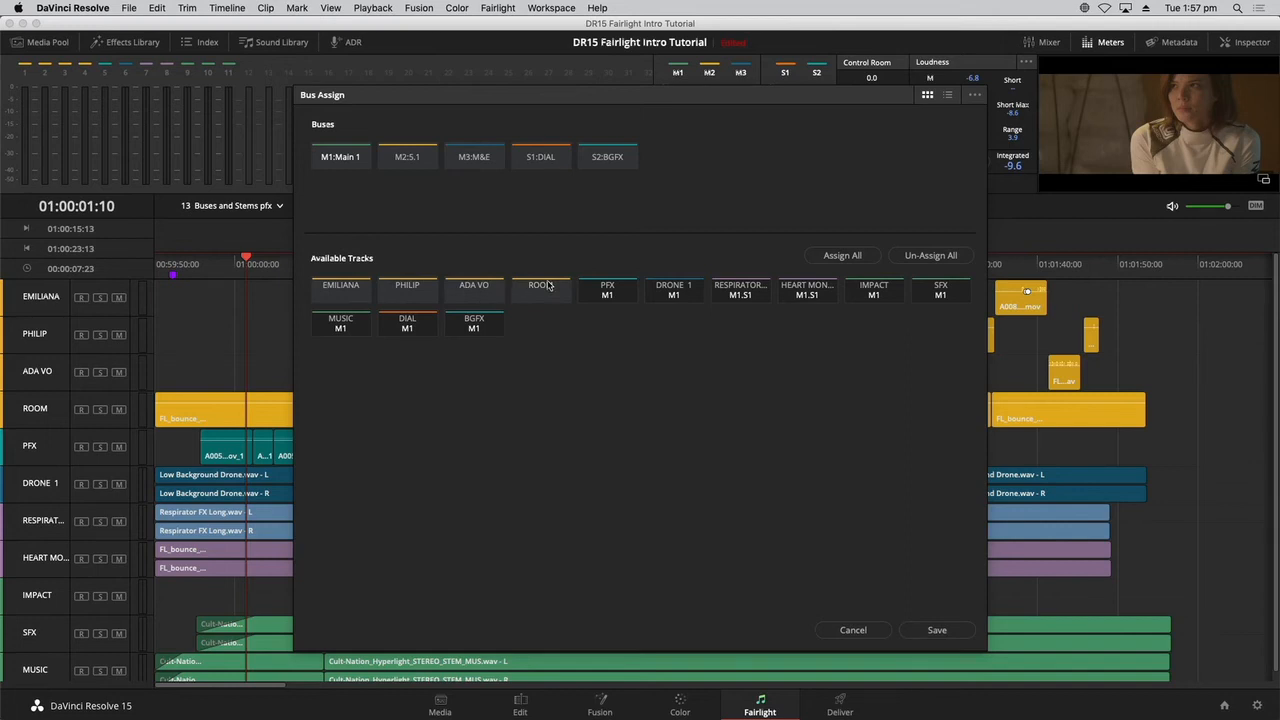
Assign the three dialogue tracks and ROOM to the DIAL sub bus, and remove the respirator and heart monitor tracks from it.
click(533, 157)
click(360, 294)
click(407, 295)
click(486, 294)
click(537, 292)
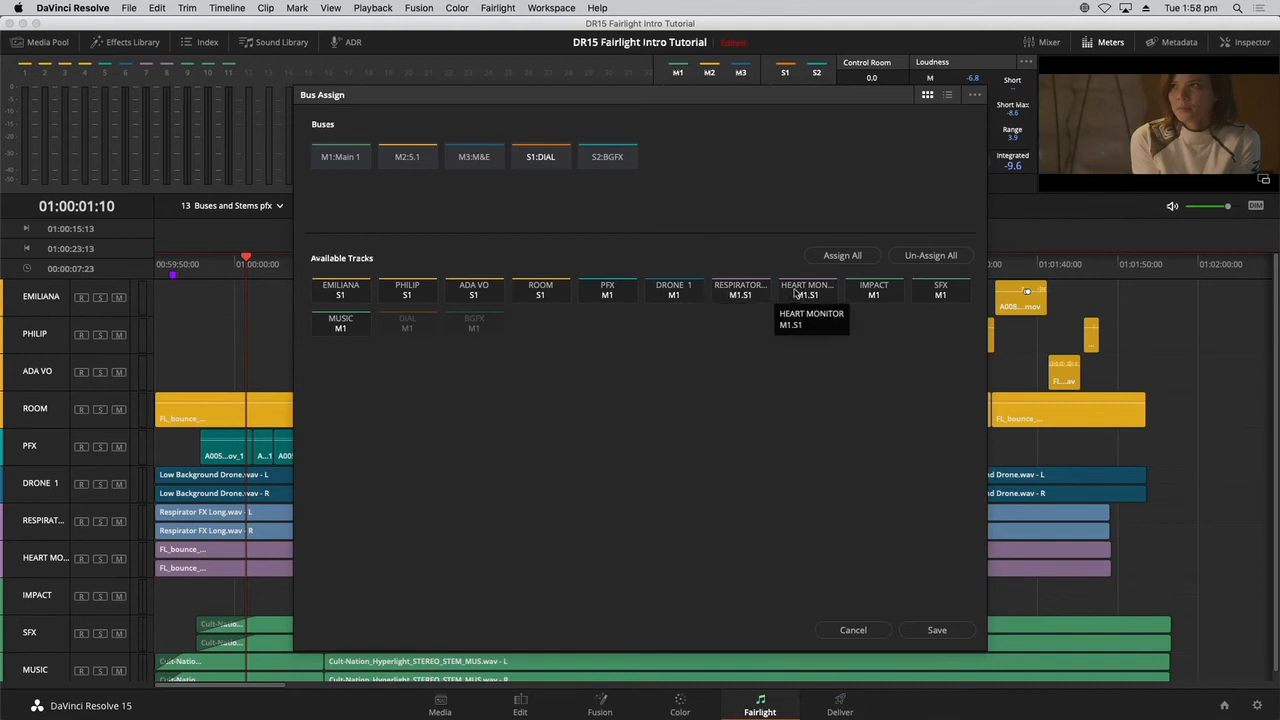
click(757, 295)
click(795, 297)
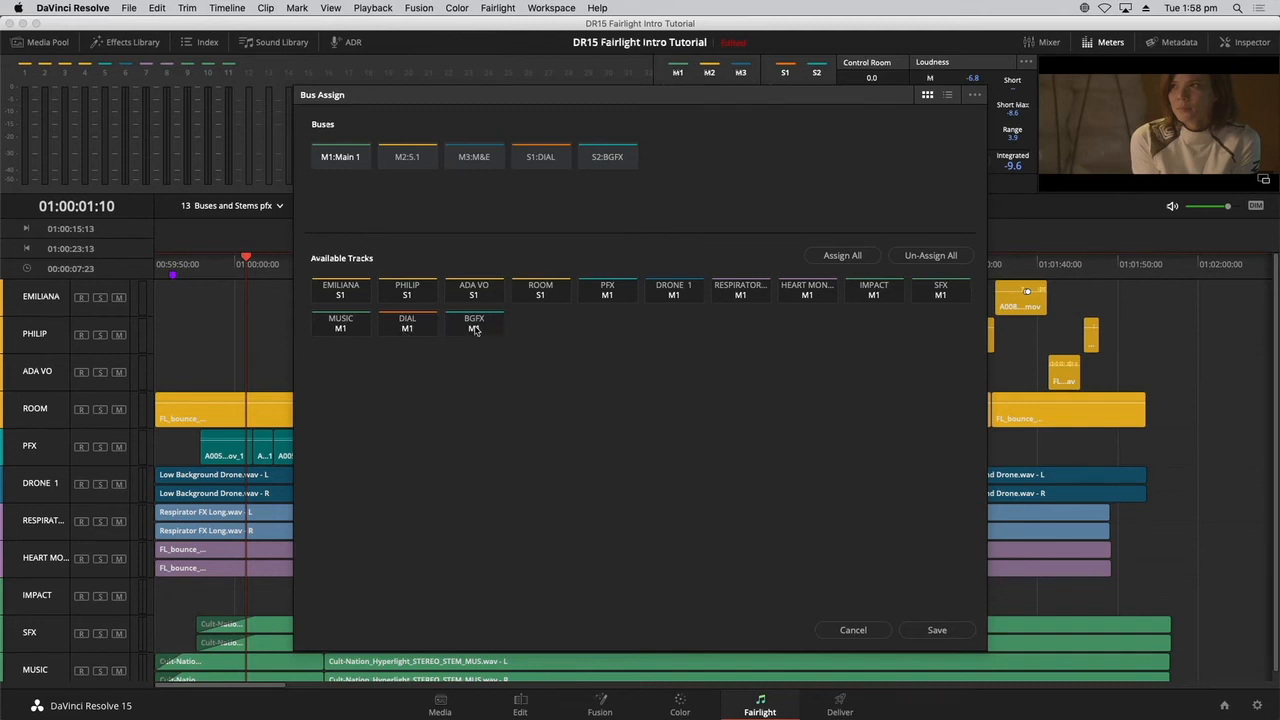
Assign all available tracks to both the 5.1 and M&E main buses.
click(414, 160)
click(855, 256)
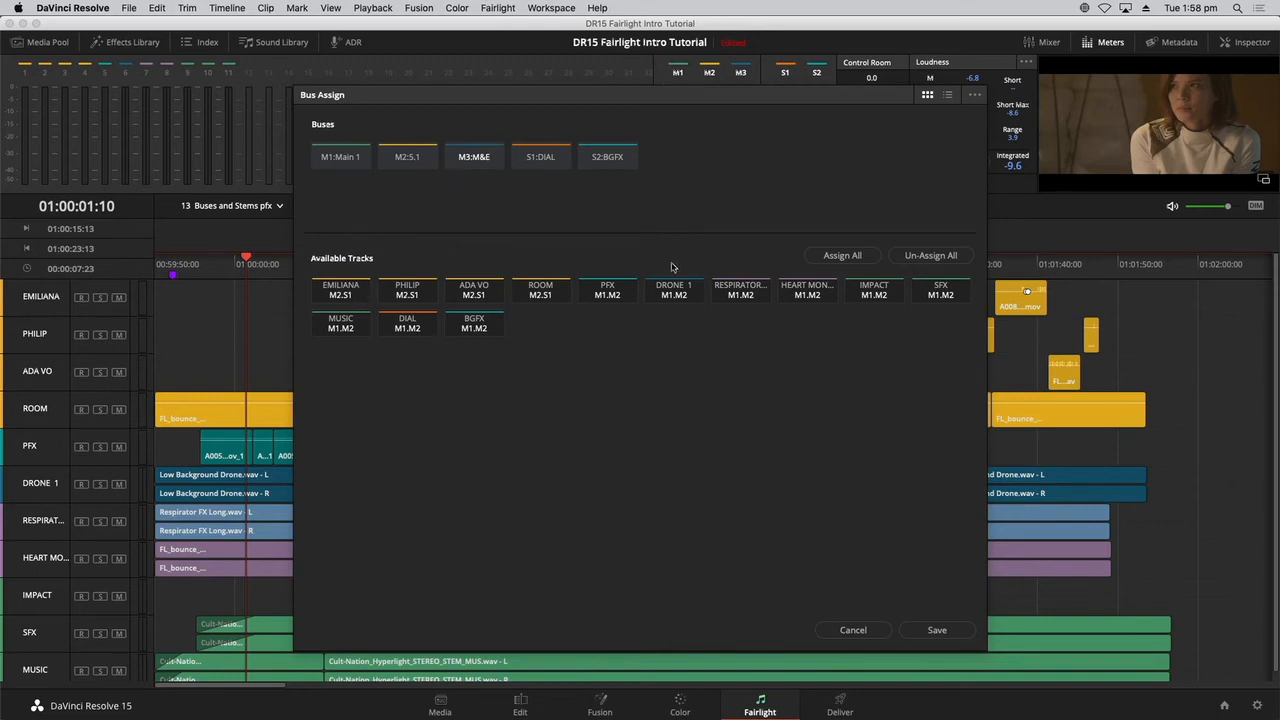
click(855, 258)
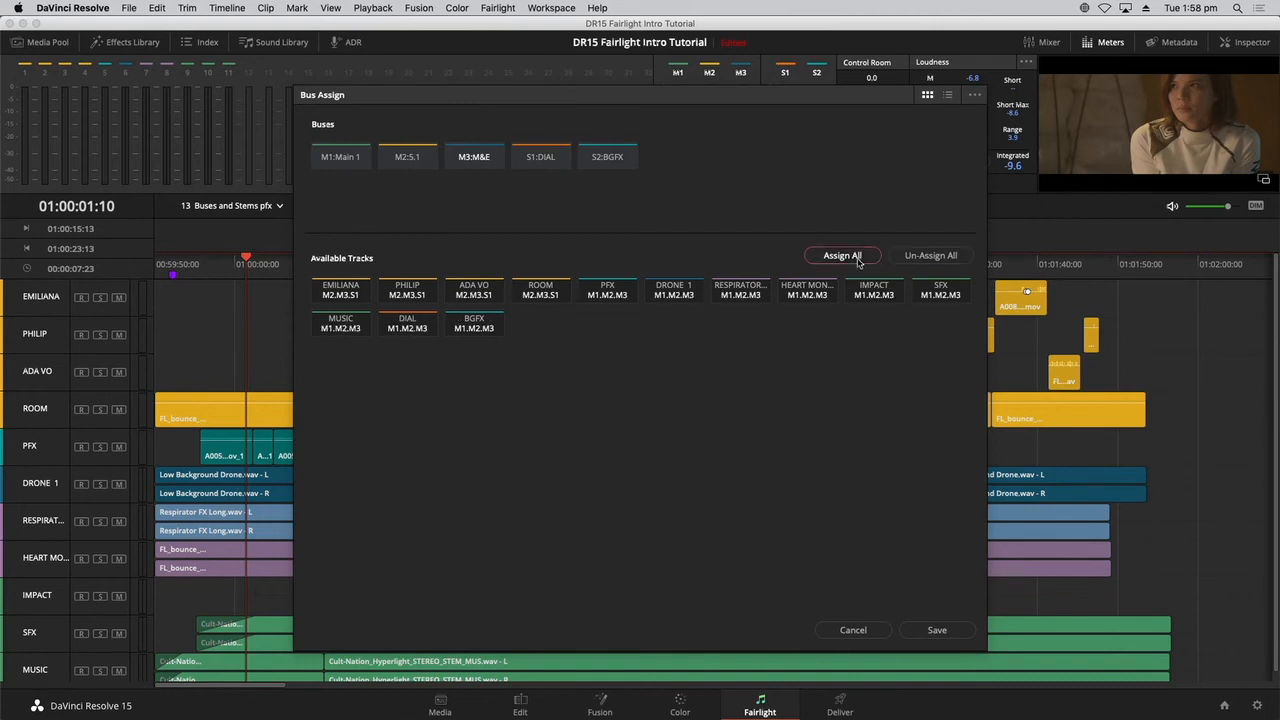
Unassign the three dialogue tracks and ROOM from the M&E main bus.
click(356, 300)
click(404, 298)
click(474, 293)
click(540, 293)
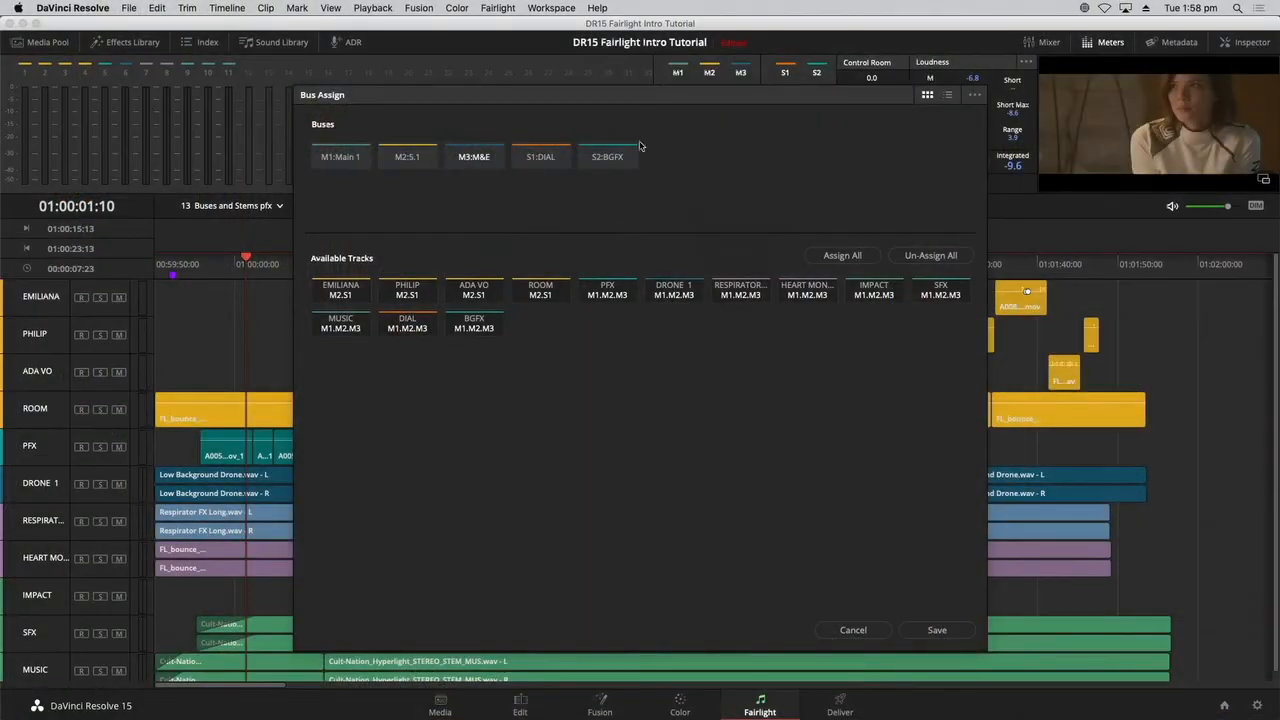
Assign the PFX, DRONE 1, respirator and heart monitor tracks to the BGFX sub bus and save the bus assignments.
click(526, 160)
click(620, 158)
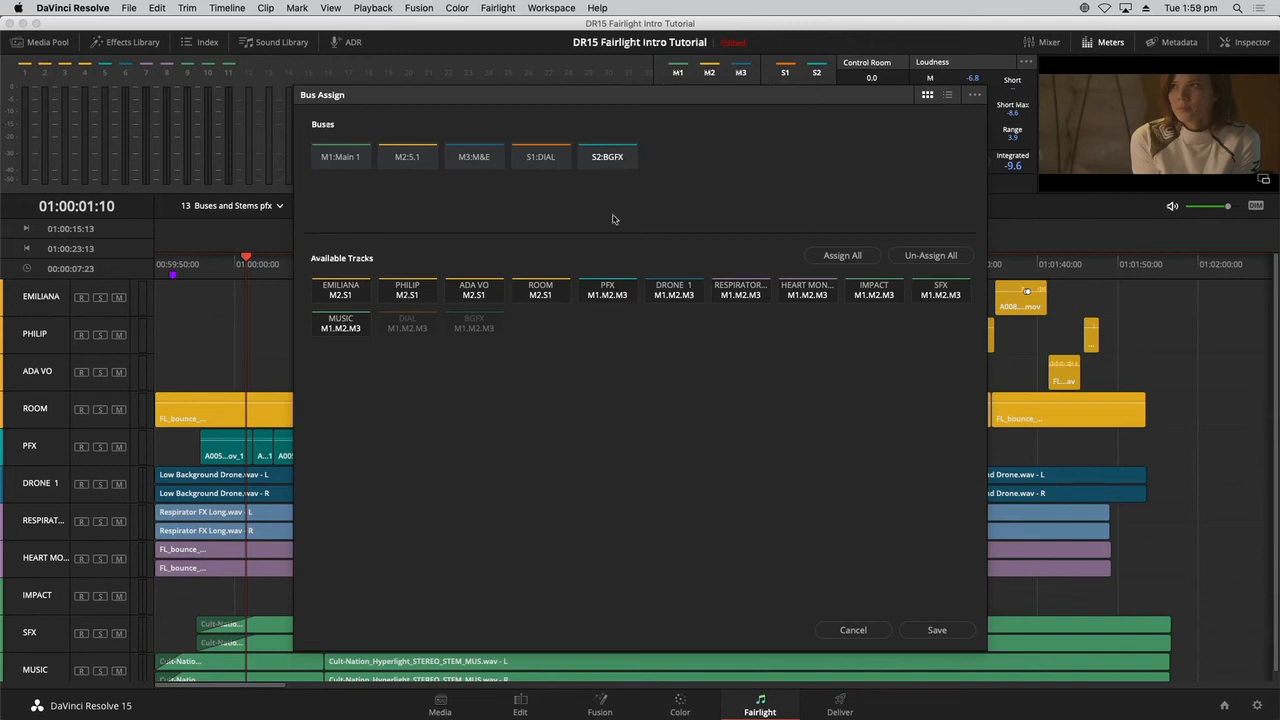
click(623, 296)
click(686, 296)
click(740, 293)
click(806, 293)
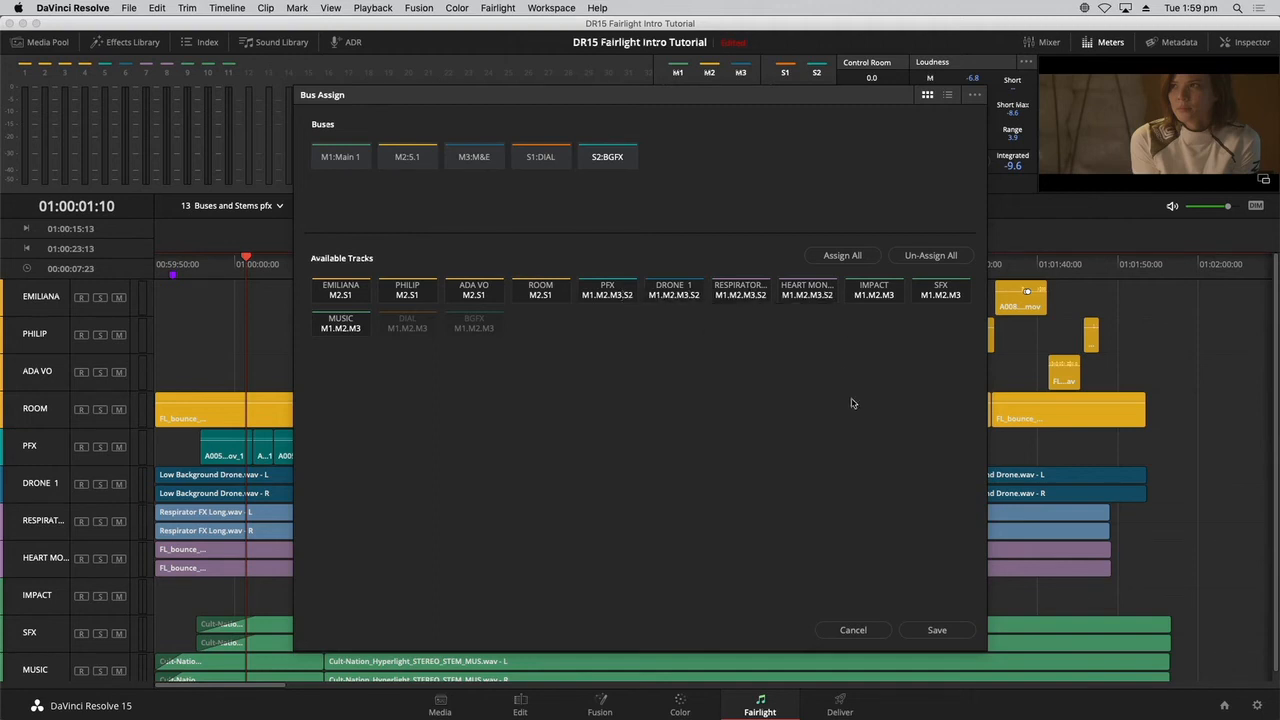
click(938, 631)
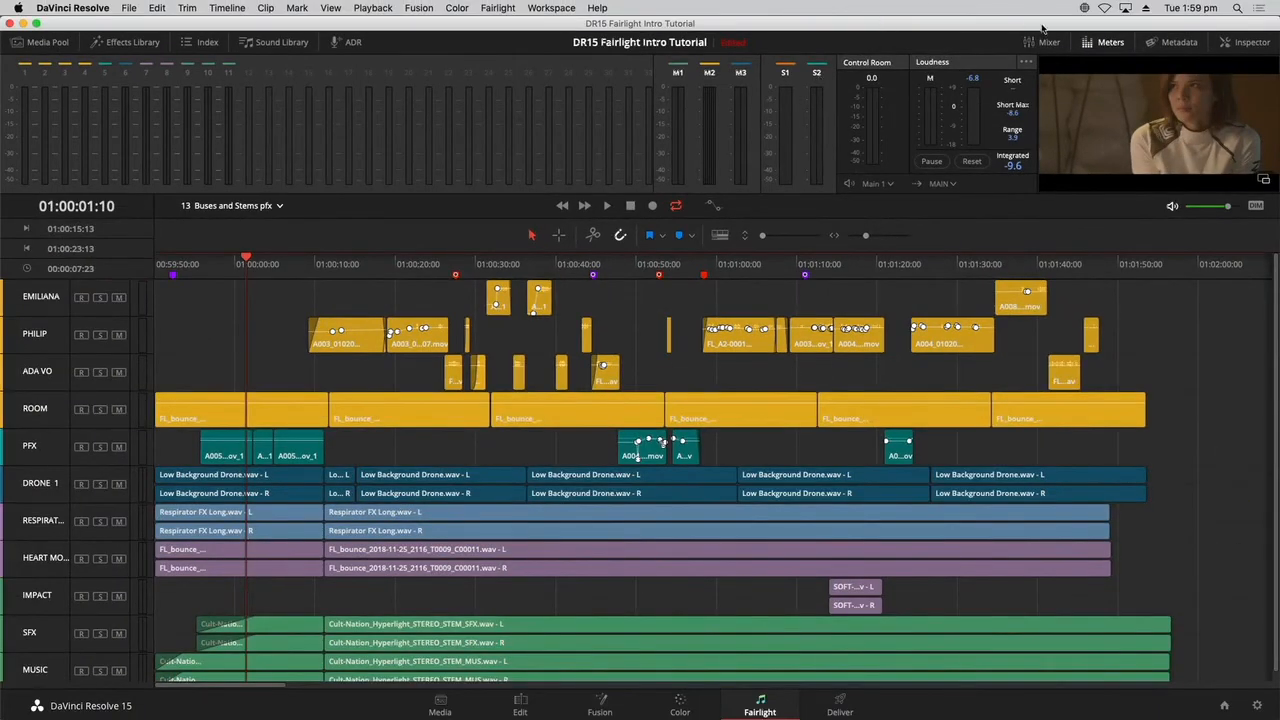
Examine the main and sub bus assignments in a widened mixer with the meters hidden, and restore the meters view without the mixer.
click(1045, 43)
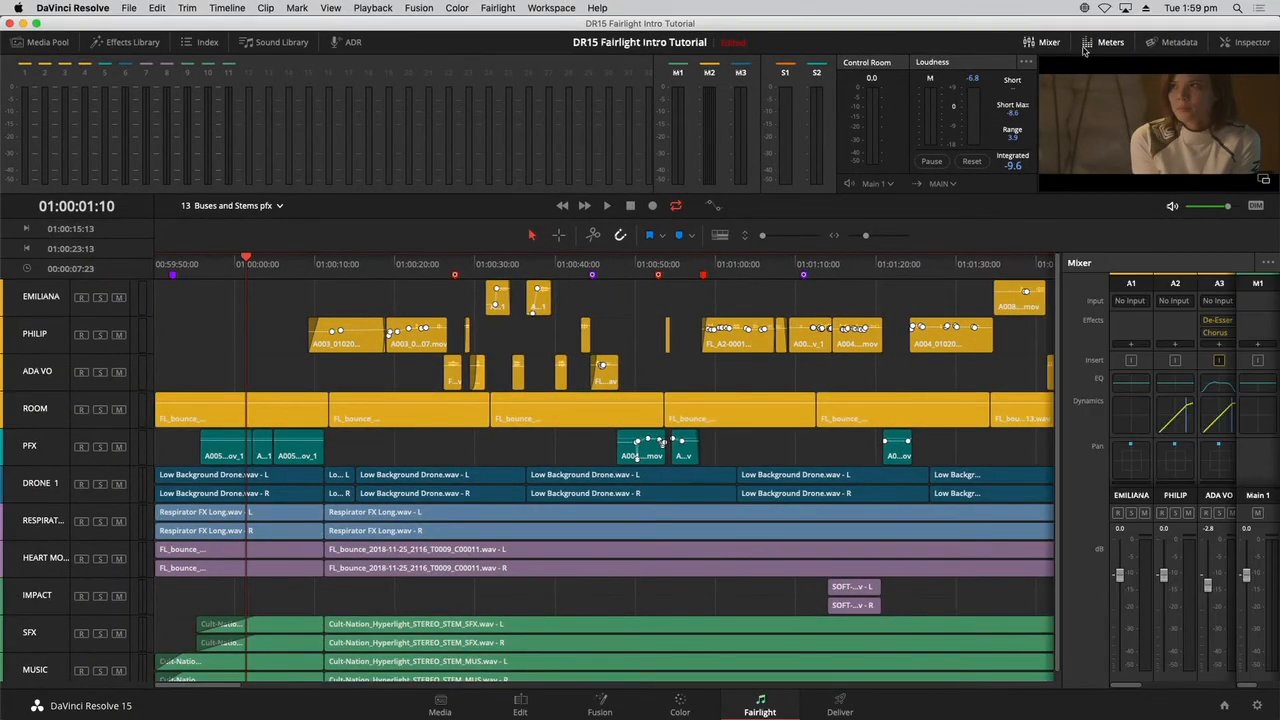
click(1110, 42)
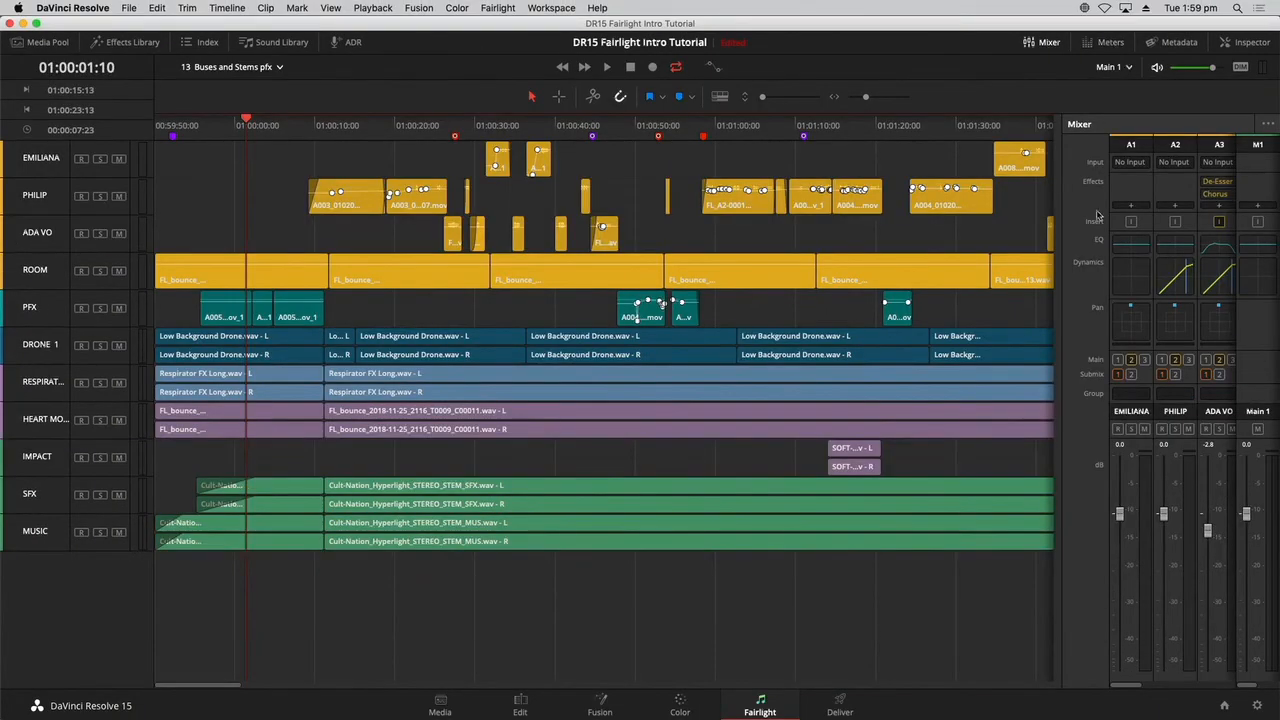
drag(1063, 305, 478, 332)
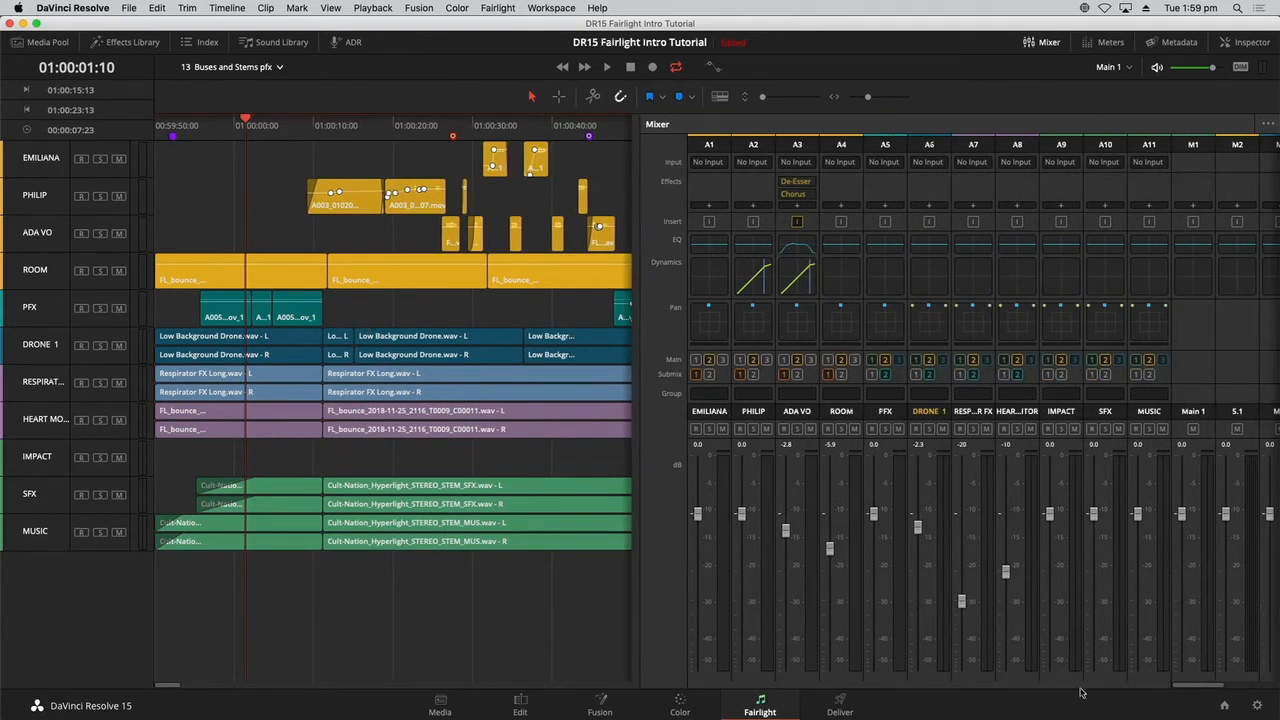
drag(1194, 689, 1263, 689)
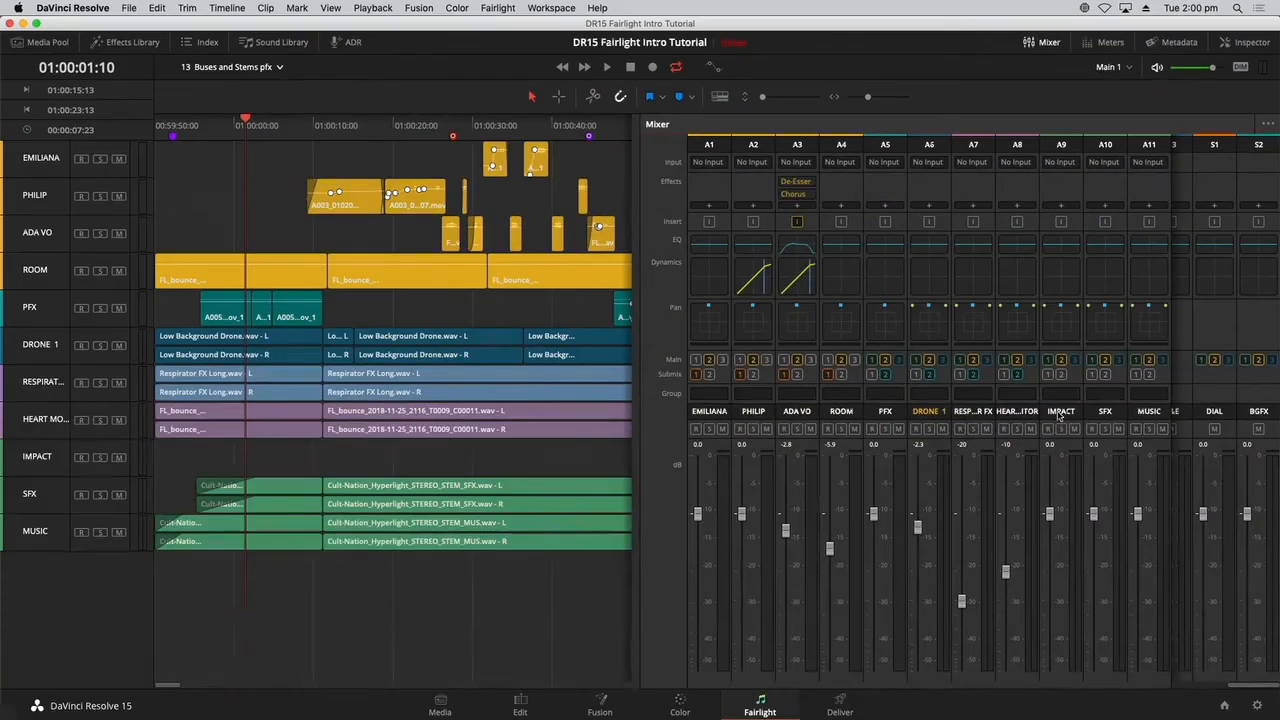
click(1058, 42)
click(1093, 40)
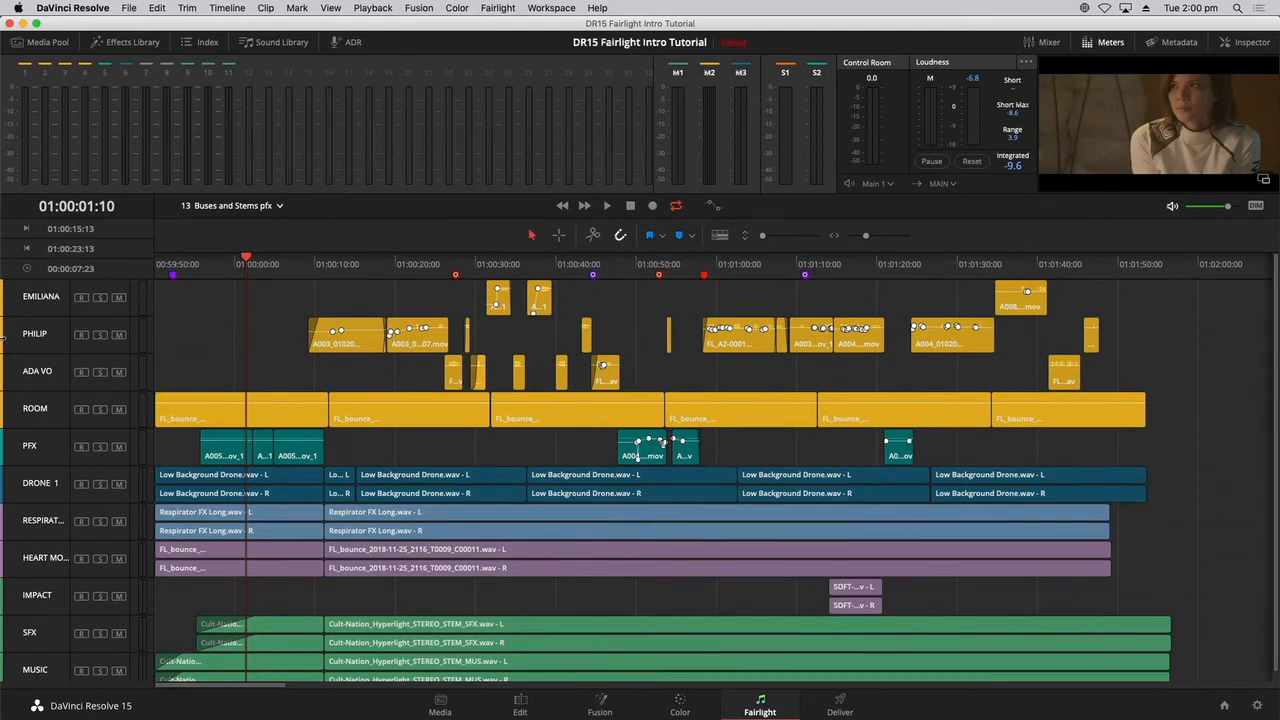
Open the 14 Bounce Stems timeline and look over its tracks.
scroll(187, 318, down, 1)
scroll(188, 320, up, 1)
click(279, 207)
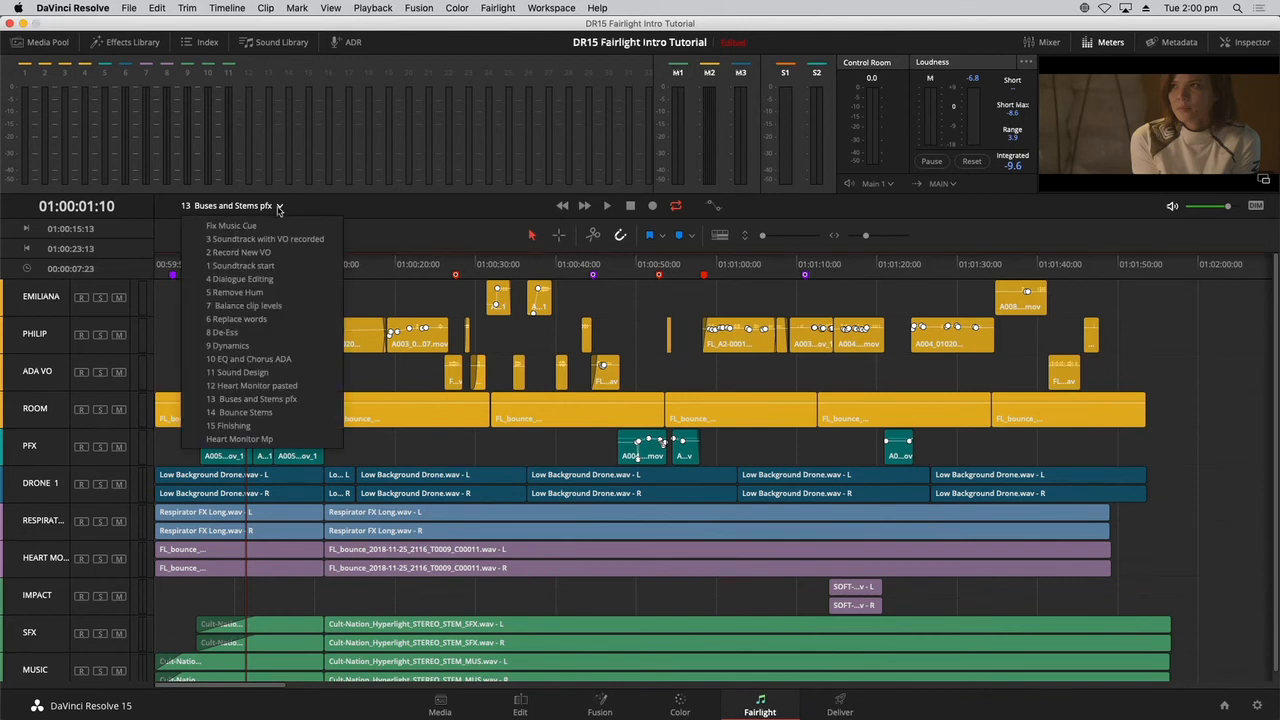
click(298, 416)
key(space)
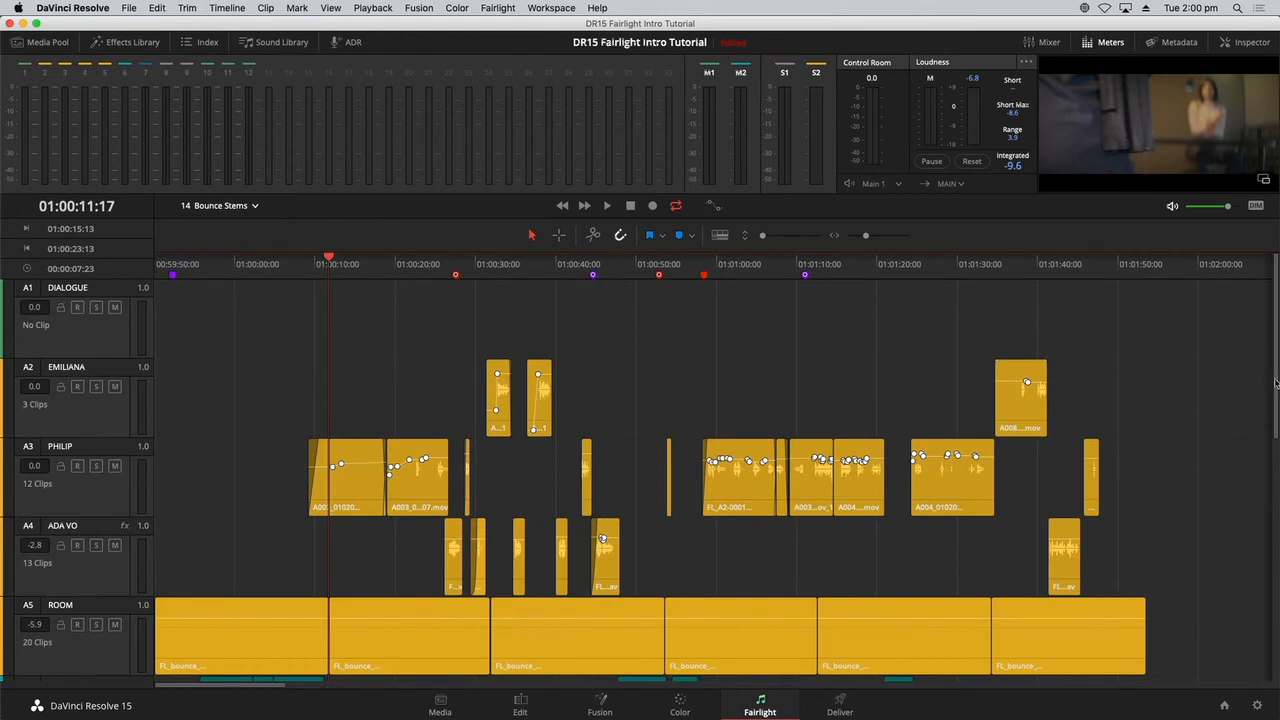
scroll(1275, 383, down, 2)
scroll(1268, 375, up, 2)
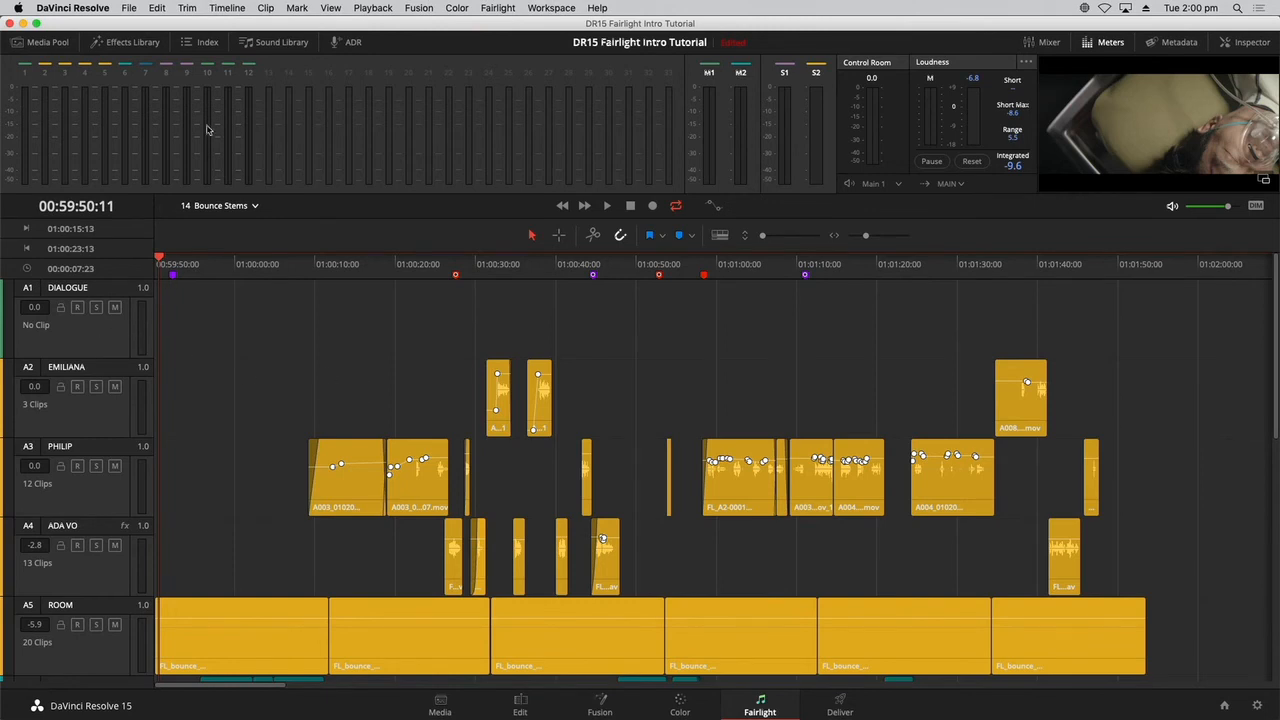
Bounce the mix of the DIAL sub bus to the DIALOGUE track, leaving the other buses unbounced.
click(226, 7)
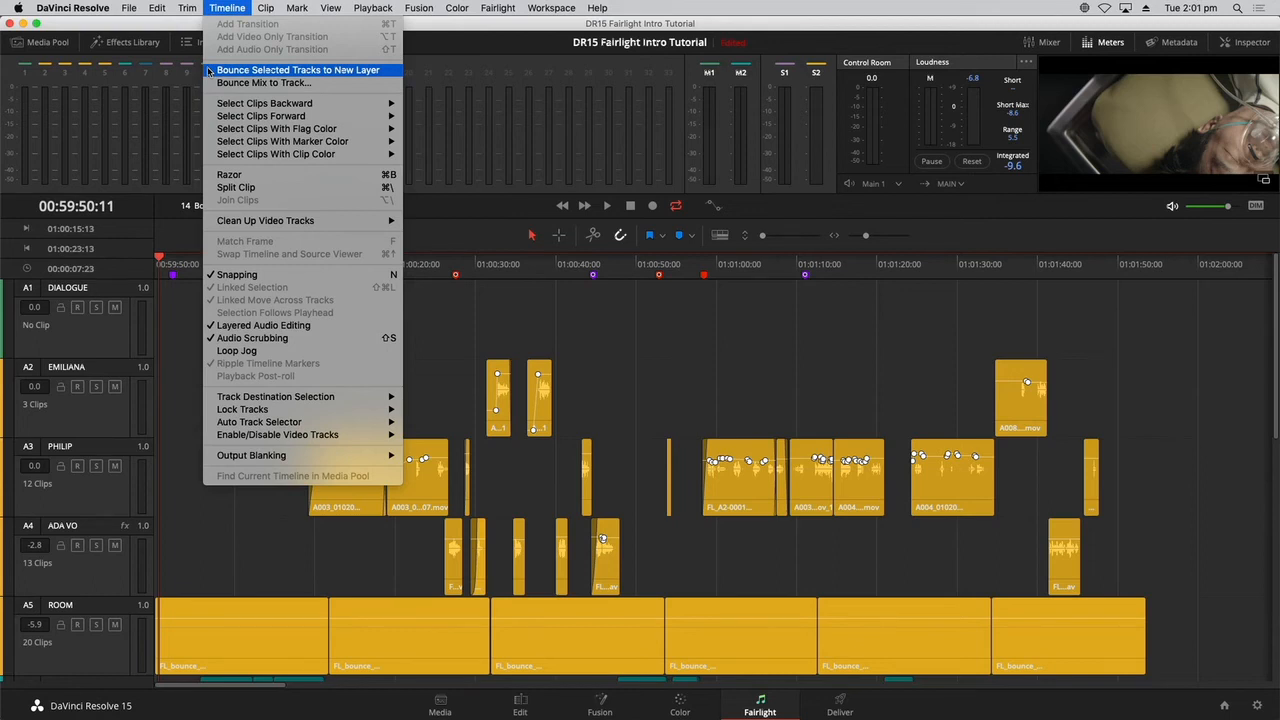
click(262, 83)
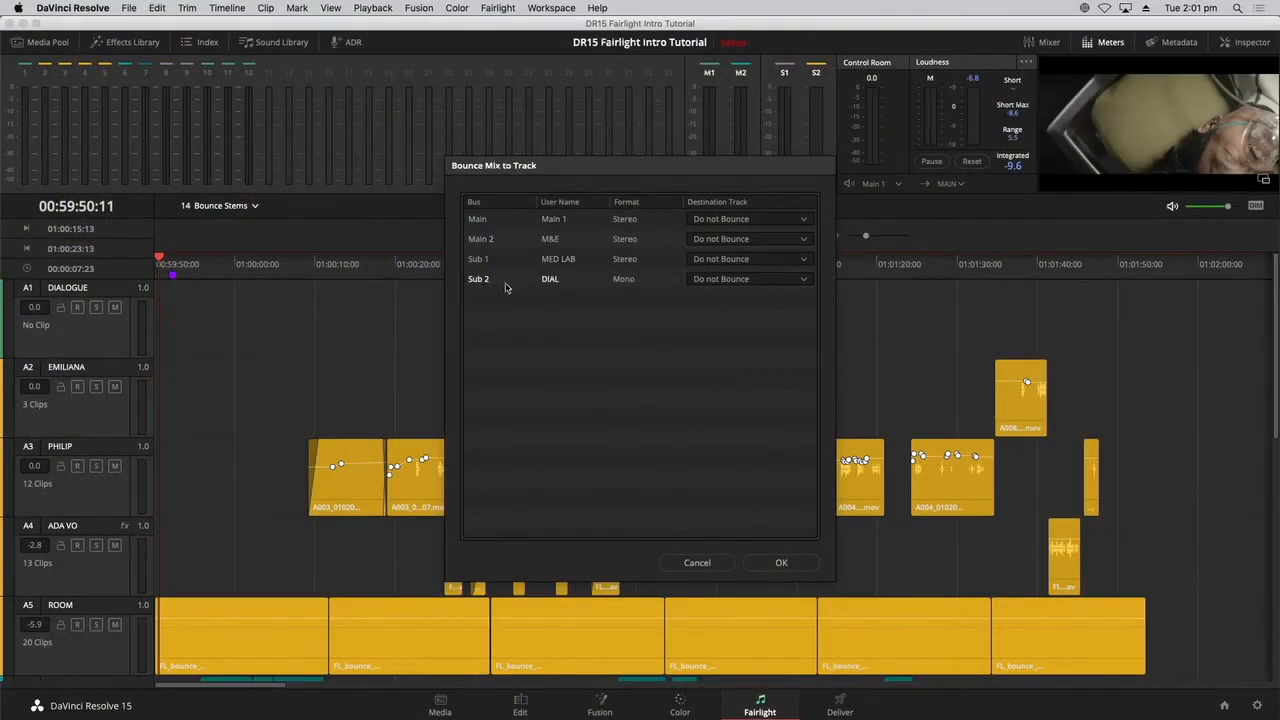
click(737, 281)
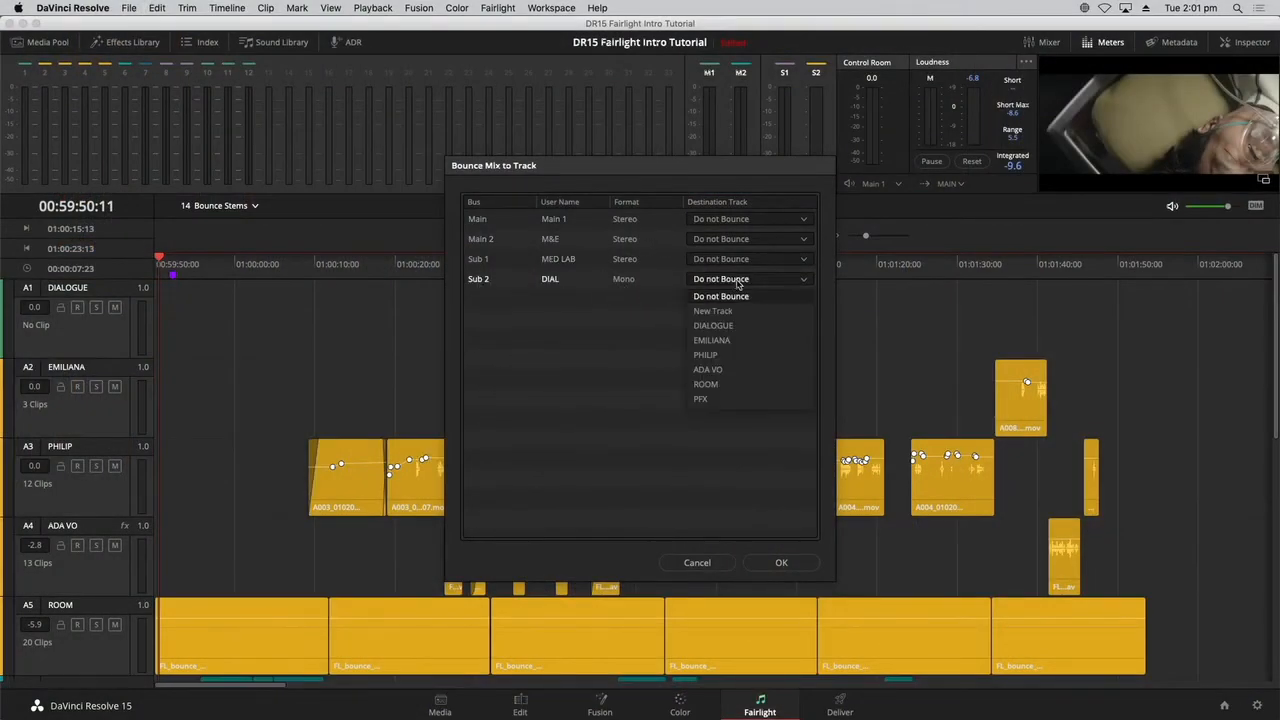
click(744, 323)
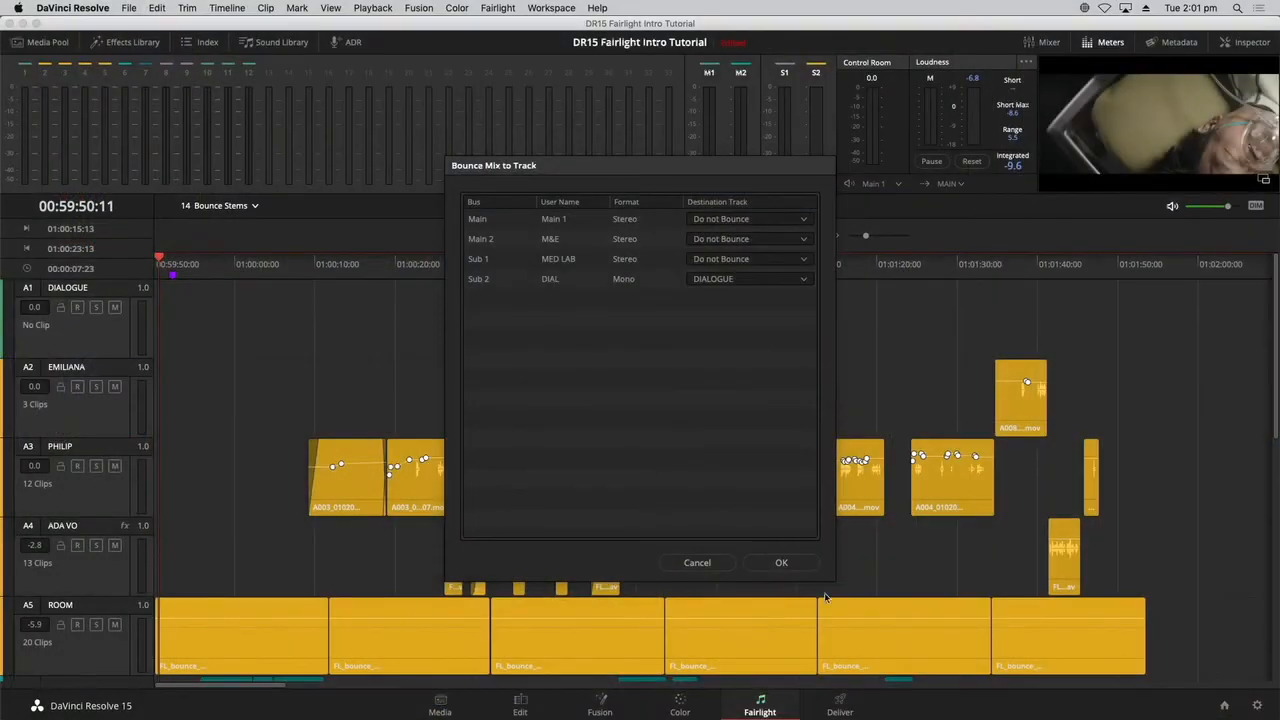
click(781, 562)
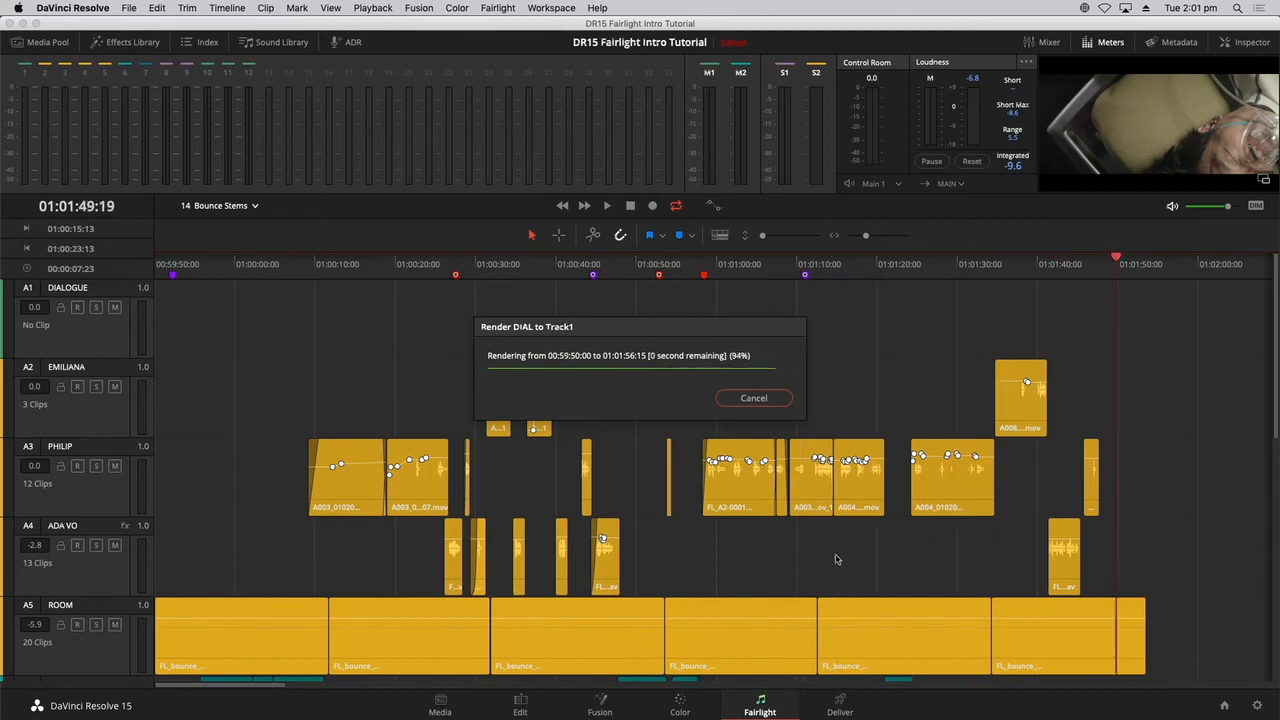
Select the bounced dialogue clip and reduce the track heights to show every track, with the playhead at about 01:00:11:17.
click(279, 324)
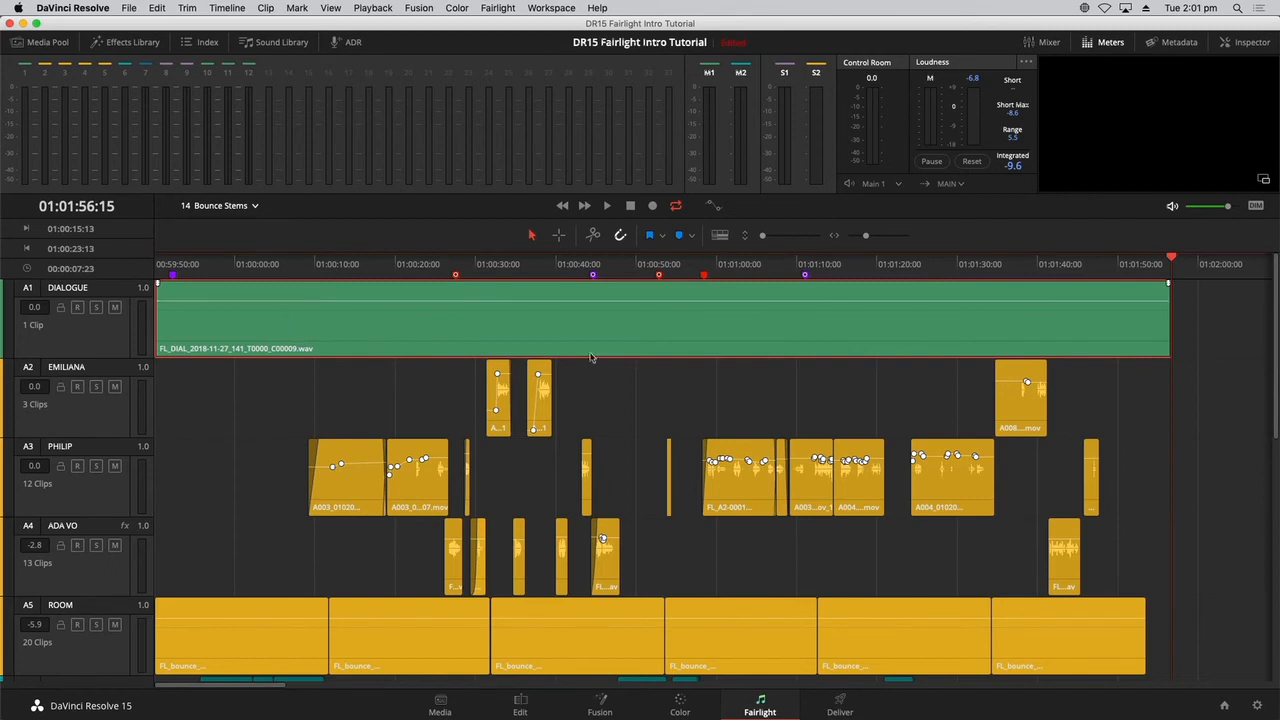
drag(768, 237, 762, 239)
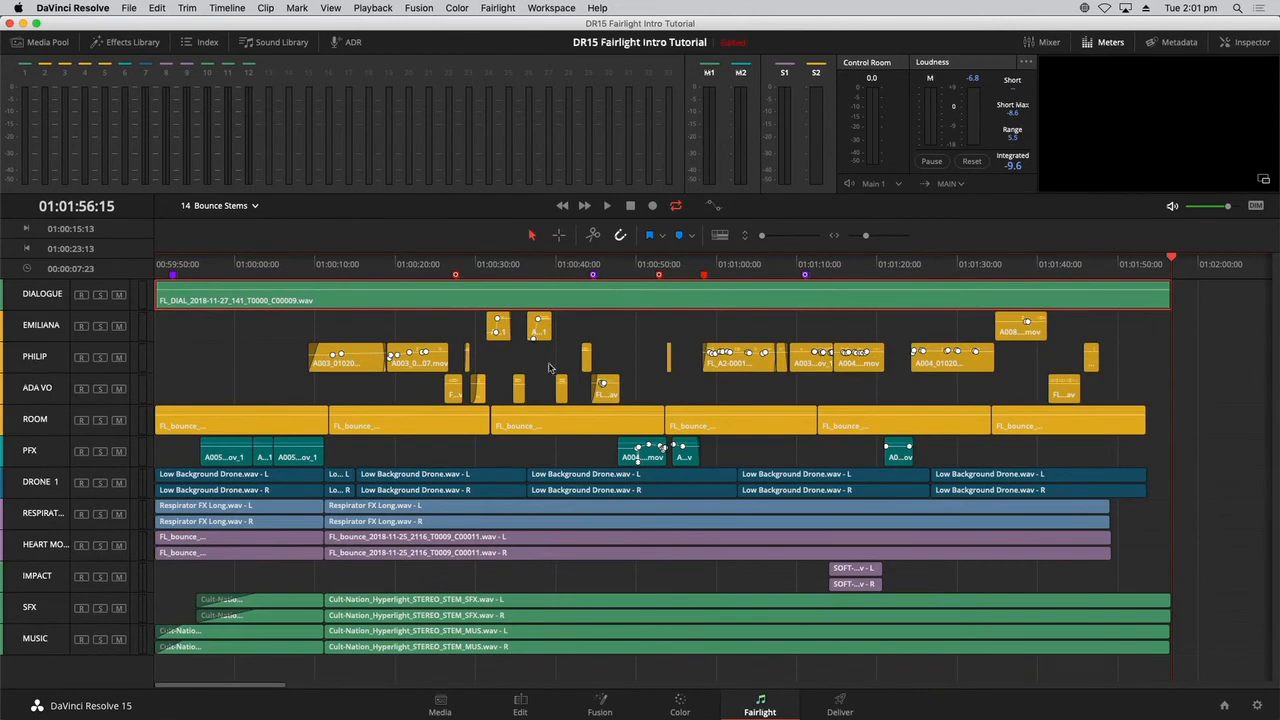
click(330, 265)
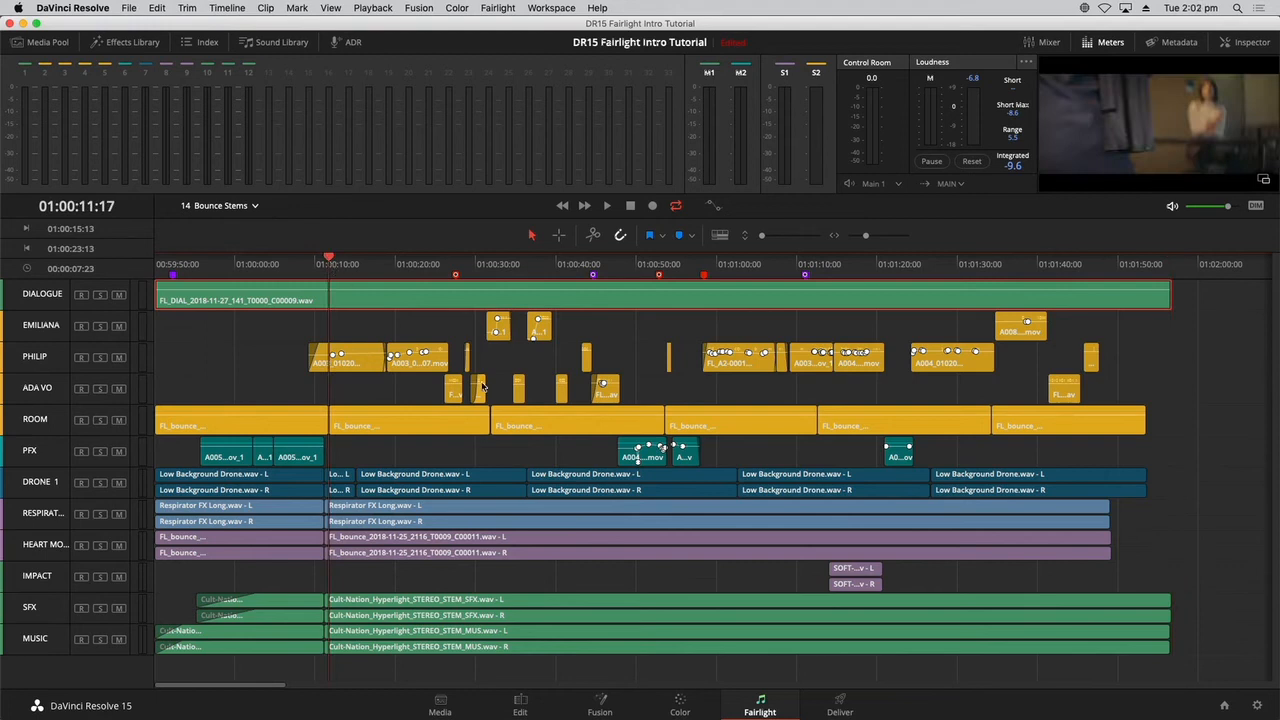
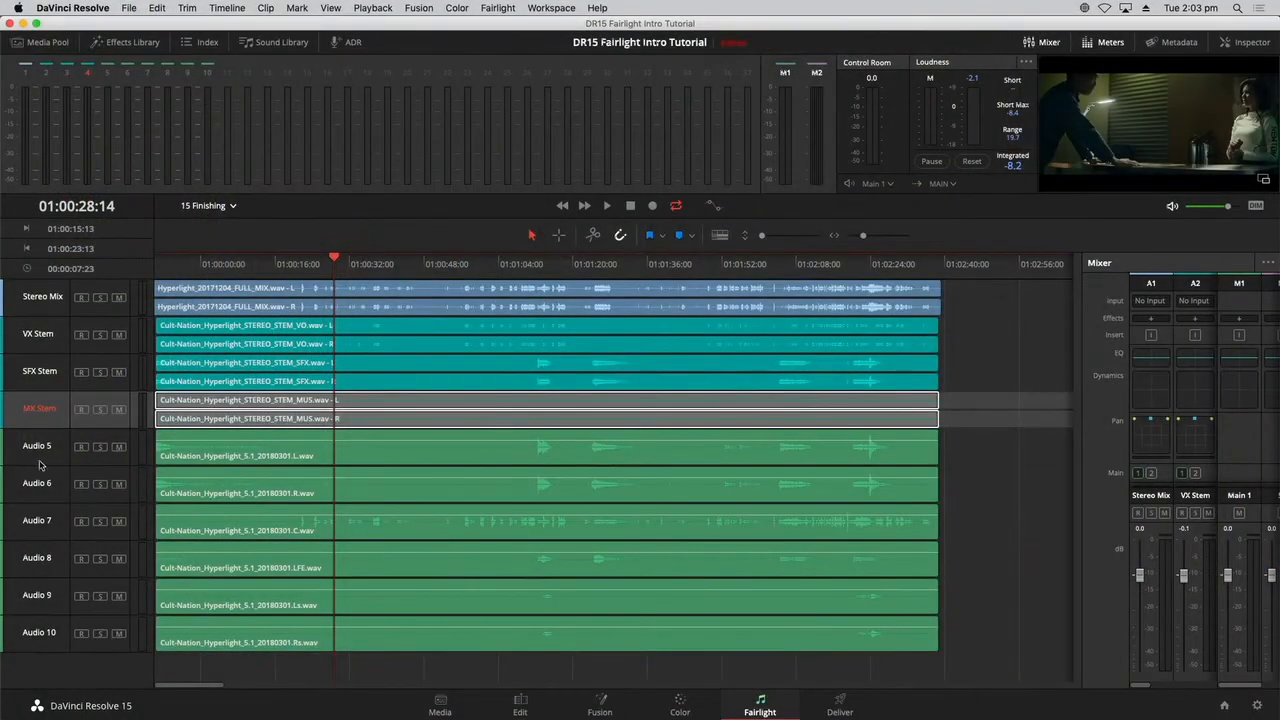
Widen the mixer to show every channel strip of the 15 Finishing timeline, and solo tracks Audio 5 through Audio 10.
click(40, 464)
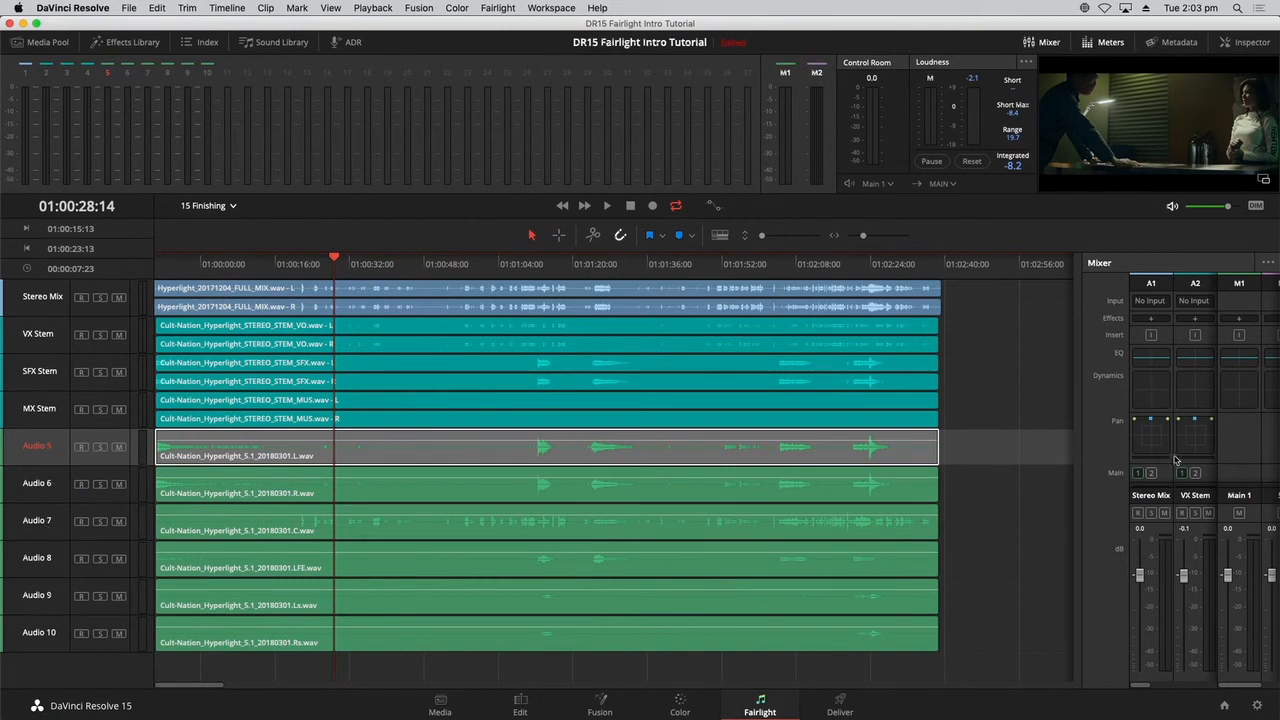
drag(1082, 468, 700, 468)
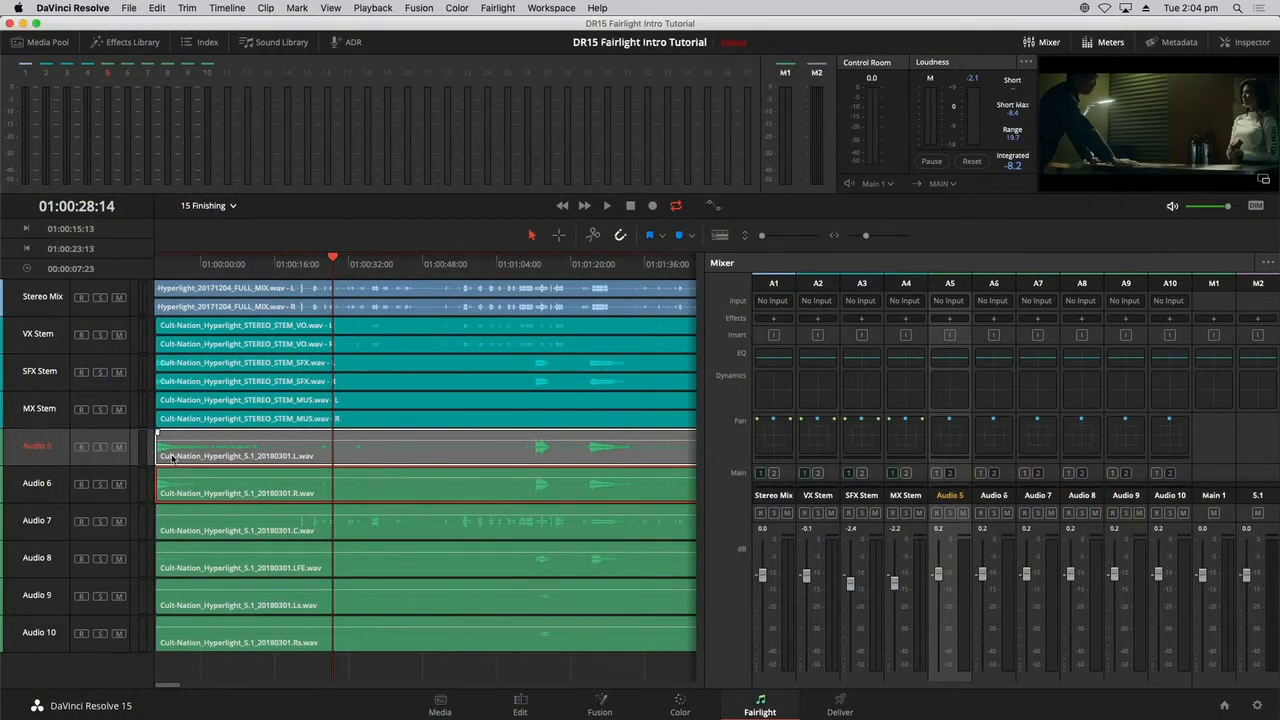
drag(100, 446, 103, 657)
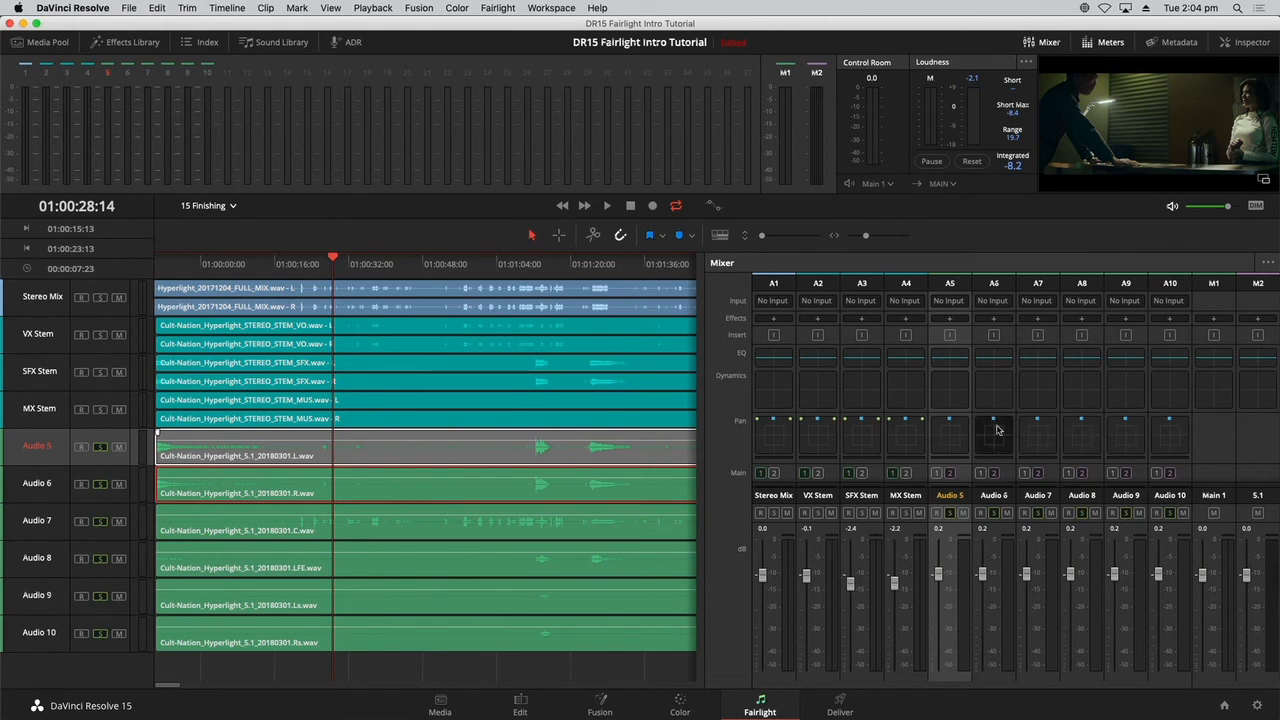
Examine the Audio 5 track's pan controls, test its pan handle at the front centre, and close them.
double_click(950, 432)
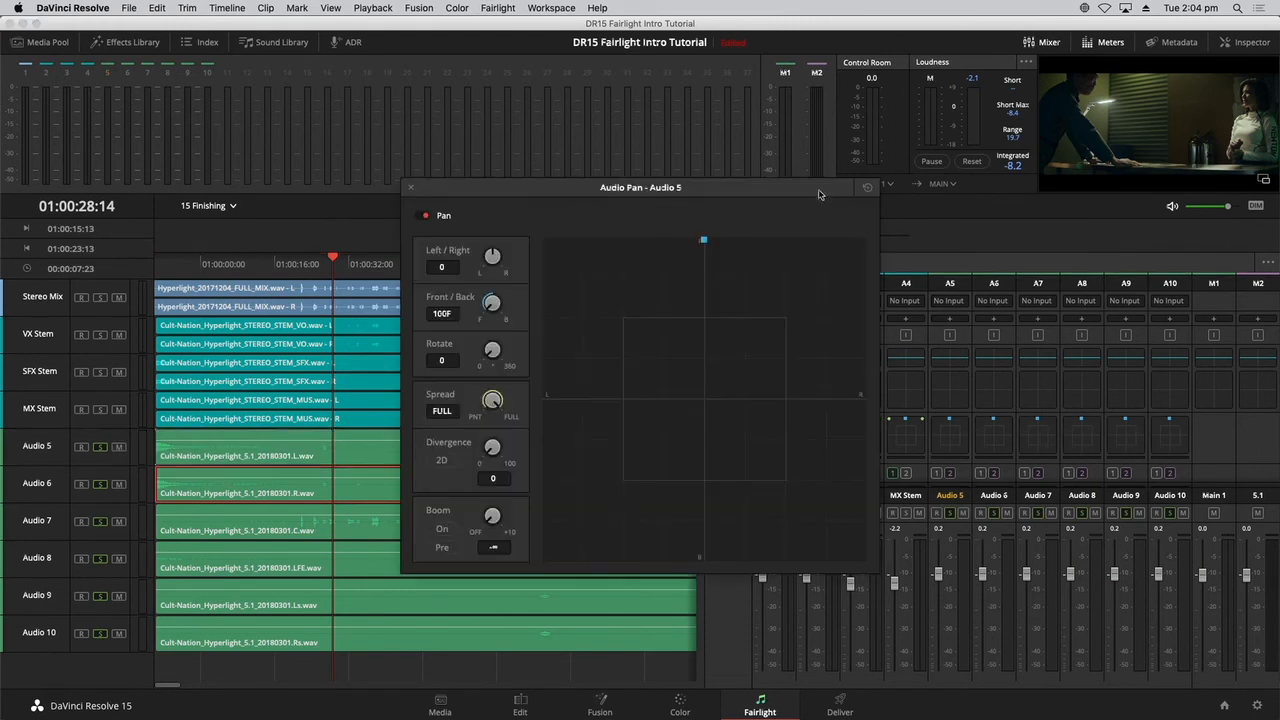
drag(819, 194, 813, 102)
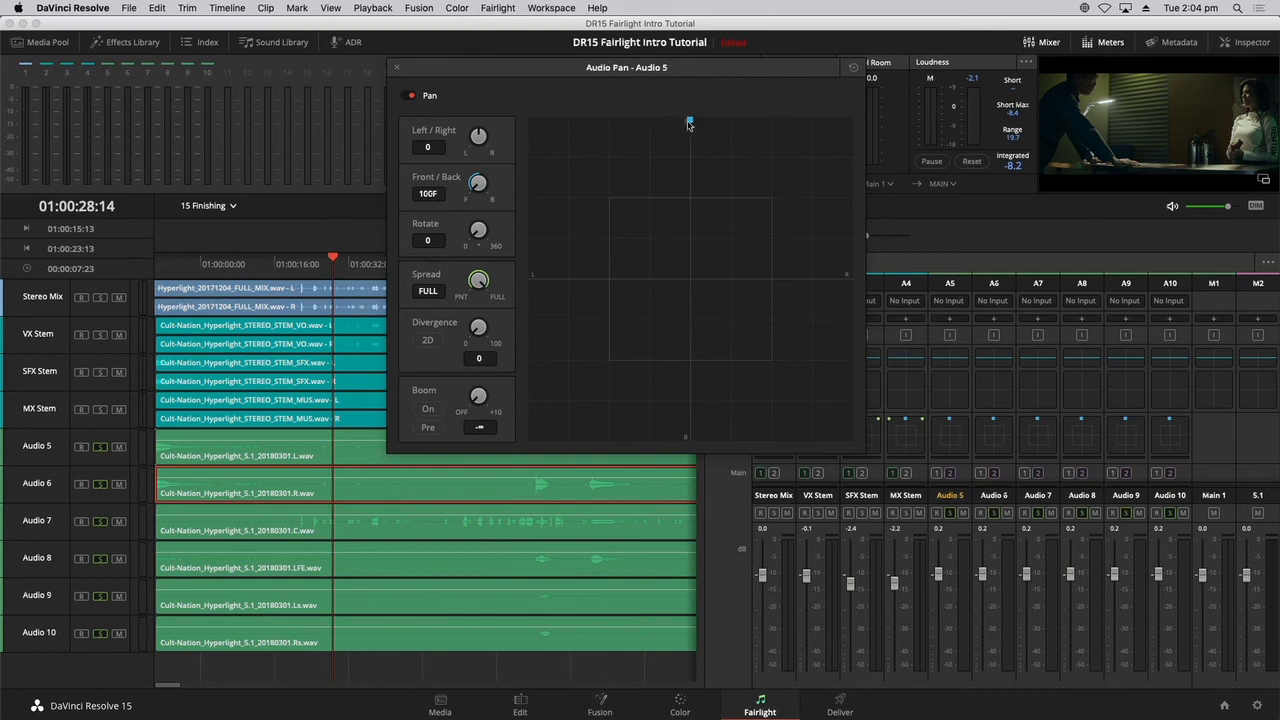
mouse_move(690, 122)
mouse_down()
mouse_move(522, 109)
mouse_move(623, 120)
mouse_move(692, 105)
mouse_up()
click(397, 68)
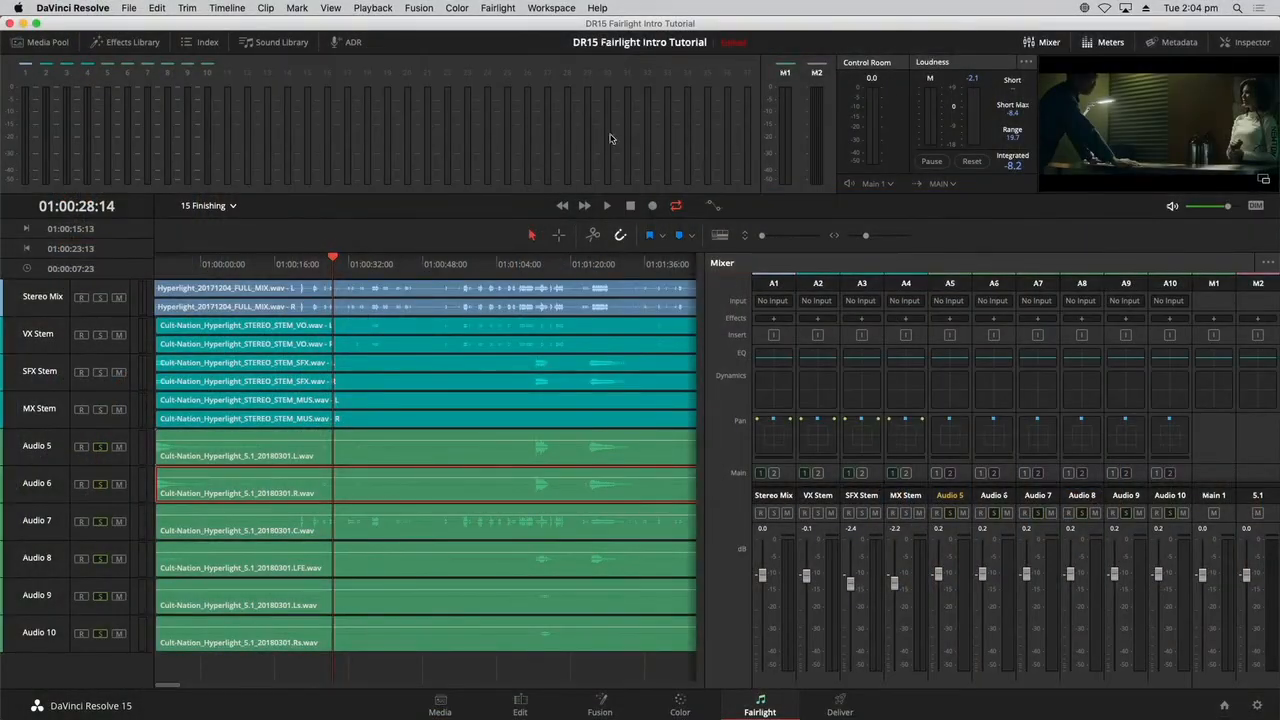
Link tracks Audio 5 through Audio 10 as one 5.1 group.
click(499, 8)
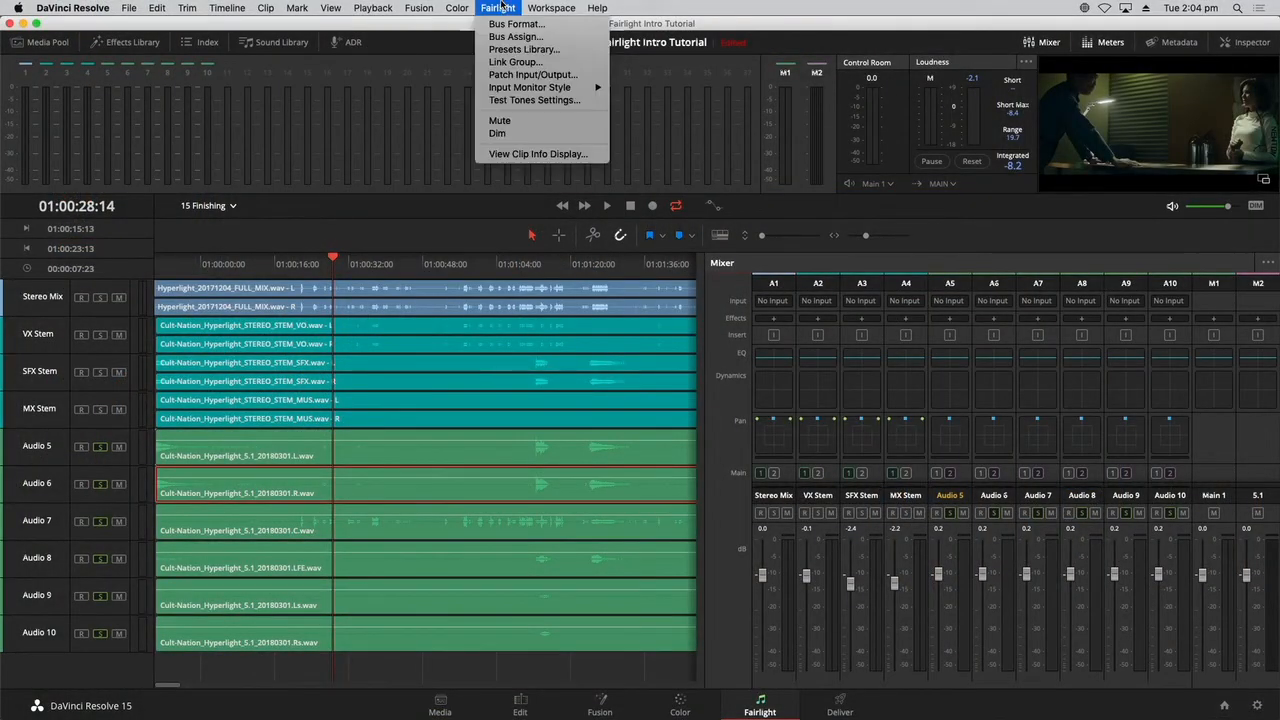
click(484, 65)
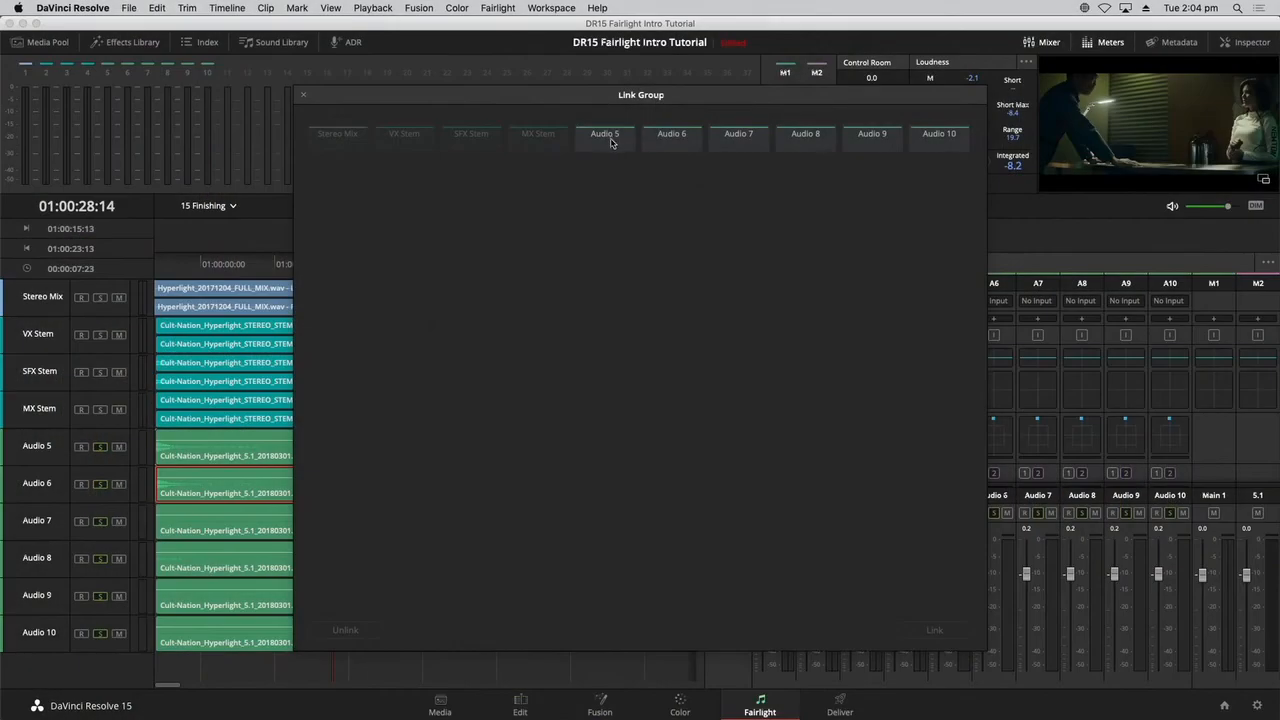
click(622, 145)
shift+click(939, 146)
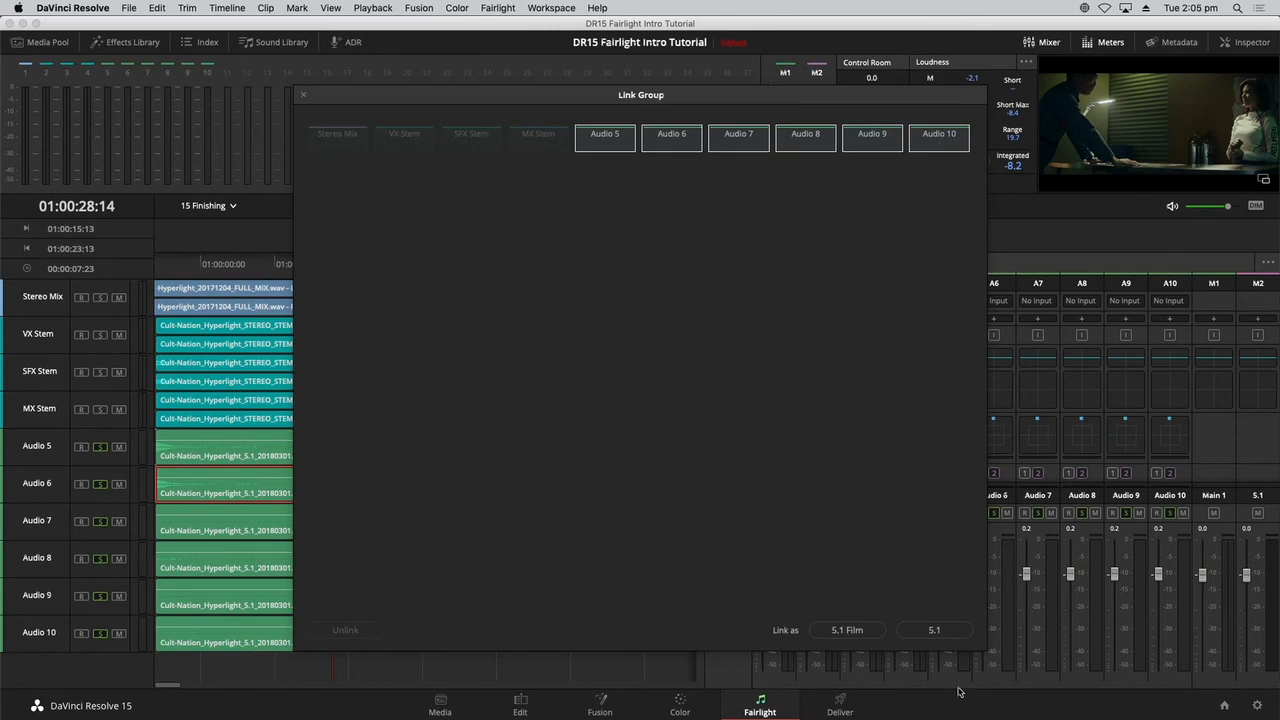
click(934, 630)
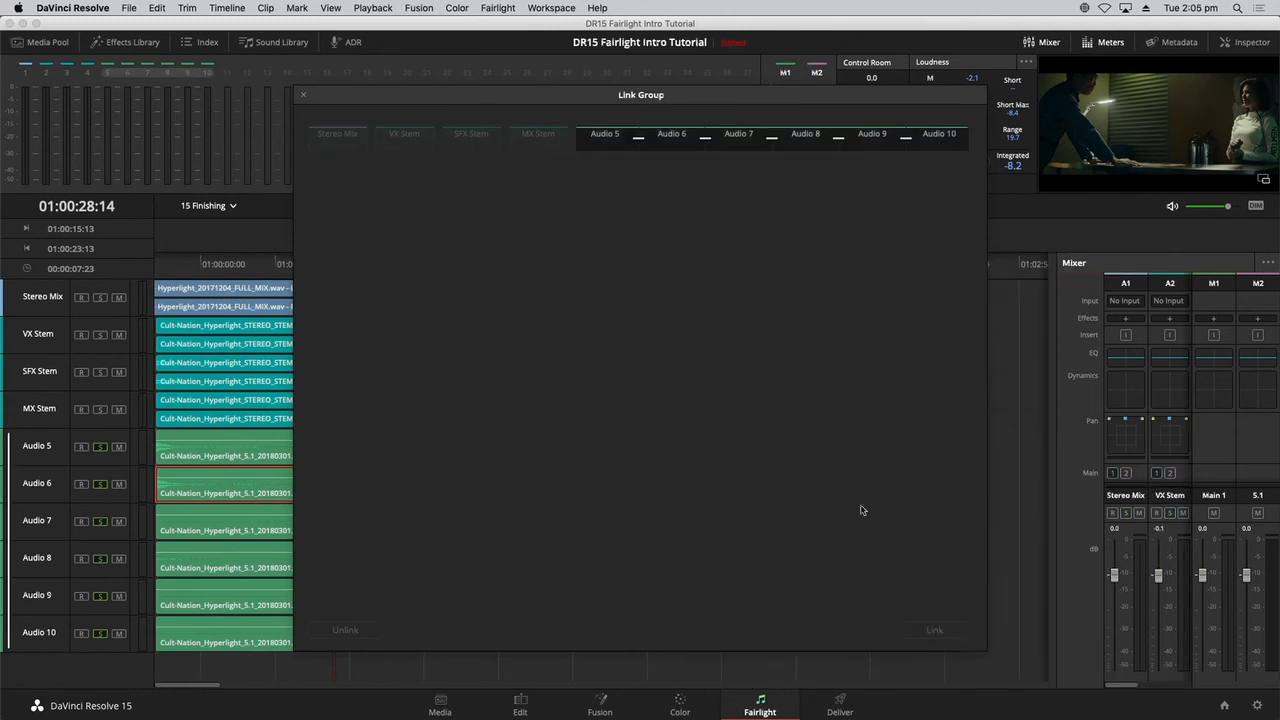
click(303, 96)
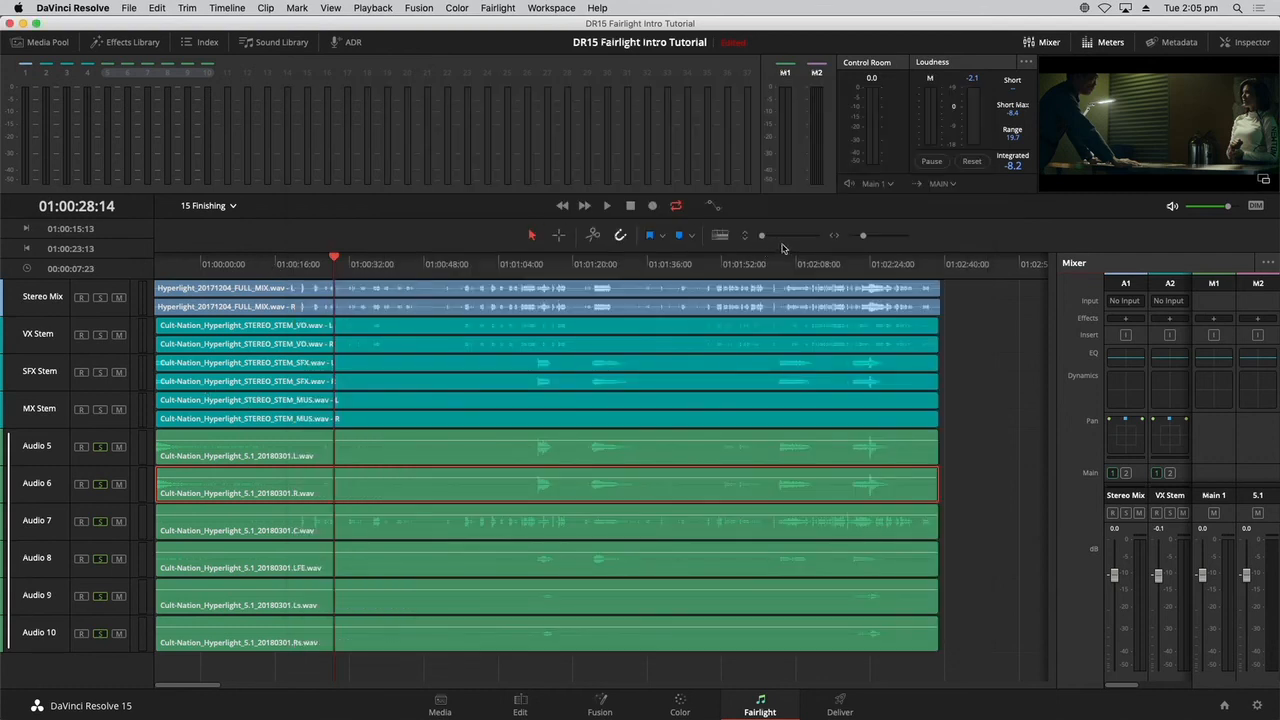
Increase the track heights and look over the linked Audio 5 to Audio 10 tracks and their channel formats.
drag(763, 237, 768, 236)
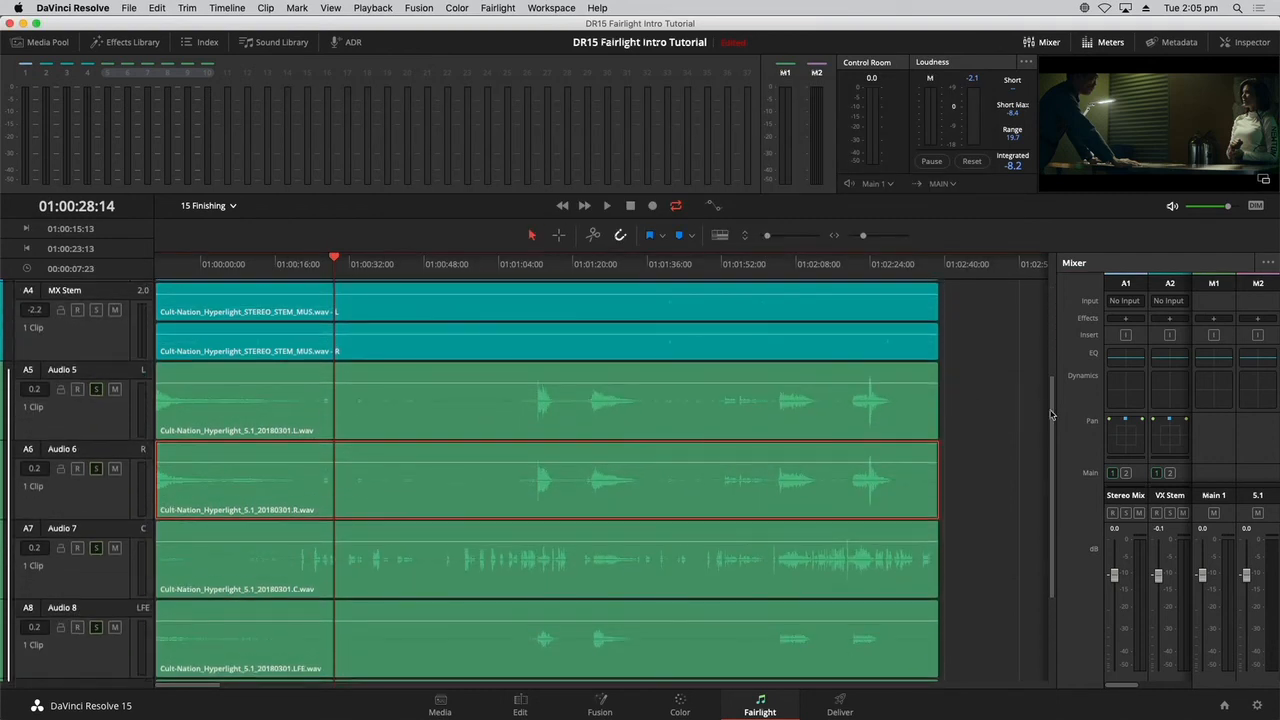
scroll(195, 332, down, 3)
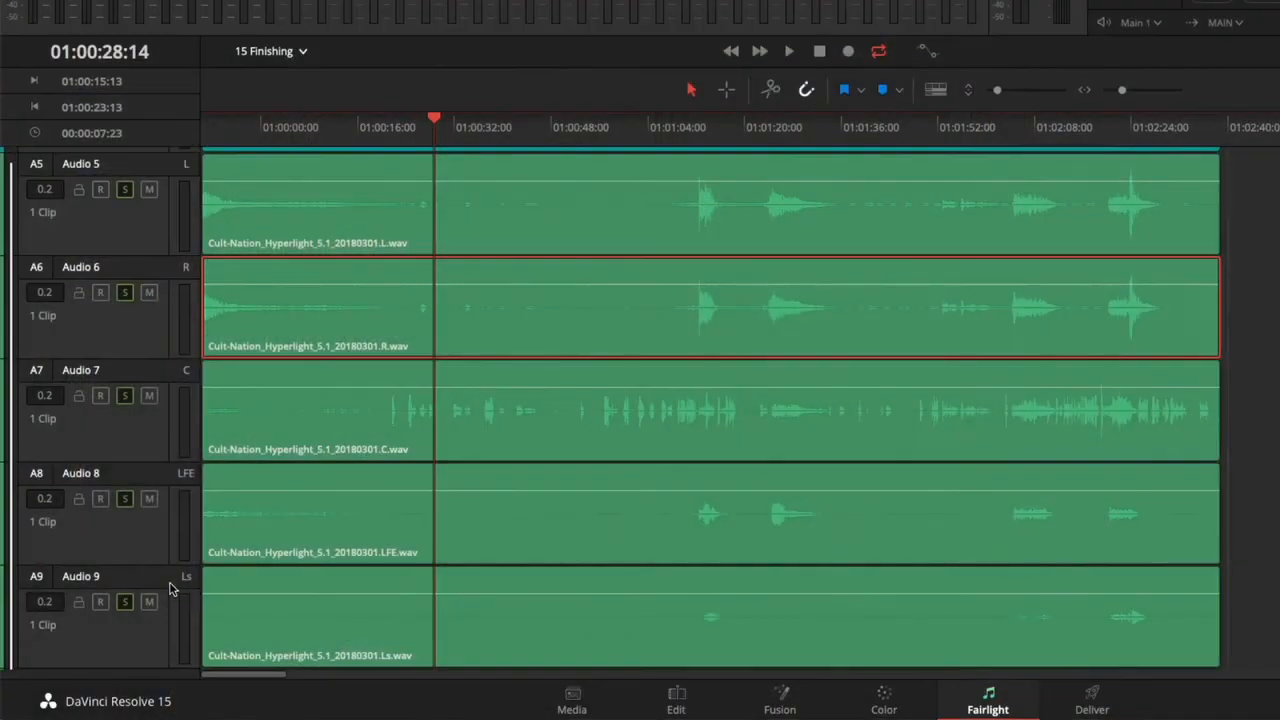
scroll(169, 588, up, 5)
scroll(169, 588, up, 2)
scroll(169, 588, down, 5)
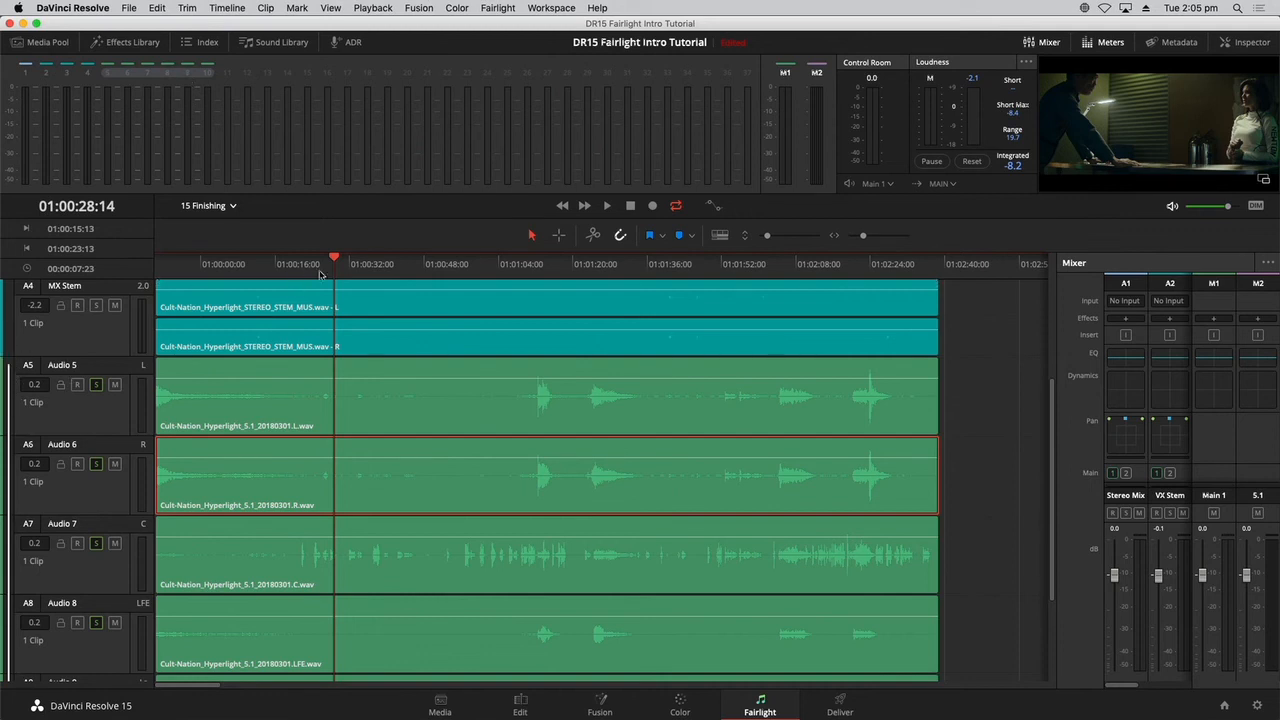
Widen the mixer to show the linked Audio 5 strip, and play the timeline briefly to check its meters.
drag(1057, 365, 922, 370)
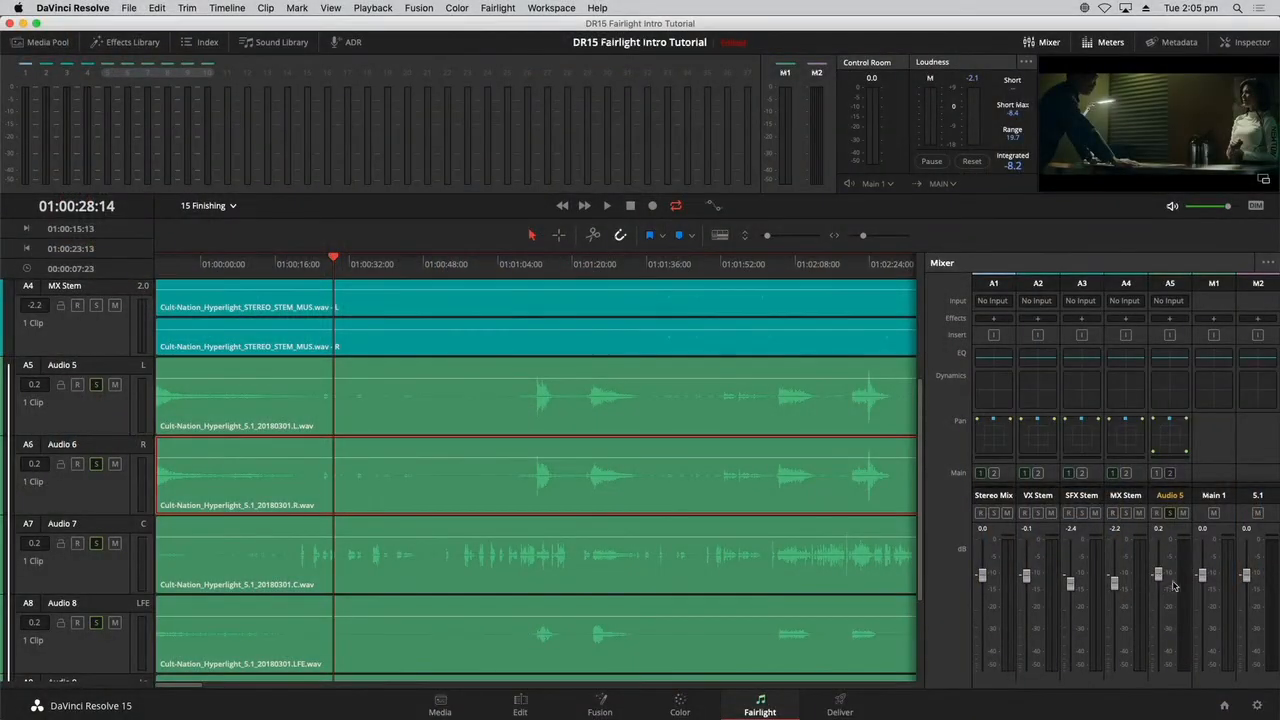
key(space)
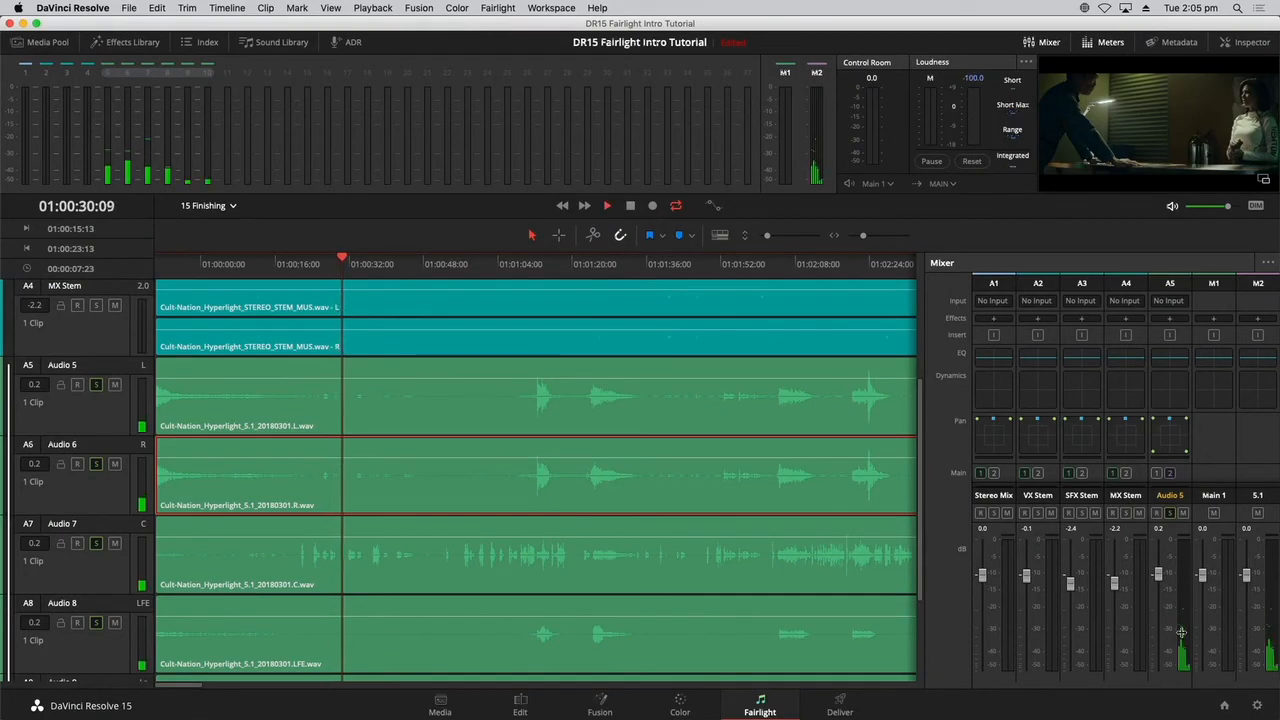
key(space)
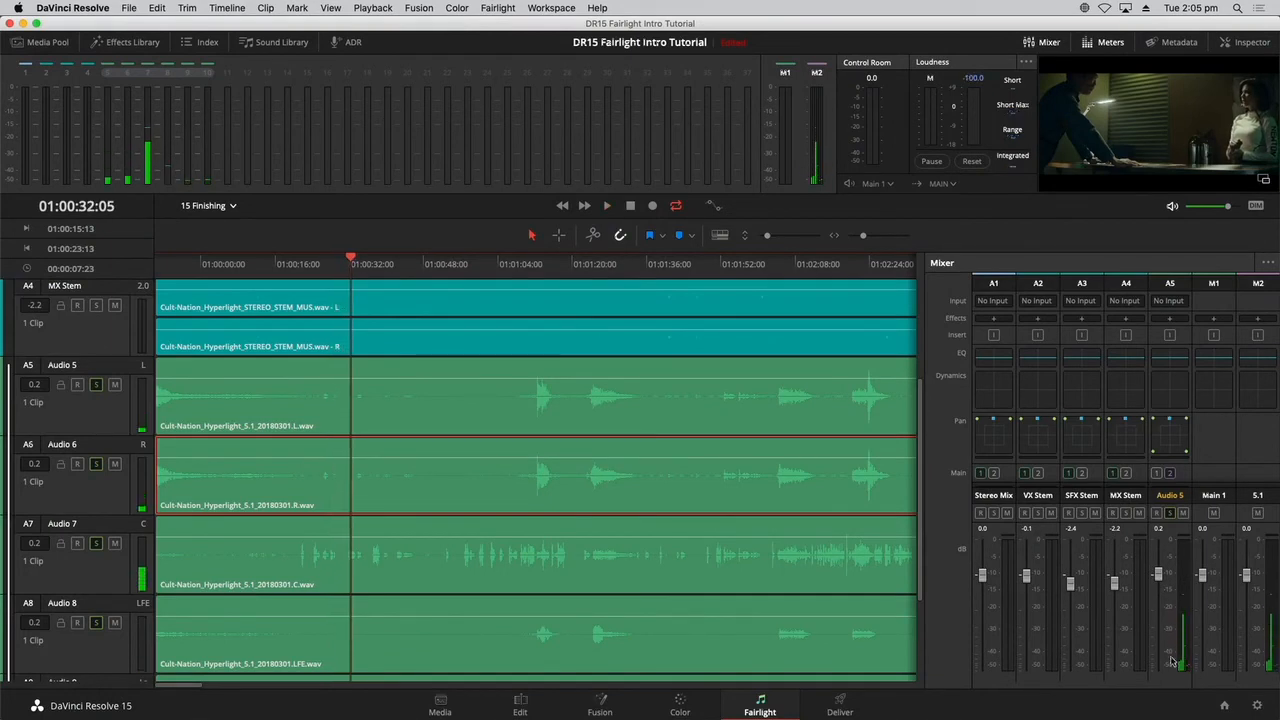
Turn on Boom in the linked Audio 5 pan settings, raise its level, and close the pan controls.
double_click(1150, 438)
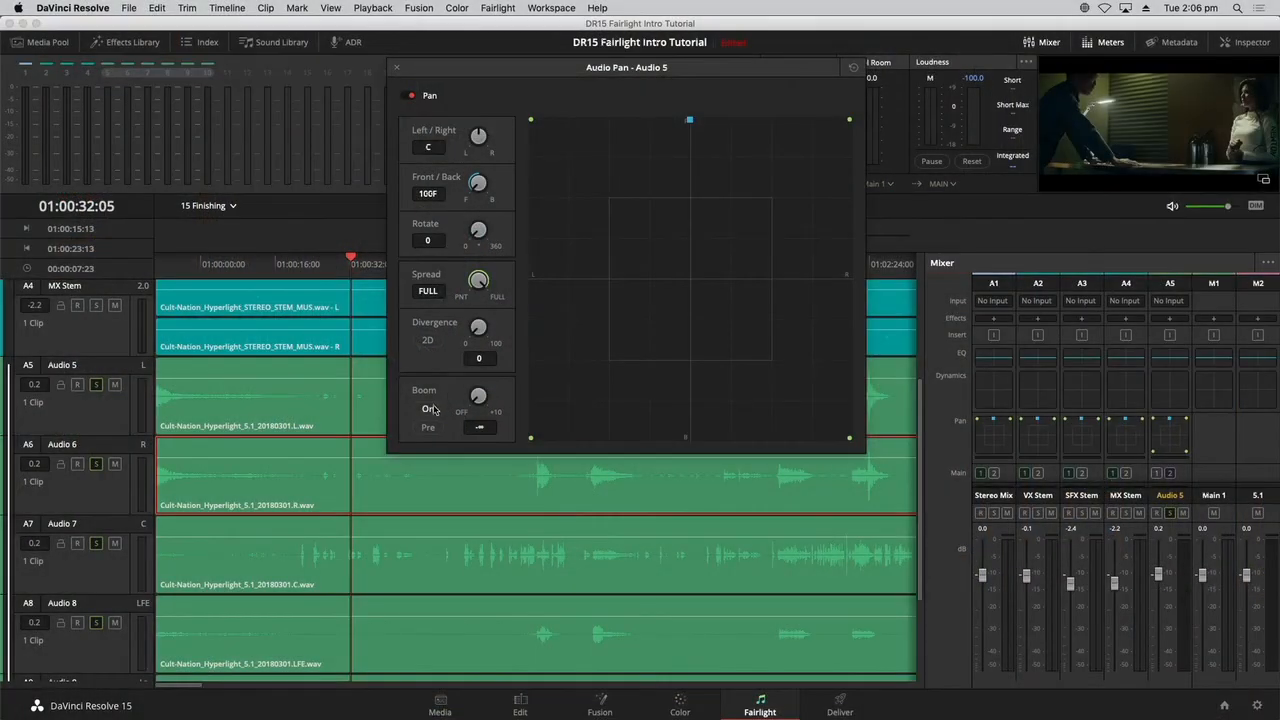
click(430, 409)
drag(482, 395, 511, 374)
click(398, 70)
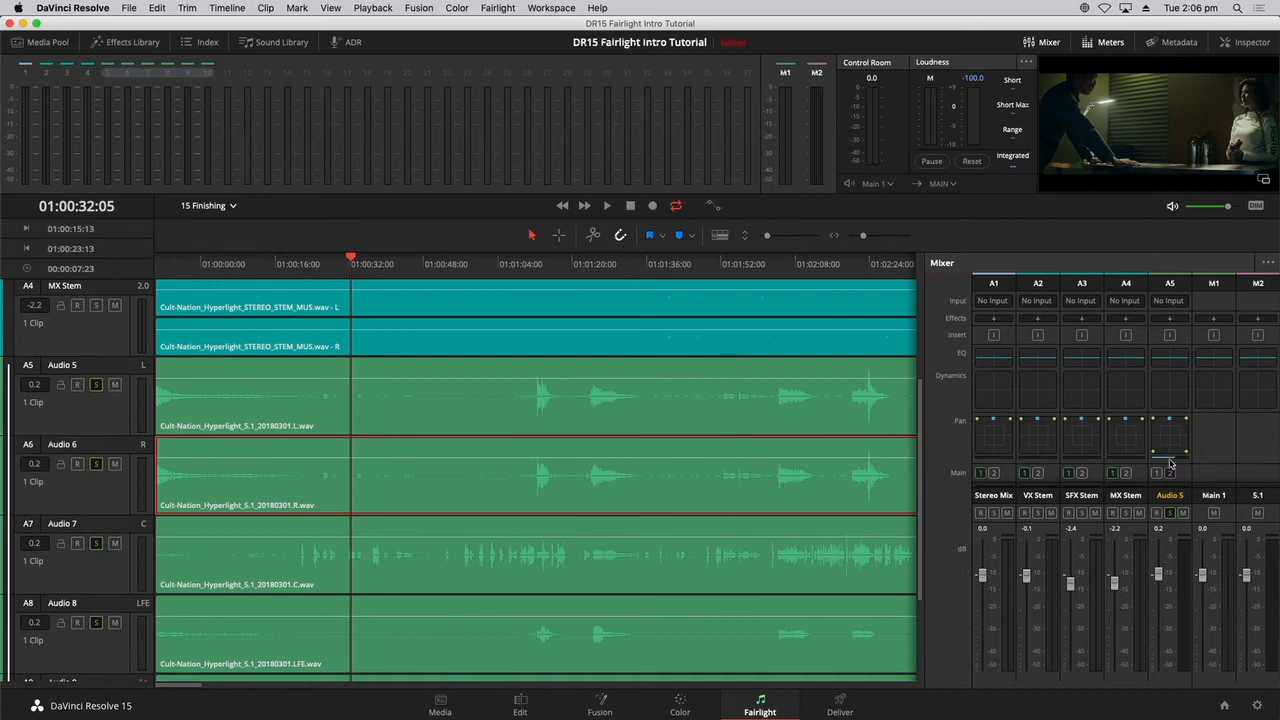
Set the control room to monitor the 5.1 bus and play the linked tracks, jumping ahead to just before their first loud burst.
click(889, 184)
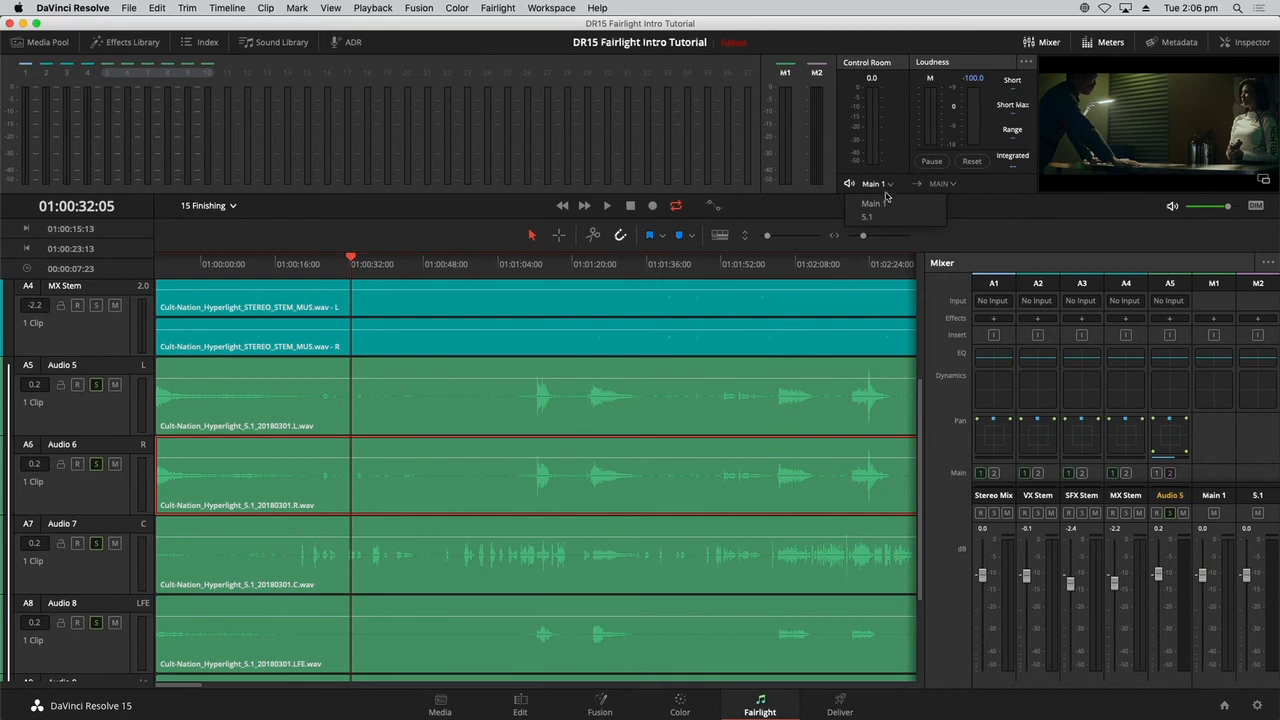
click(862, 217)
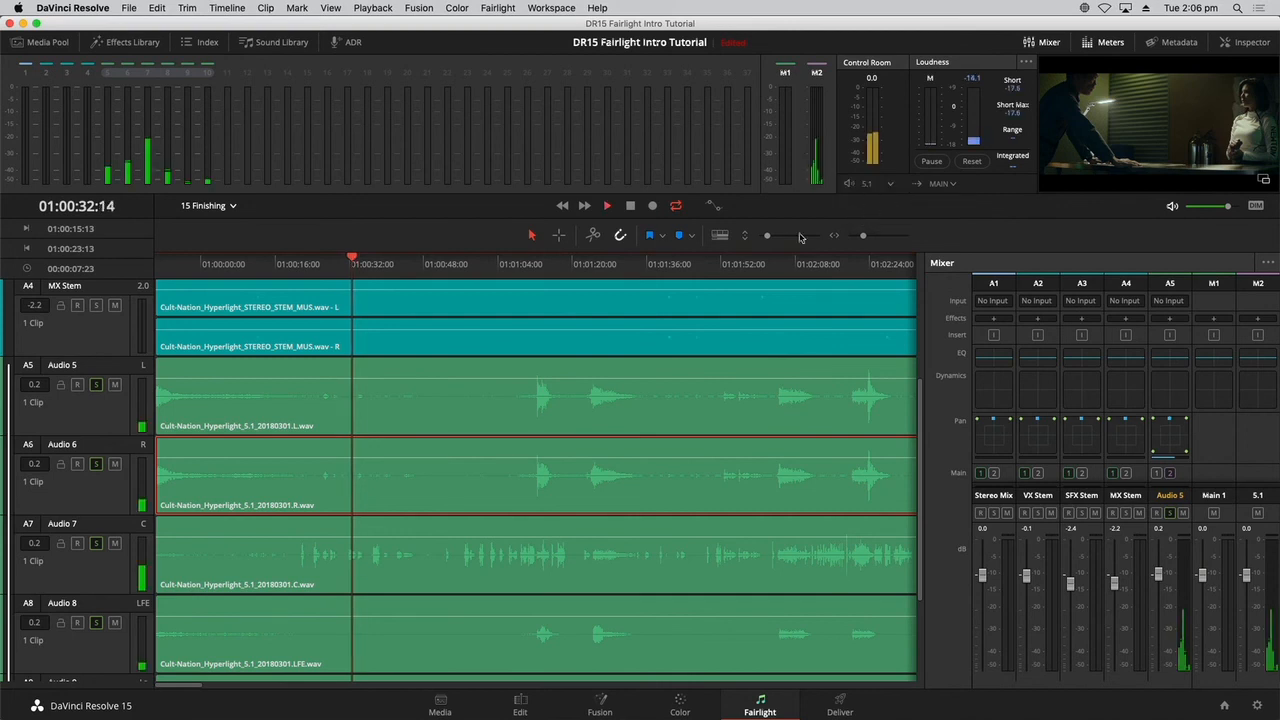
click(532, 263)
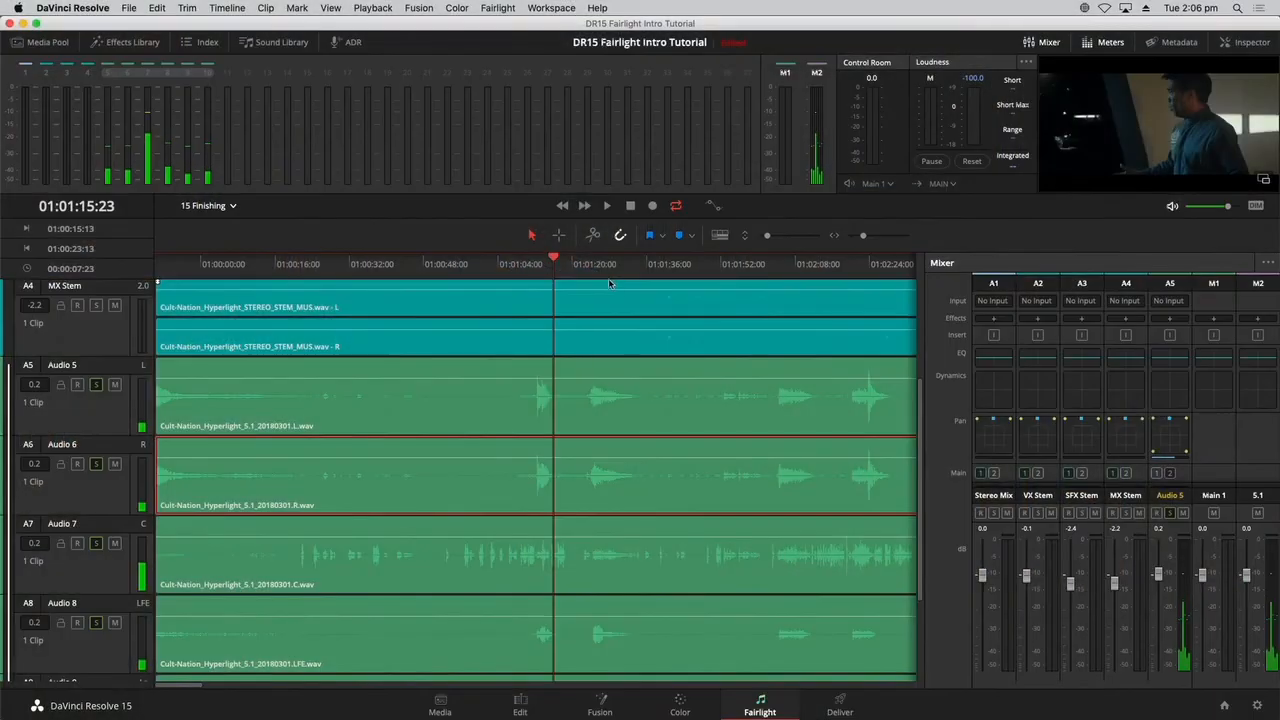
Clear the solos on the linked 5.1 tracks, solo the VX, SFX and MX Stem tracks, and play them back.
scroll(118, 312, down, 3)
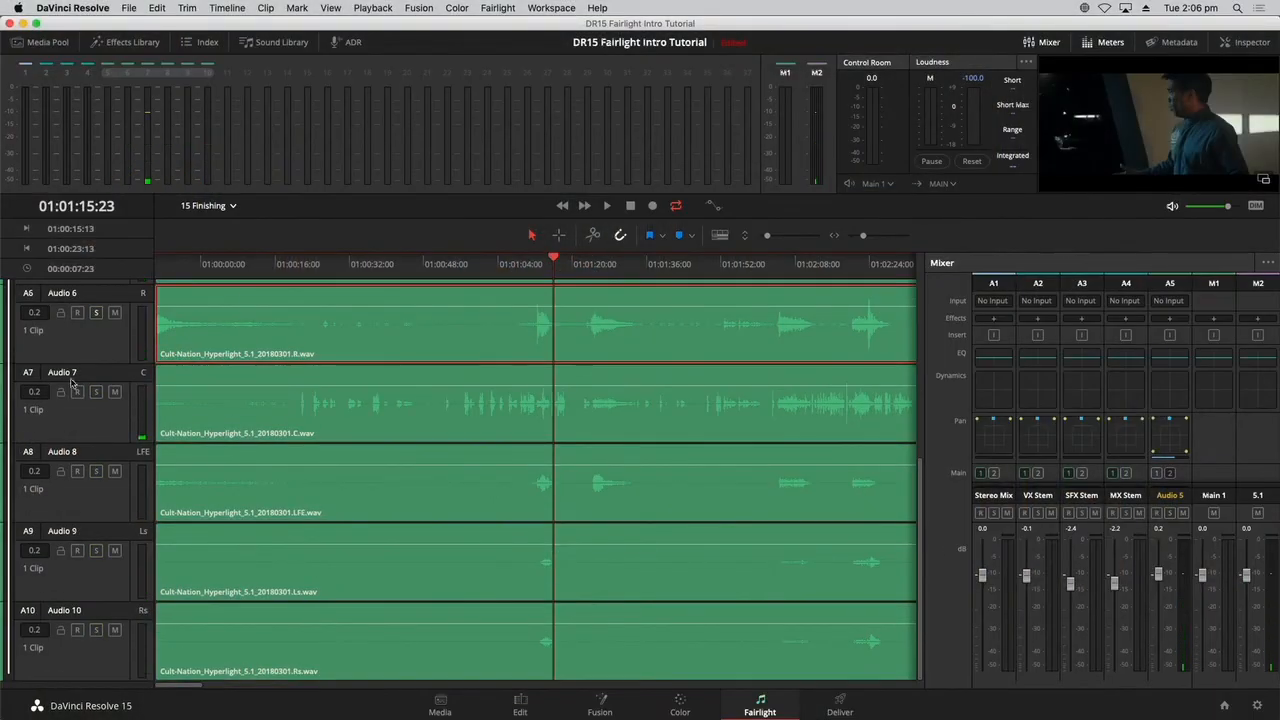
scroll(119, 485, up, 5)
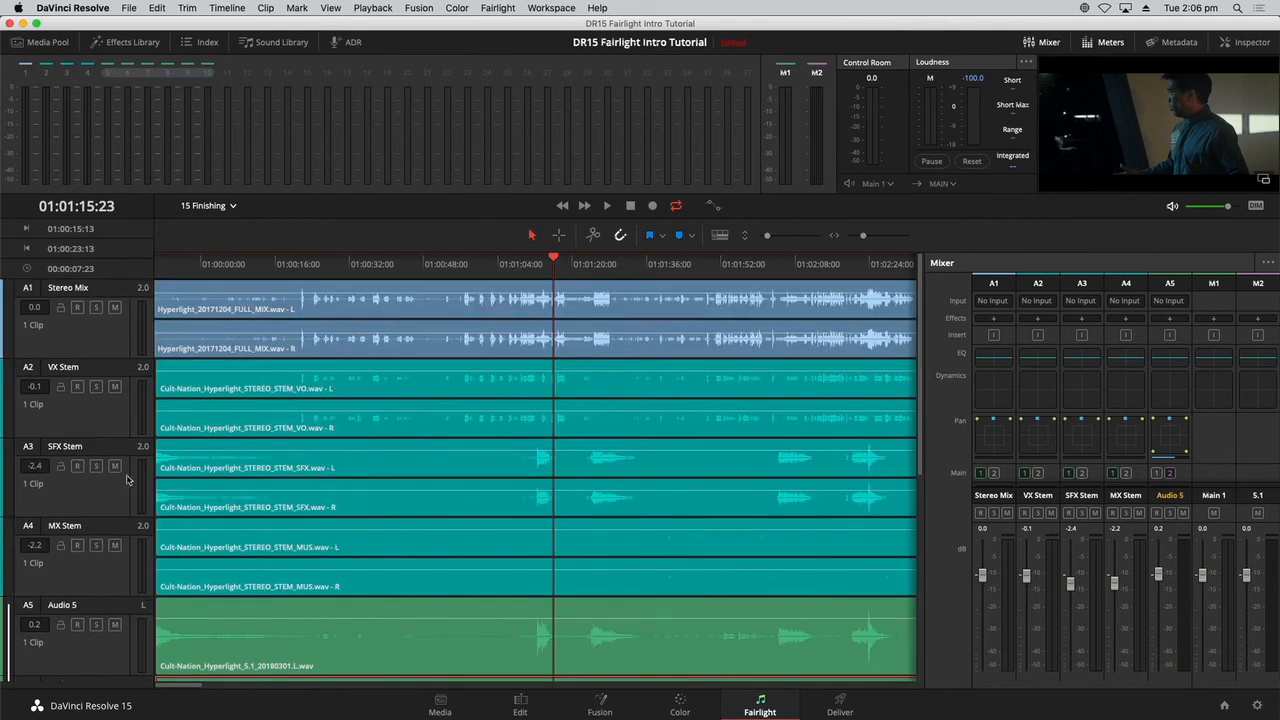
drag(95, 389, 91, 576)
key(space)
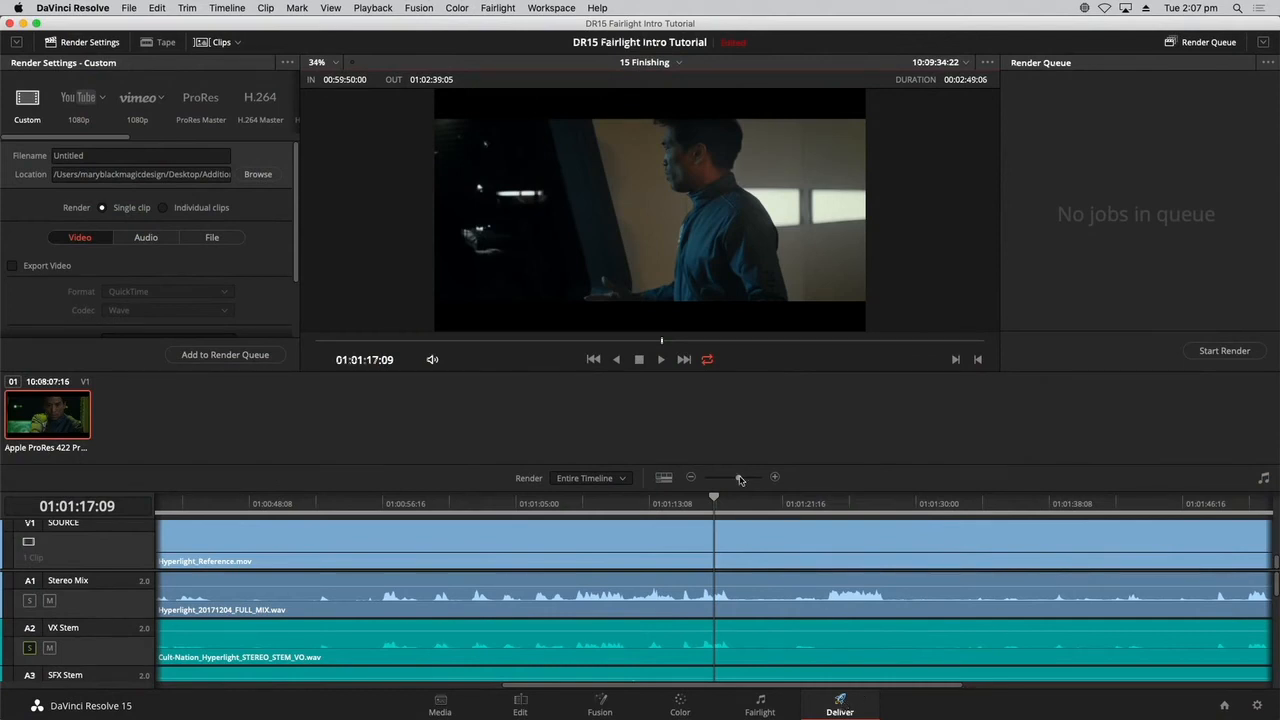
On the Deliver page, choose the Audio Only render preset and show its audio export settings.
drag(740, 480, 731, 478)
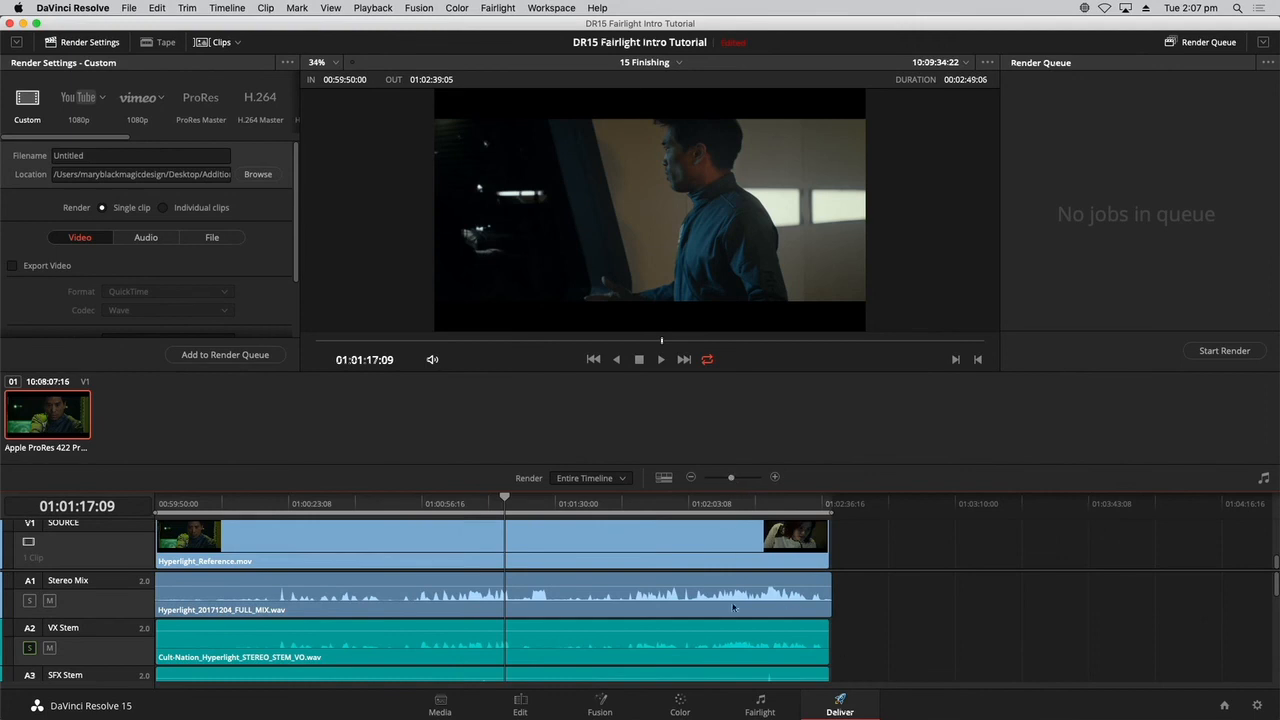
mouse_move(1276, 580)
mouse_down()
mouse_move(1277, 680)
mouse_move(1263, 561)
mouse_up()
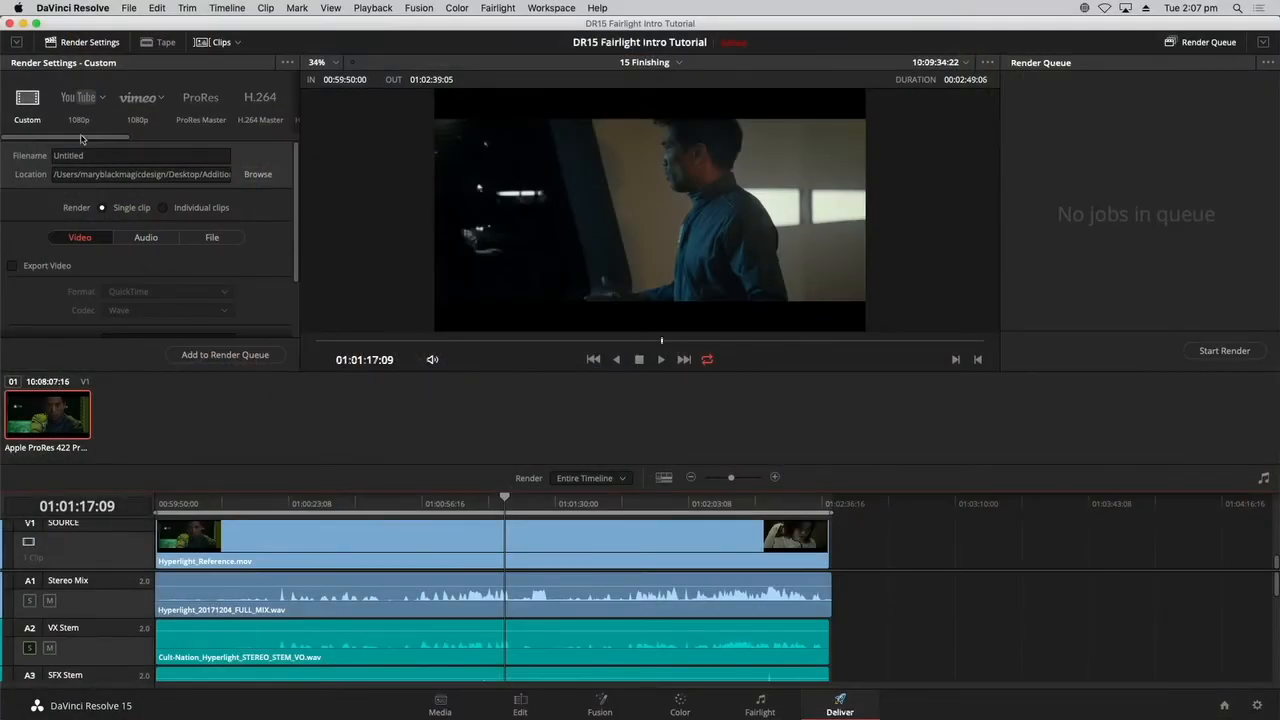
scroll(81, 139, right, 5)
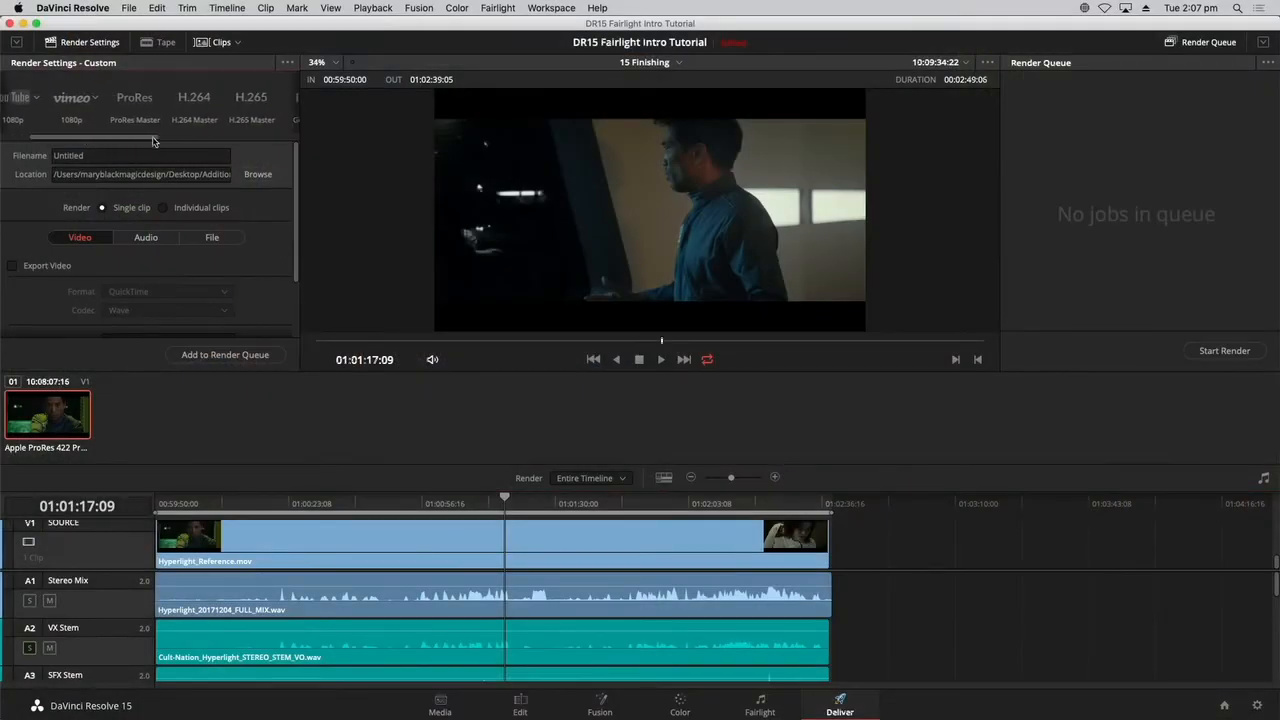
scroll(151, 131, right, 5)
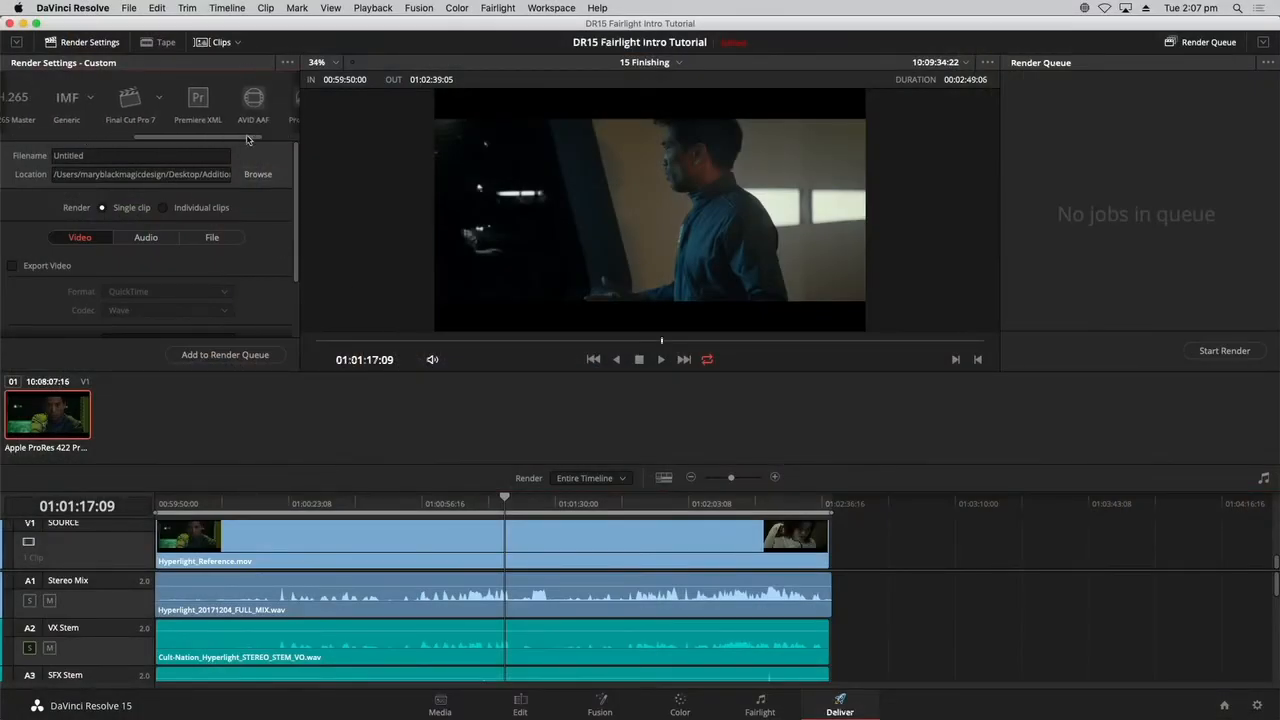
click(270, 101)
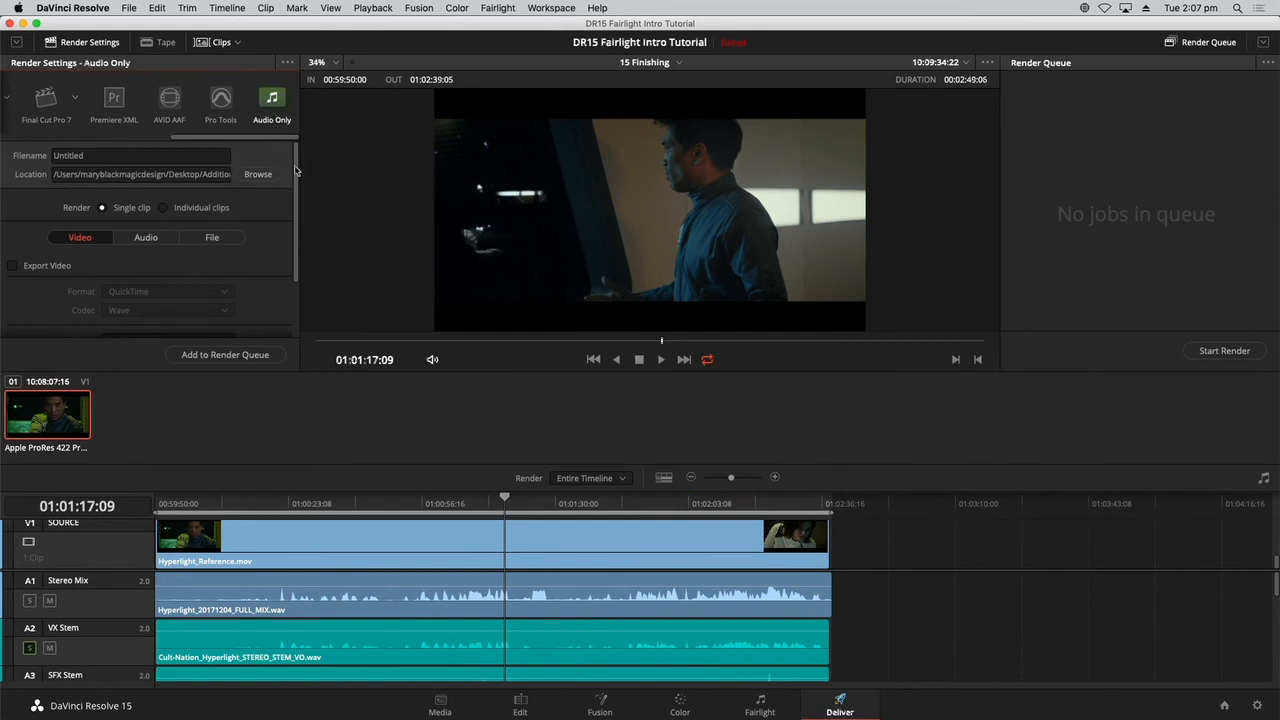
scroll(296, 172, down, 1)
click(144, 230)
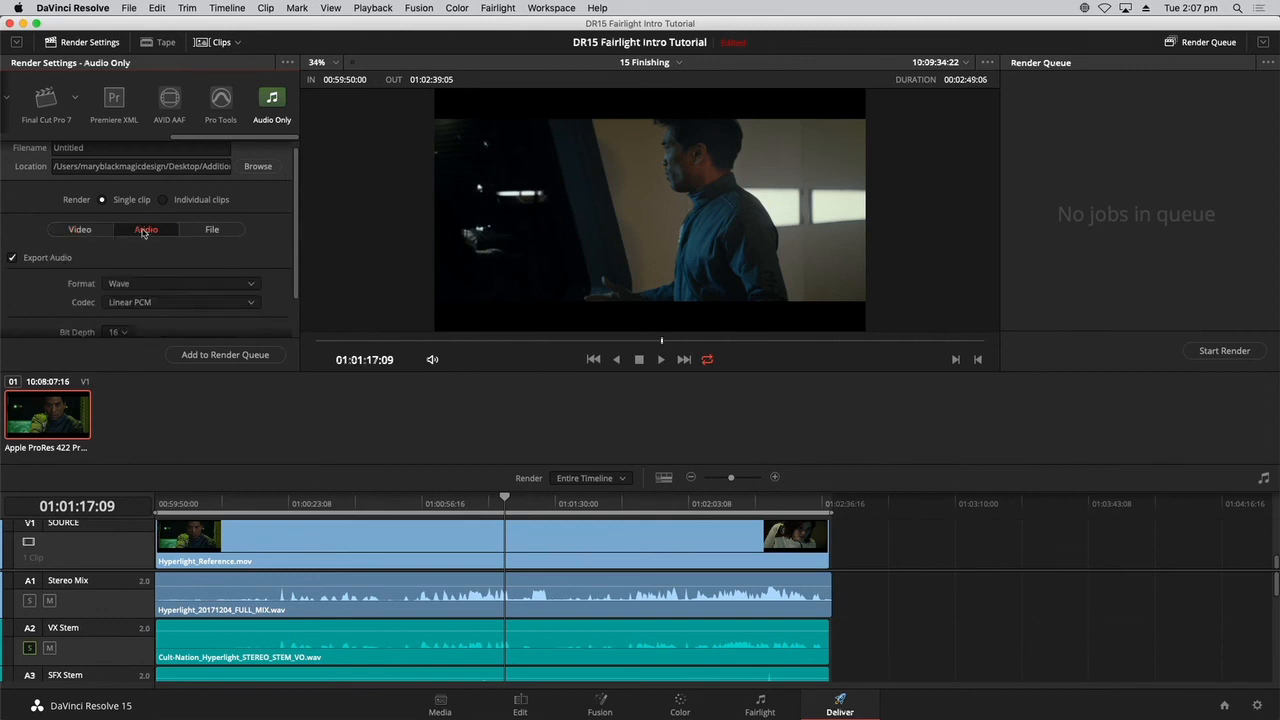
scroll(293, 221, up, 1)
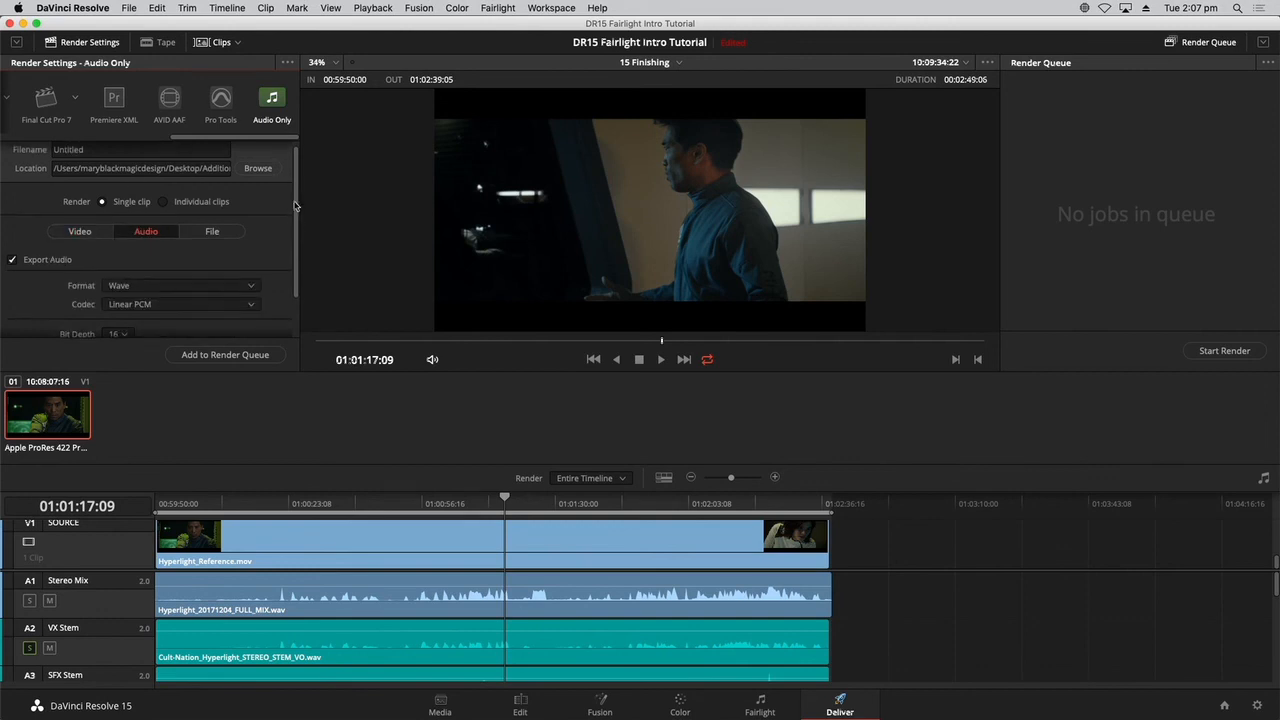
Name the audio render Hyperlight mix and set its save location to the Documents folder.
click(114, 158)
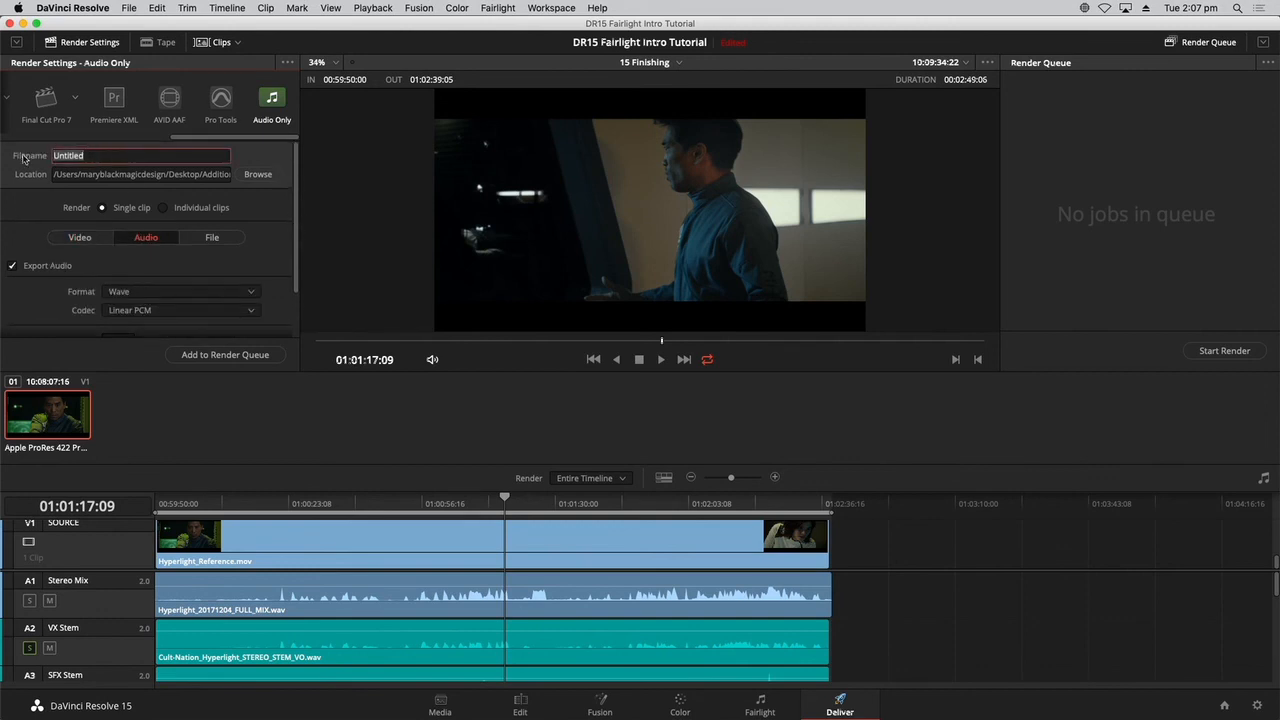
text(Hyperlight mix)
click(170, 177)
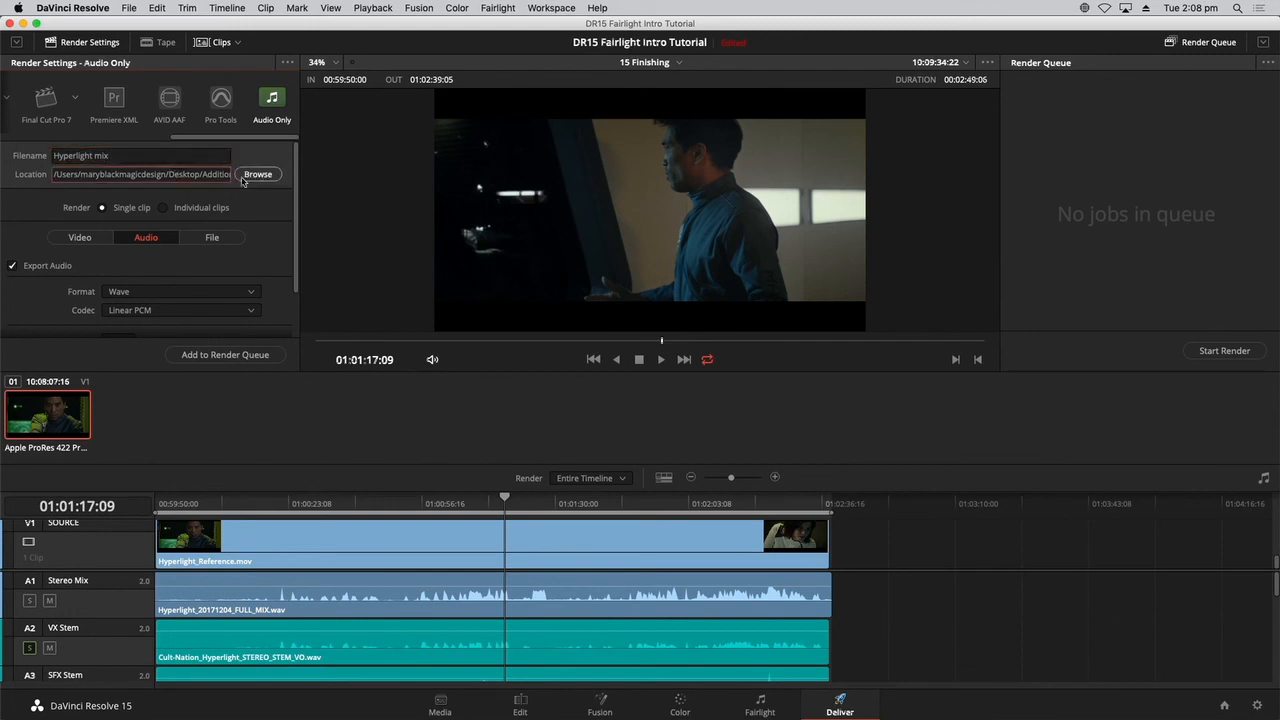
click(251, 175)
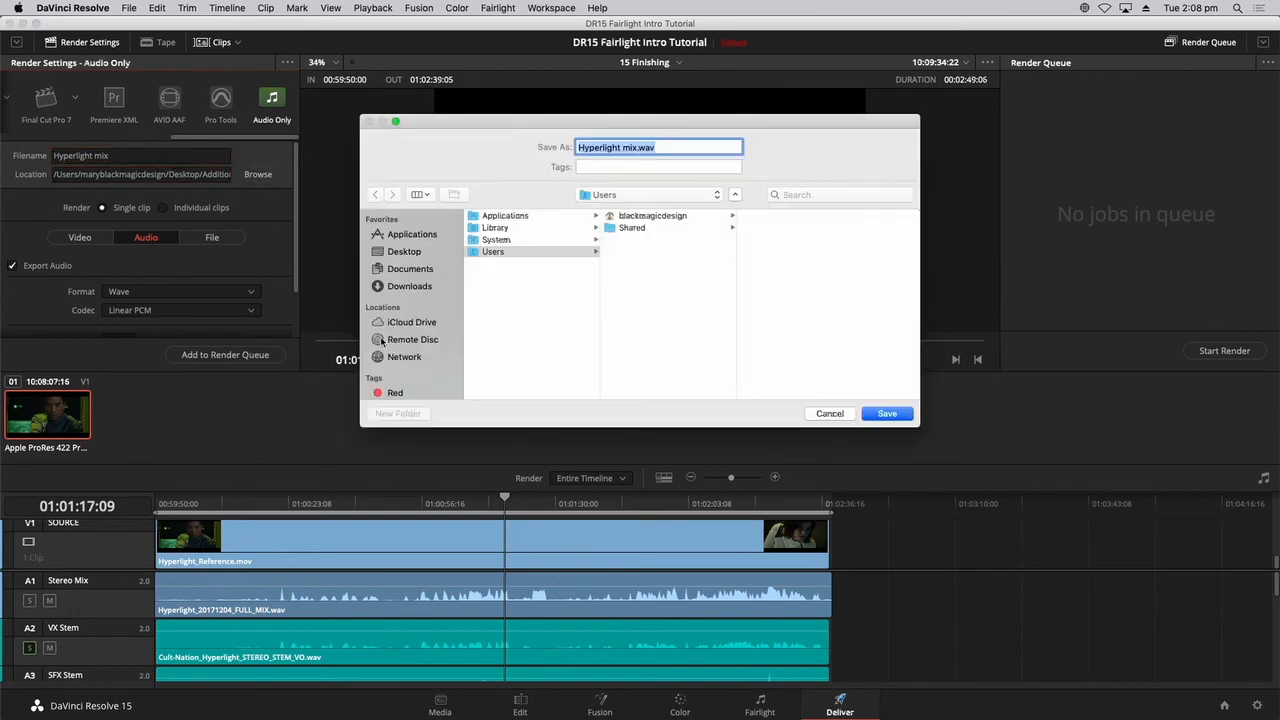
click(409, 270)
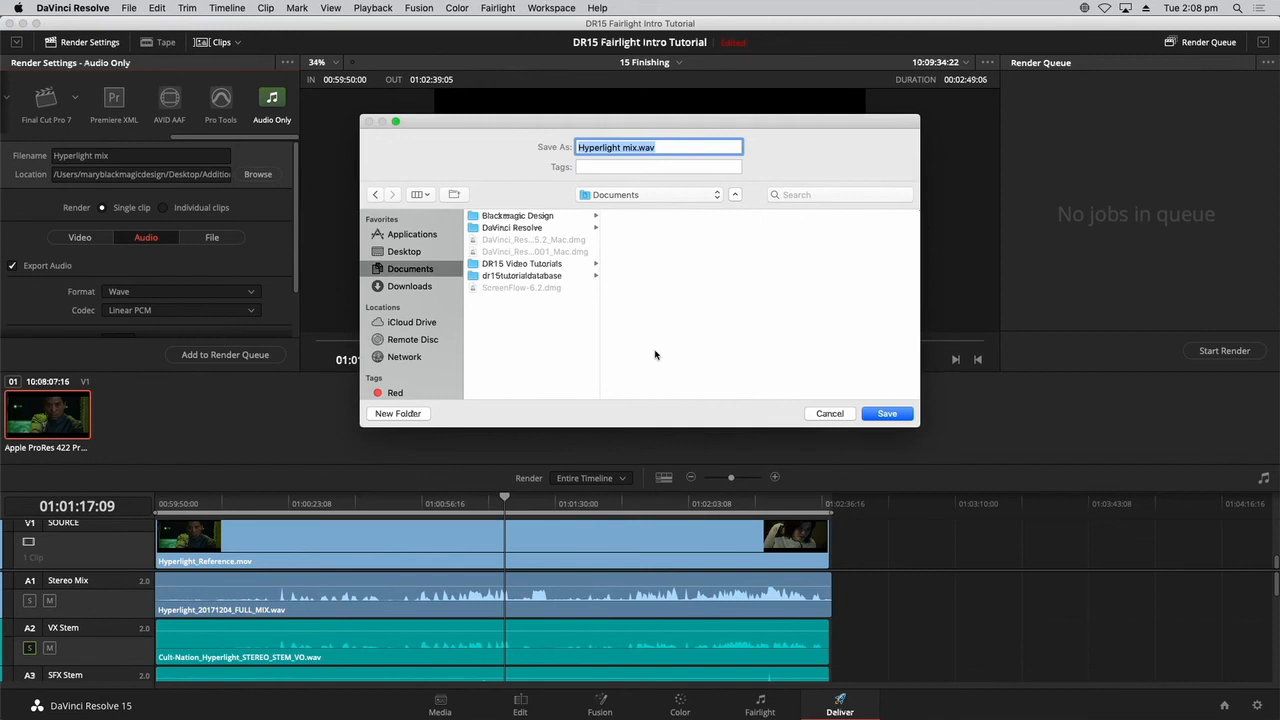
click(893, 422)
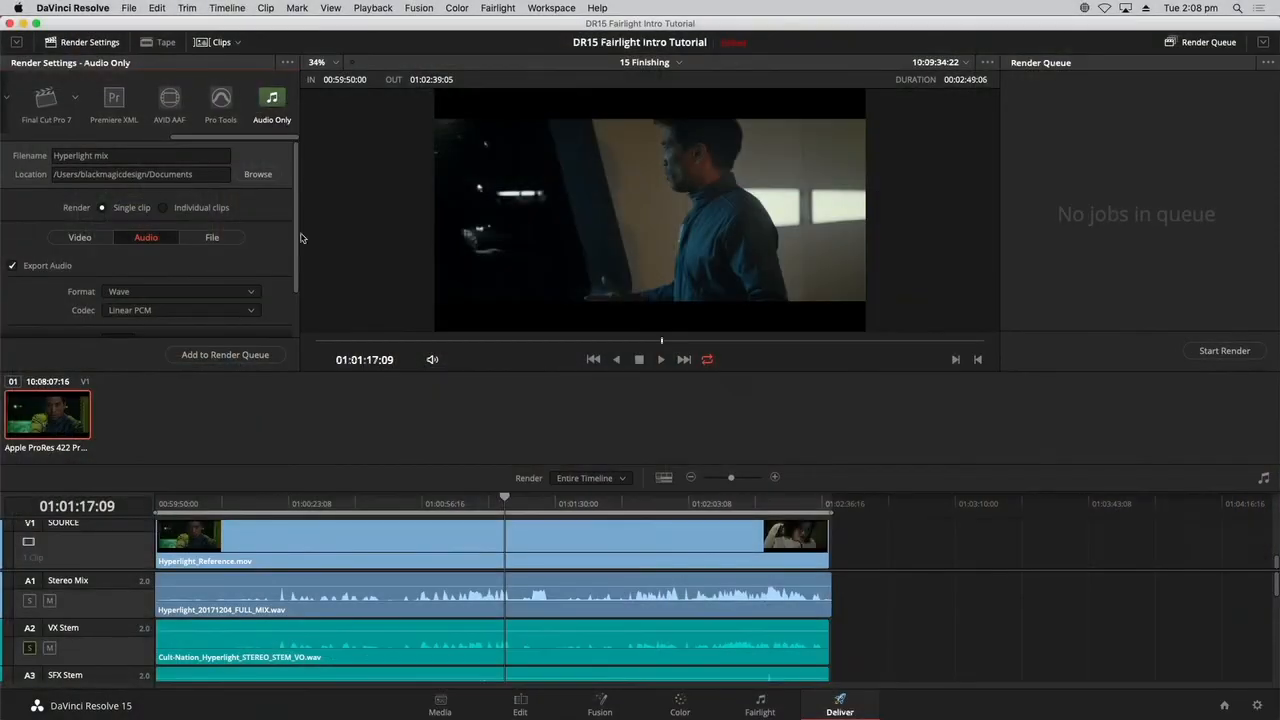
Add a second output track carrying the 5.1 bus alongside the Main 1 stereo output.
drag(298, 241, 300, 317)
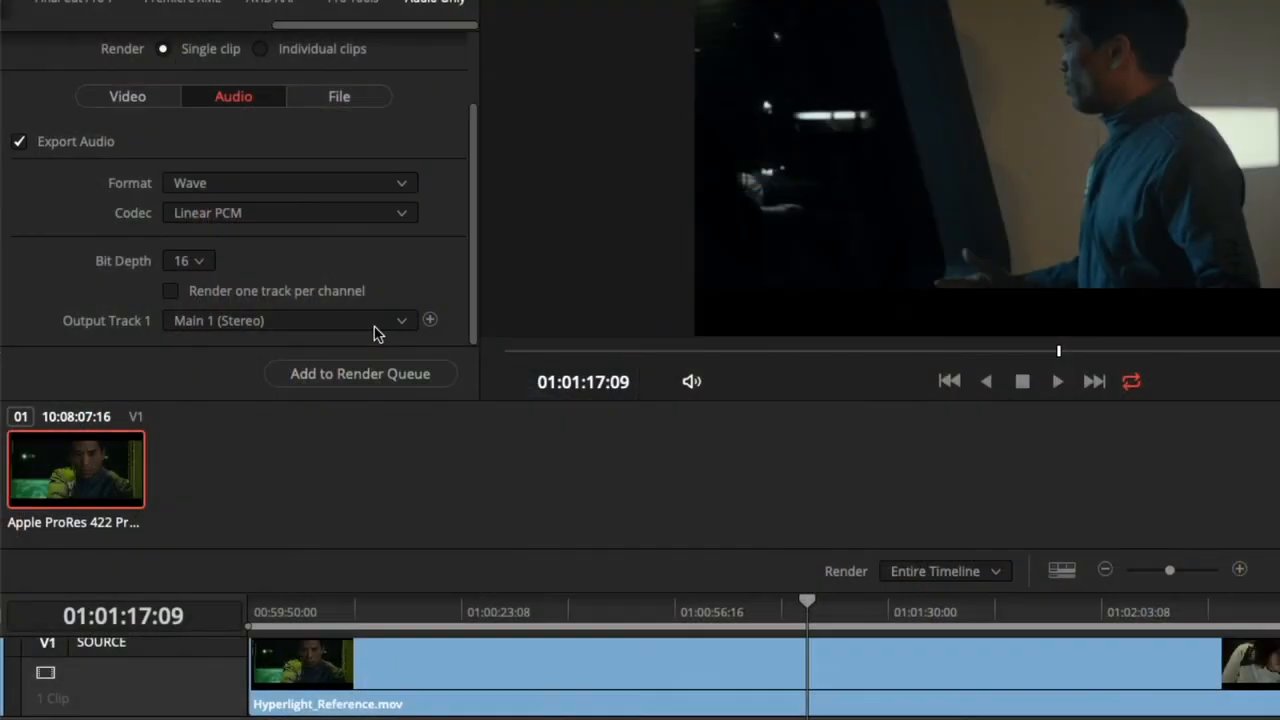
click(429, 320)
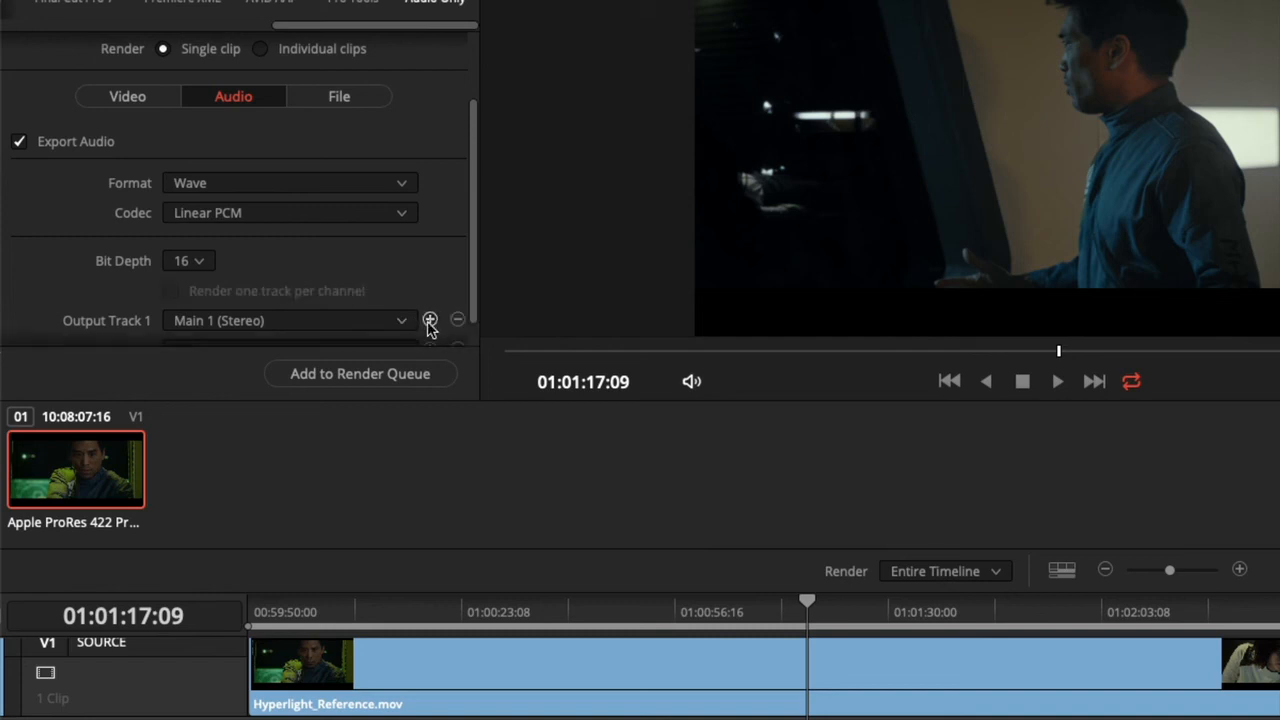
drag(473, 291, 471, 378)
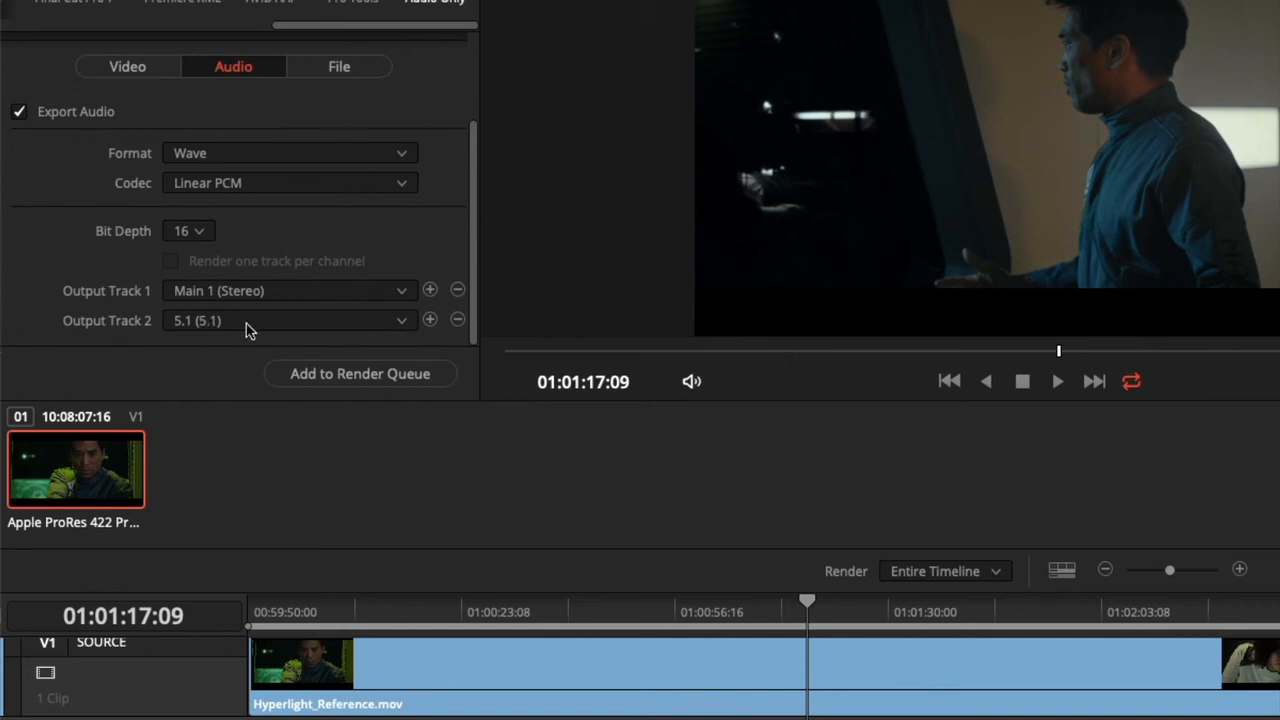
Add a third output track and set its source to Timeline Track.
click(429, 320)
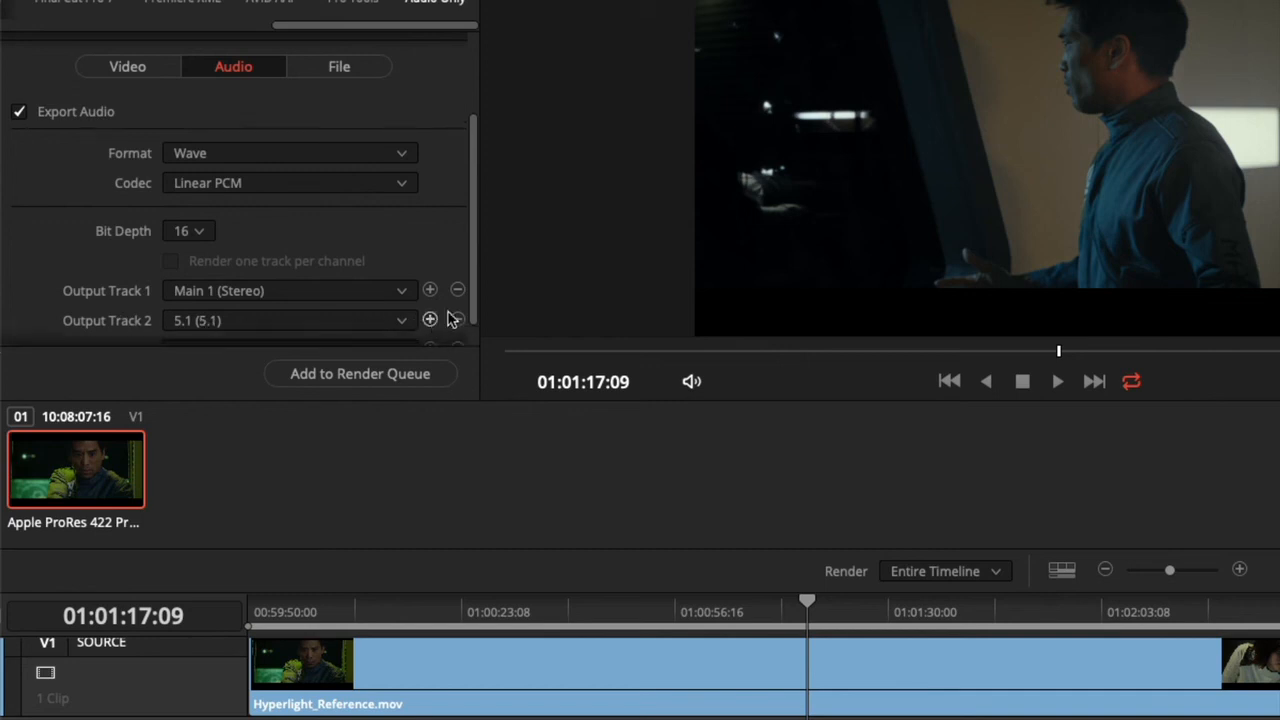
drag(473, 310, 474, 363)
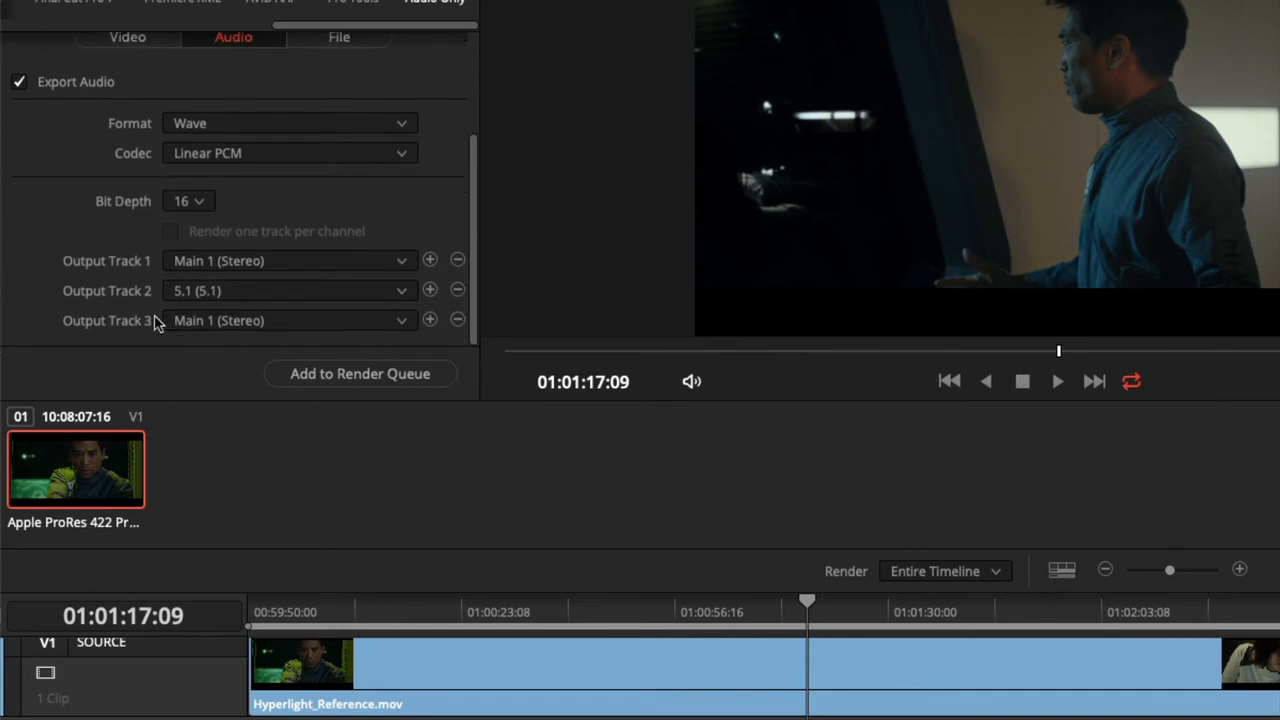
click(240, 325)
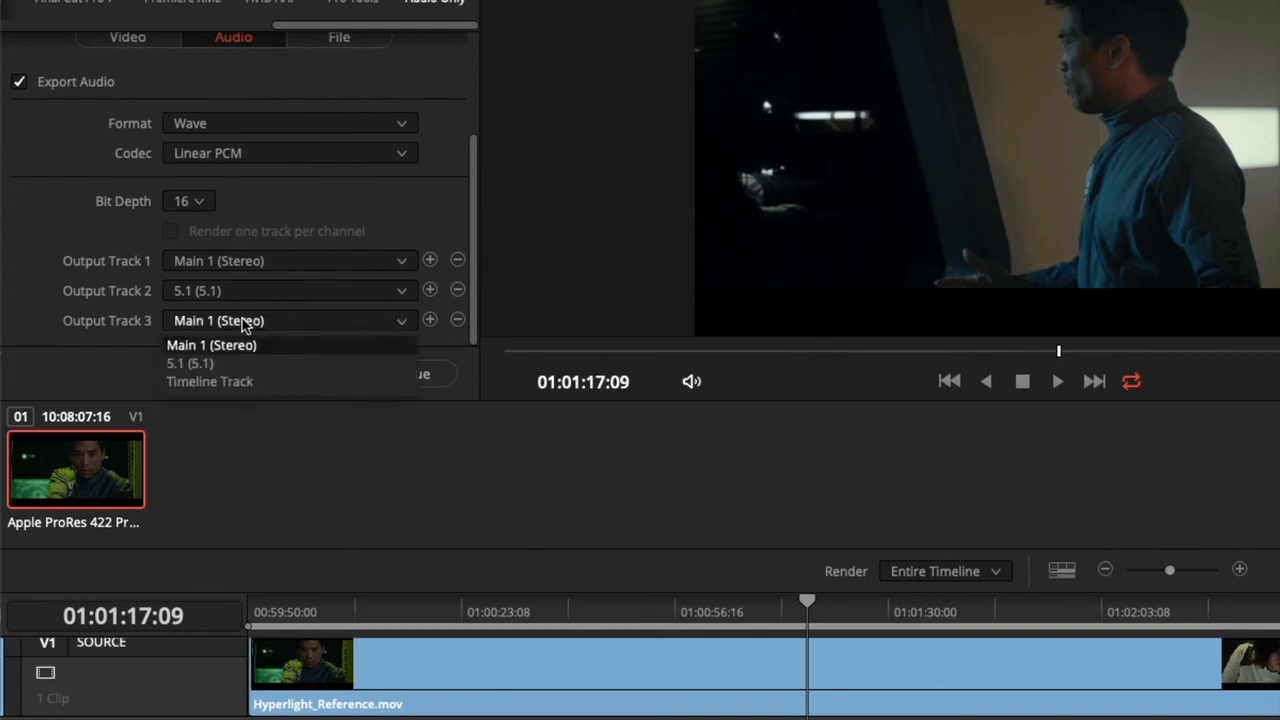
click(262, 382)
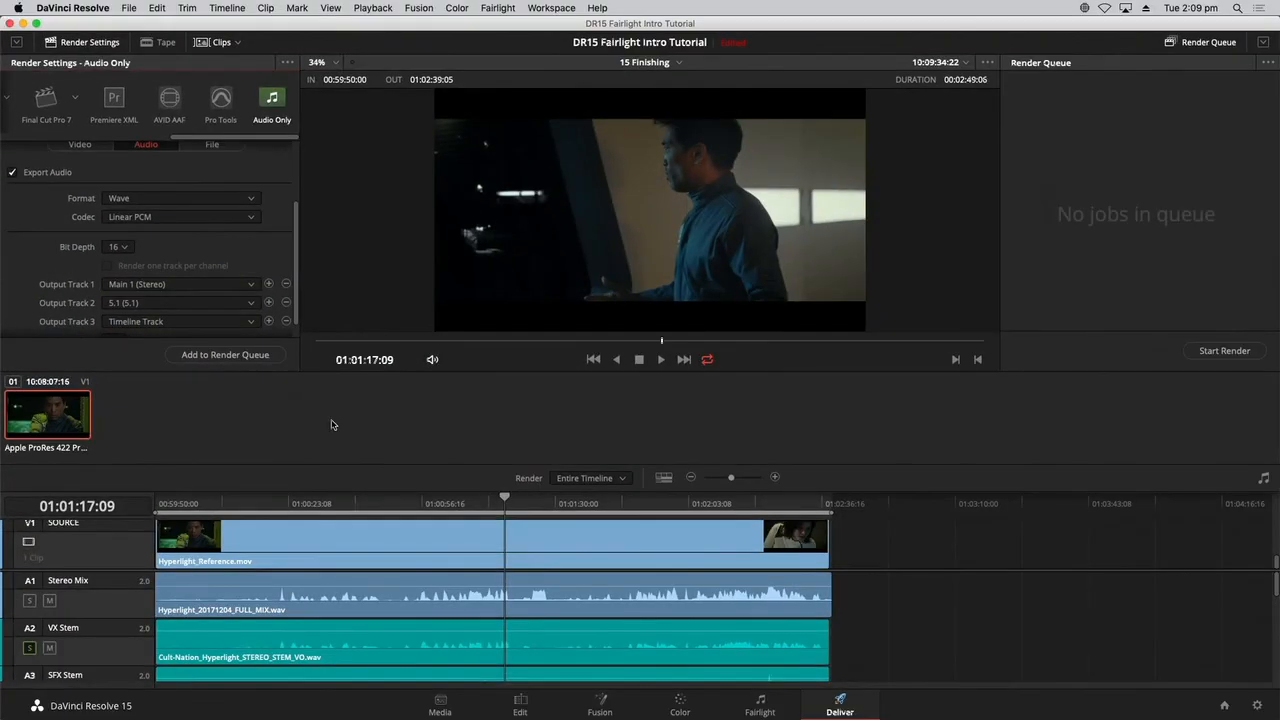
On the Fairlight page, unlink the Audio 5 to Audio 10 group and widen the mixer to show all ten track strips.
click(777, 705)
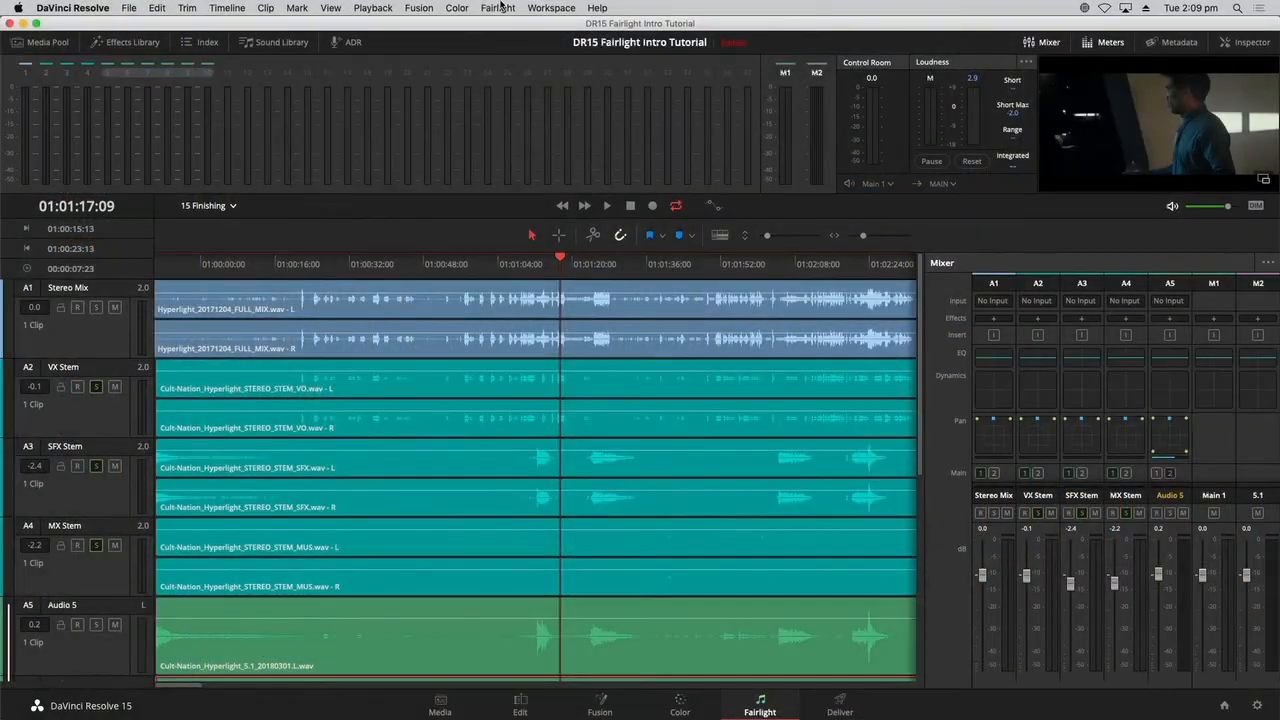
click(498, 8)
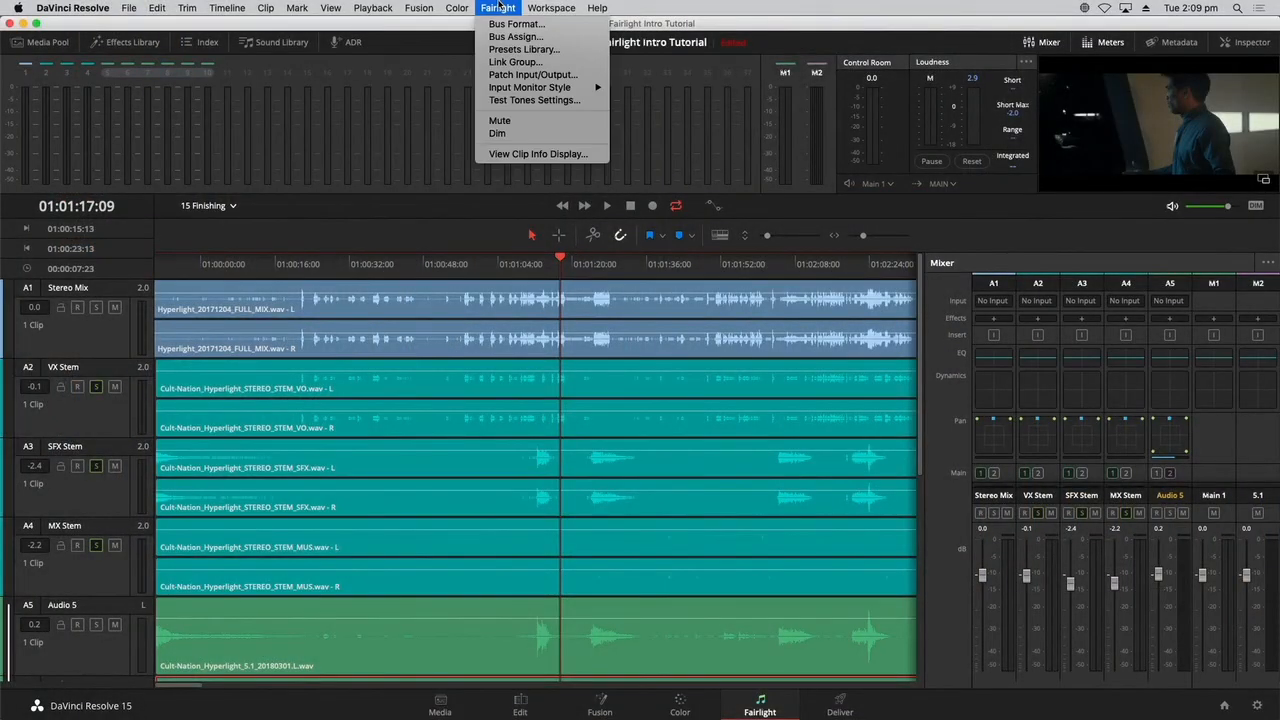
click(505, 62)
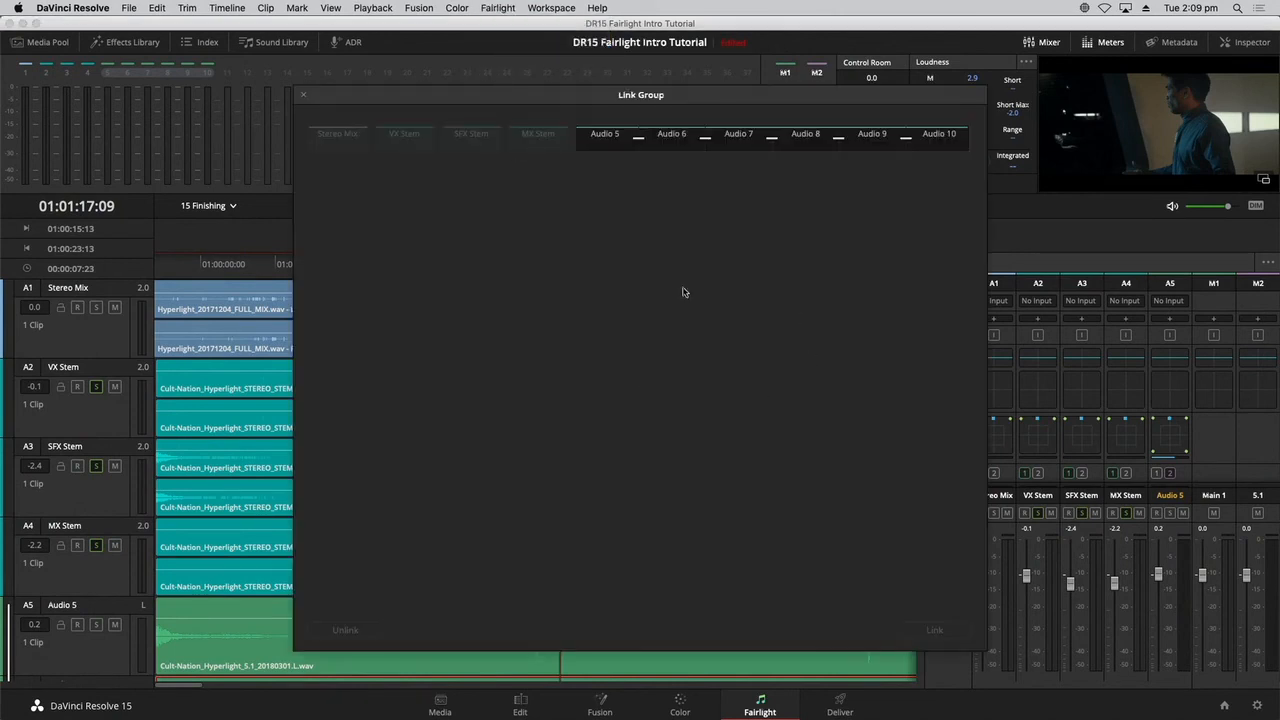
click(675, 141)
click(331, 630)
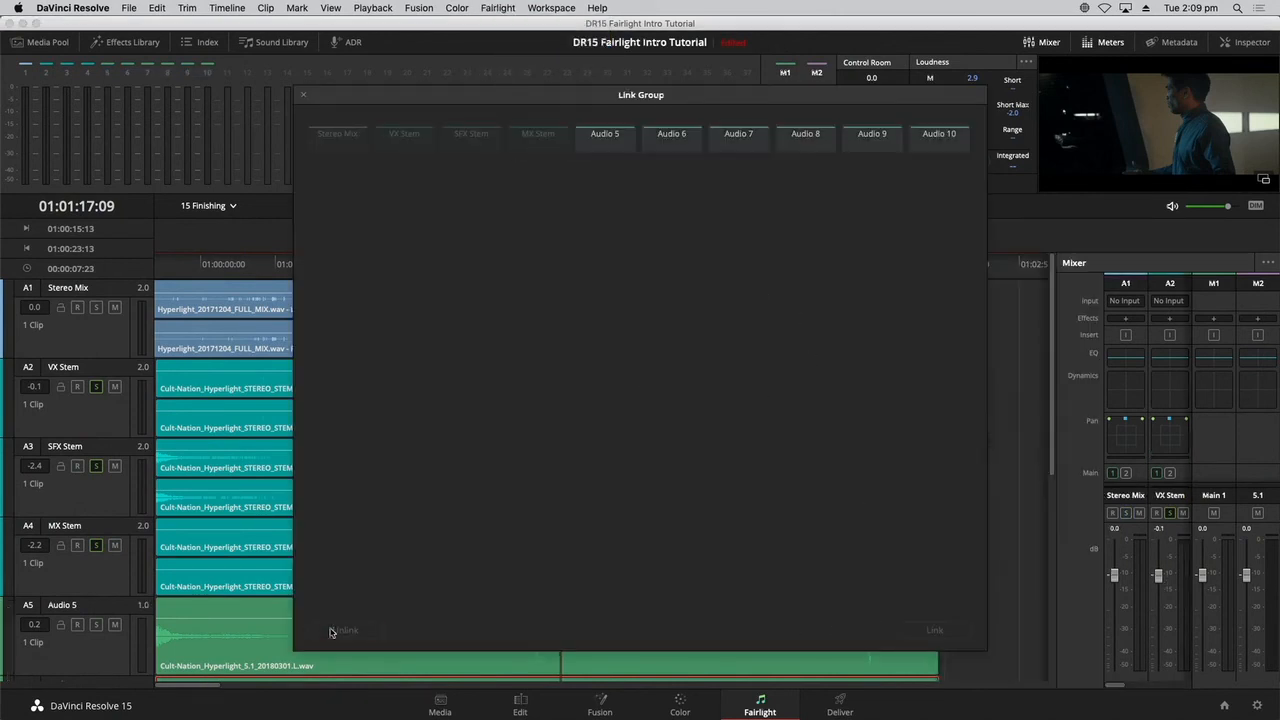
click(304, 96)
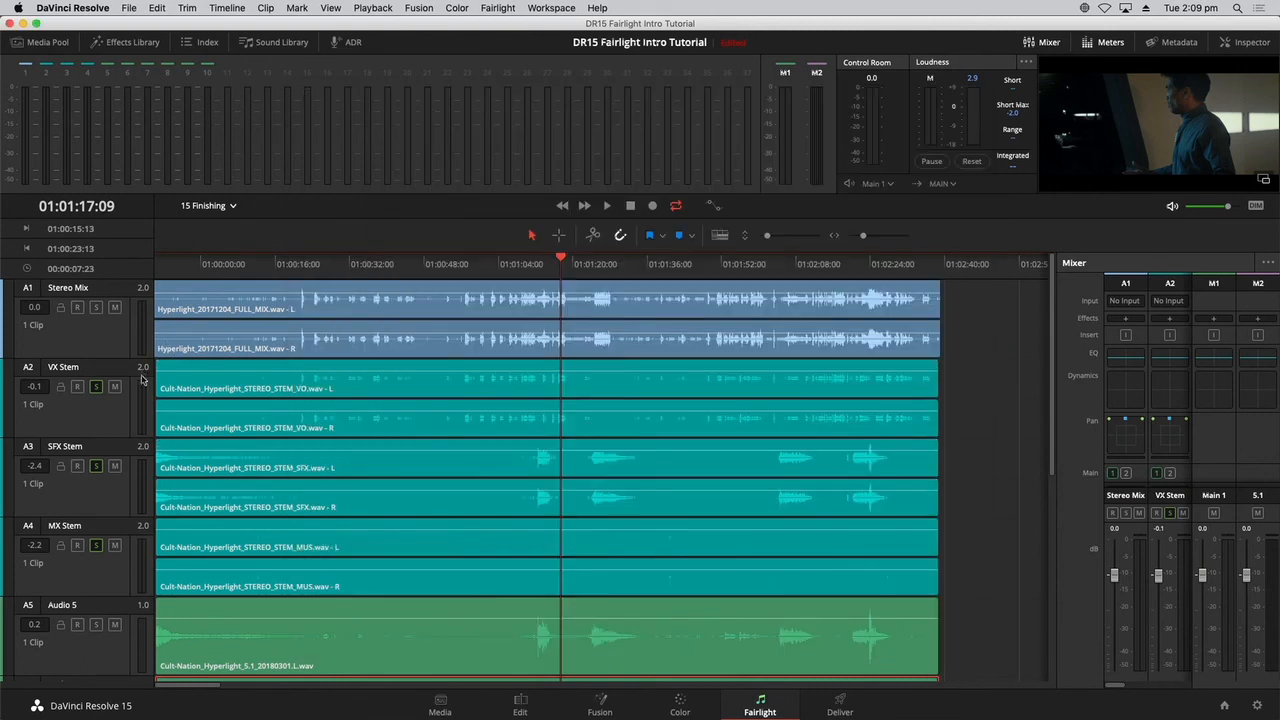
scroll(128, 640, down, 5)
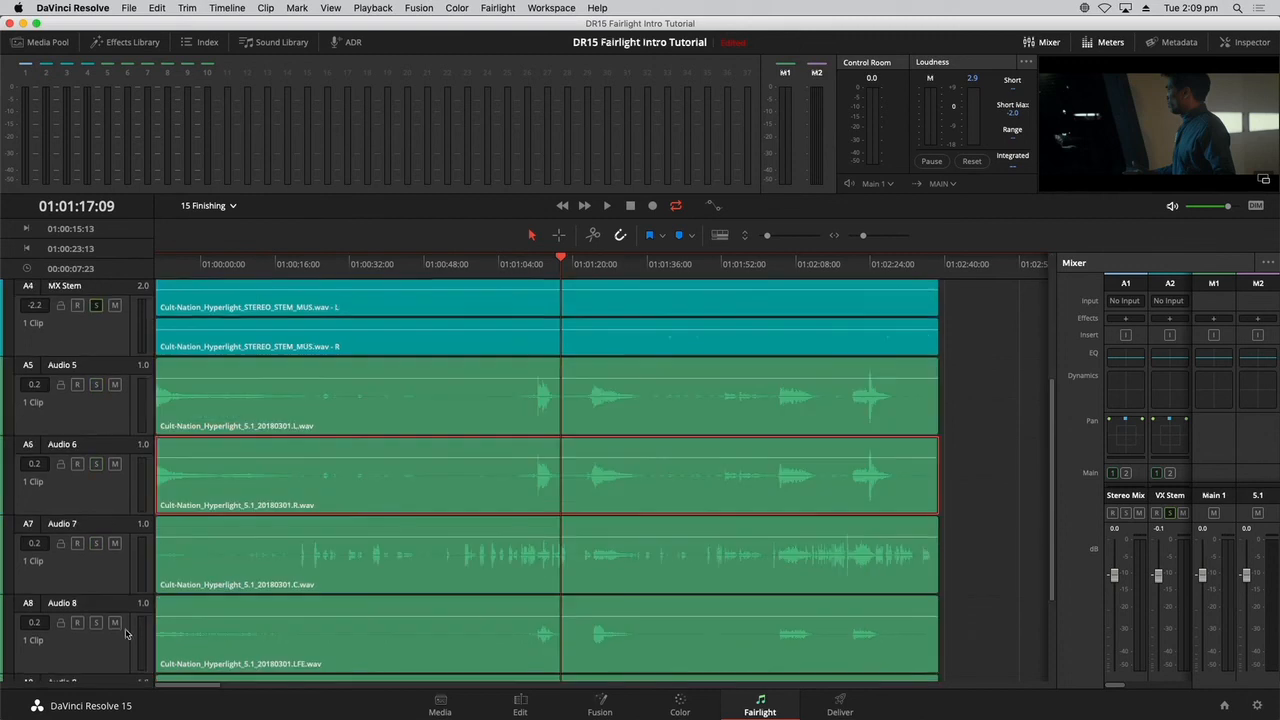
drag(1055, 494, 703, 494)
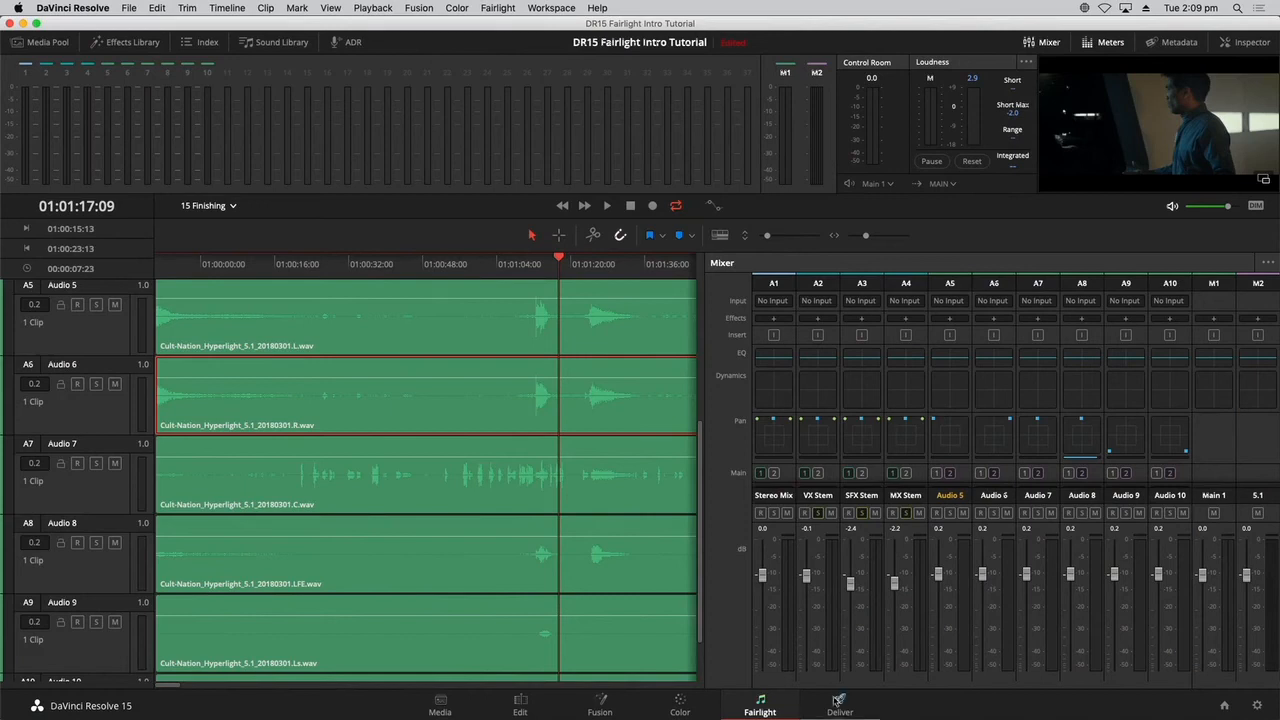
On the Deliver page, try a fourth output track set to Timeline Track, and remove output tracks 4 and 3.
click(840, 702)
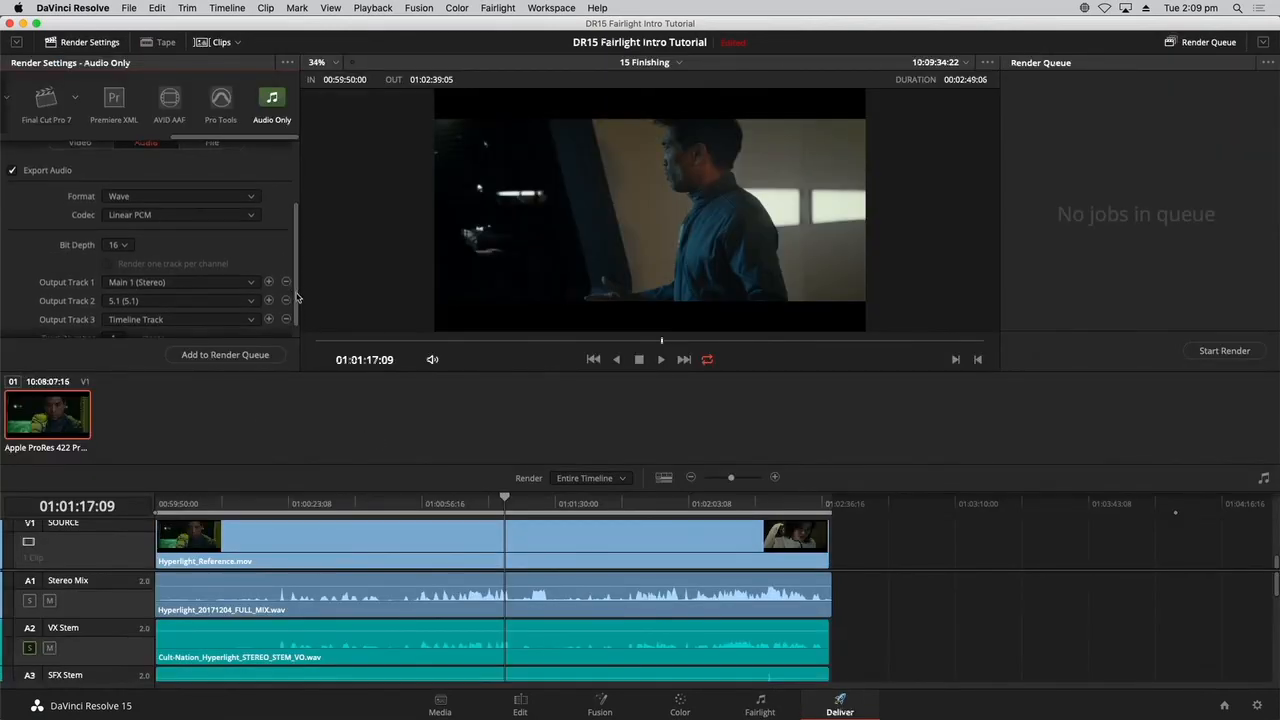
drag(292, 288, 296, 337)
click(178, 304)
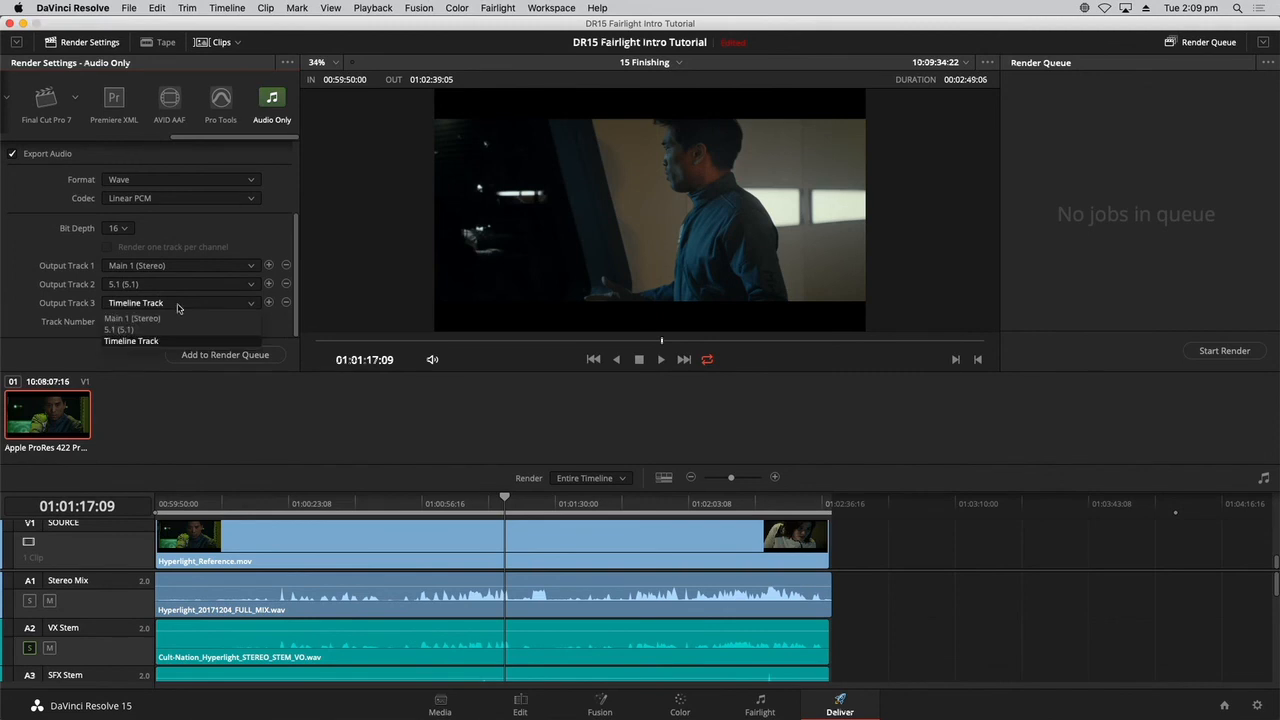
click(178, 307)
click(268, 303)
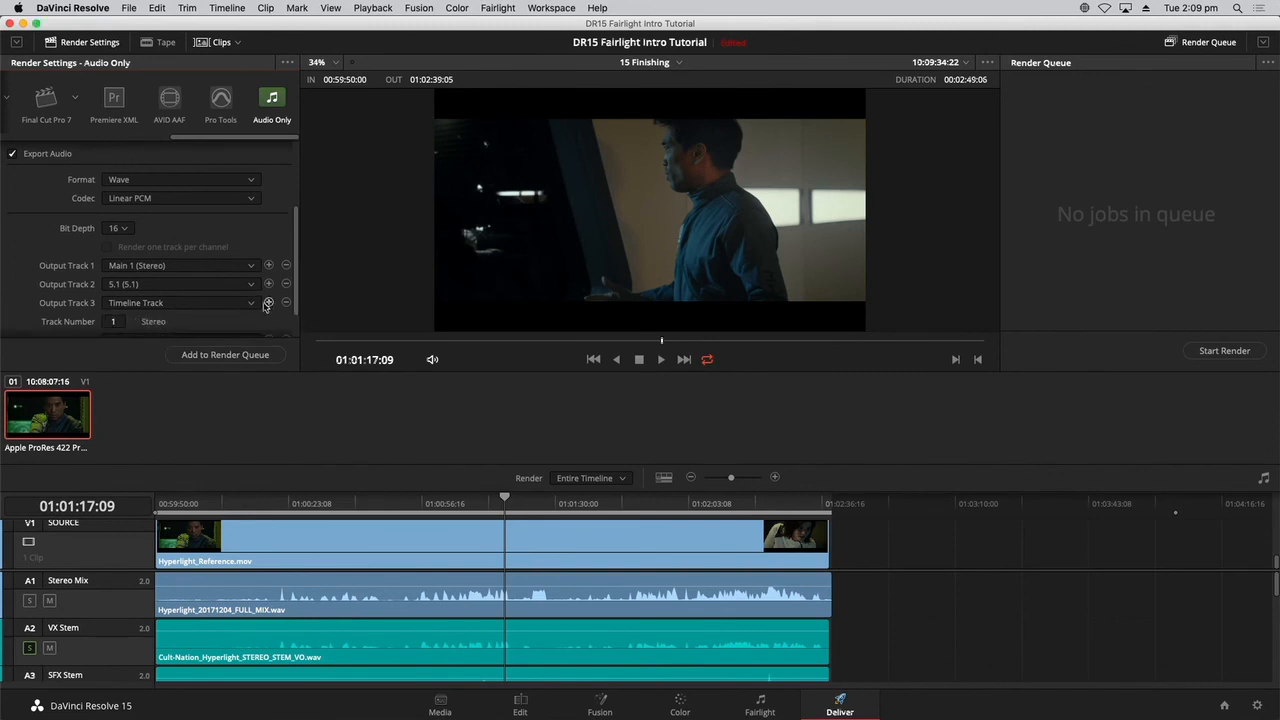
scroll(292, 338, down, 2)
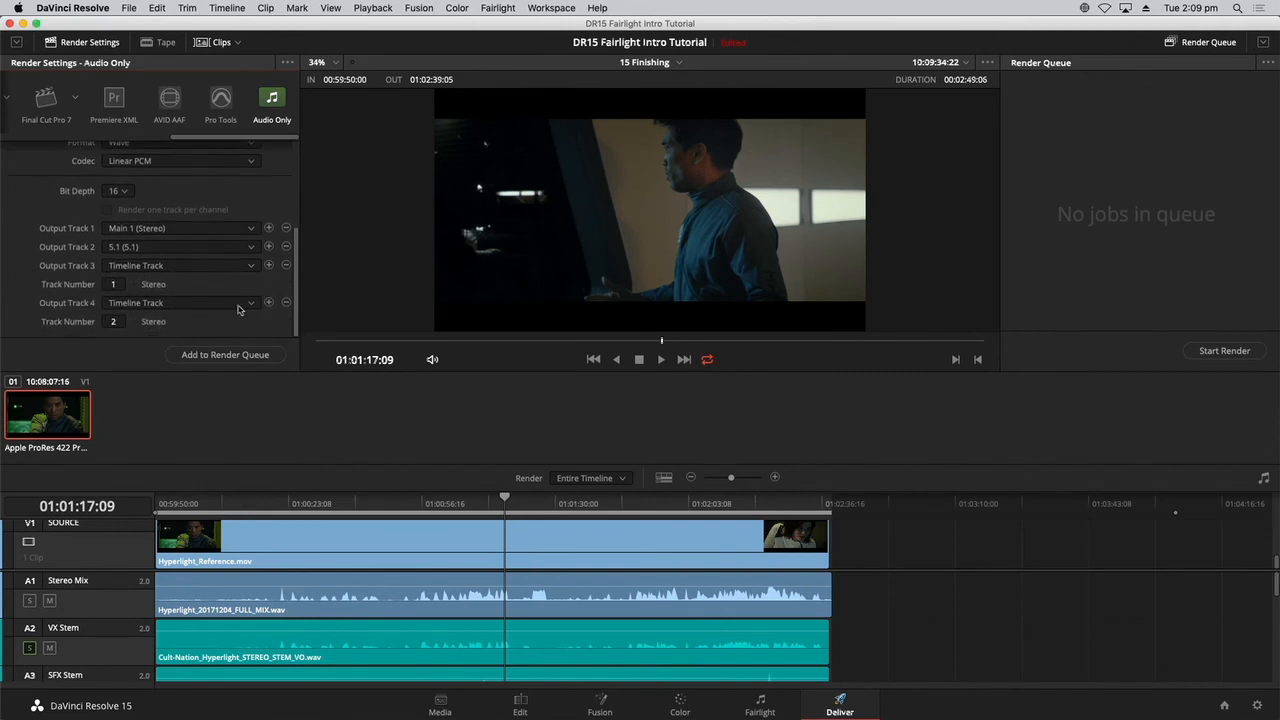
click(252, 304)
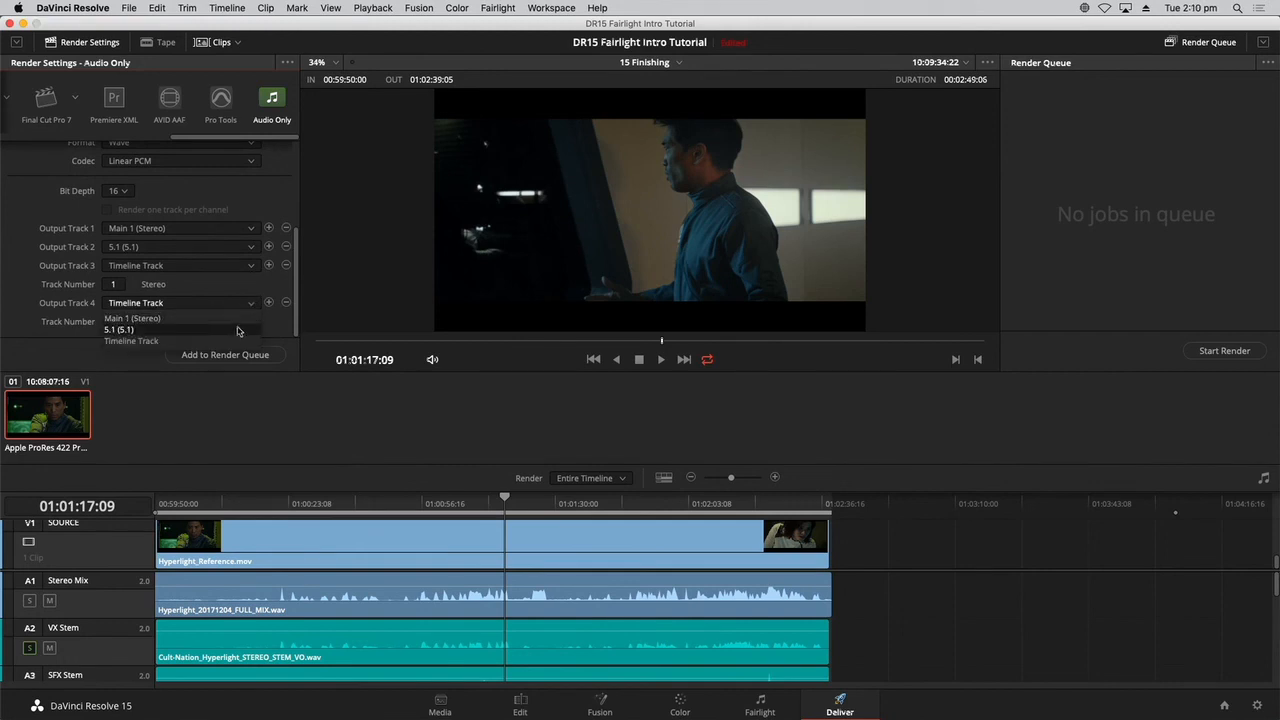
click(236, 341)
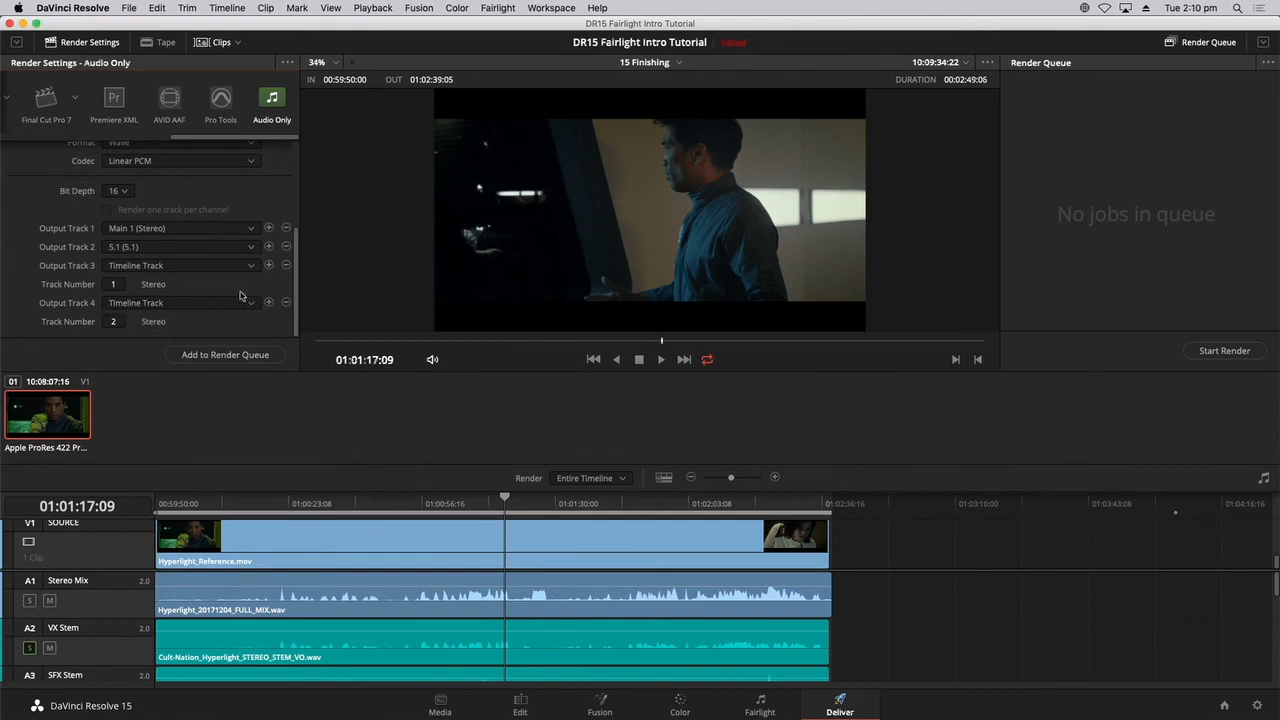
click(286, 303)
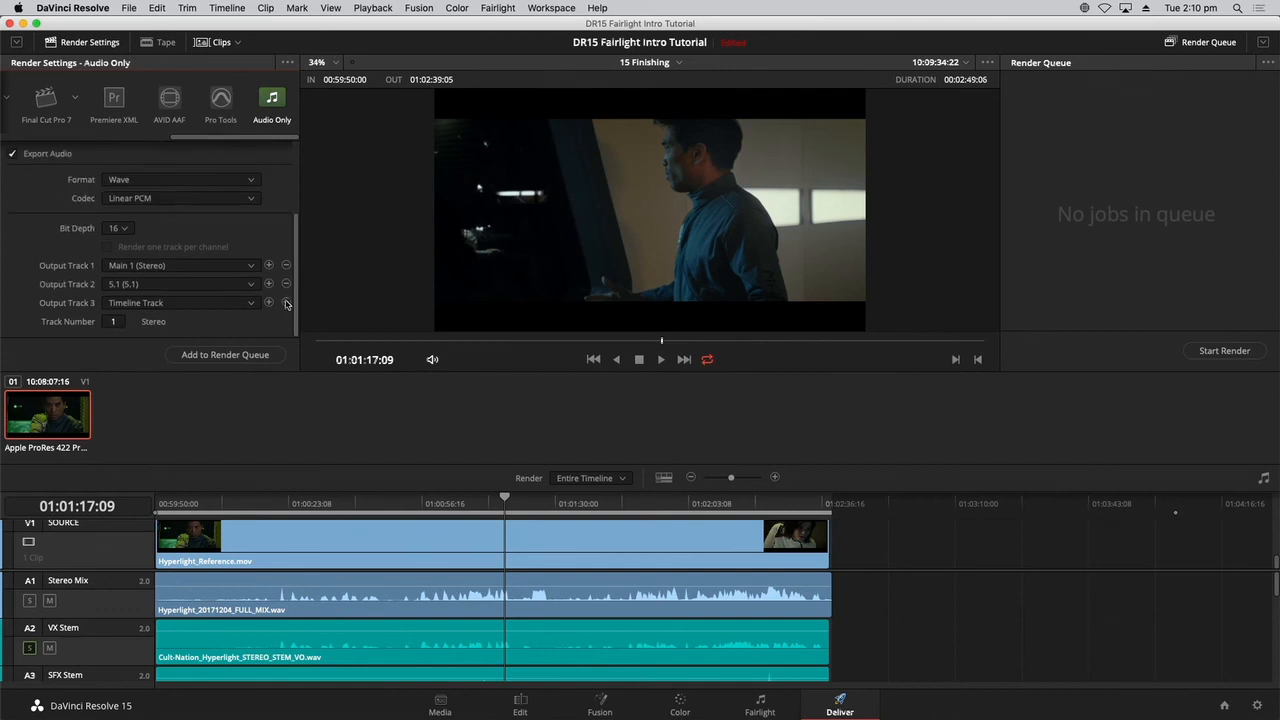
click(287, 303)
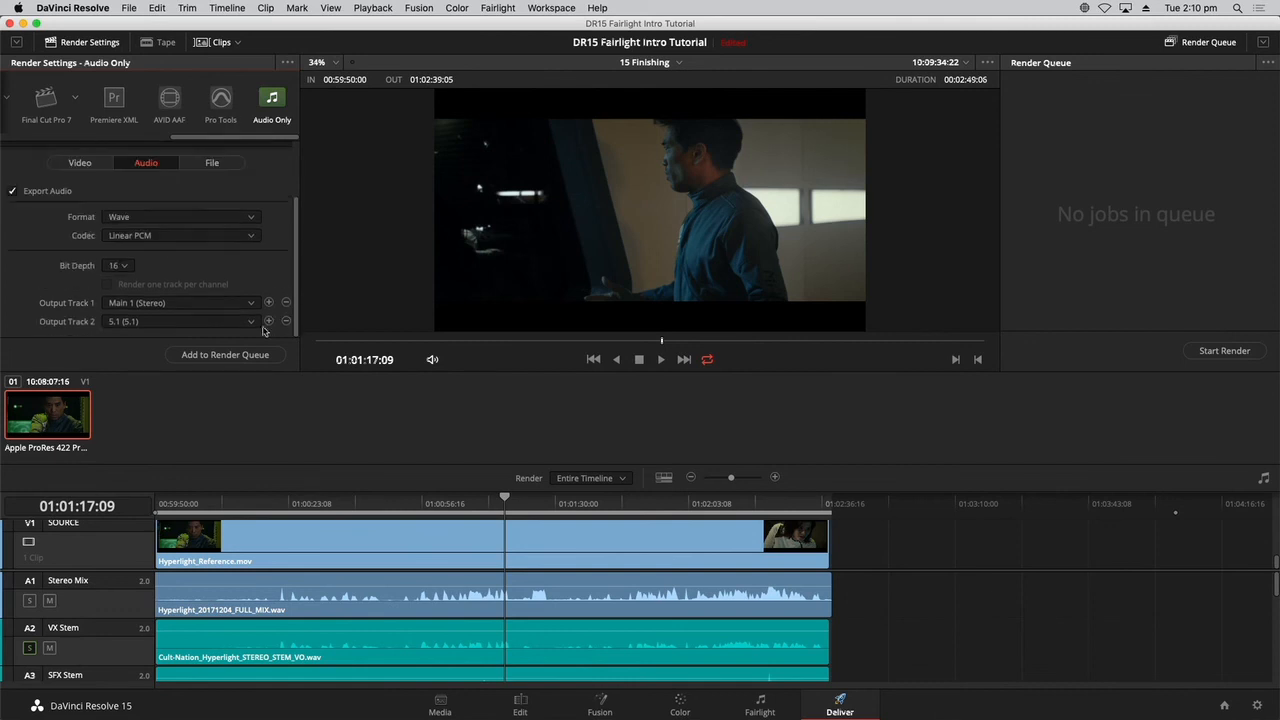
Add output tracks 3 and 4 as Timeline Track outputs, using track numbers 6 and 7.
click(269, 321)
scroll(295, 298, down, 1)
click(238, 322)
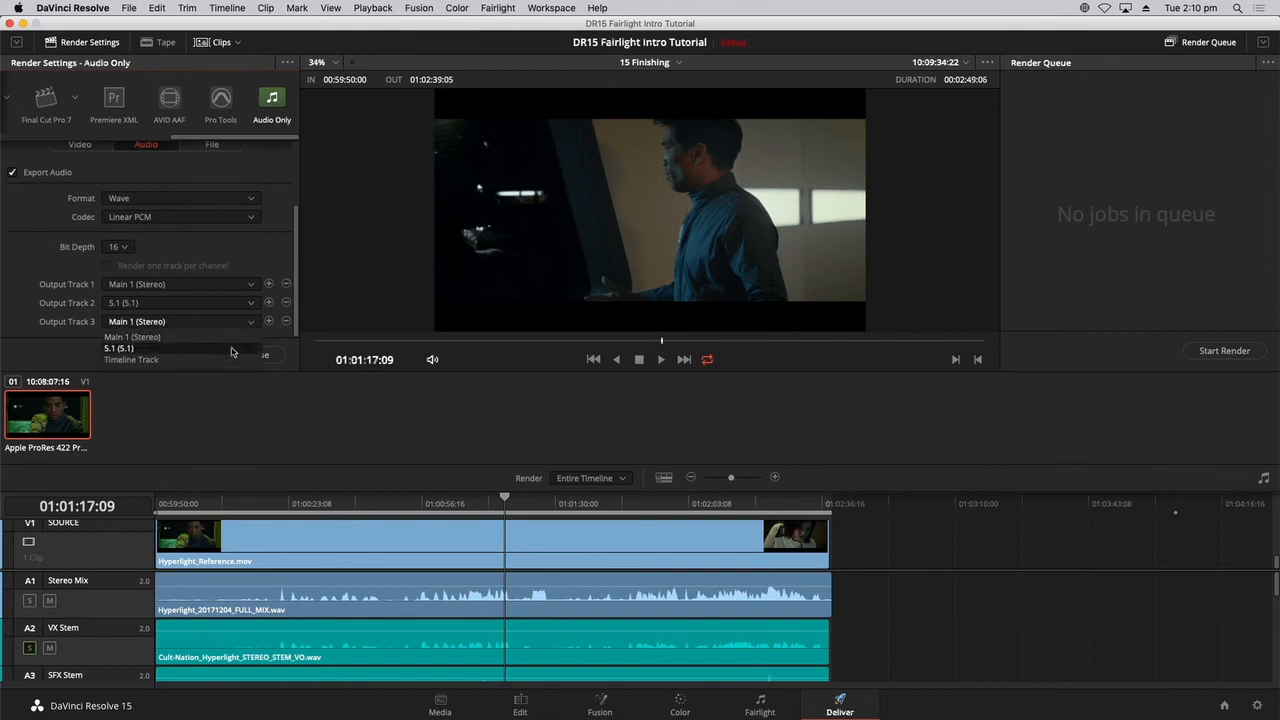
click(230, 359)
scroll(295, 308, down, 1)
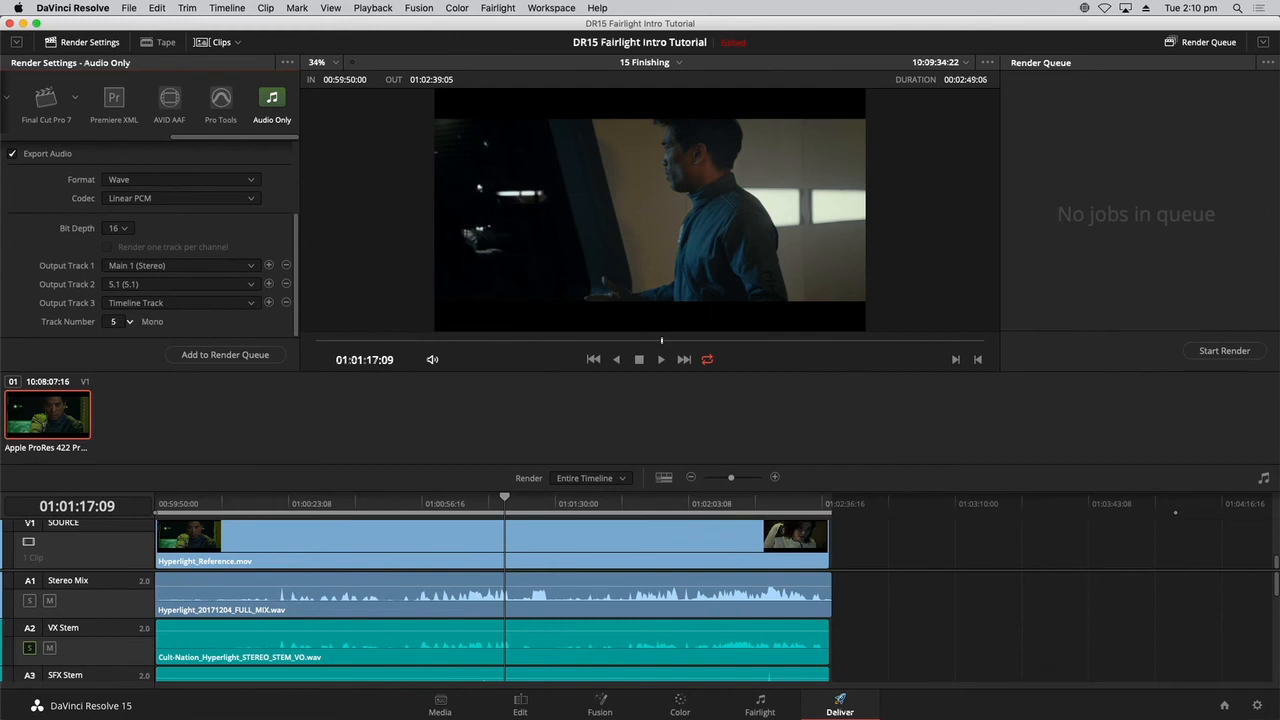
click(268, 303)
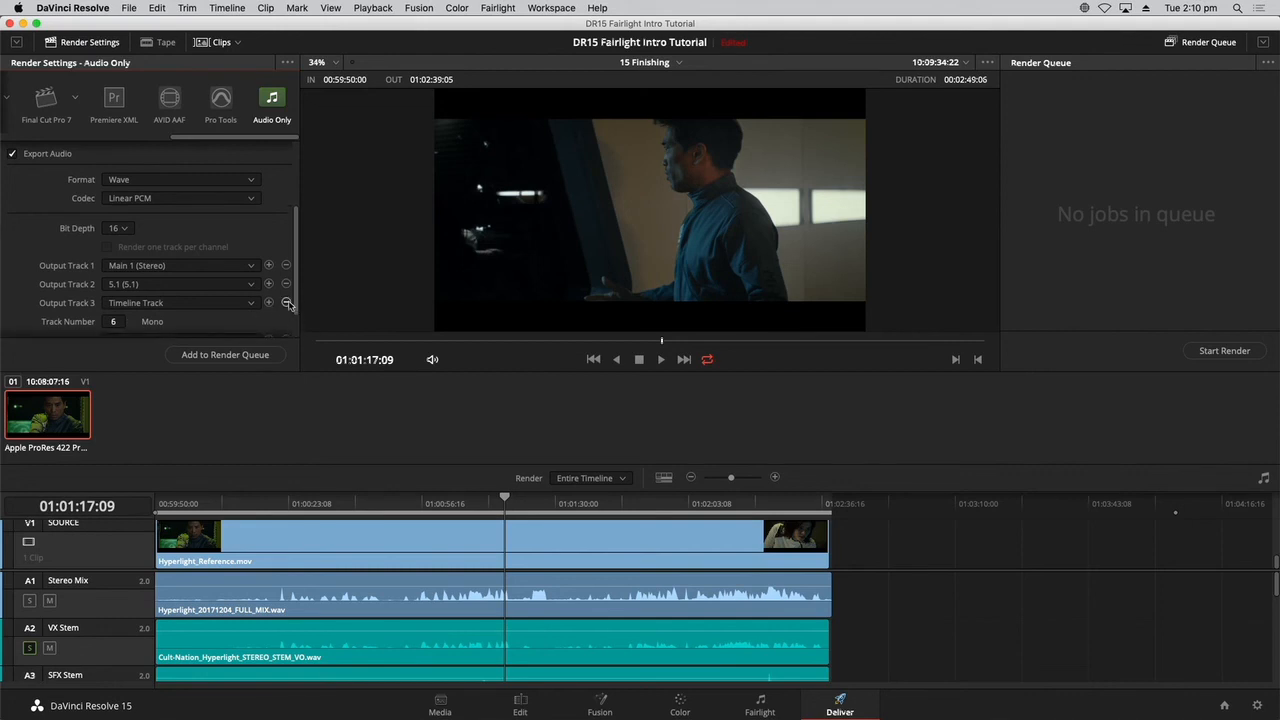
scroll(297, 305, down, 2)
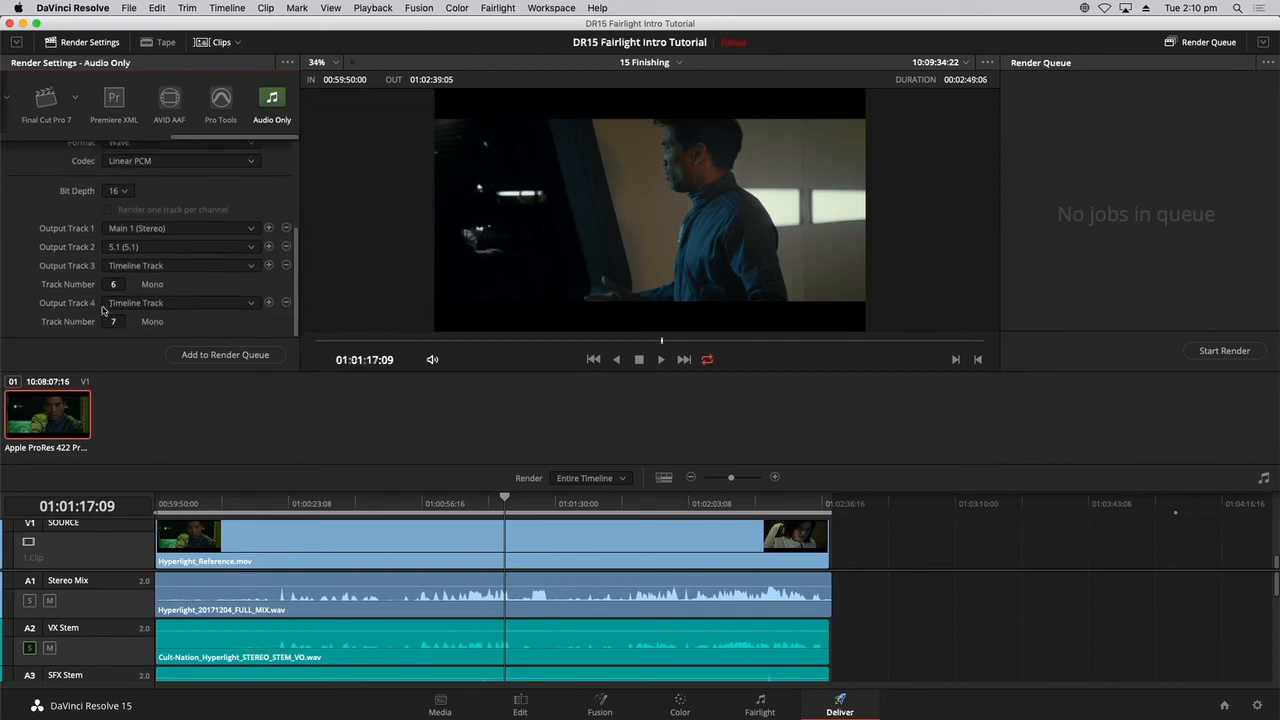